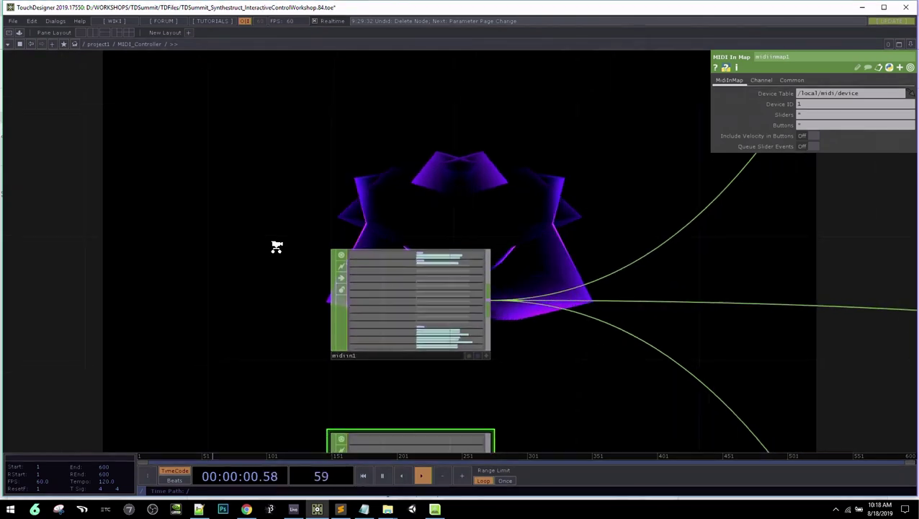
# Add a MIDI In CHOP to the empty area of the MIDI_Controller network, apart from the existing MIDI nodes
pyautogui.moveTo(254, 240); pyautogui.dragTo(378, 252)
pyautogui.press('Tab')
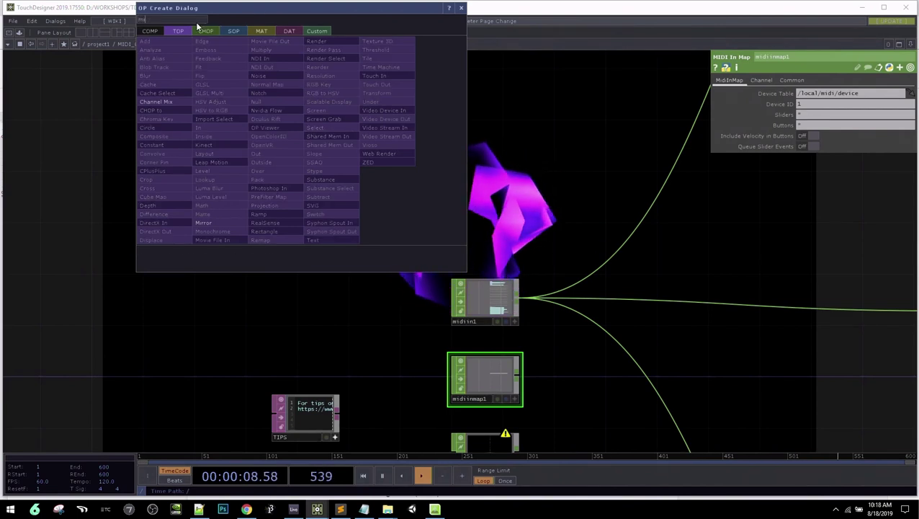
pyautogui.write('midi')
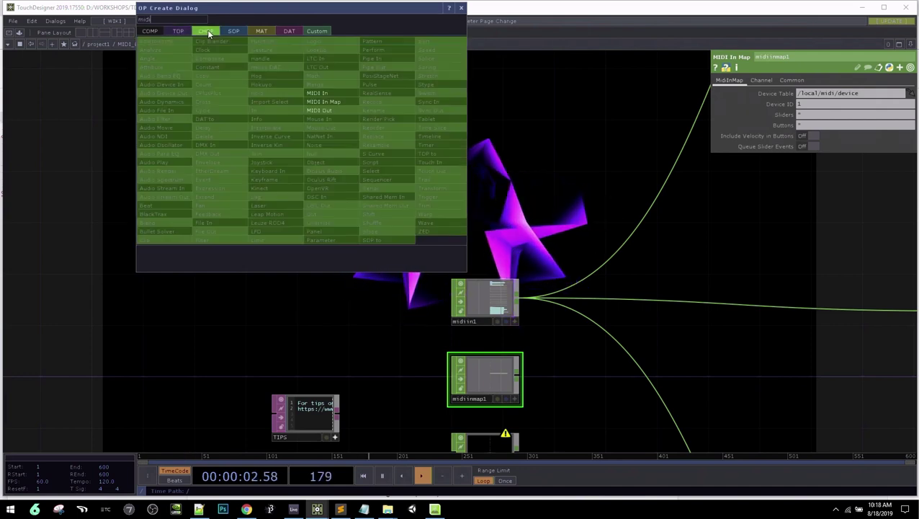
pyautogui.click(206, 31)
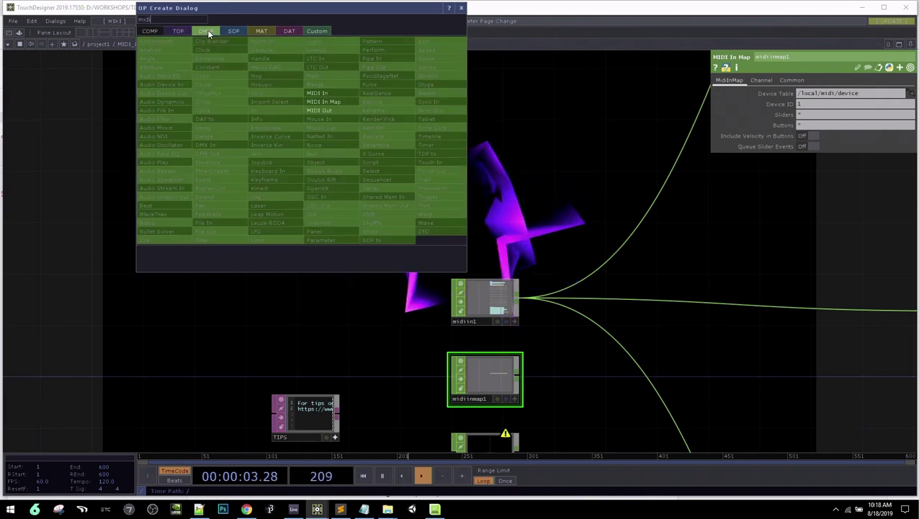
pyautogui.click(324, 93)
pyautogui.click(172, 156)
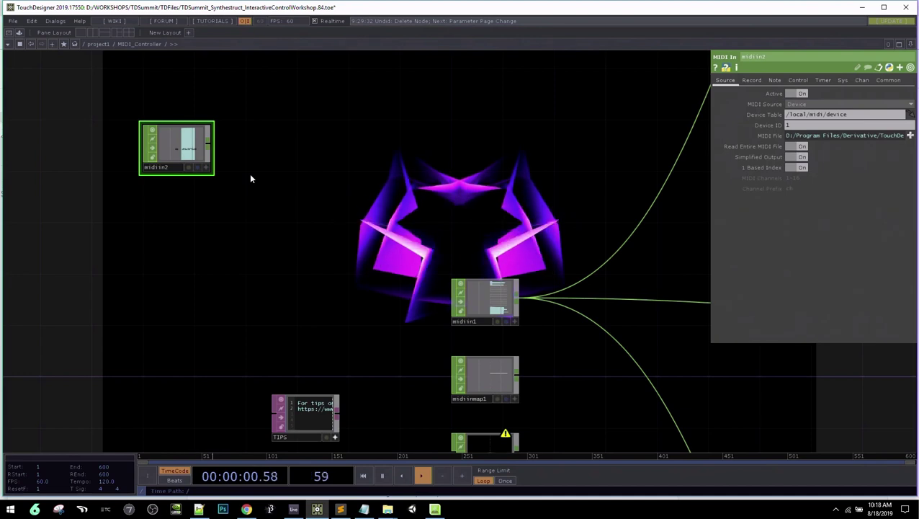
pyautogui.moveTo(238, 182); pyautogui.dragTo(363, 232)
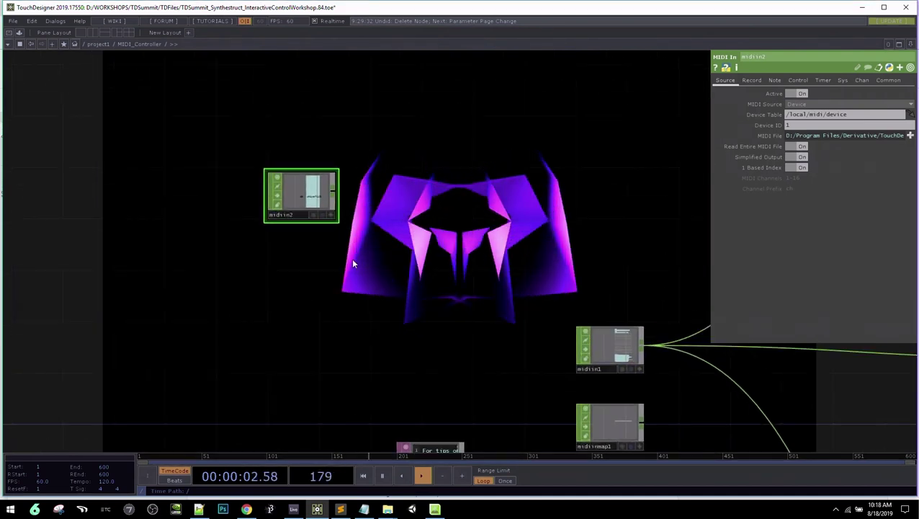
pyautogui.scroll(5, 340, 288)
pyautogui.moveTo(406, 158); pyautogui.dragTo(425, 263)
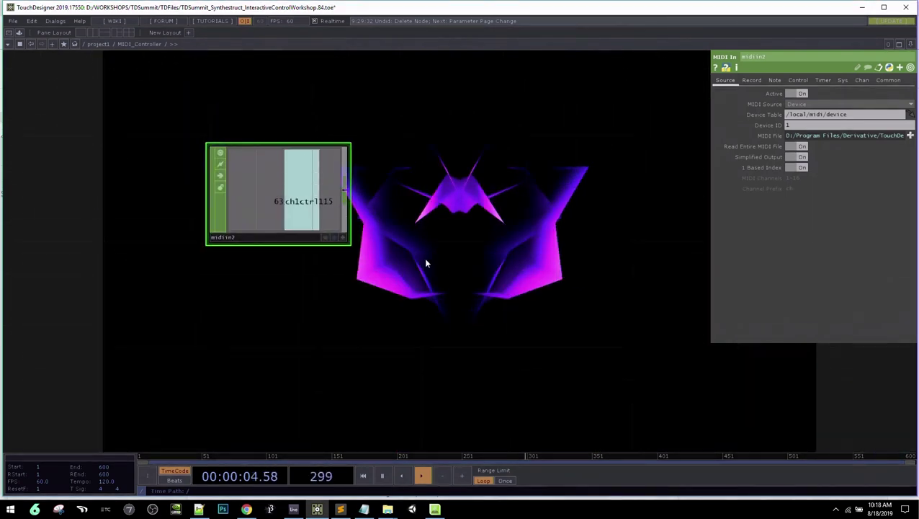
pyautogui.scroll(2, 426, 263)
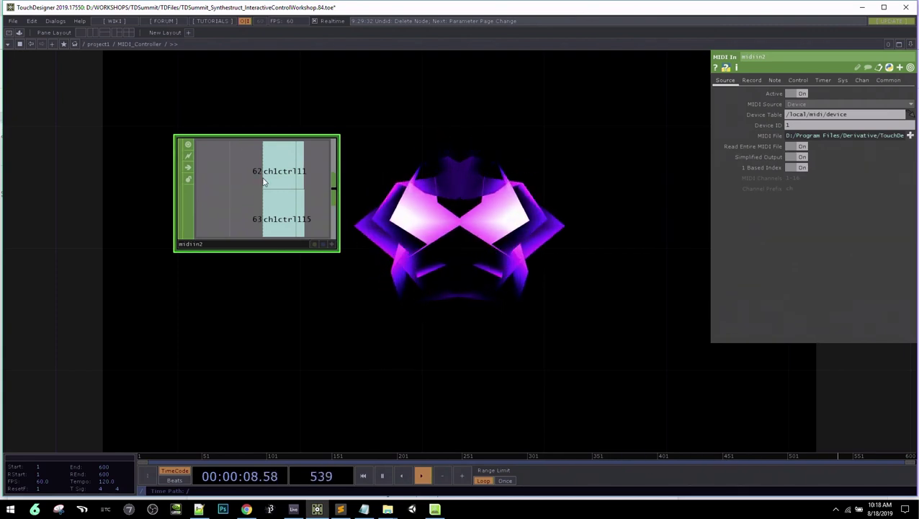
# Open the MIDI Device Mapper and delete the existing Arturia BeatStep device mapping
pyautogui.click(58, 21)
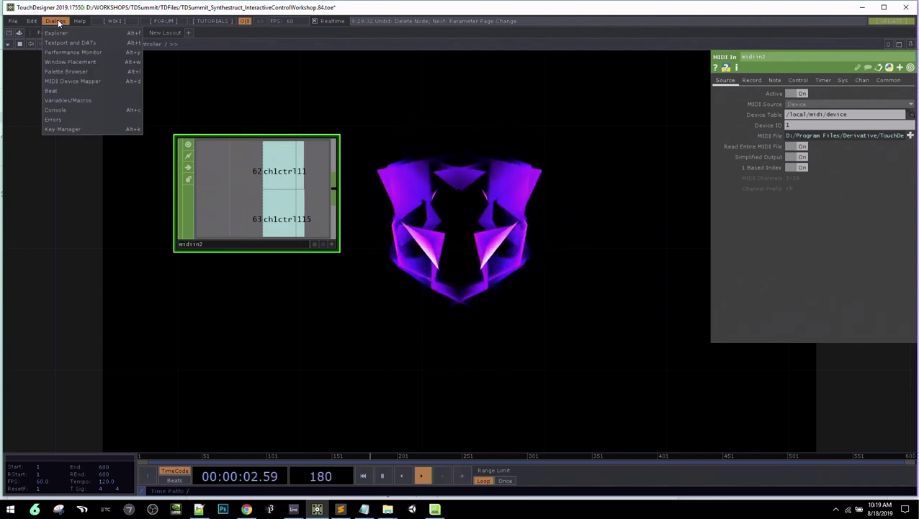
pyautogui.click(84, 81)
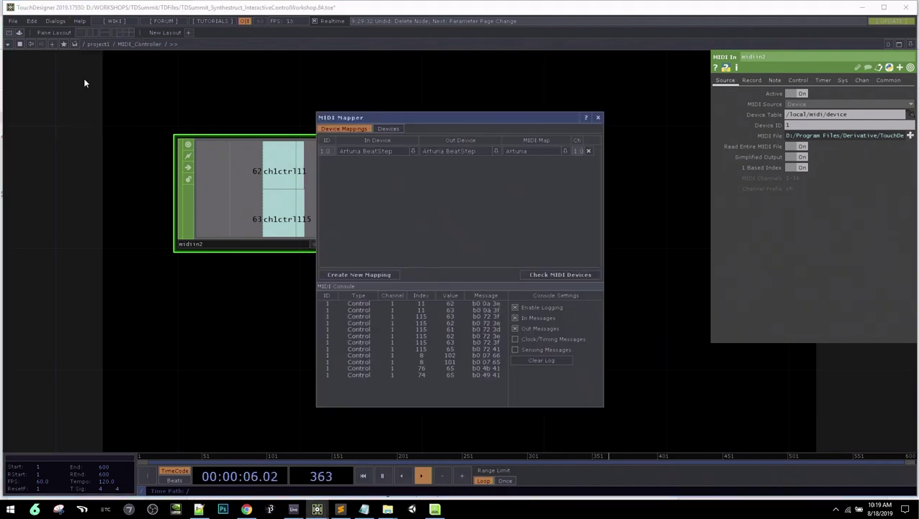
pyautogui.moveTo(410, 113); pyautogui.dragTo(427, 94)
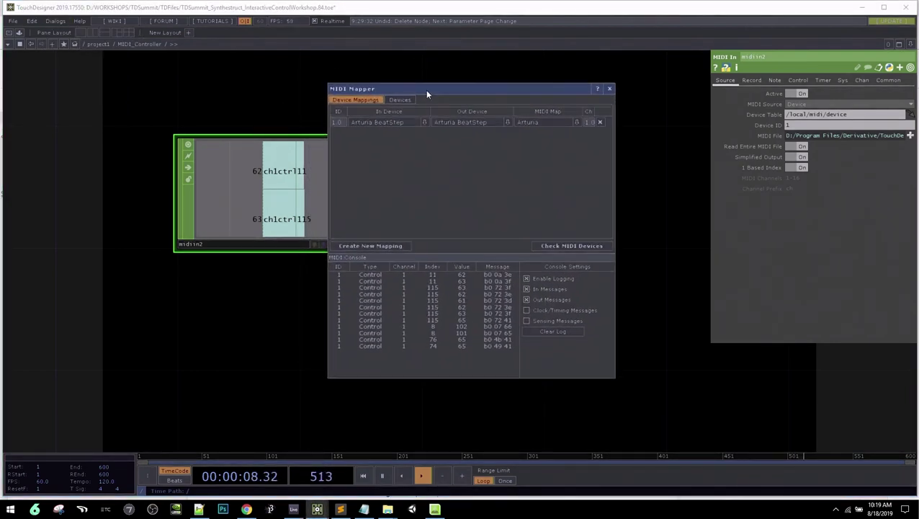
pyautogui.click(600, 122)
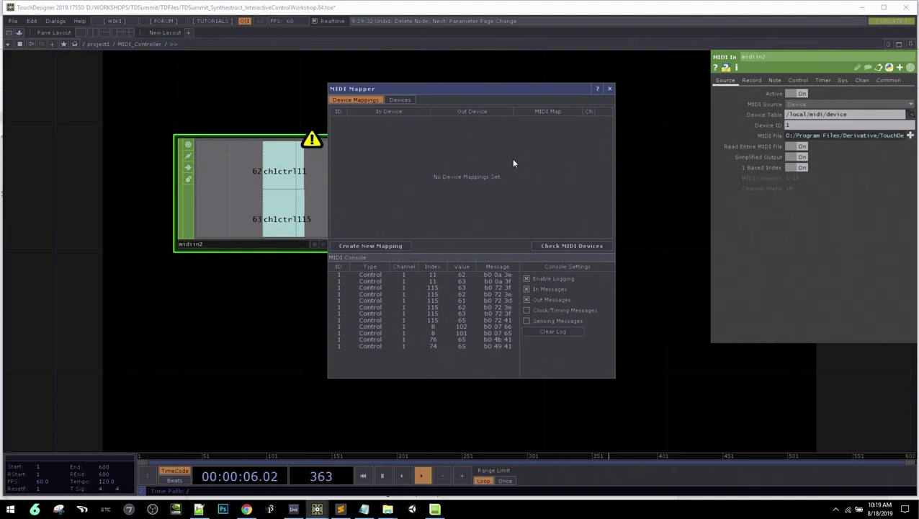
# Create a new device mapping with Arturia BeatStep as both the in device and the out device
pyautogui.click(391, 245)
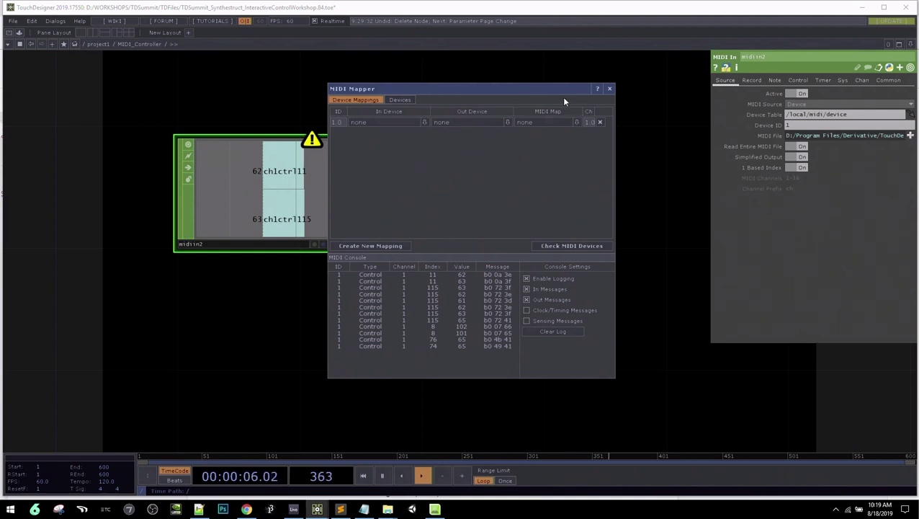
pyautogui.click(424, 123)
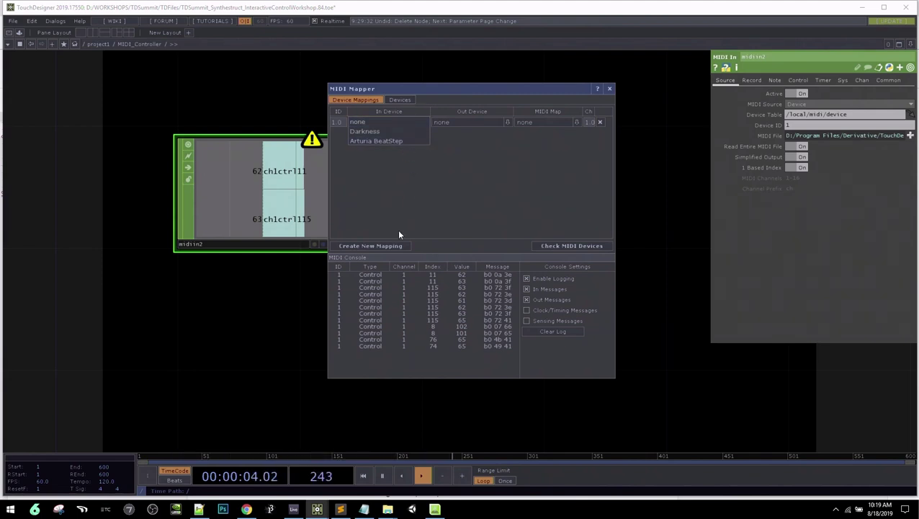
pyautogui.click(400, 142)
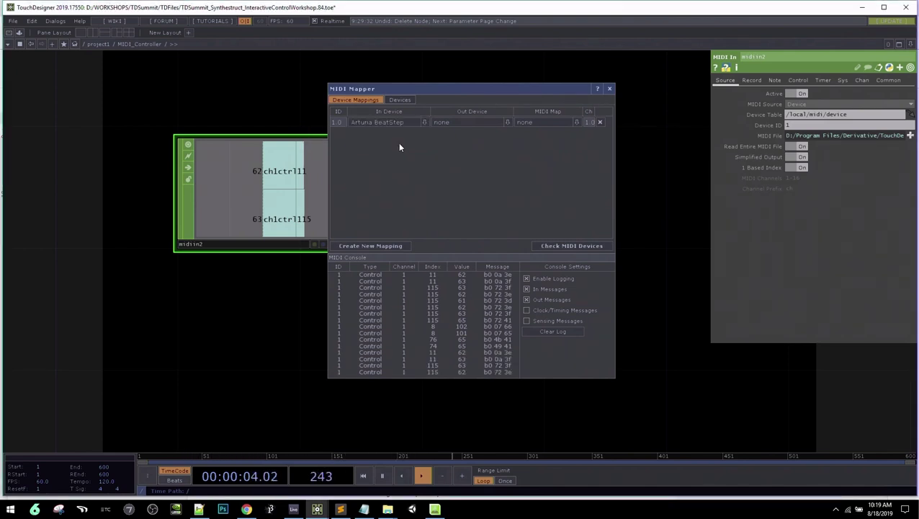
pyautogui.click(508, 123)
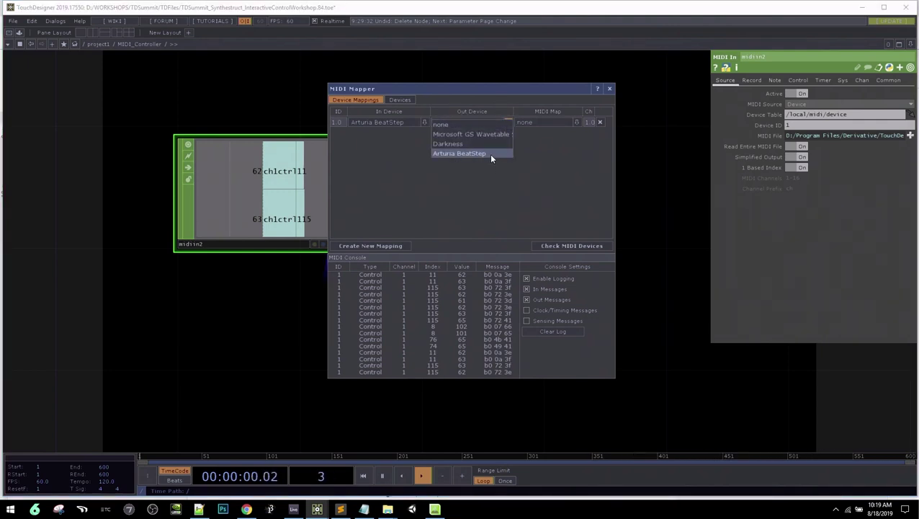
pyautogui.click(491, 154)
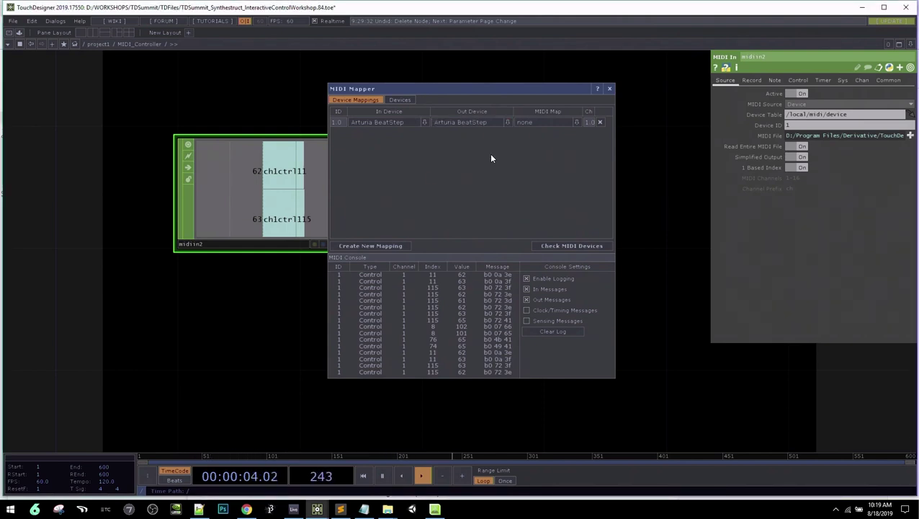
pyautogui.click(577, 123)
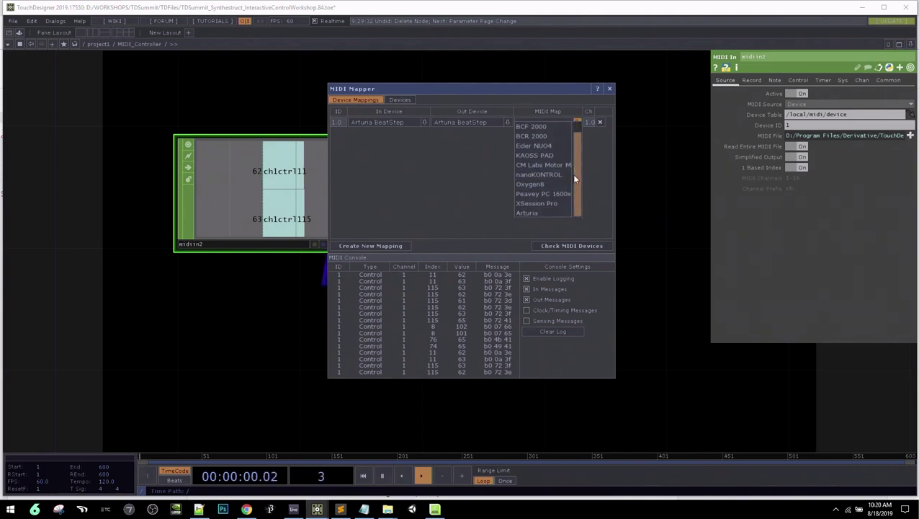
pyautogui.moveTo(573, 152); pyautogui.dragTo(570, 134)
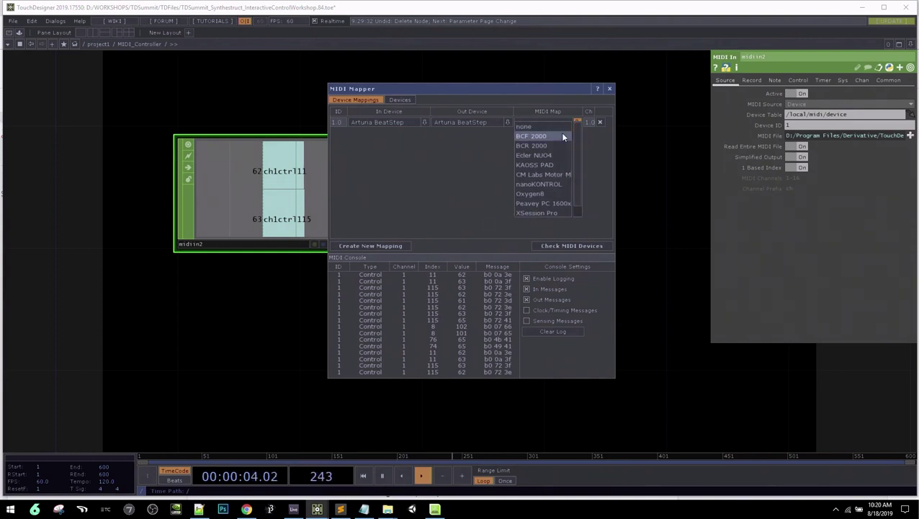
pyautogui.click(472, 156)
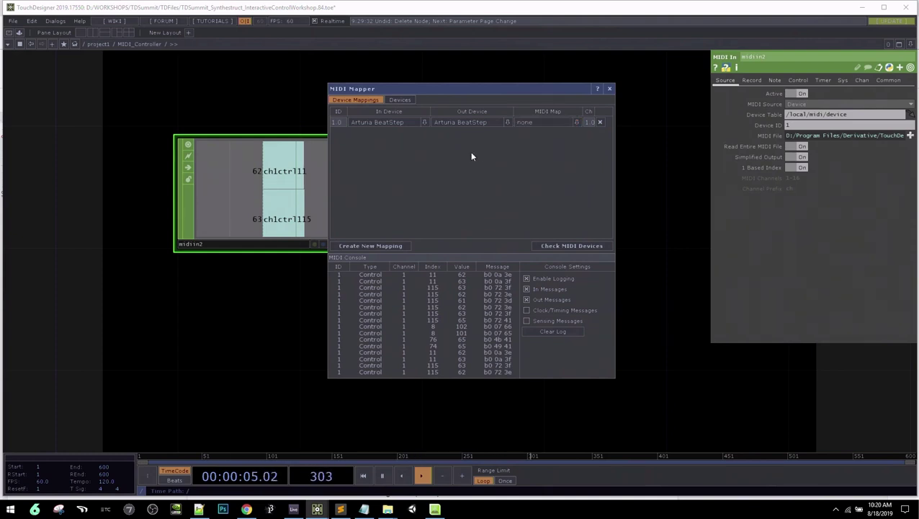
# Add a user device map to the MIDI Mapper's devices and rename it Arturia2
pyautogui.click(398, 100)
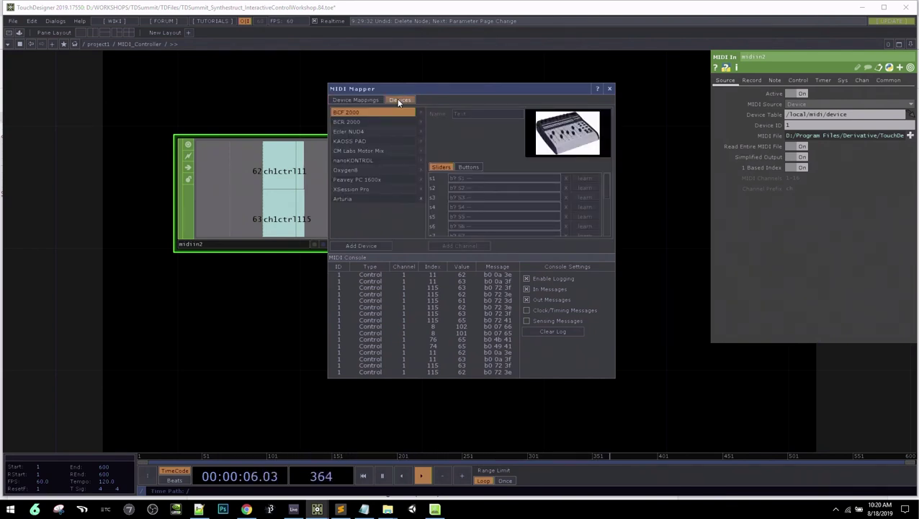
pyautogui.click(382, 247)
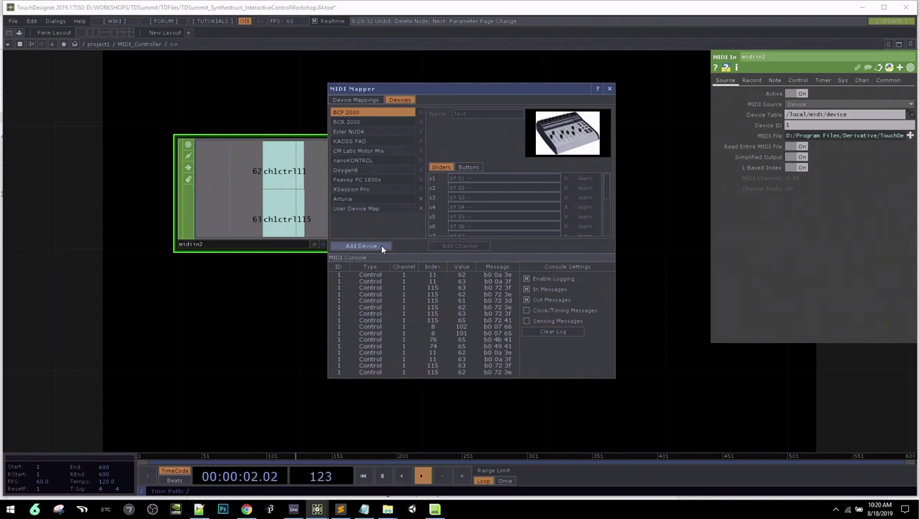
pyautogui.click(366, 209)
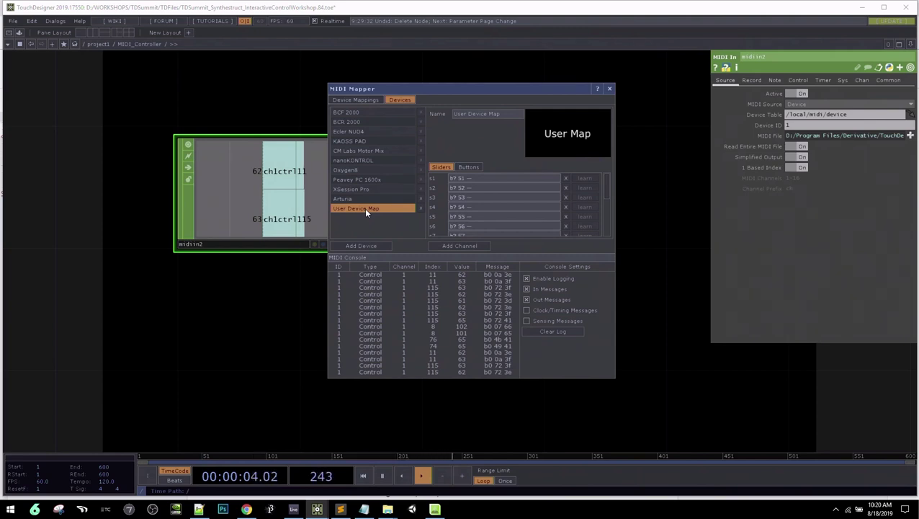
pyautogui.click(499, 113)
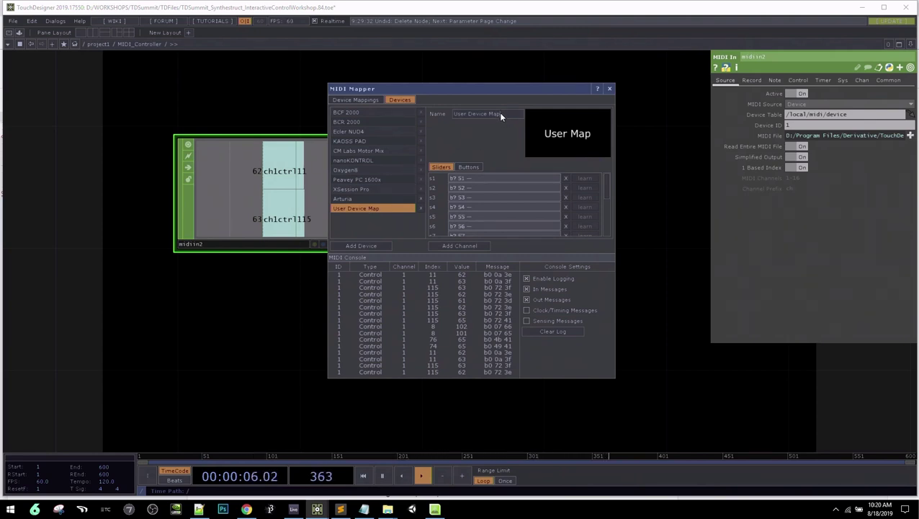
pyautogui.write('Arturi')
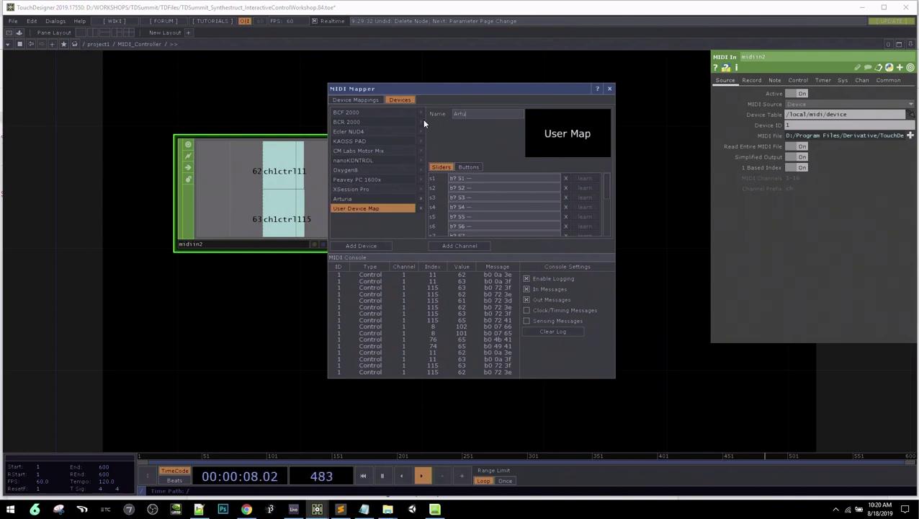
pyautogui.write('a2')
pyautogui.press('Return')
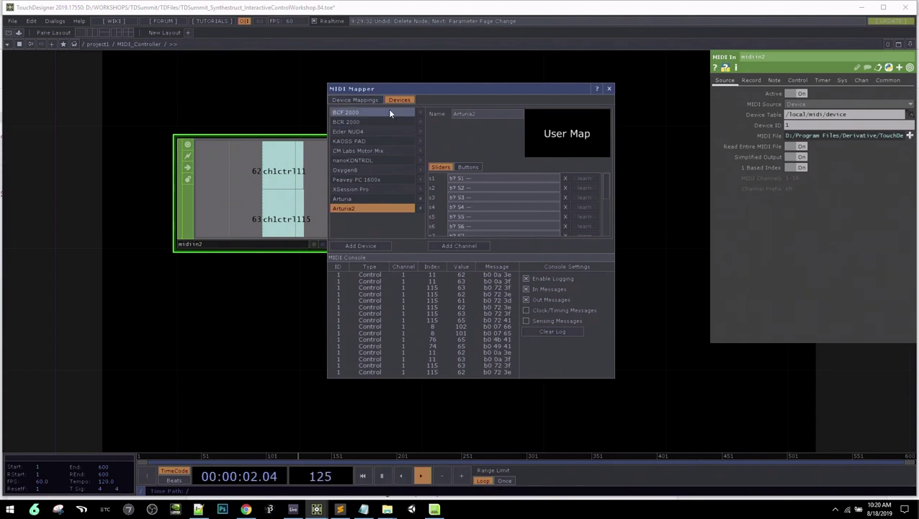
# Assign the Arturia2 MIDI map to the Arturia BeatStep device mapping and close the MIDI Mapper
pyautogui.click(364, 101)
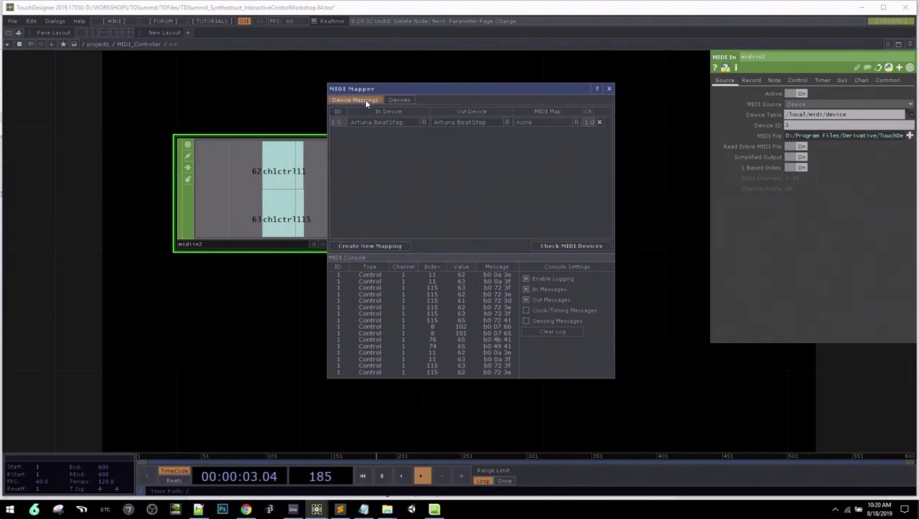
pyautogui.click(576, 122)
pyautogui.scroll(-1, 545, 190)
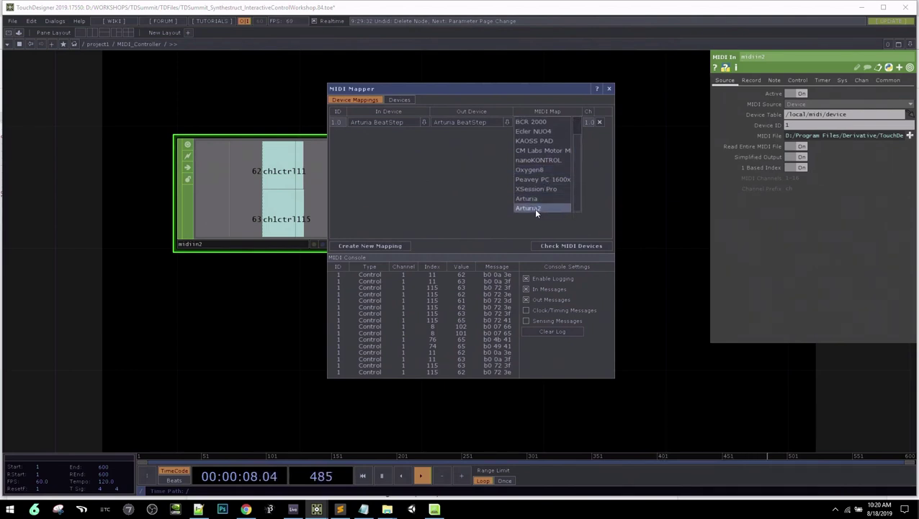
pyautogui.click(530, 208)
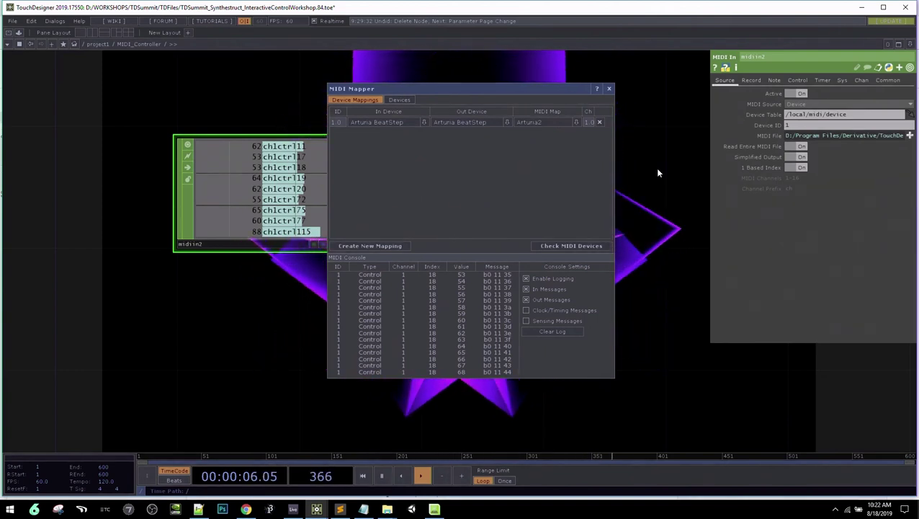
pyautogui.moveTo(499, 84); pyautogui.dragTo(603, 110)
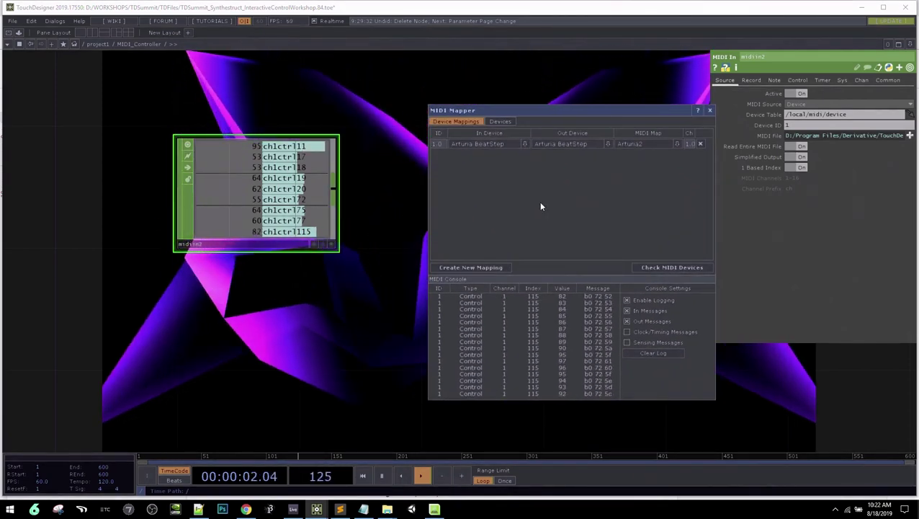
pyautogui.click(710, 111)
# Examine the incoming controller channels on the midiin2 node and the text in the TIPS node
pyautogui.moveTo(531, 193); pyautogui.dragTo(620, 230)
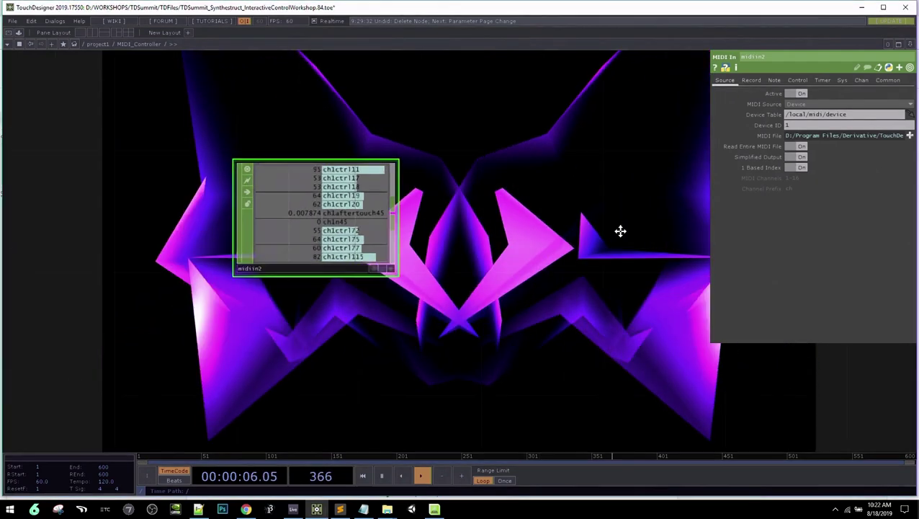
pyautogui.scroll(3, 440, 268)
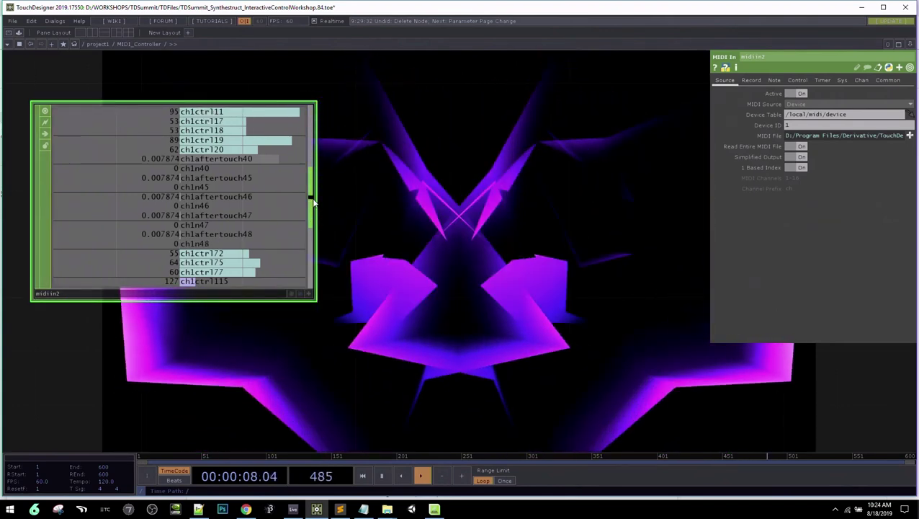
pyautogui.scroll(-1, 313, 202)
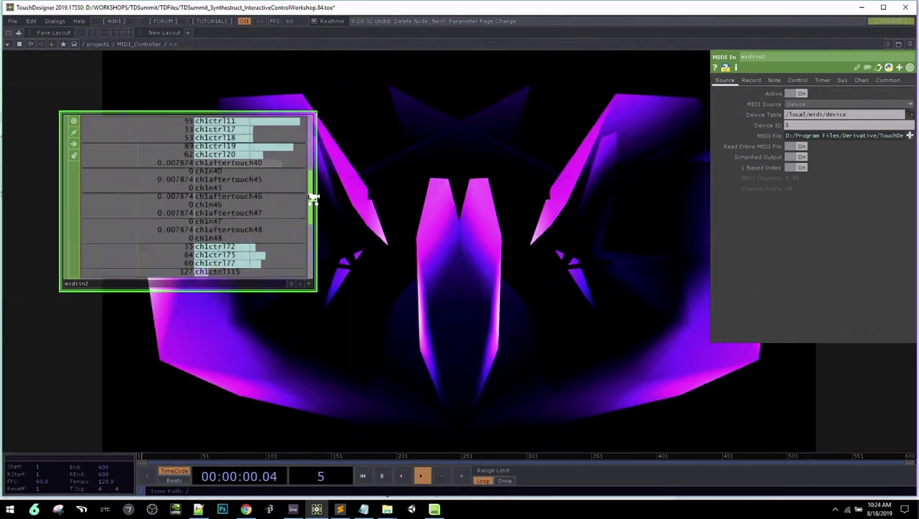
pyautogui.scroll(-2, 313, 201)
pyautogui.moveTo(147, 287); pyautogui.dragTo(417, 314)
pyautogui.scroll(-1, 324, 323)
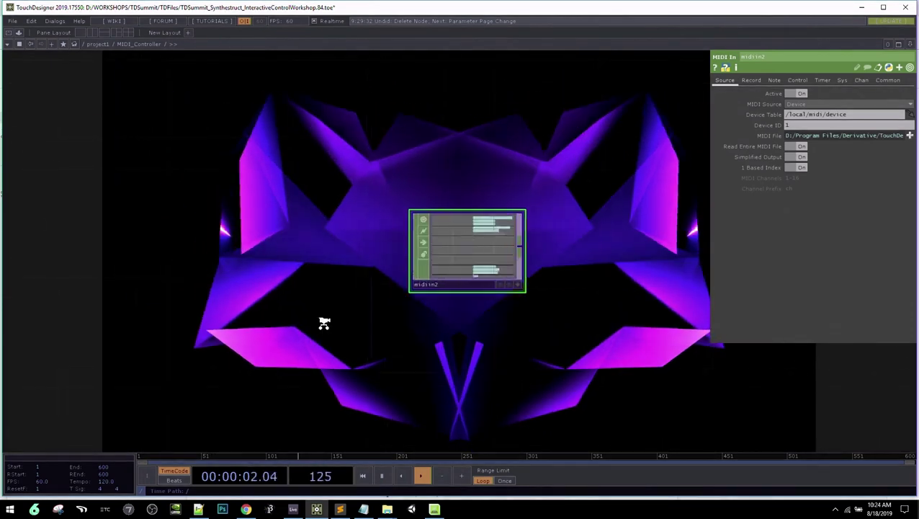
pyautogui.scroll(-3, 324, 323)
pyautogui.moveTo(265, 353); pyautogui.dragTo(189, 221)
pyautogui.scroll(2, 343, 220)
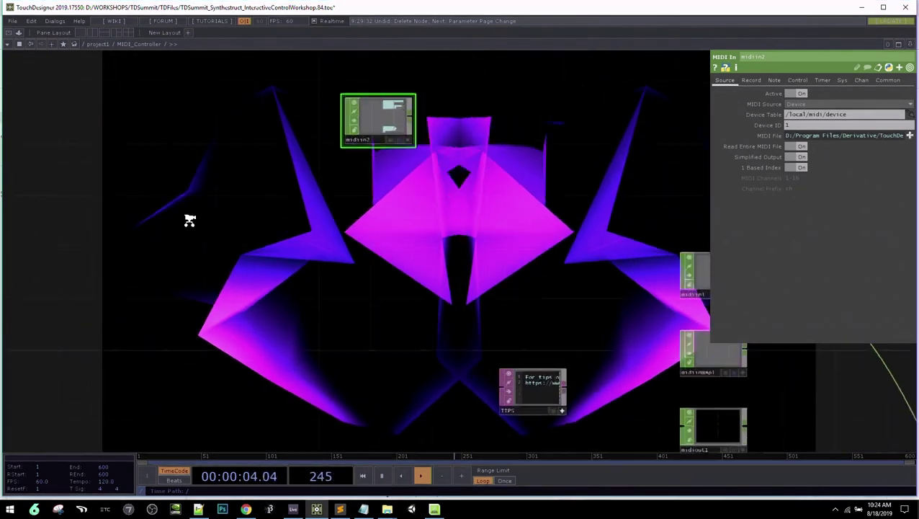
pyautogui.moveTo(392, 353); pyautogui.dragTo(148, 238)
pyautogui.scroll(3, 320, 297)
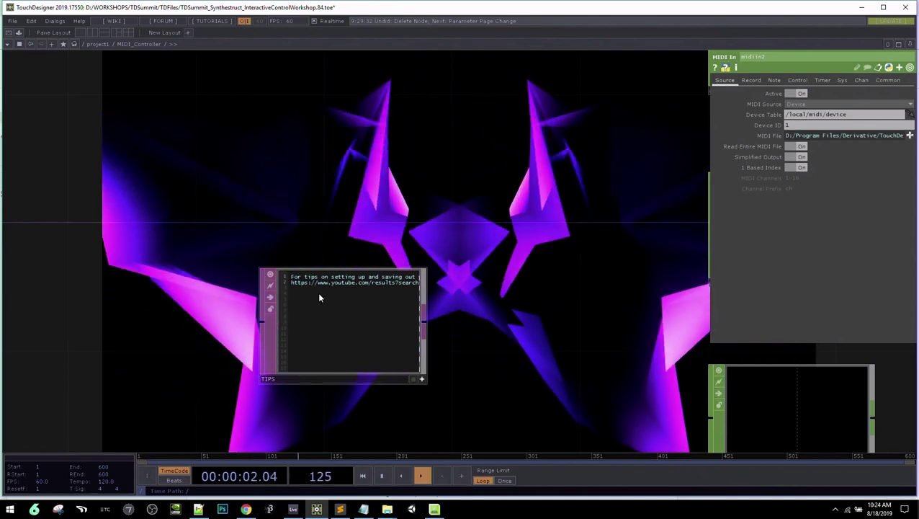
# Open the MIDI Device Mapper, review the slider channels of the Arturia2 device map, and close the mapper
pyautogui.moveTo(223, 194); pyautogui.dragTo(432, 319)
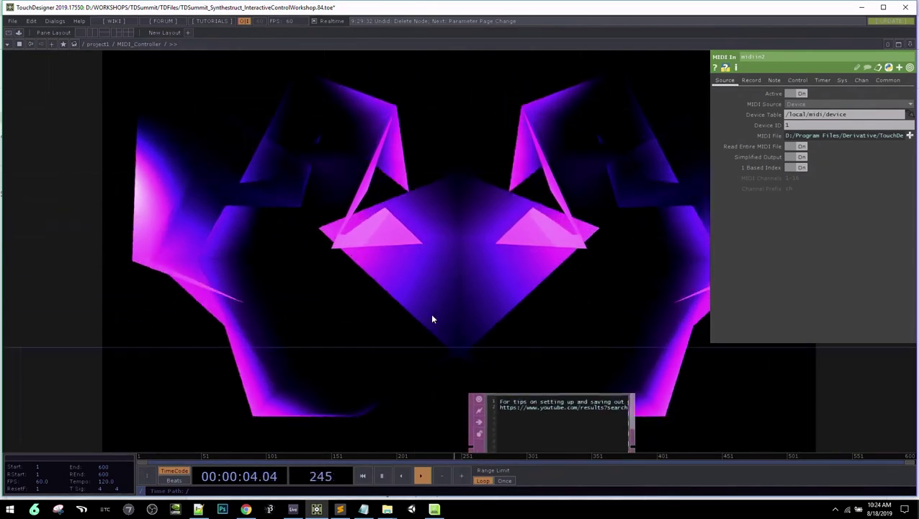
pyautogui.scroll(-3, 370, 260)
pyautogui.moveTo(370, 261); pyautogui.dragTo(384, 341)
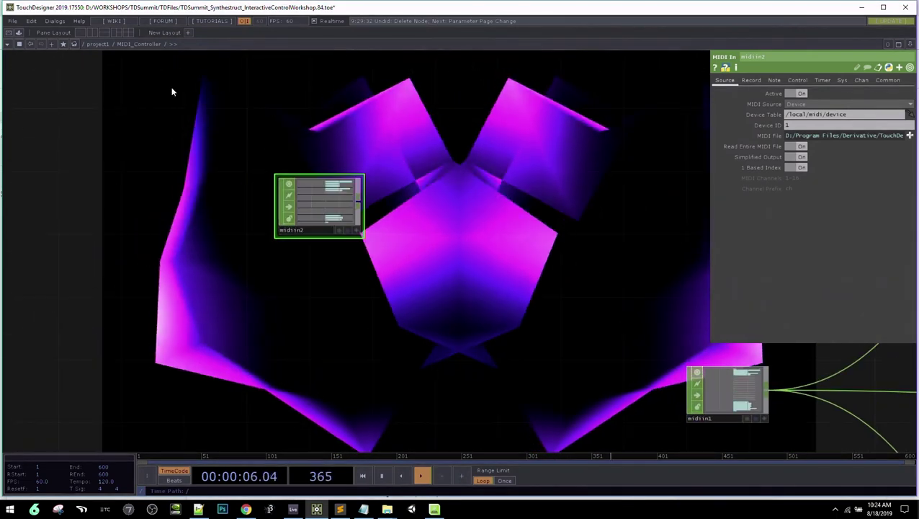
pyautogui.click(55, 21)
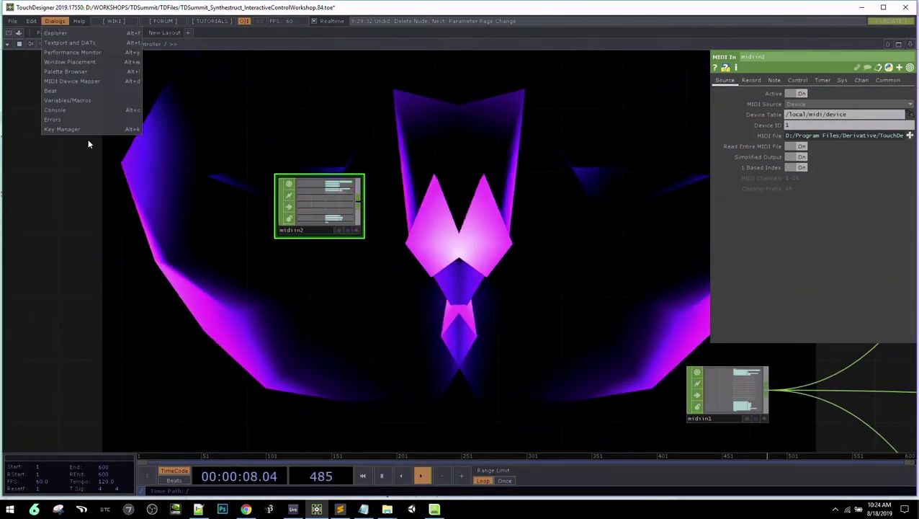
pyautogui.click(84, 81)
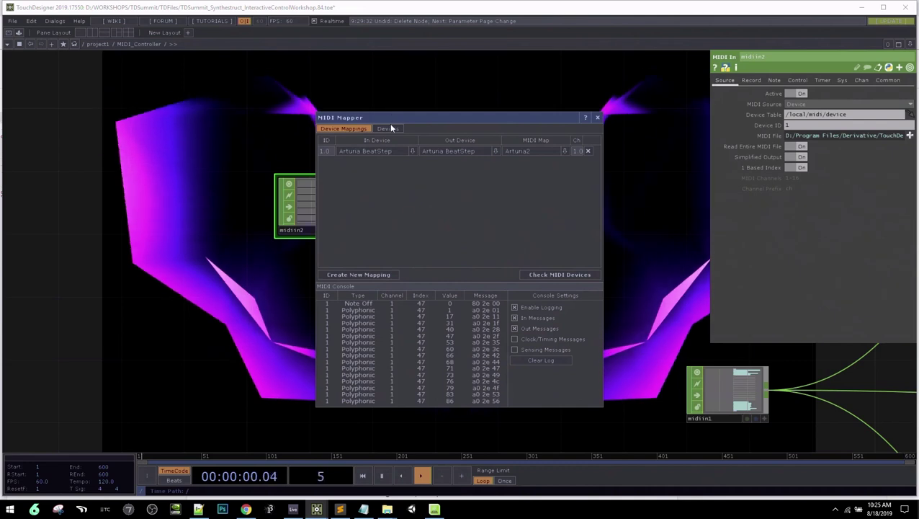
pyautogui.click(389, 128)
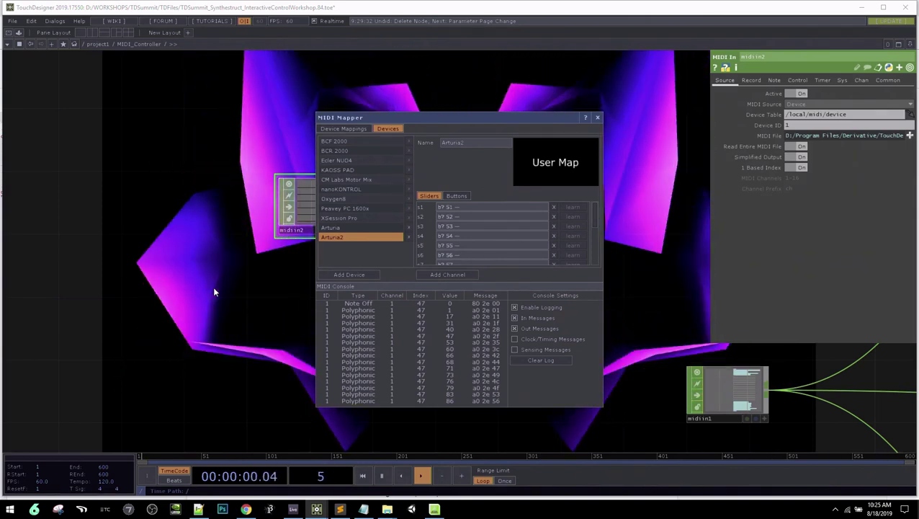
pyautogui.moveTo(220, 268); pyautogui.dragTo(195, 280)
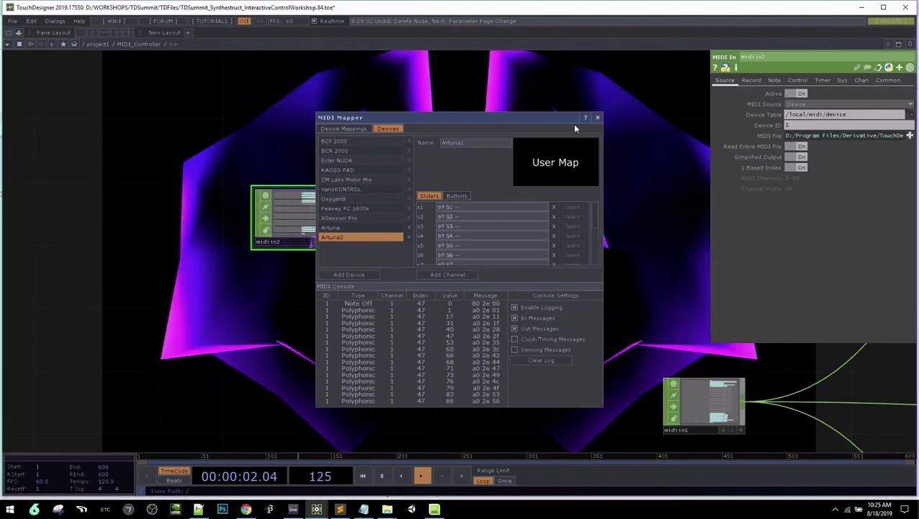
pyautogui.click(597, 118)
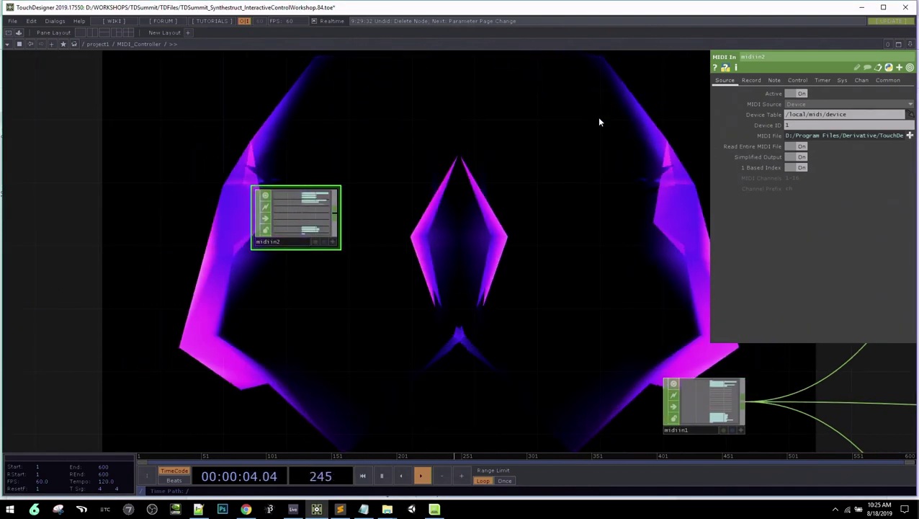
# Compare the incoming controller channels on the midiin2 node with those on the midiin1 node
pyautogui.scroll(5, 414, 232)
pyautogui.moveTo(419, 256); pyautogui.dragTo(531, 271)
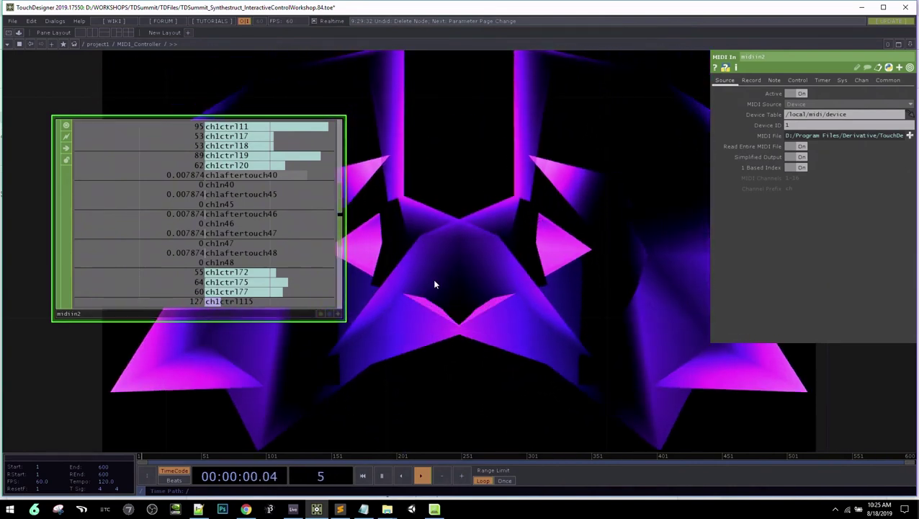
pyautogui.scroll(-5, 435, 284)
pyautogui.moveTo(503, 357); pyautogui.dragTo(310, 205)
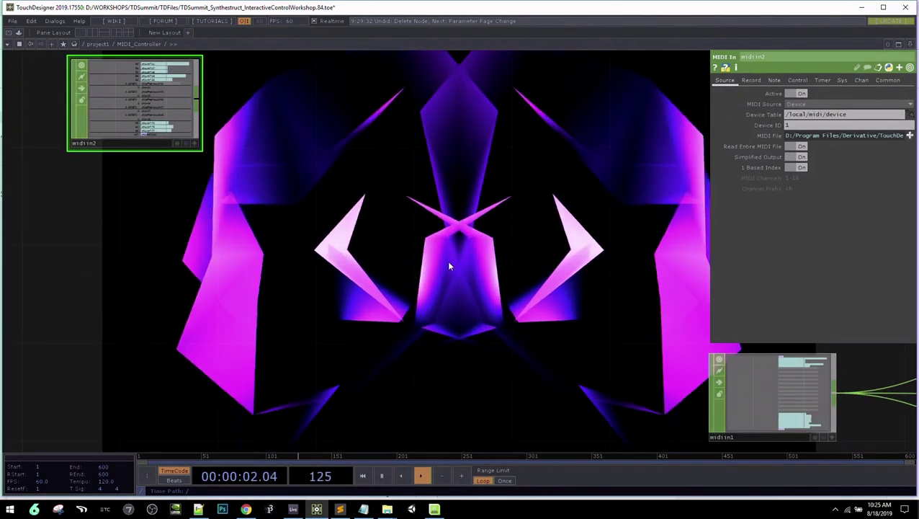
pyautogui.moveTo(448, 266); pyautogui.dragTo(150, 148, button='right')
pyautogui.moveTo(478, 290); pyautogui.dragTo(274, 164)
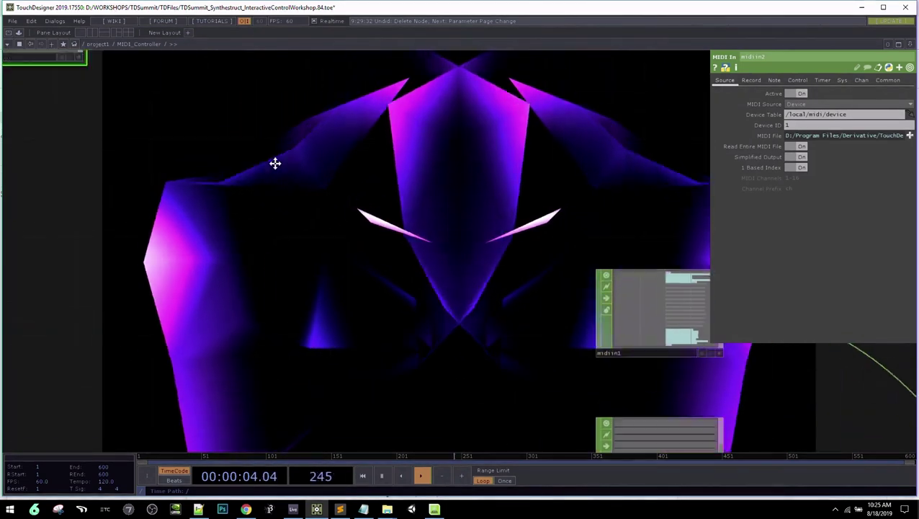
pyautogui.moveTo(605, 328); pyautogui.dragTo(477, 287)
pyautogui.moveTo(694, 366); pyautogui.dragTo(536, 348)
pyautogui.scroll(2, 537, 352)
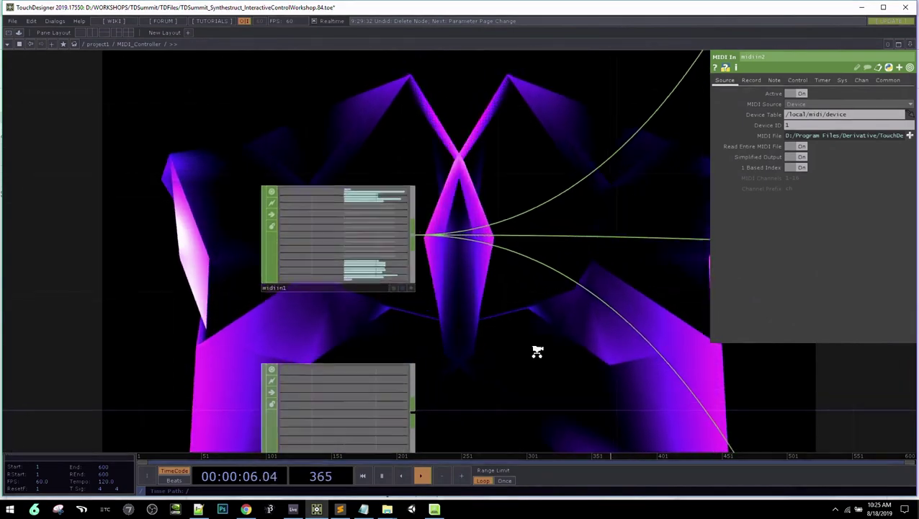
pyautogui.scroll(3, 537, 351)
pyautogui.scroll(2, 283, 298)
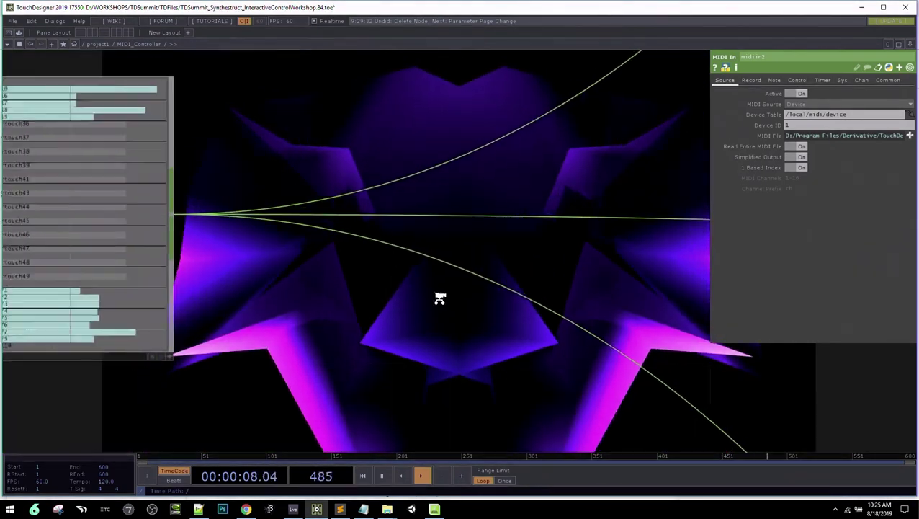
# Examine how select_Knobs feeds the select and math nodes that drive the geometry's translation and rotation channels
pyautogui.scroll(-3, 440, 297)
pyautogui.moveTo(517, 203); pyautogui.dragTo(312, 322)
pyautogui.scroll(-1, 618, 115)
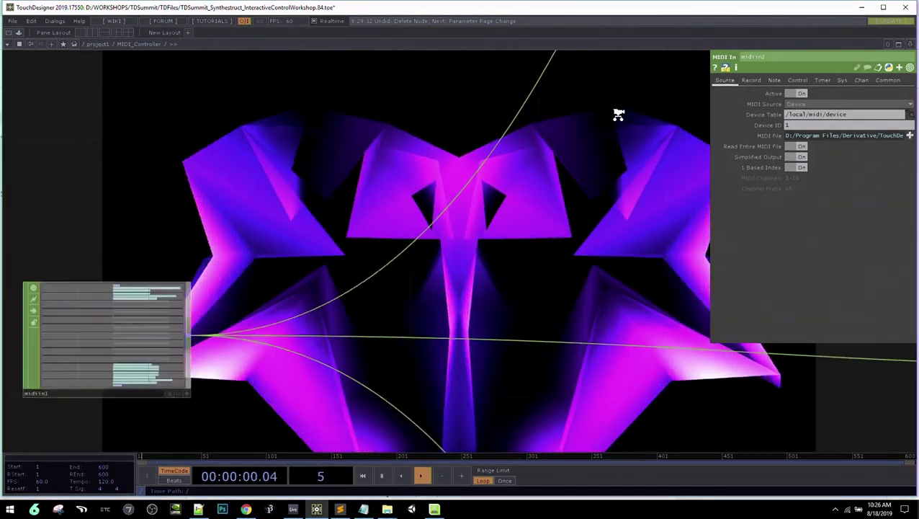
pyautogui.scroll(-2, 619, 115)
pyautogui.moveTo(616, 117); pyautogui.dragTo(404, 316)
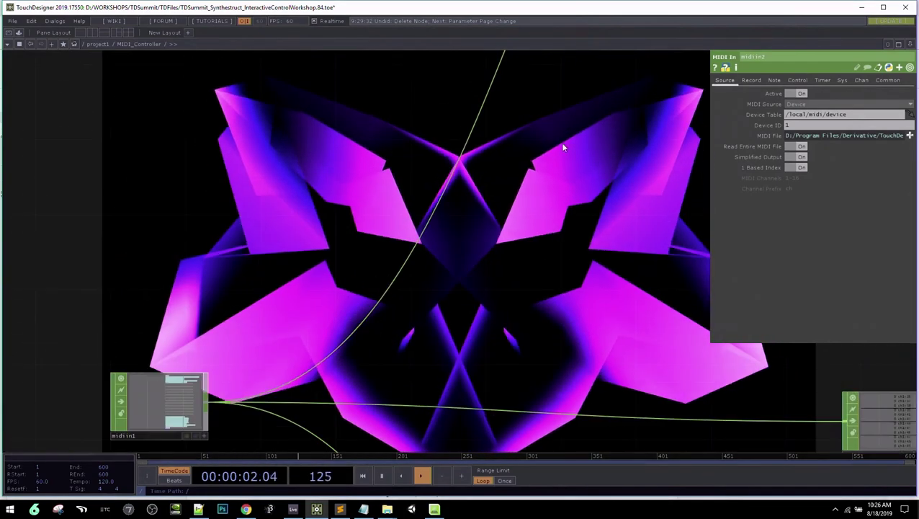
pyautogui.moveTo(564, 147); pyautogui.dragTo(554, 283)
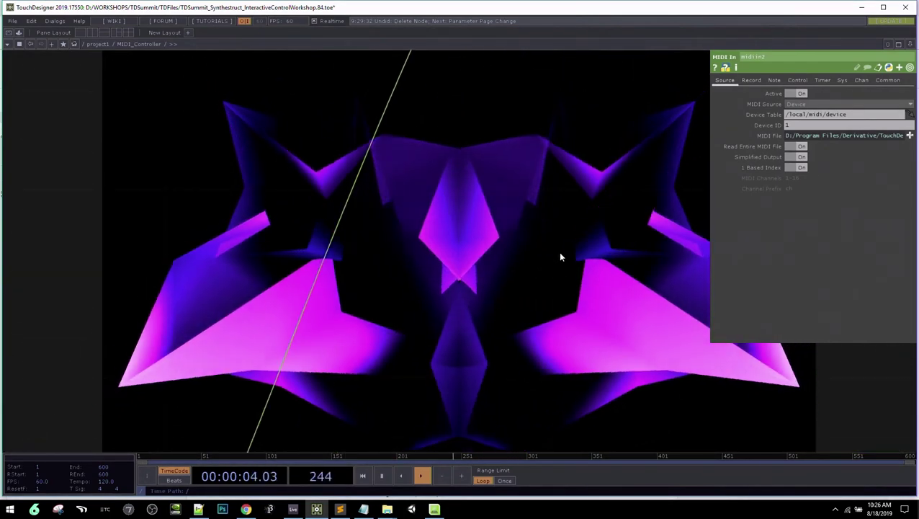
pyautogui.scroll(-3, 559, 253)
pyautogui.moveTo(593, 243); pyautogui.dragTo(397, 348)
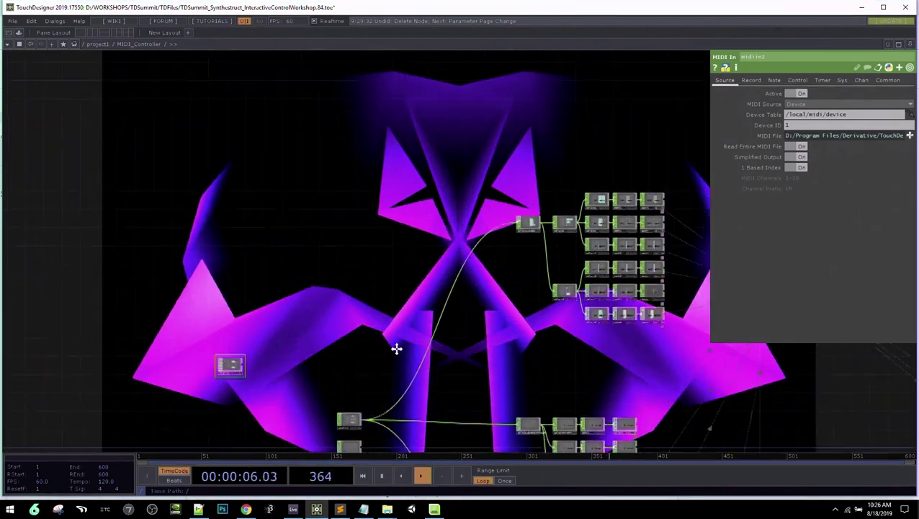
pyautogui.scroll(5, 390, 353)
pyautogui.moveTo(489, 242); pyautogui.dragTo(407, 243)
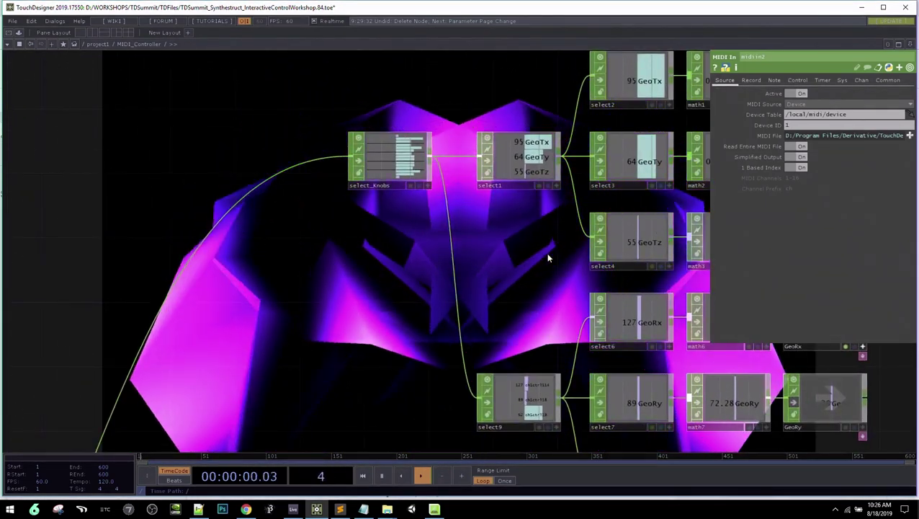
pyautogui.moveTo(546, 252); pyautogui.dragTo(390, 249)
pyautogui.scroll(-2, 386, 247)
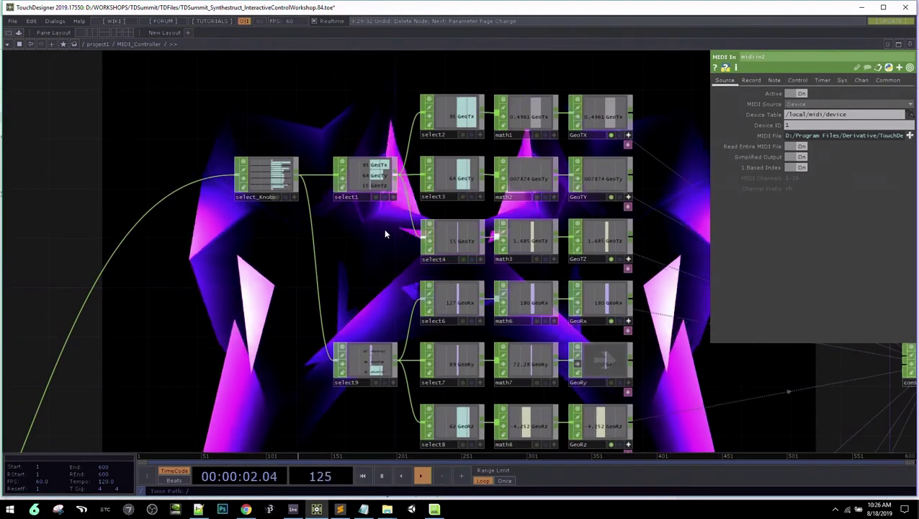
pyautogui.scroll(2, 361, 223)
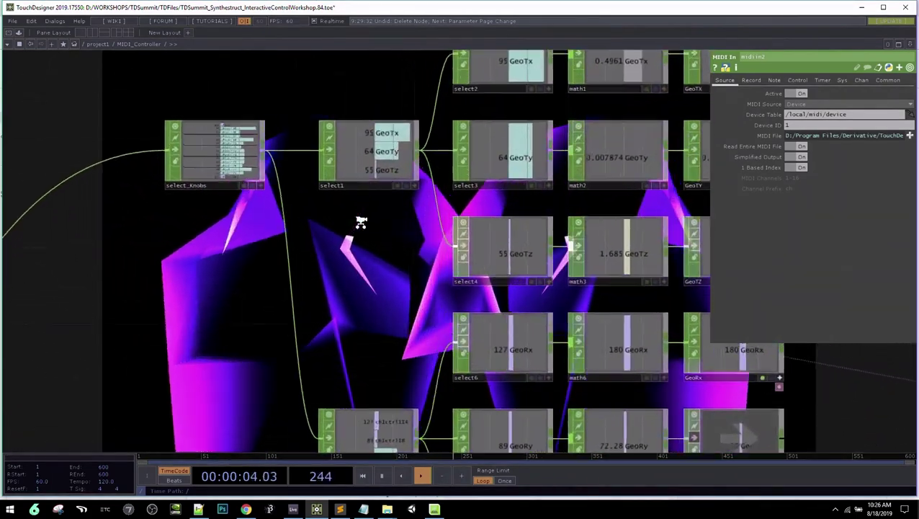
pyautogui.scroll(2, 360, 224)
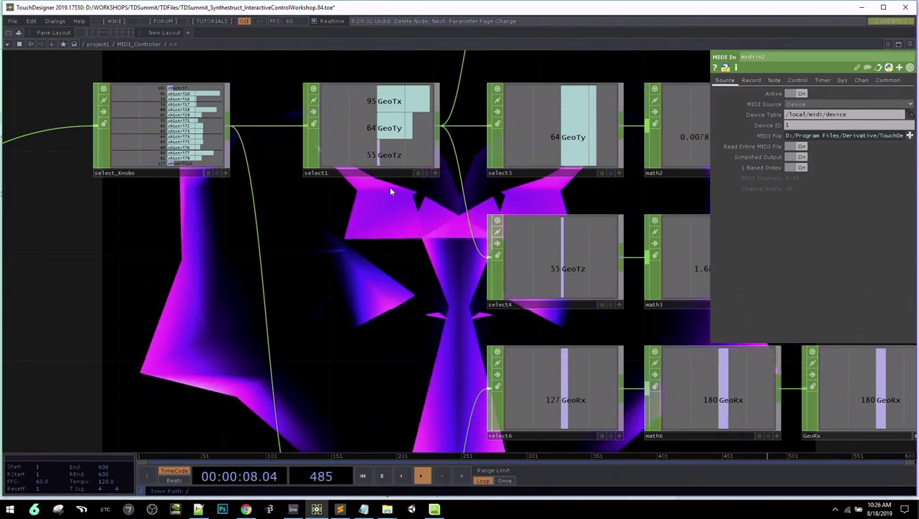
pyautogui.scroll(-4, 388, 185)
pyautogui.scroll(-1, 402, 263)
pyautogui.scroll(2, 394, 356)
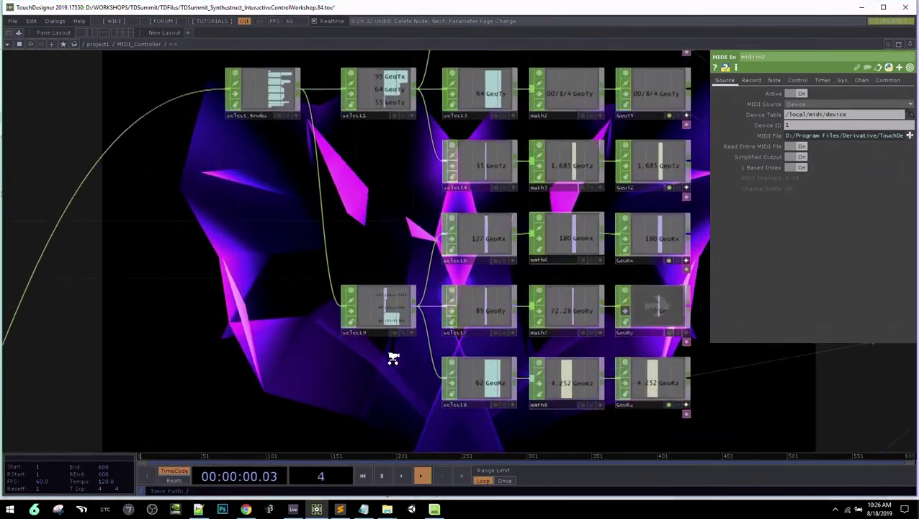
pyautogui.scroll(1, 393, 358)
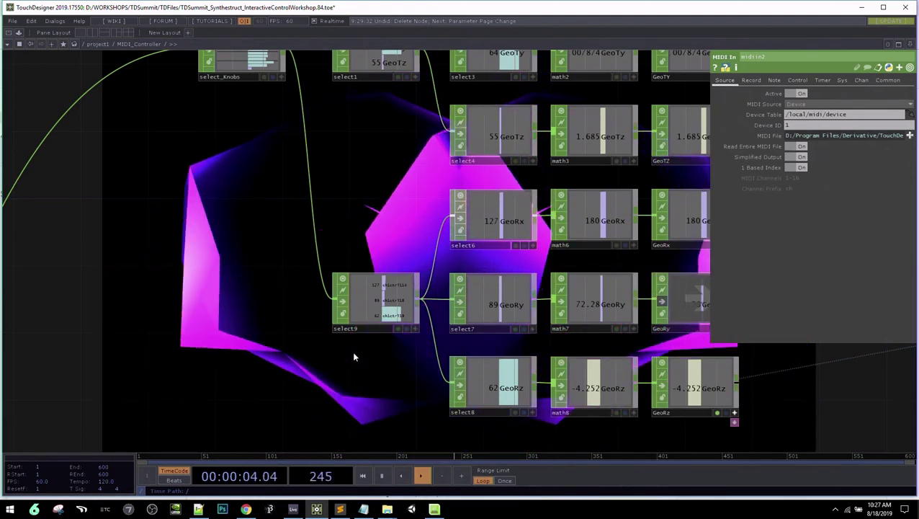
# Switch the X, Y and Z translate parameters of the geo1 node from CONTROLS channel exports to constant mode
pyautogui.scroll(-3, 353, 355)
pyautogui.moveTo(656, 353); pyautogui.dragTo(362, 311)
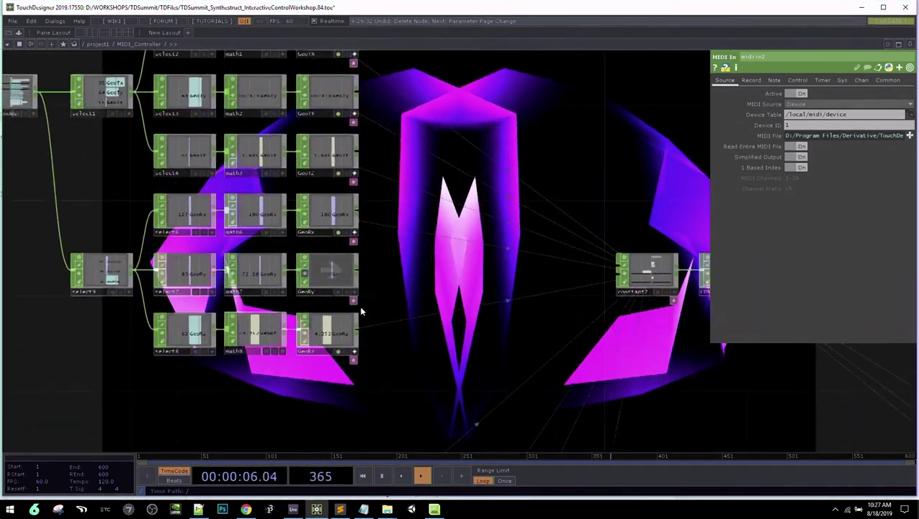
pyautogui.scroll(-2, 585, 359)
pyautogui.moveTo(584, 359); pyautogui.dragTo(473, 340)
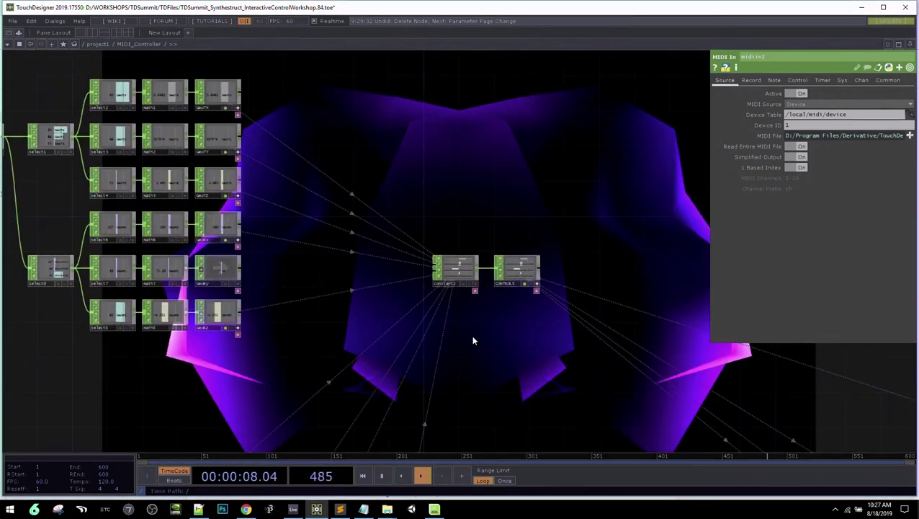
pyautogui.moveTo(626, 382); pyautogui.dragTo(308, 312)
pyautogui.moveTo(461, 338); pyautogui.dragTo(322, 179)
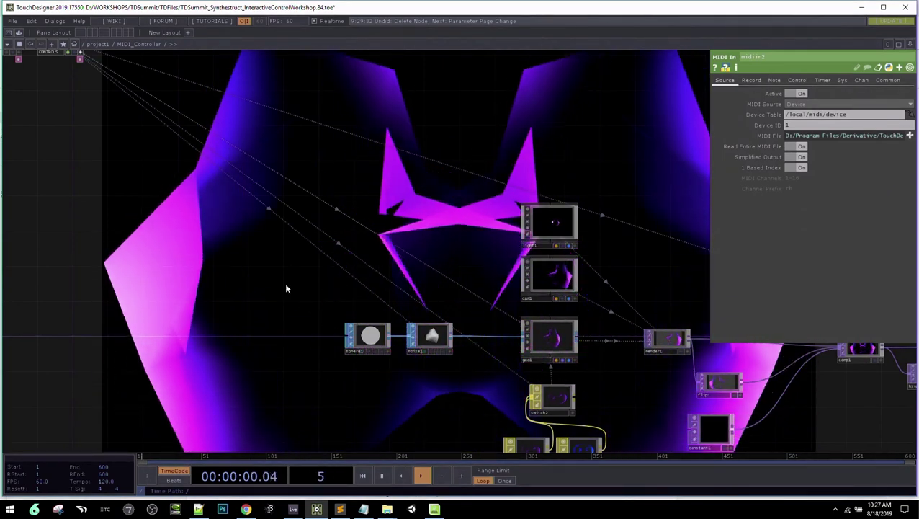
pyautogui.click(561, 345)
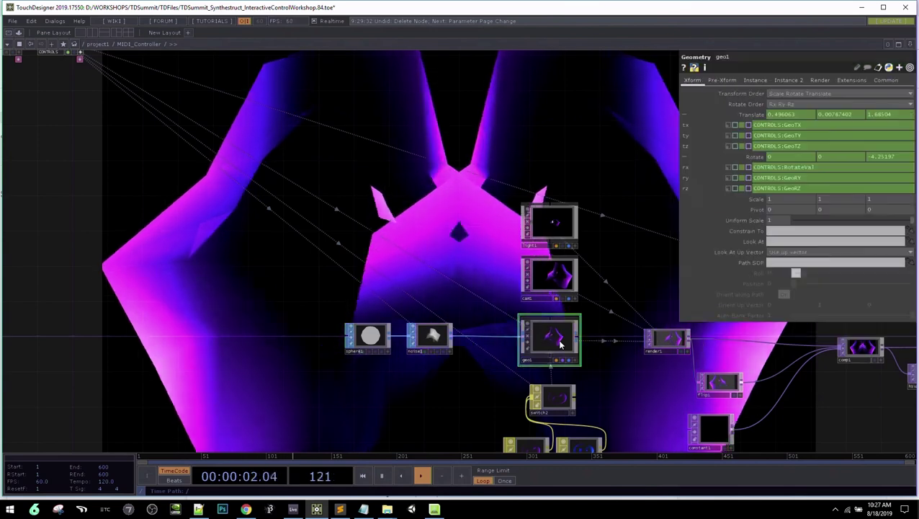
pyautogui.click(728, 124)
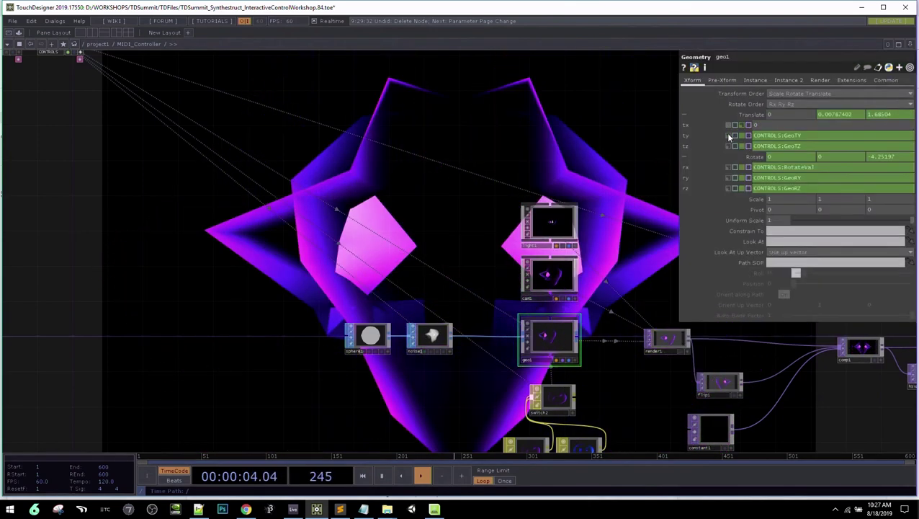
pyautogui.click(728, 135)
pyautogui.click(728, 145)
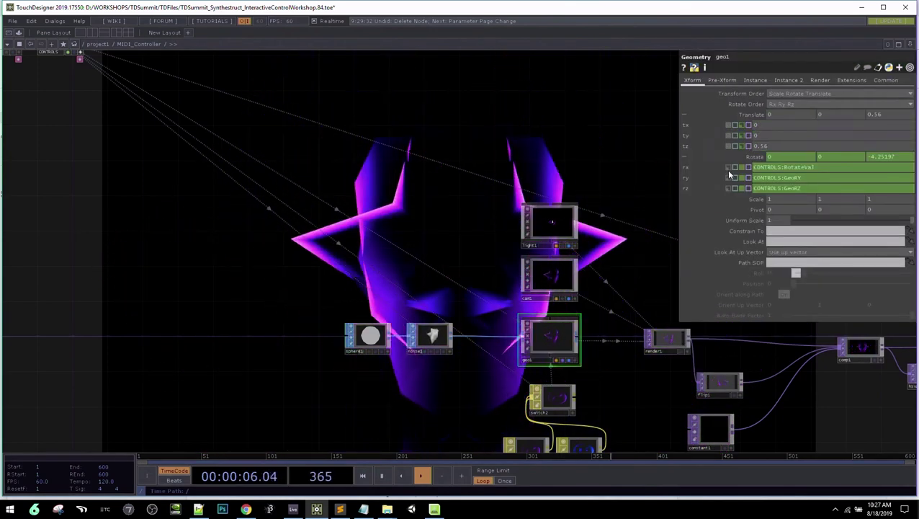
# Switch geo1's X, Y and Z rotate parameters from CONTROLS channel exports to constant mode
pyautogui.click(726, 167)
pyautogui.click(727, 177)
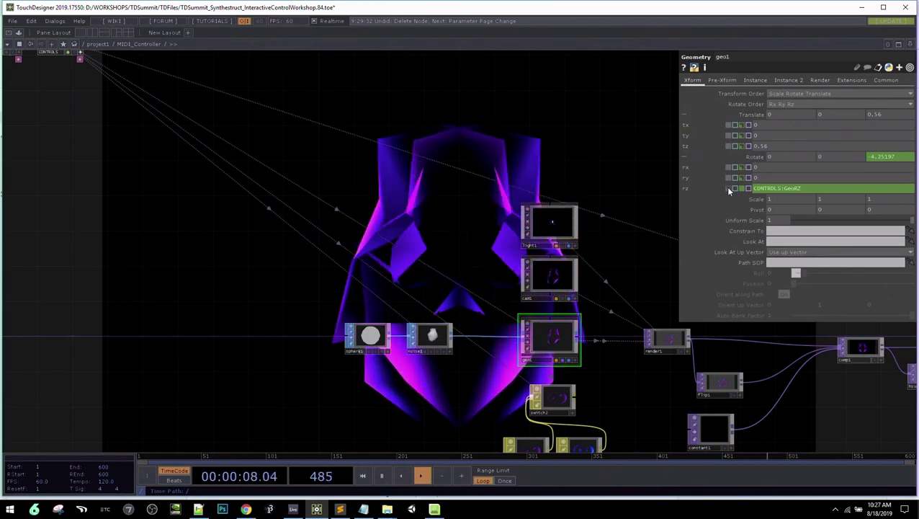
pyautogui.click(728, 188)
# Try a Z translation of 20 on geo1, then undo the change
pyautogui.moveTo(616, 123); pyautogui.dragTo(563, 210)
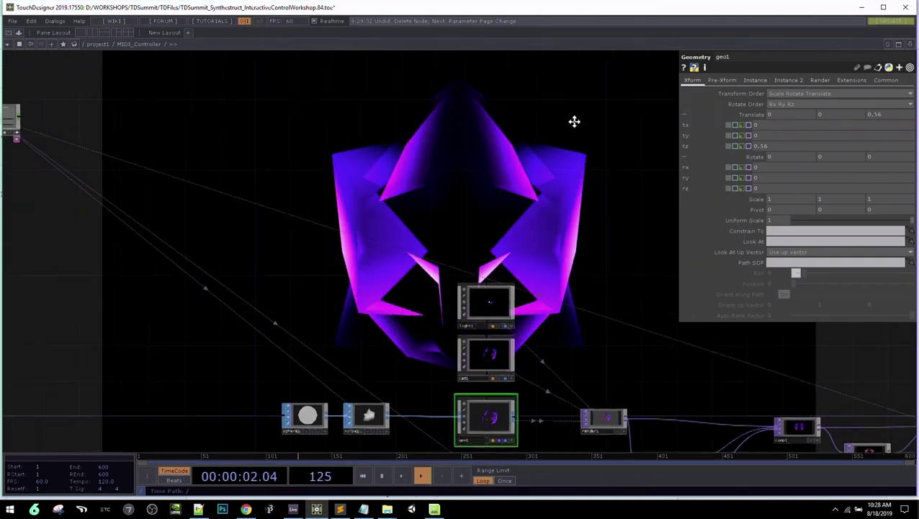
pyautogui.moveTo(581, 137); pyautogui.dragTo(602, 83)
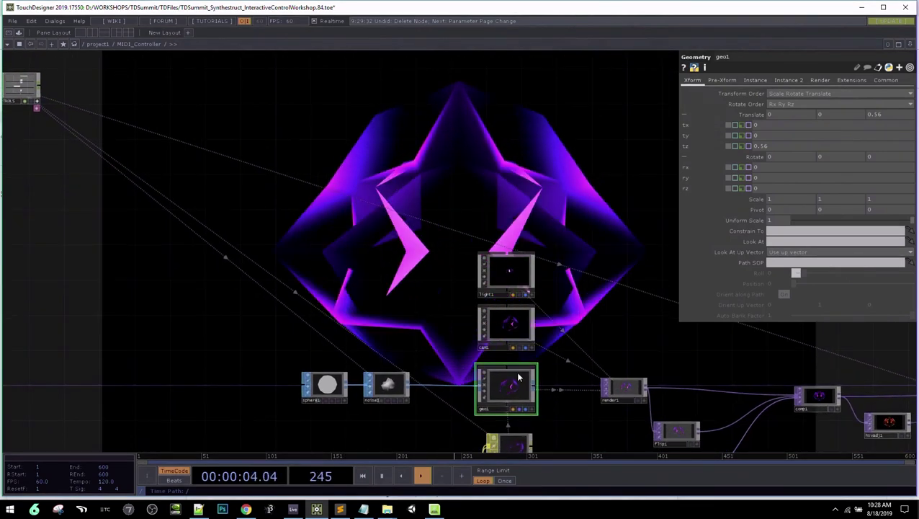
pyautogui.moveTo(553, 376); pyautogui.dragTo(565, 257)
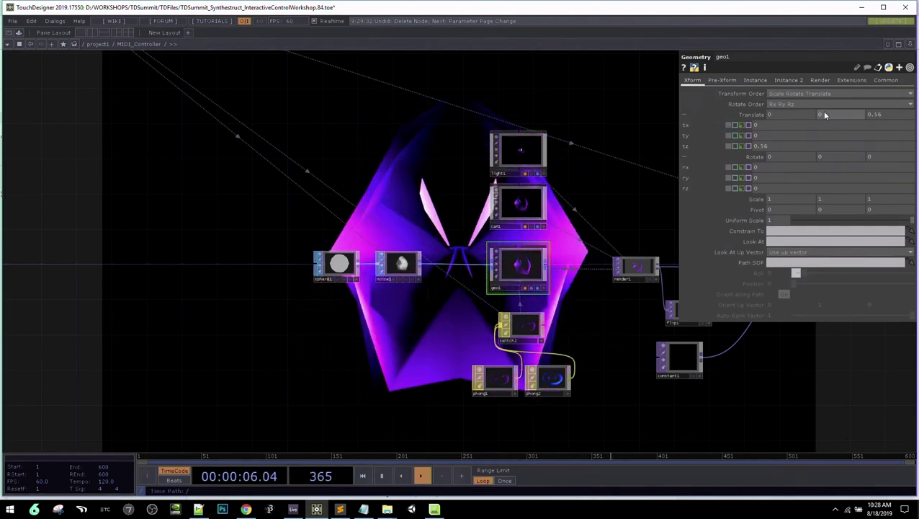
pyautogui.click(878, 116)
pyautogui.write('20')
pyautogui.press('Return')
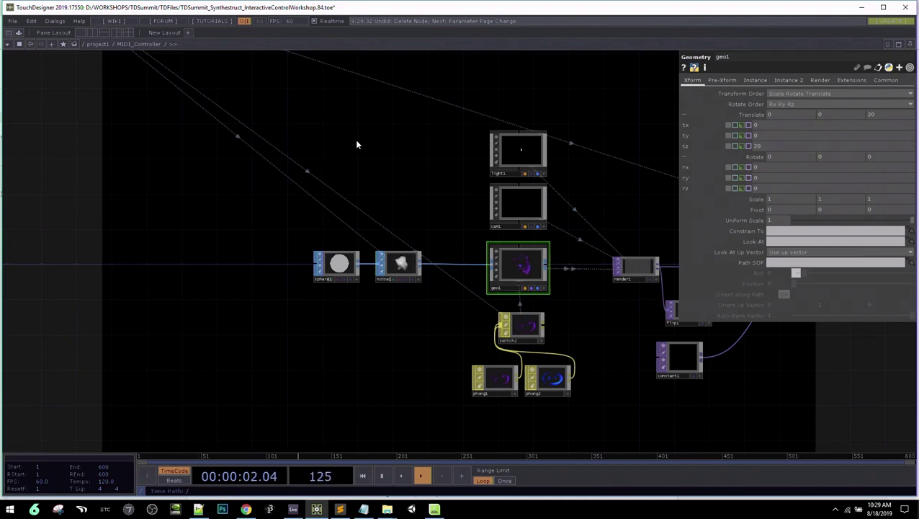
pyautogui.hotkey('ctrl', 'z')
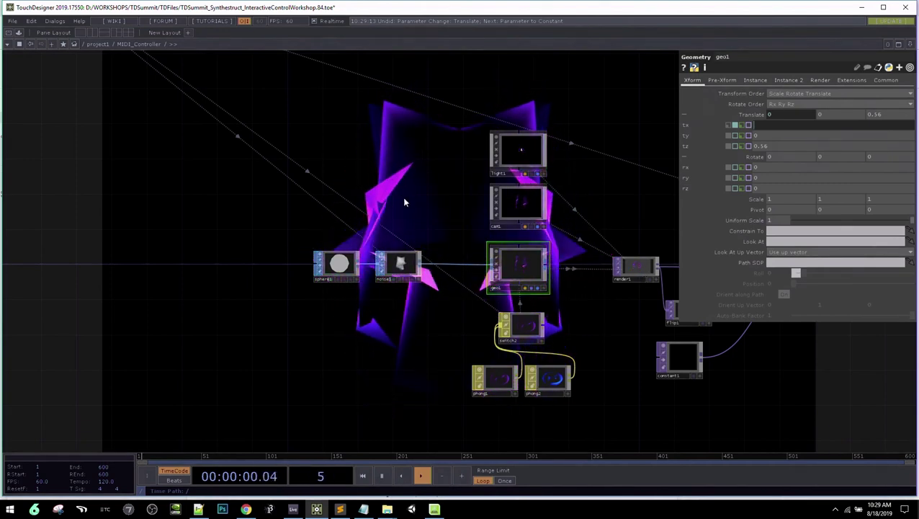
# Bring the CONTROLS node into close view and switch geo1's X translate back to its GeoTX channel export
pyautogui.scroll(-3, 243, 191)
pyautogui.moveTo(303, 216); pyautogui.dragTo(486, 322)
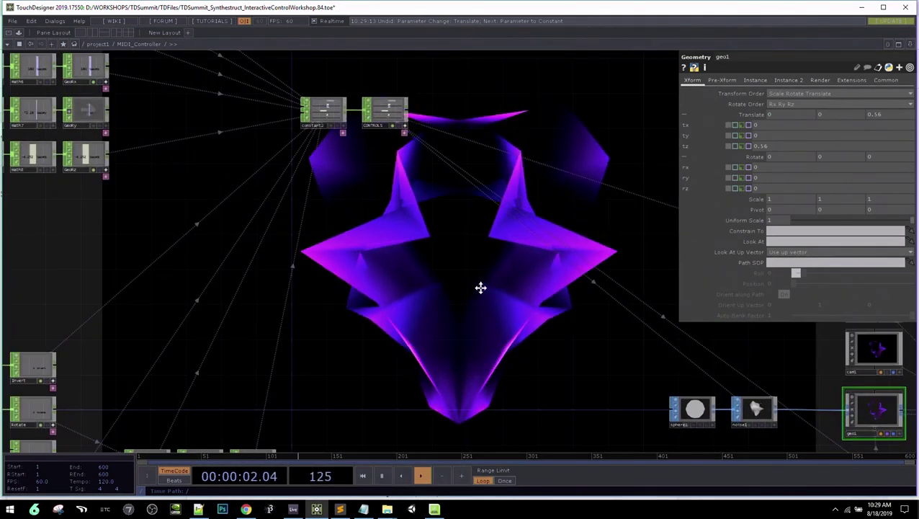
pyautogui.scroll(3, 480, 288)
pyautogui.scroll(3, 515, 289)
pyautogui.moveTo(505, 261); pyautogui.dragTo(501, 289)
pyautogui.scroll(1, 501, 290)
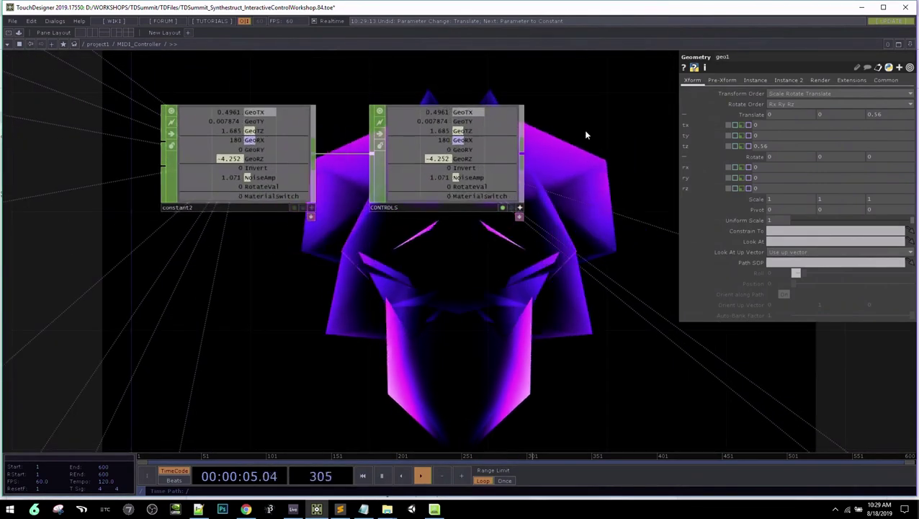
pyautogui.click(747, 125)
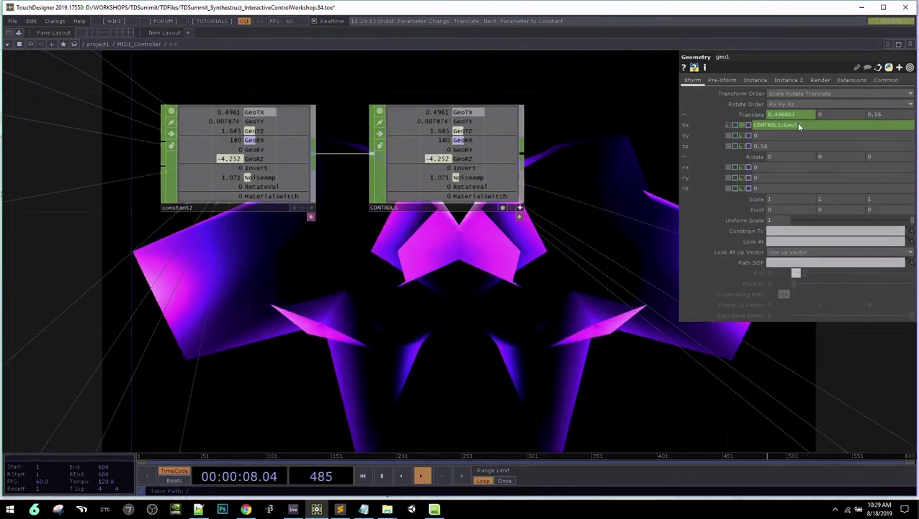
# Switch geo1's X translate to expression mode and enter op("CONTROLS")[0] as its expression
pyautogui.click(736, 125)
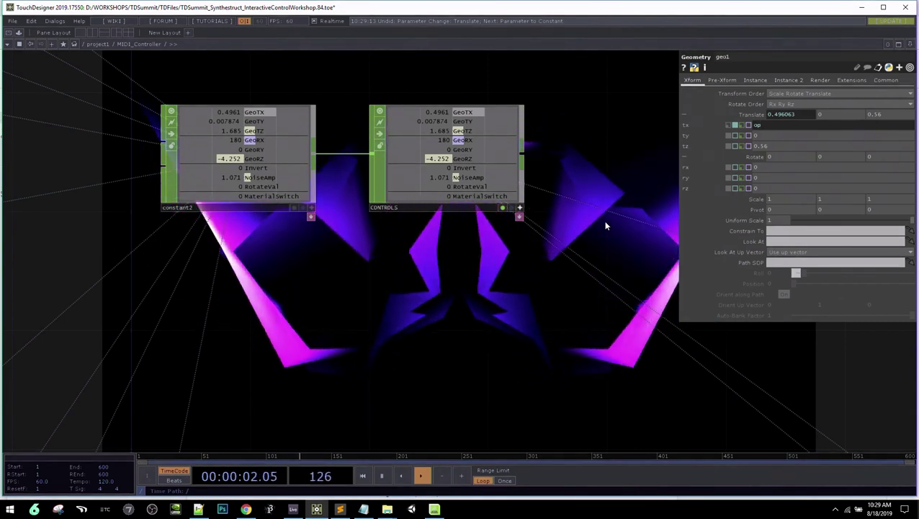
pyautogui.write('(')
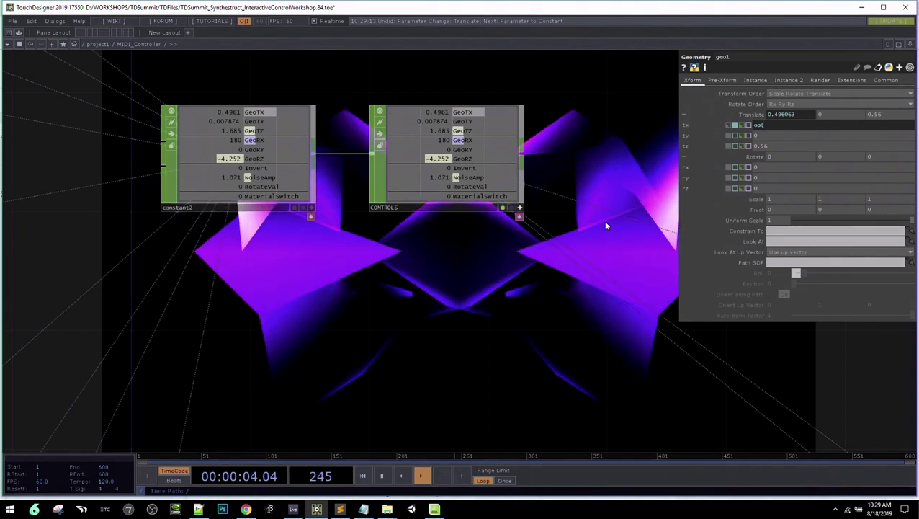
pyautogui.write('CO')
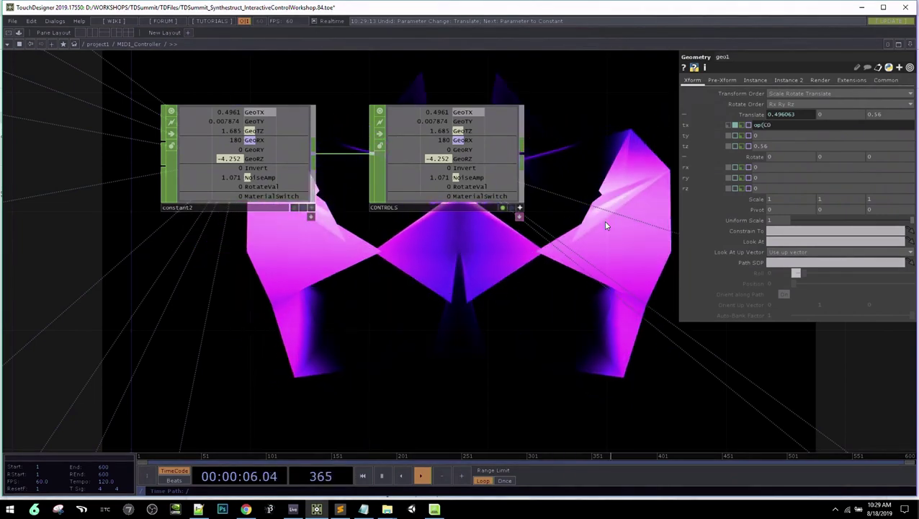
pyautogui.write('NTR')
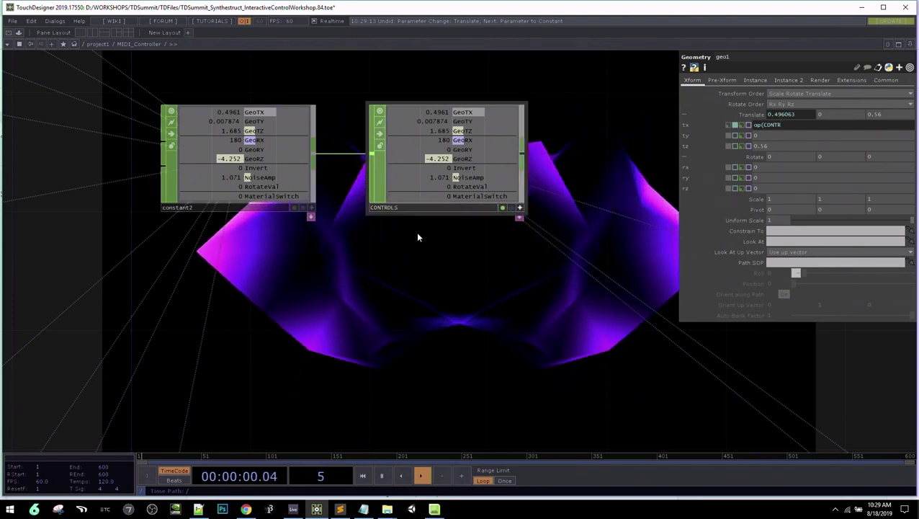
pyautogui.press('BackSpace')
pyautogui.press('BackSpace')
pyautogui.press('BackSpace')
pyautogui.press('BackSpace')
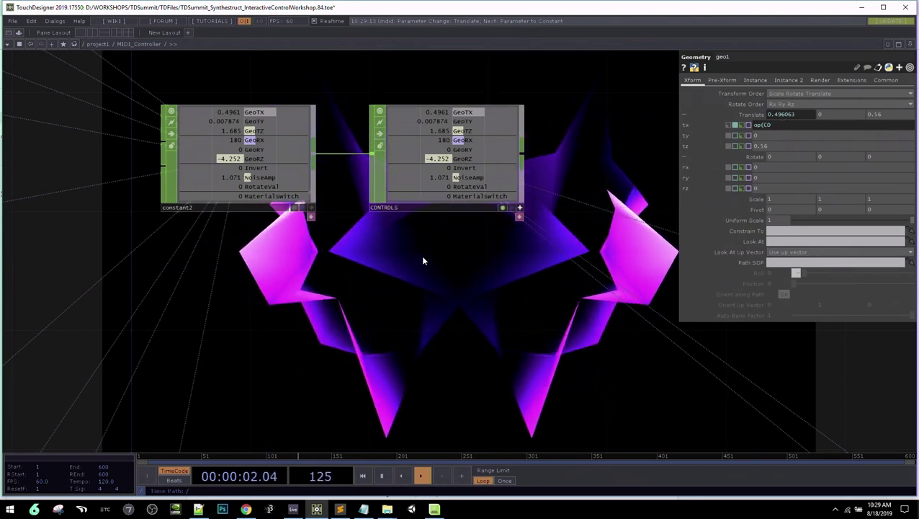
pyautogui.press('BackSpace')
pyautogui.write('"C')
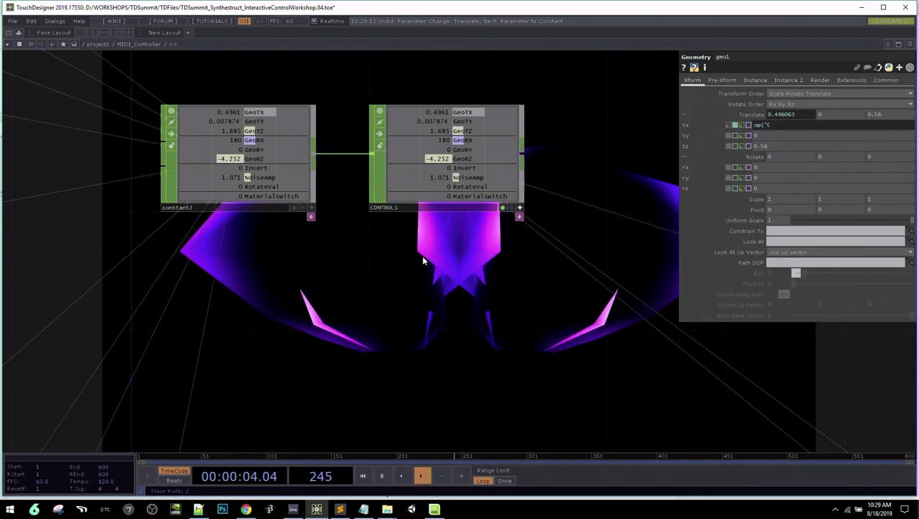
pyautogui.write('ONTR')
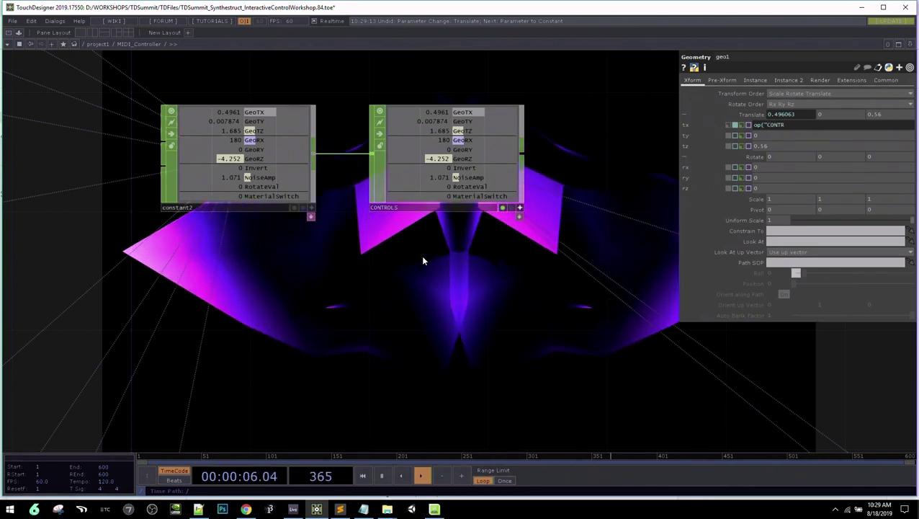
pyautogui.write('OLS"')
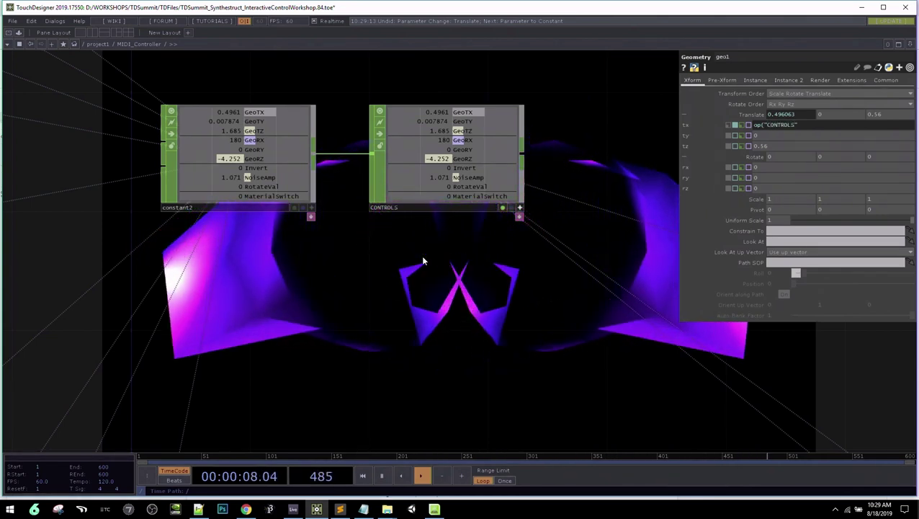
pyautogui.write(')')
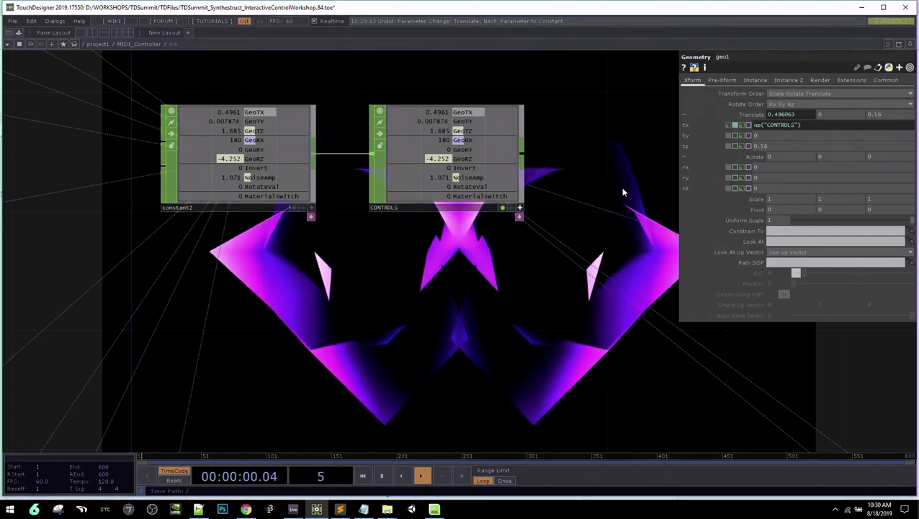
pyautogui.write('[')
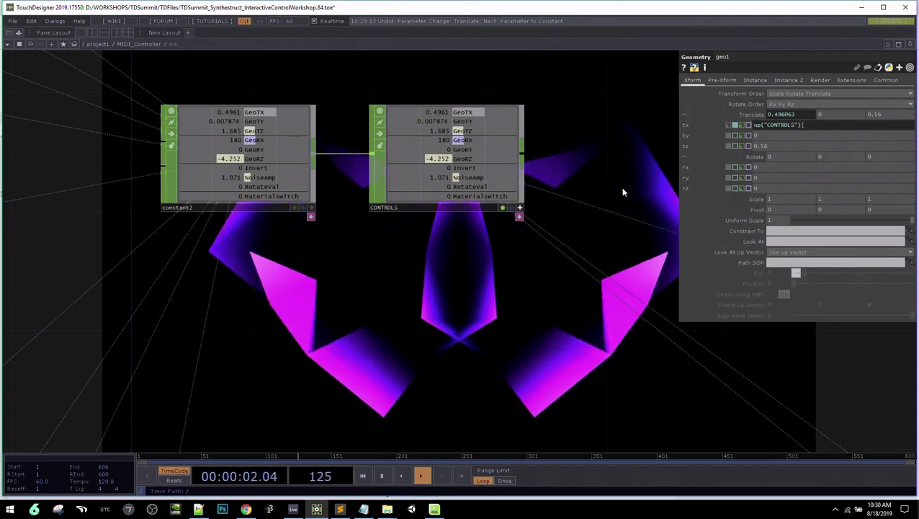
pyautogui.write('0')
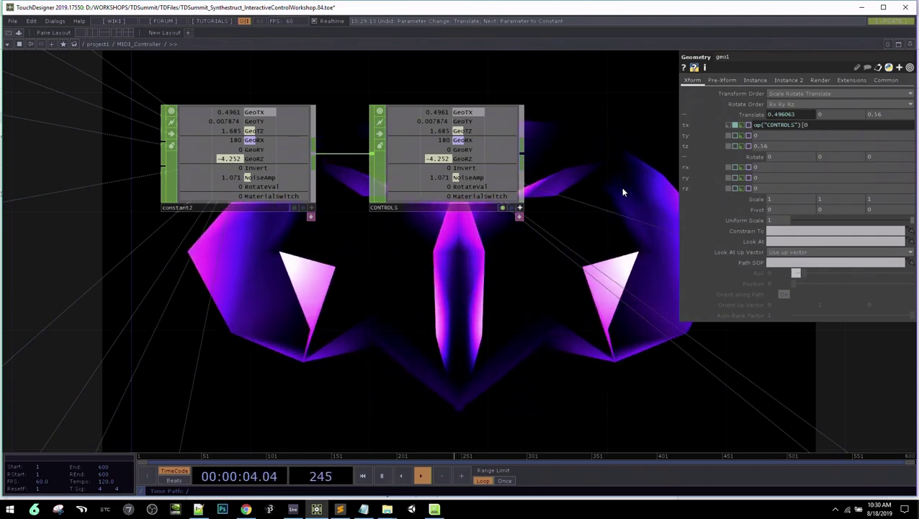
pyautogui.write(']')
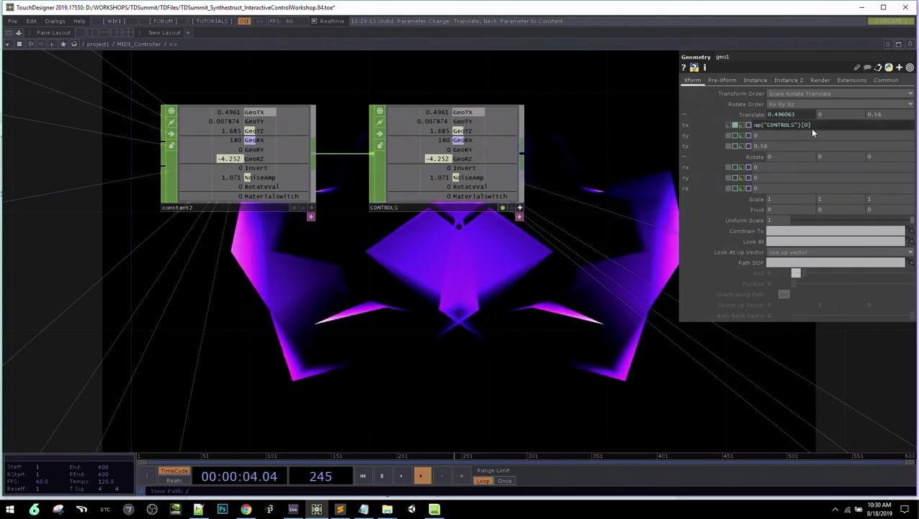
# Copy the X translate expression into geo1's Y translate and change its index so it reads op("CONTROLS")[1]
pyautogui.moveTo(819, 126); pyautogui.dragTo(753, 127)
pyautogui.hotkey('ctrl', 'c')
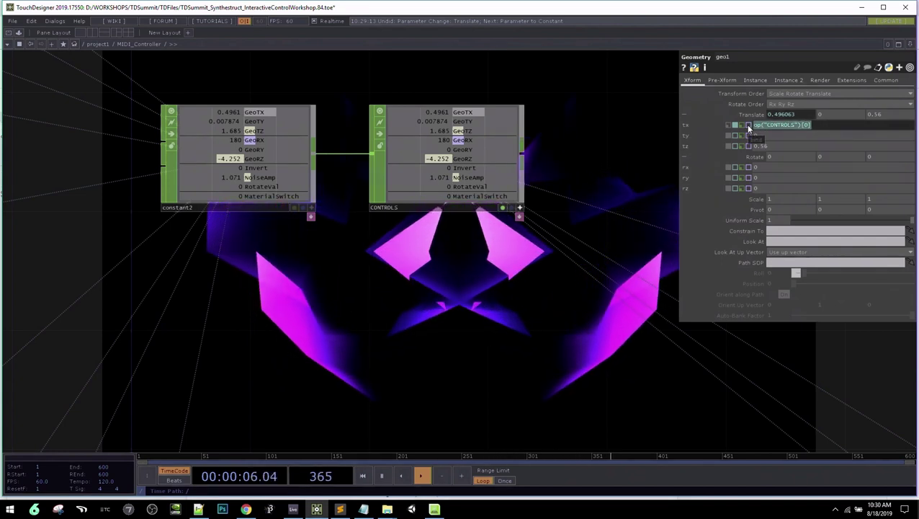
pyautogui.press('Return')
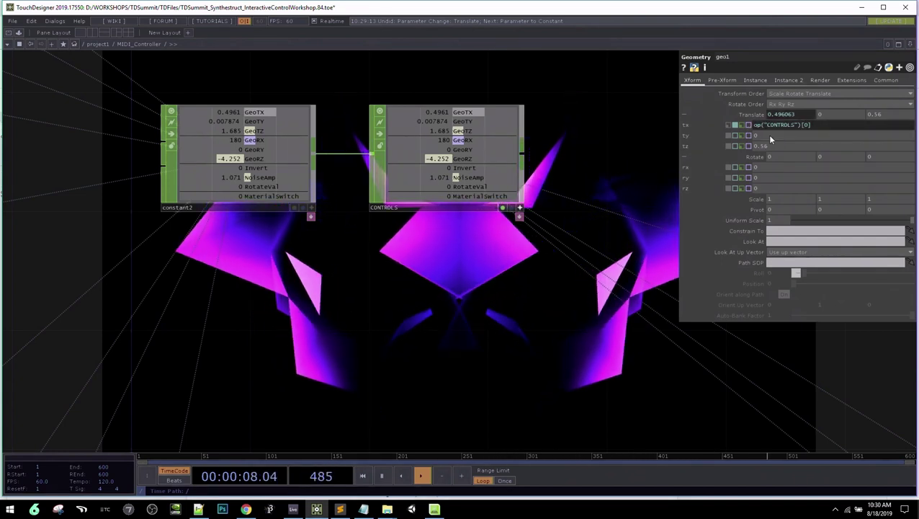
pyautogui.click(765, 135)
pyautogui.hotkey('ctrl', 'v')
pyautogui.press('Return')
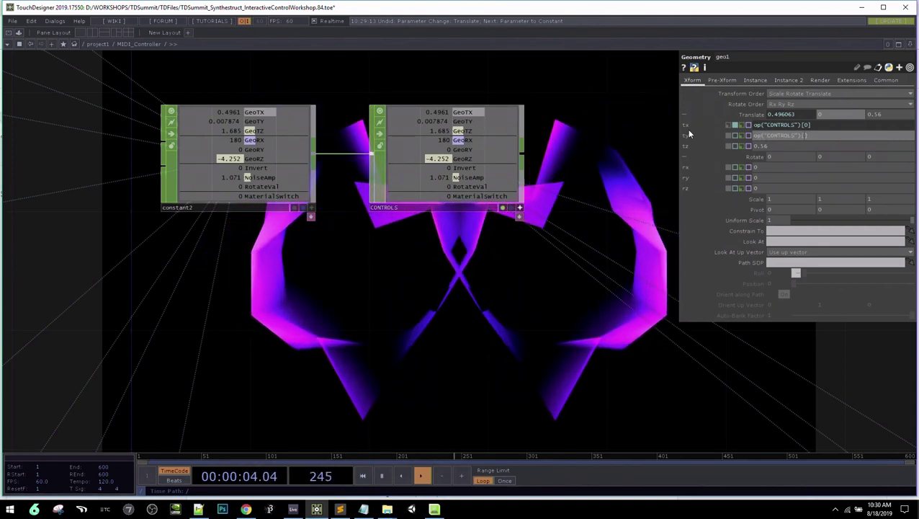
pyautogui.write('1')
pyautogui.press('Return')
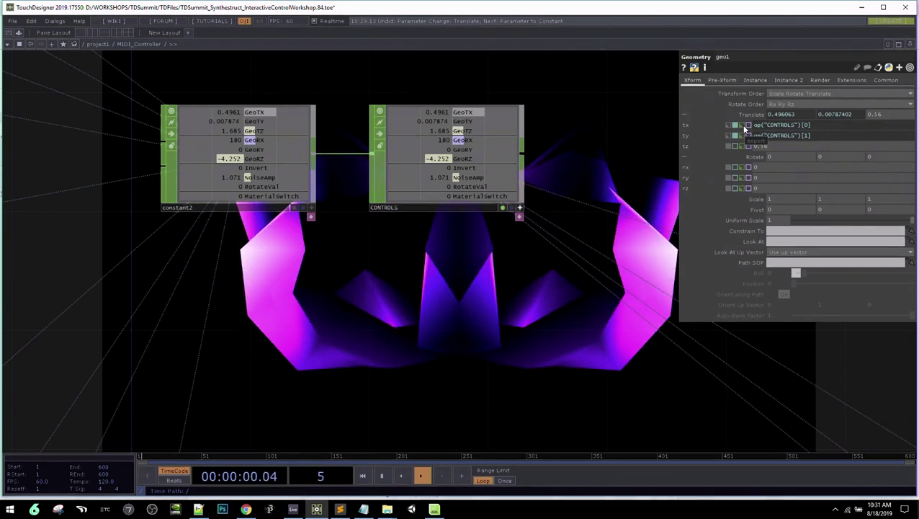
# Return geo1's X translate to export mode and export the GeoTZ channel of CONTROLS to its Z translate
pyautogui.click(743, 126)
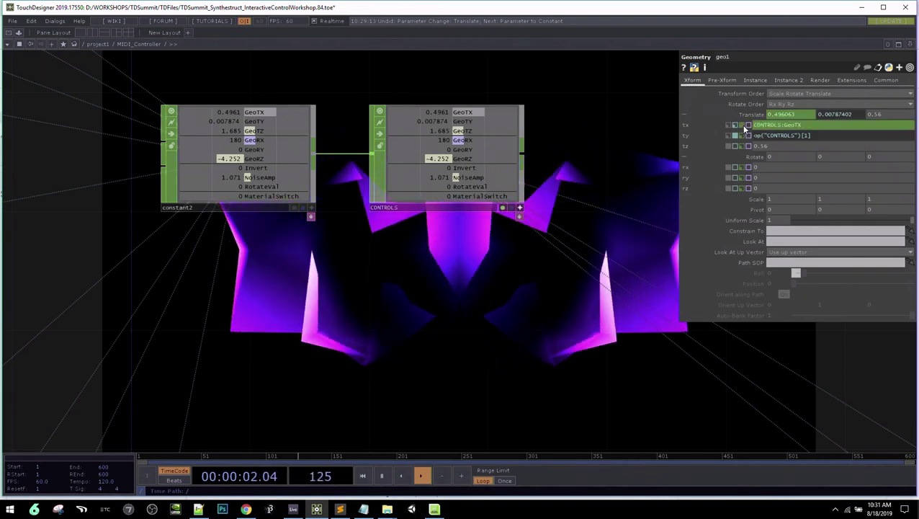
pyautogui.click(521, 210)
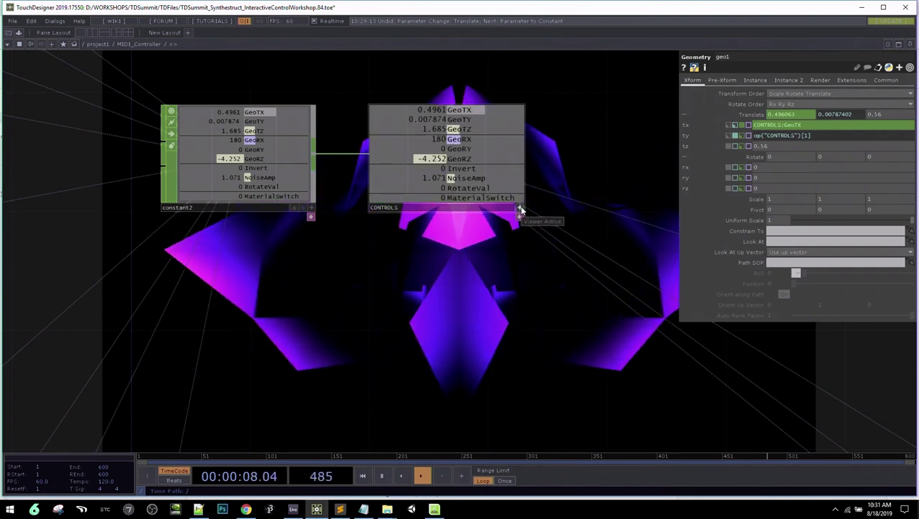
pyautogui.click(521, 209)
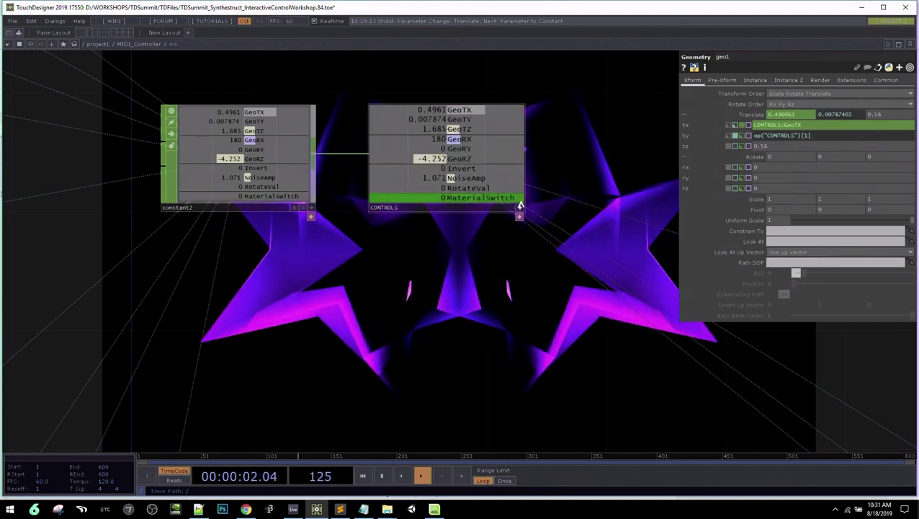
pyautogui.click(521, 210)
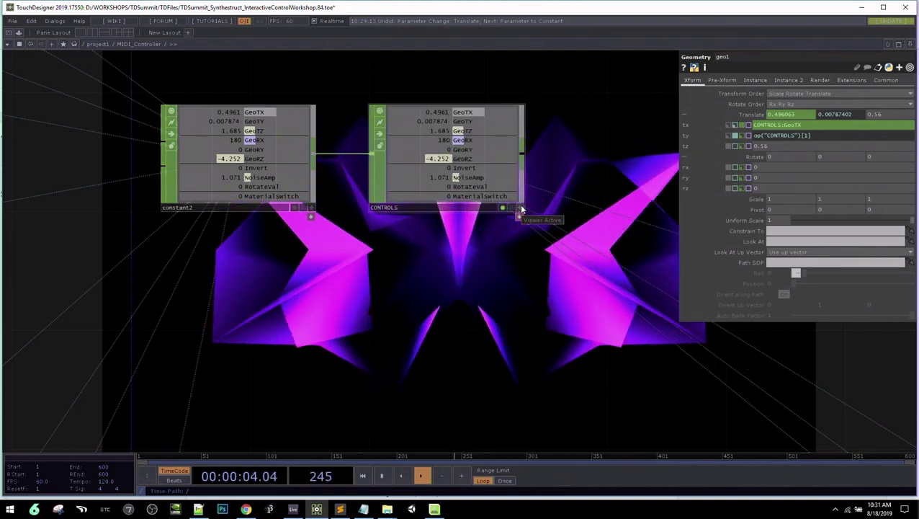
pyautogui.click(521, 210)
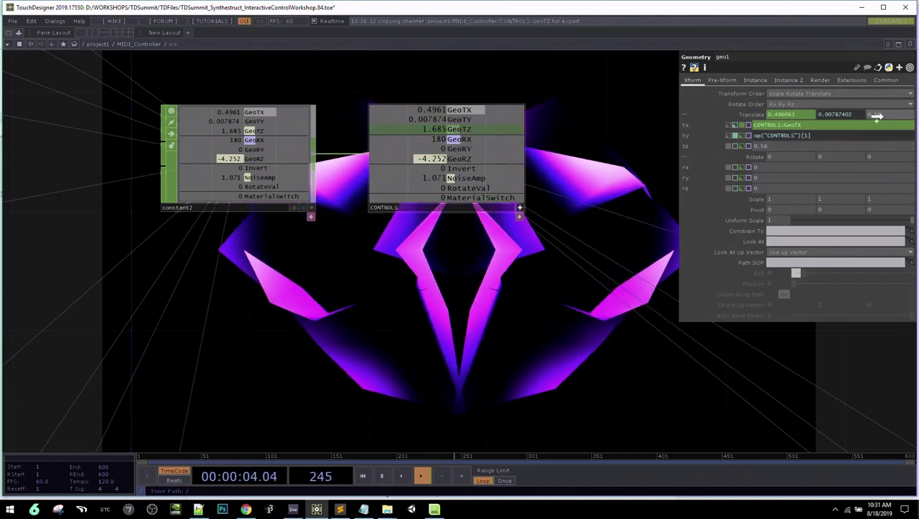
pyautogui.moveTo(877, 116); pyautogui.dragTo(880, 115)
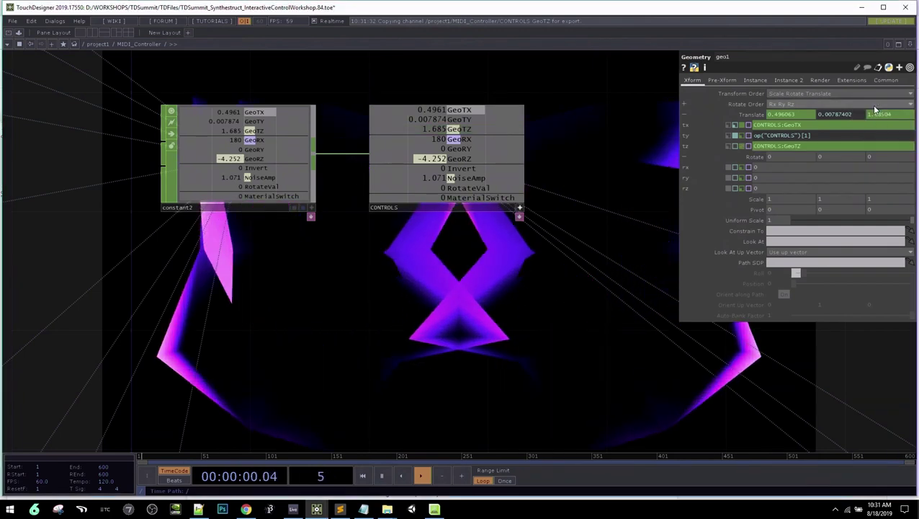
pyautogui.click(875, 105)
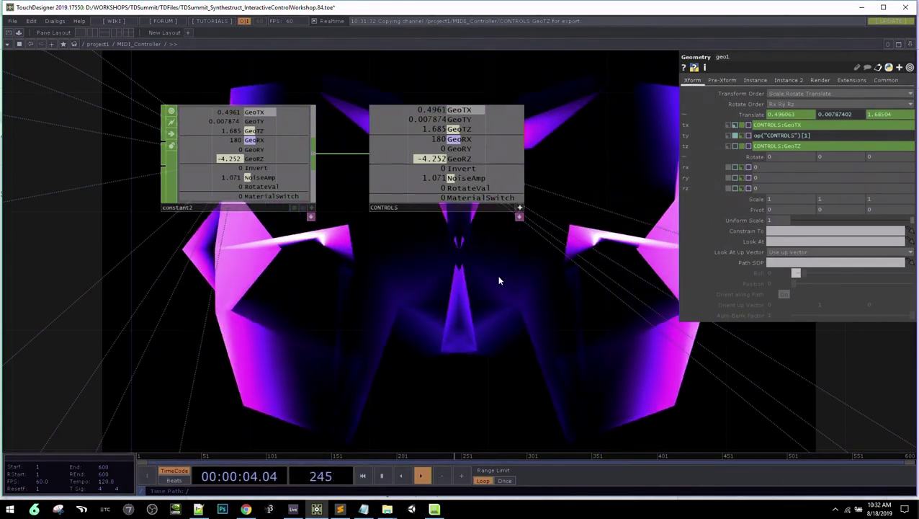
# Examine constant2's channel values, including the name and export source of Invert, and the select and math nodes feeding it
pyautogui.scroll(-5, 435, 343)
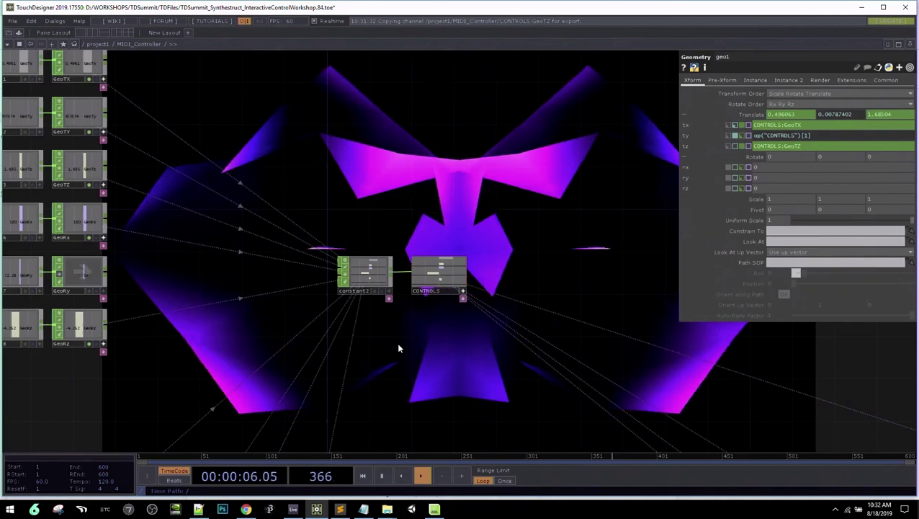
pyautogui.moveTo(398, 348); pyautogui.dragTo(510, 349)
pyautogui.moveTo(404, 338); pyautogui.dragTo(568, 326, button='middle')
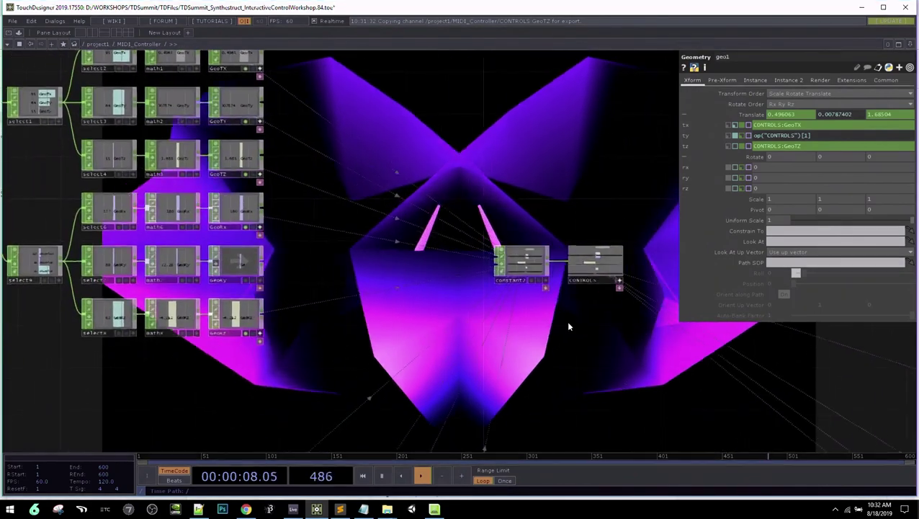
pyautogui.rightClick(526, 272)
pyautogui.click(448, 306)
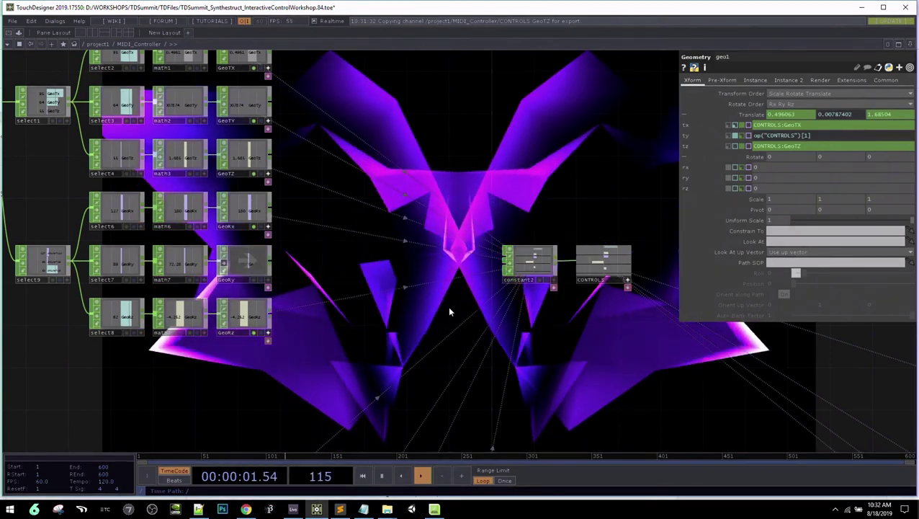
pyautogui.click(538, 267)
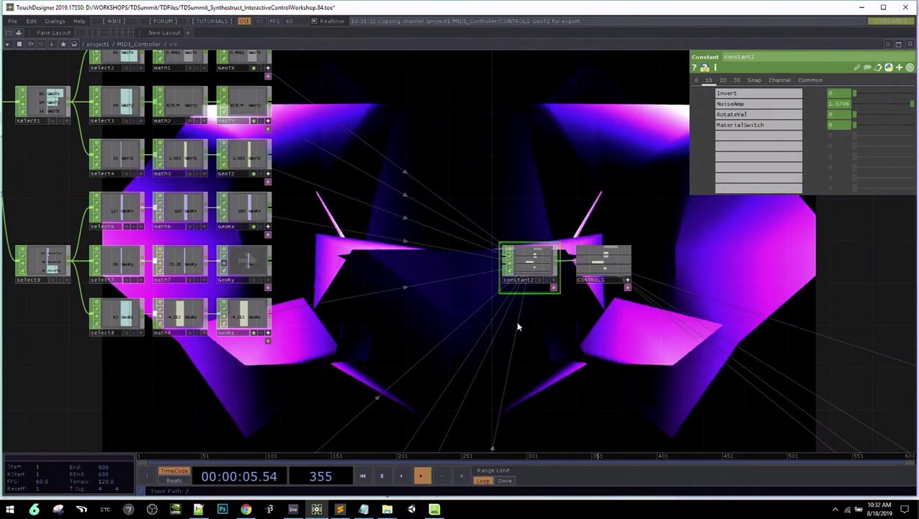
pyautogui.scroll(4, 517, 323)
pyautogui.scroll(3, 507, 353)
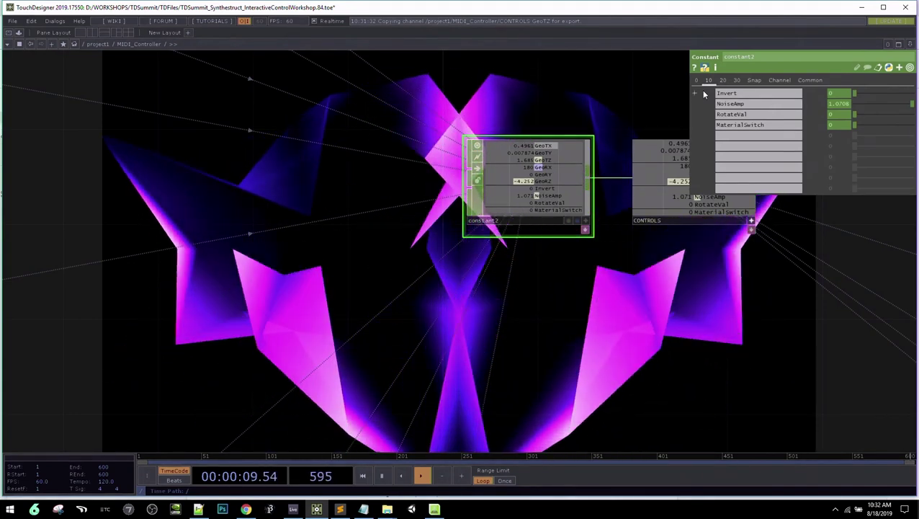
pyautogui.click(699, 93)
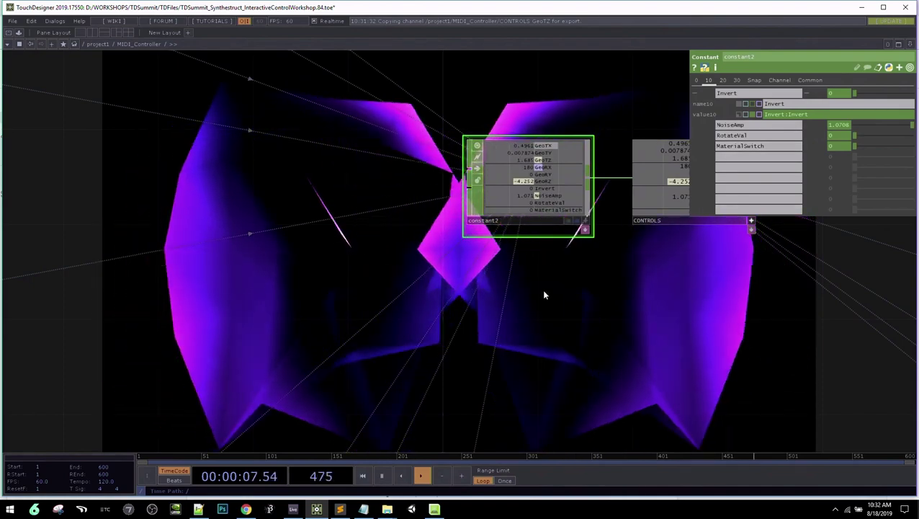
pyautogui.scroll(-4, 544, 291)
pyautogui.moveTo(513, 317); pyautogui.dragTo(654, 317)
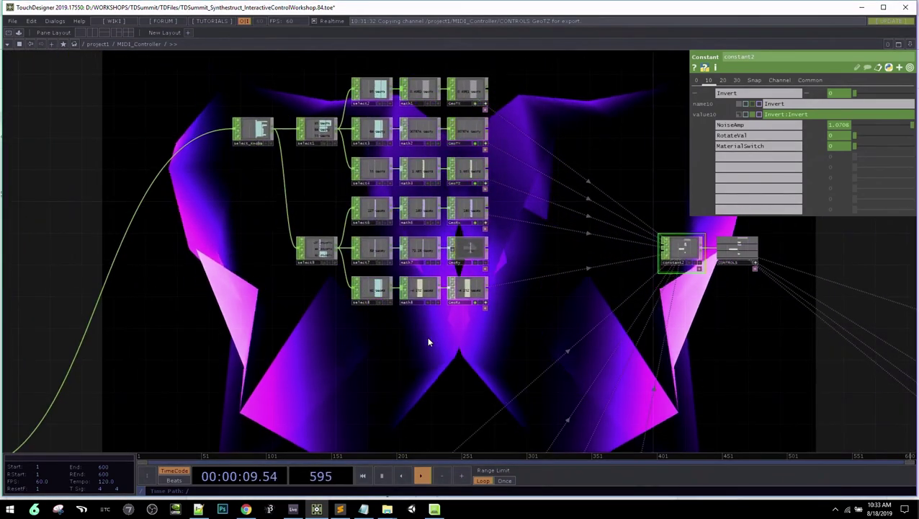
pyautogui.moveTo(426, 337); pyautogui.dragTo(584, 265)
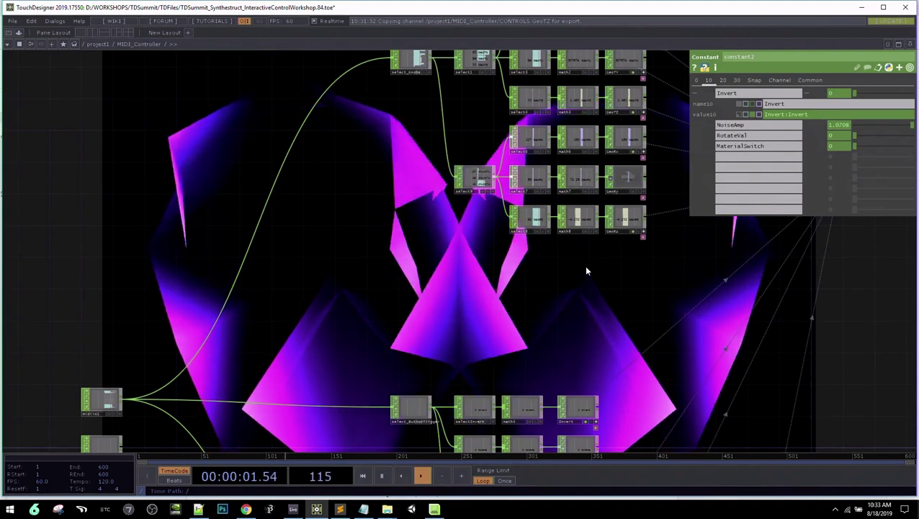
pyautogui.moveTo(636, 263); pyautogui.dragTo(402, 318)
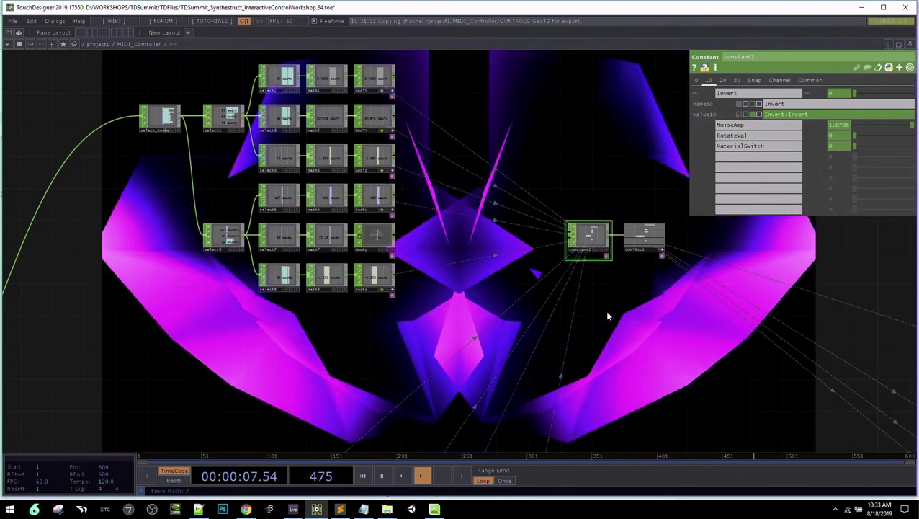
# Examine the channel names and values listed in the constant2 and CONTROLS nodes of the MIDI_Controller network
pyautogui.scroll(4, 607, 316)
pyautogui.moveTo(607, 315); pyautogui.dragTo(574, 356)
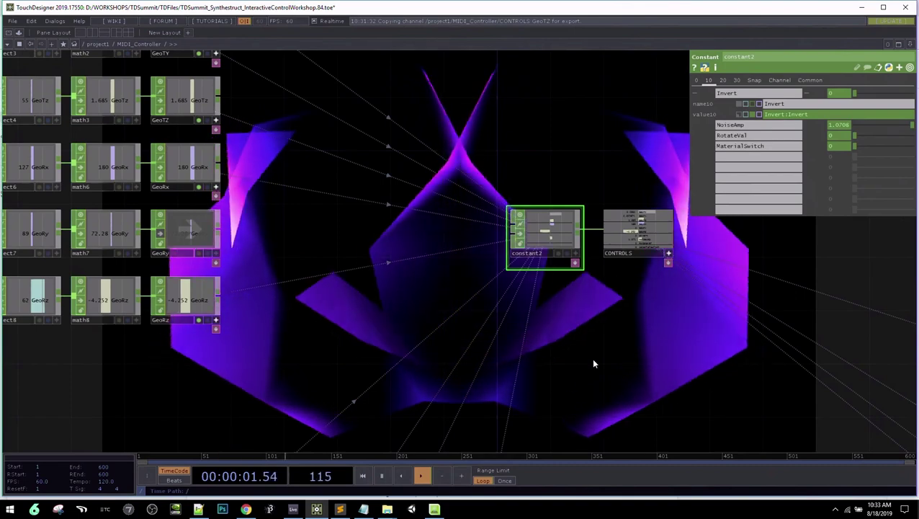
pyautogui.scroll(1, 591, 353)
pyautogui.scroll(2, 593, 353)
pyautogui.moveTo(599, 332); pyautogui.dragTo(565, 369)
pyautogui.scroll(1, 564, 370)
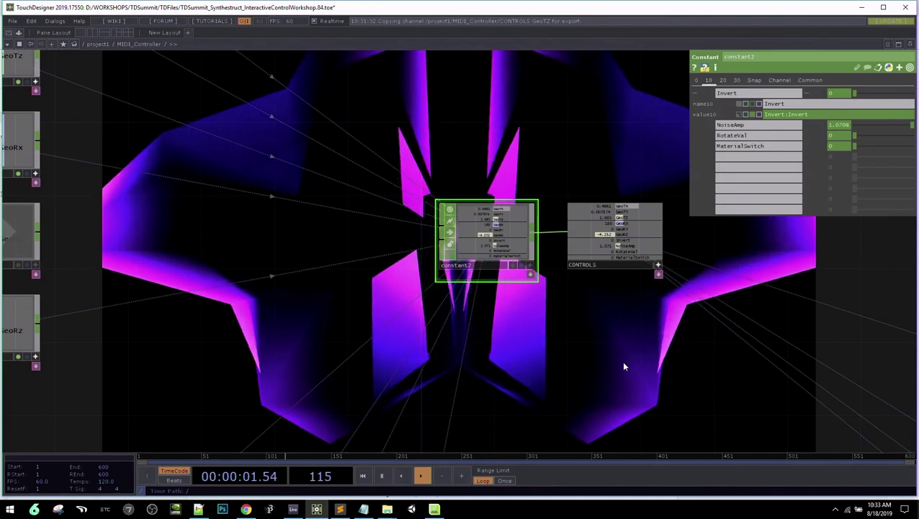
pyautogui.scroll(2, 622, 362)
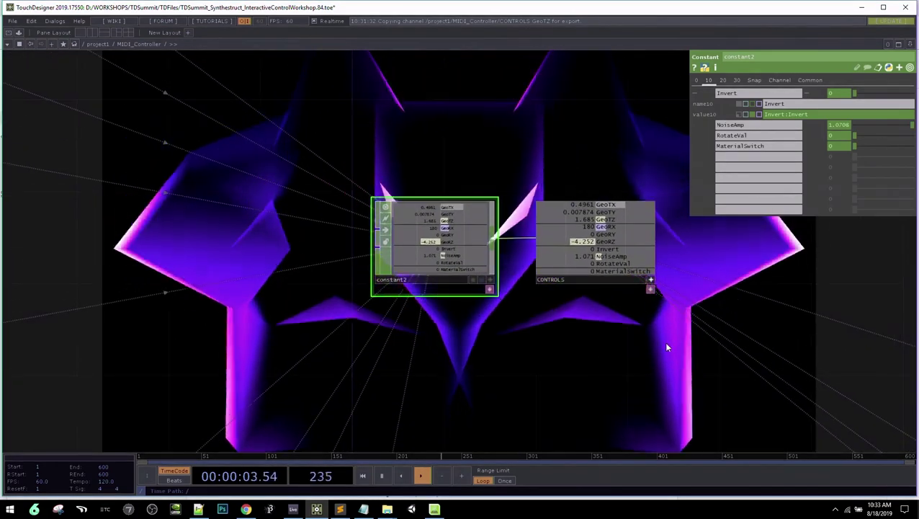
pyautogui.scroll(2, 666, 343)
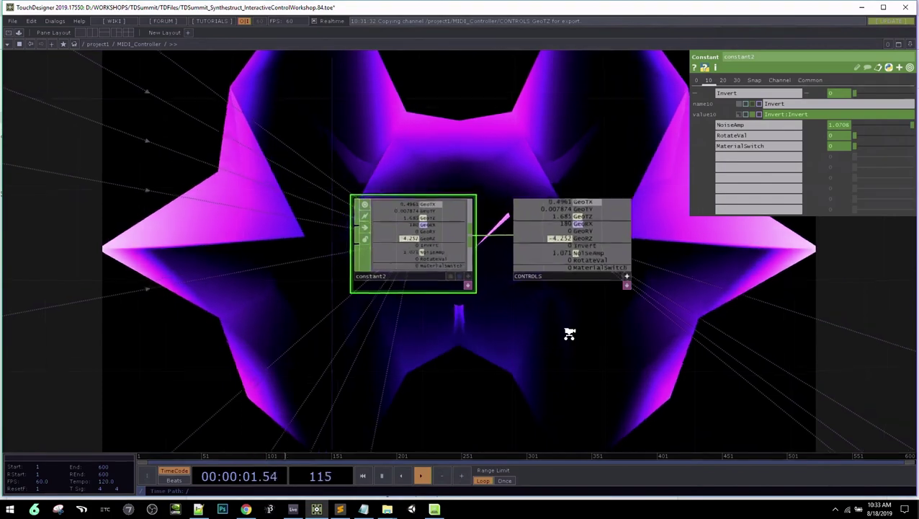
# Trace the export links in the MIDI_Controller network from the select chains through constant2 and CONTROLS to the geometry and render nodes
pyautogui.scroll(-4, 568, 332)
pyautogui.moveTo(526, 285); pyautogui.dragTo(404, 288)
pyautogui.scroll(-3, 404, 284)
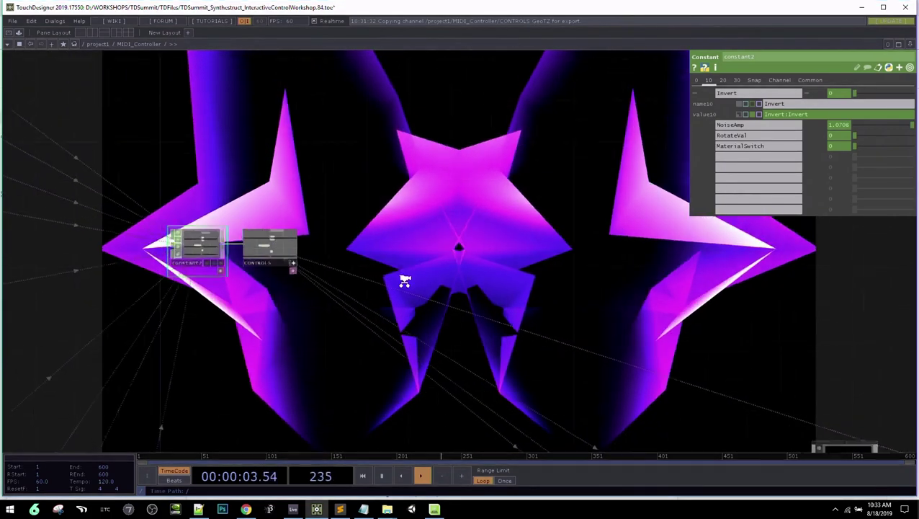
pyautogui.moveTo(538, 343); pyautogui.dragTo(397, 204)
pyautogui.press('h')
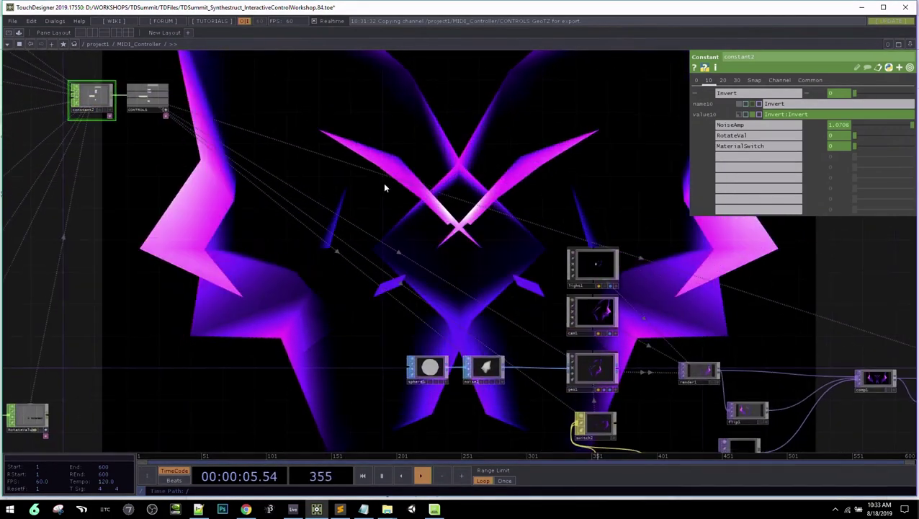
pyautogui.scroll(-2, 318, 297)
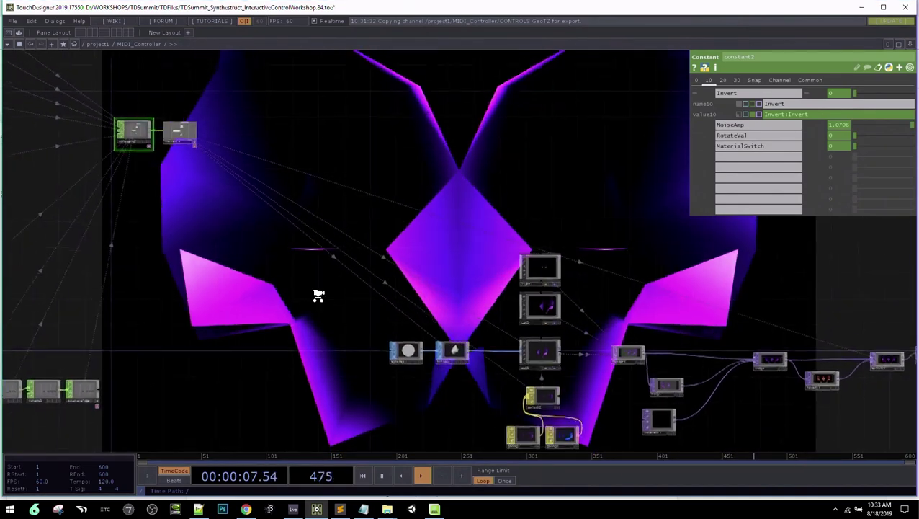
pyautogui.moveTo(317, 294); pyautogui.dragTo(353, 203)
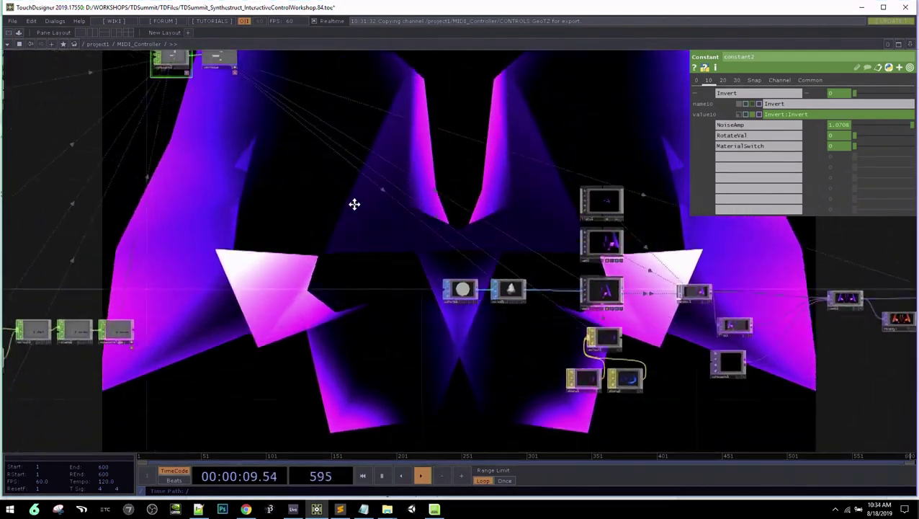
pyautogui.scroll(-2, 353, 203)
pyautogui.moveTo(421, 369); pyautogui.dragTo(530, 386)
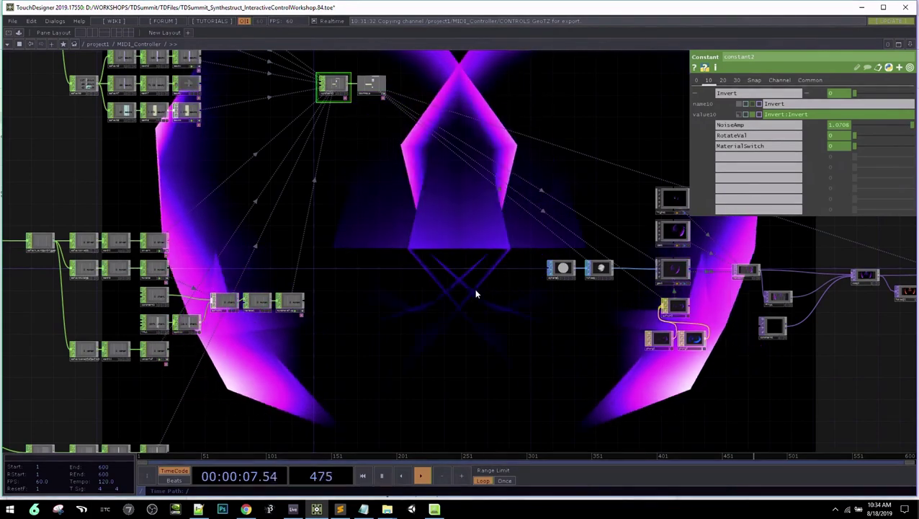
pyautogui.moveTo(353, 164); pyautogui.dragTo(395, 170)
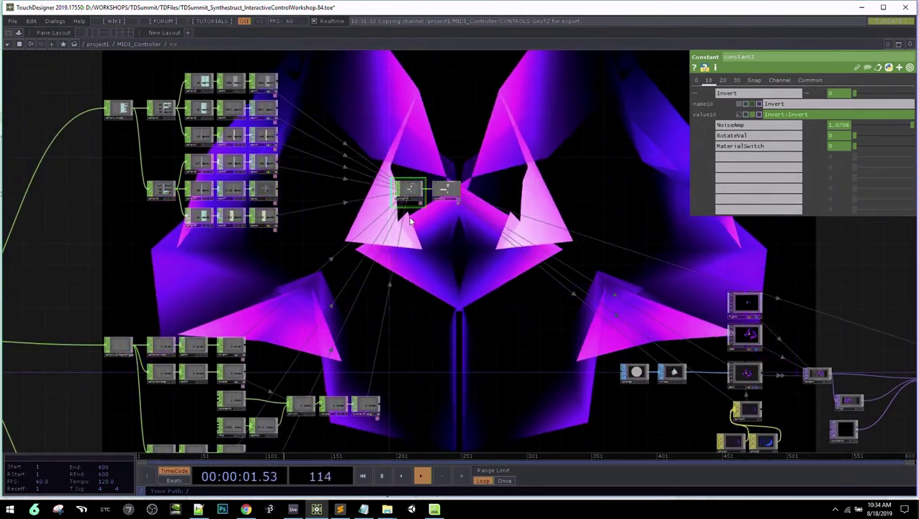
pyautogui.click(402, 203)
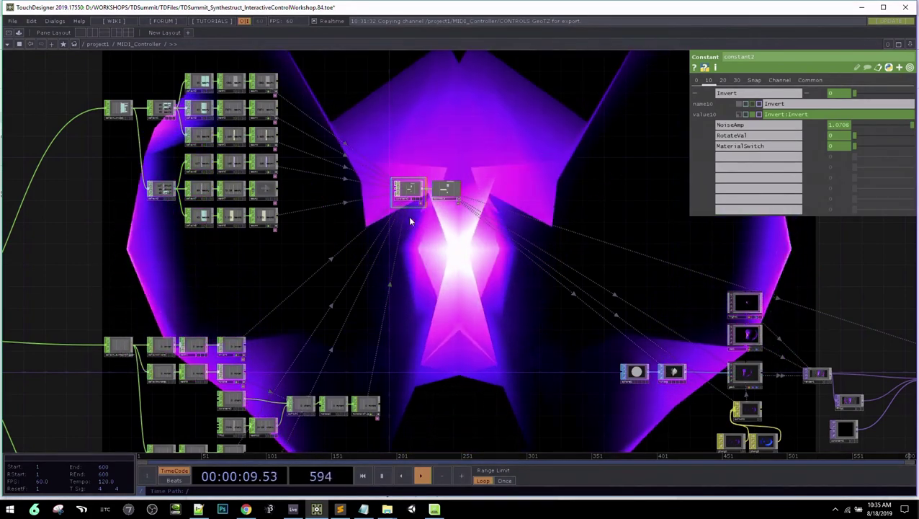
pyautogui.moveTo(512, 261); pyautogui.dragTo(395, 190, button='middle')
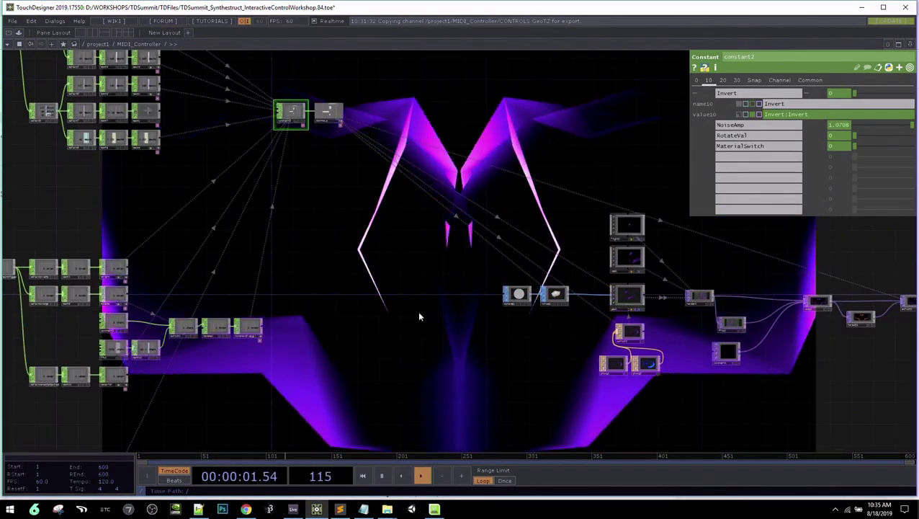
pyautogui.scroll(-3, 416, 310)
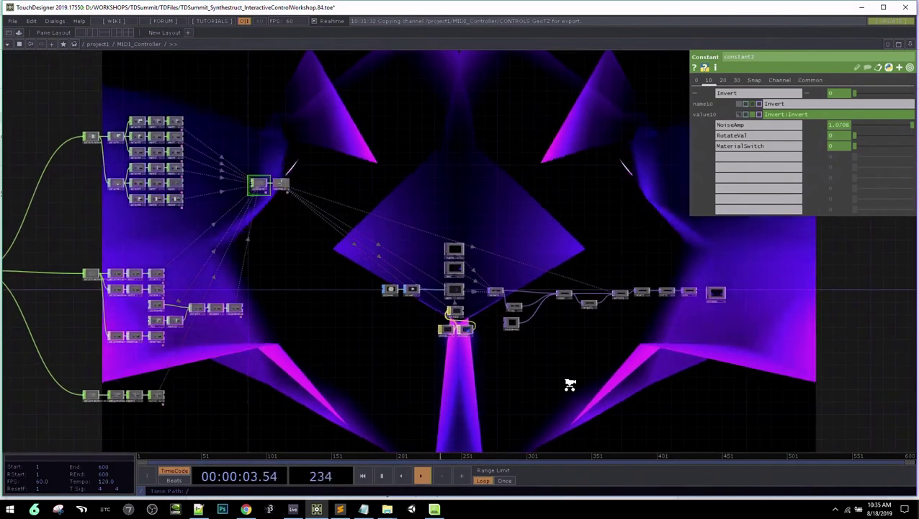
pyautogui.scroll(5, 568, 384)
pyautogui.scroll(-4, 634, 312)
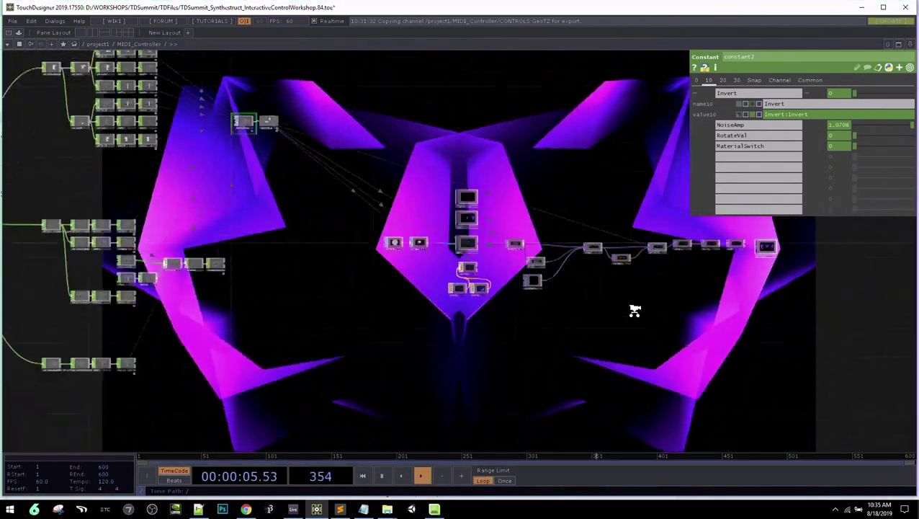
# Leave the MIDI_Controller component and enter the LEAP_MOTION component in project1
pyautogui.scroll(-3, 536, 353)
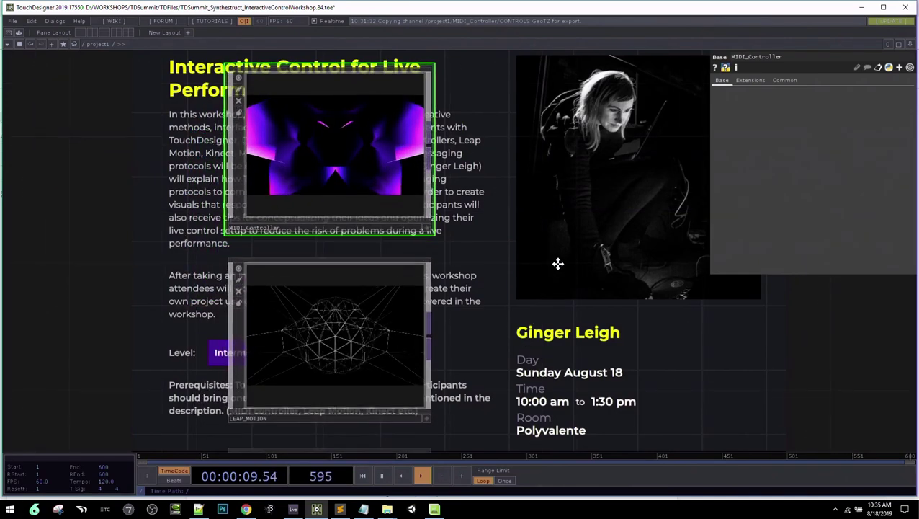
pyautogui.moveTo(474, 361); pyautogui.dragTo(460, 201)
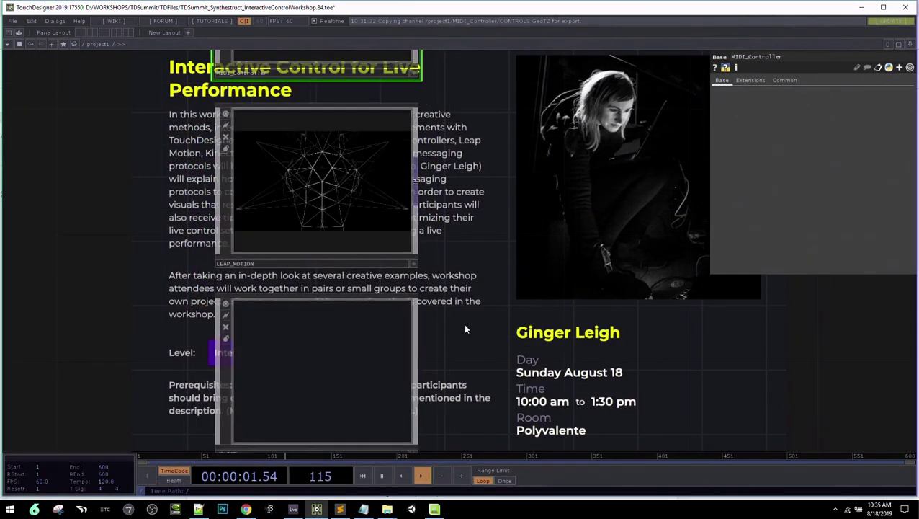
pyautogui.moveTo(466, 319)
pyautogui.mouseDown()
pyautogui.moveTo(460, 248)
pyautogui.moveTo(452, 327)
pyautogui.mouseUp()
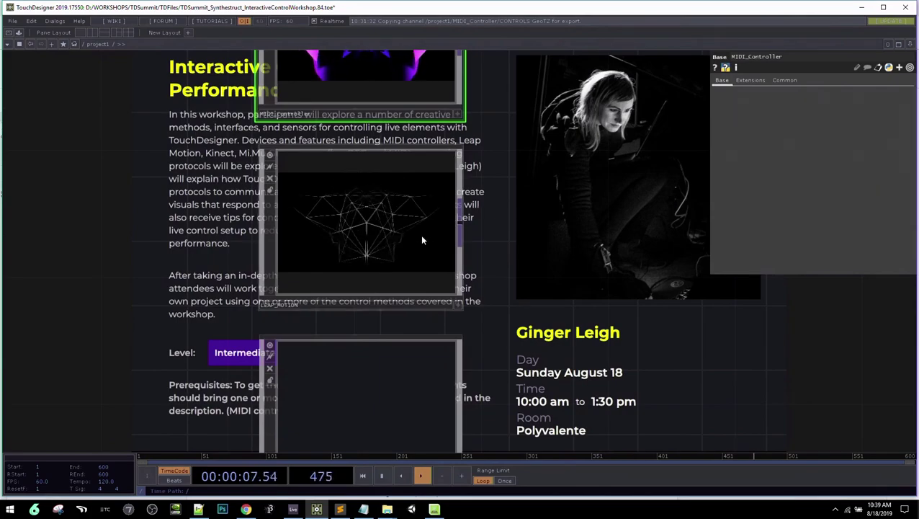
pyautogui.press('i')
# Examine the overall LEAP_MOTION network, from the sensor input chains through CONTROLS to the geometry and render nodes
pyautogui.moveTo(347, 303); pyautogui.dragTo(514, 315)
pyautogui.scroll(-1, 514, 315)
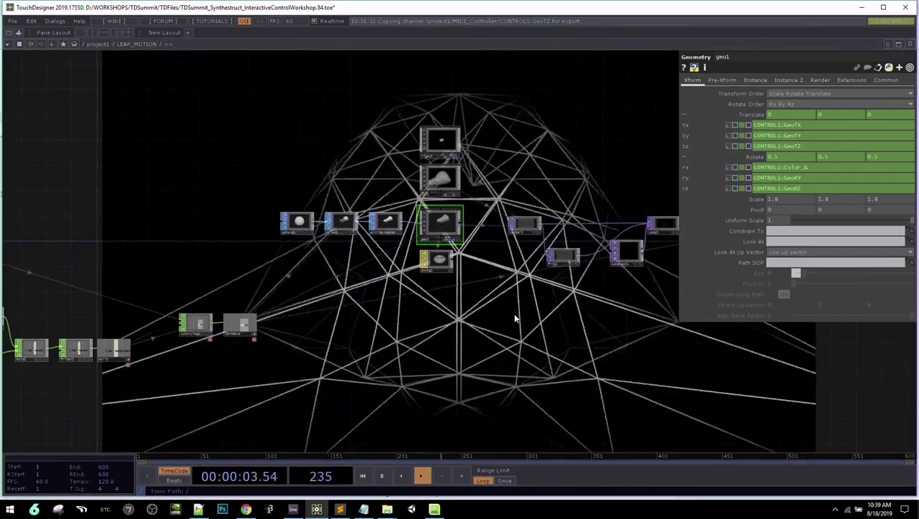
pyautogui.scroll(3, 515, 318)
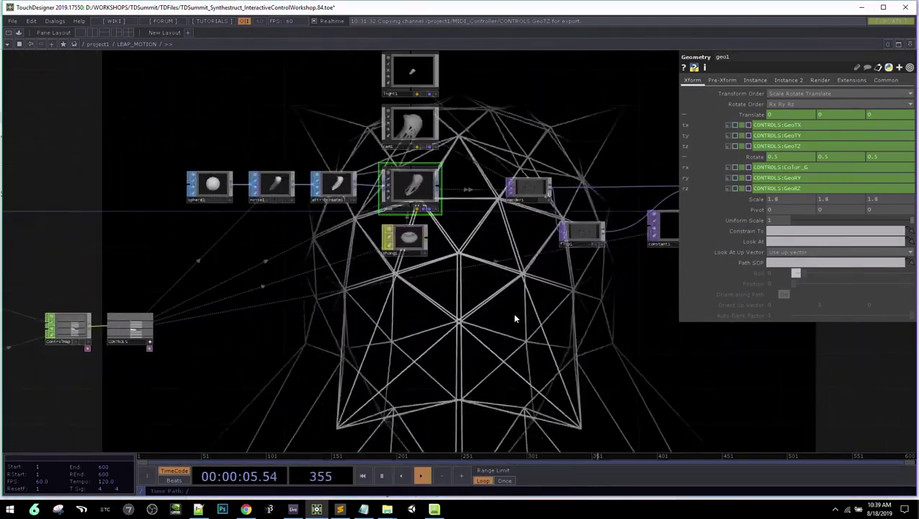
pyautogui.scroll(5, 515, 317)
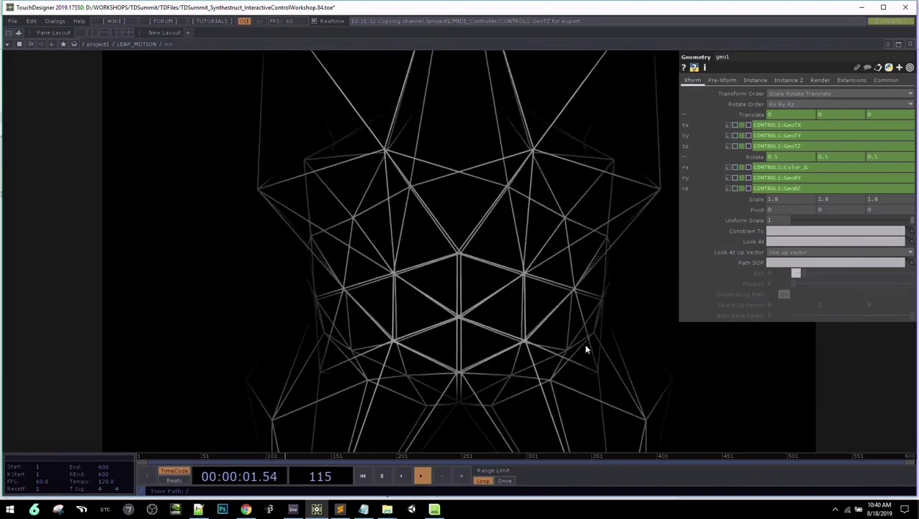
pyautogui.press('h')
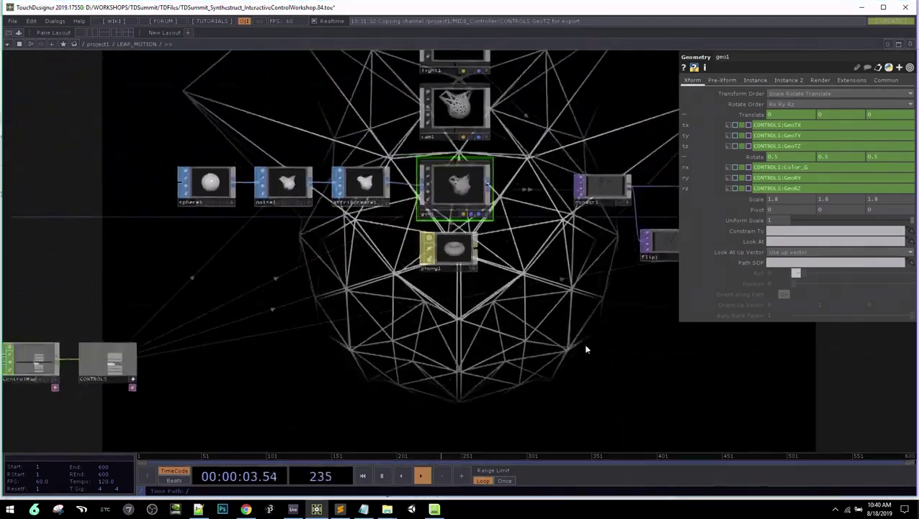
pyautogui.scroll(-5, 406, 332)
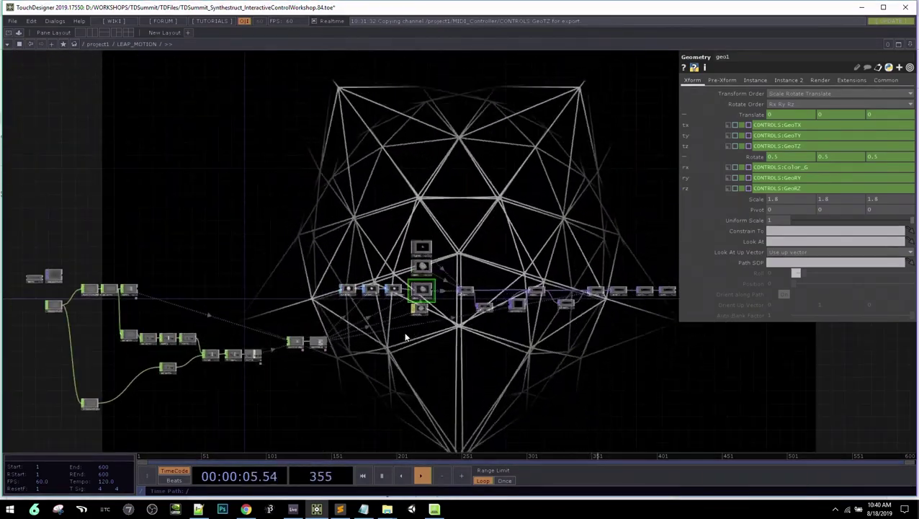
pyautogui.scroll(2, 406, 336)
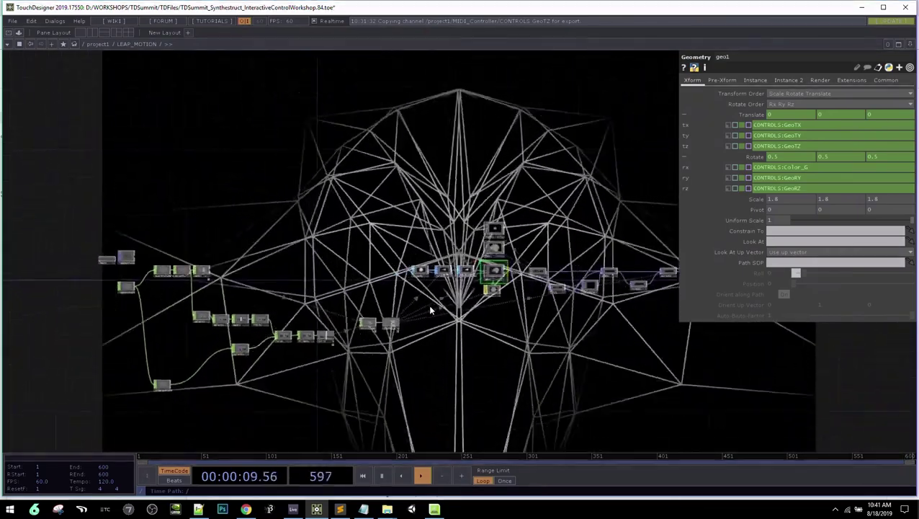
# Examine the geometry, NoiseAmp and color channels in the ControlMap and CONTROLS nodes of the LEAP_MOTION network
pyautogui.scroll(5, 397, 407)
pyautogui.moveTo(382, 246); pyautogui.dragTo(558, 298)
pyautogui.scroll(5, 559, 297)
pyautogui.scroll(1, 596, 170)
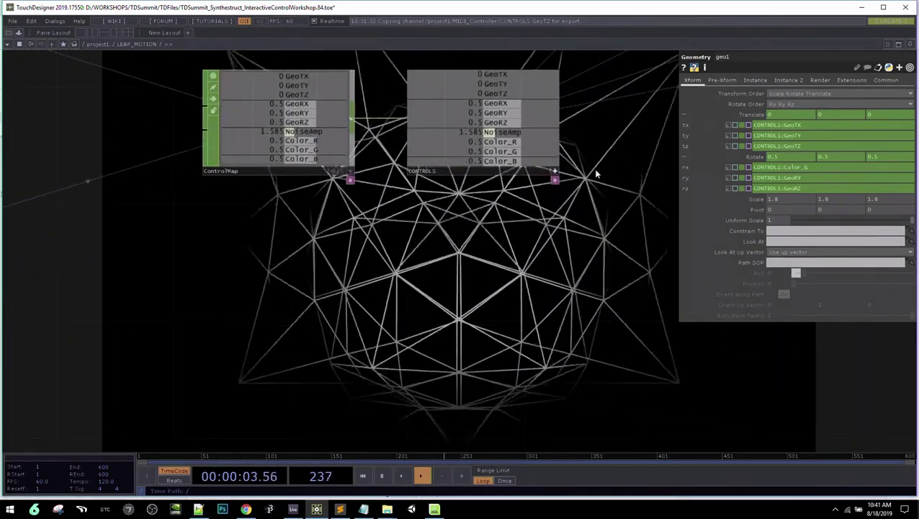
pyautogui.moveTo(596, 170); pyautogui.dragTo(499, 294)
pyautogui.scroll(3, 545, 269)
pyautogui.scroll(-3, 544, 267)
pyautogui.scroll(-2, 292, 366)
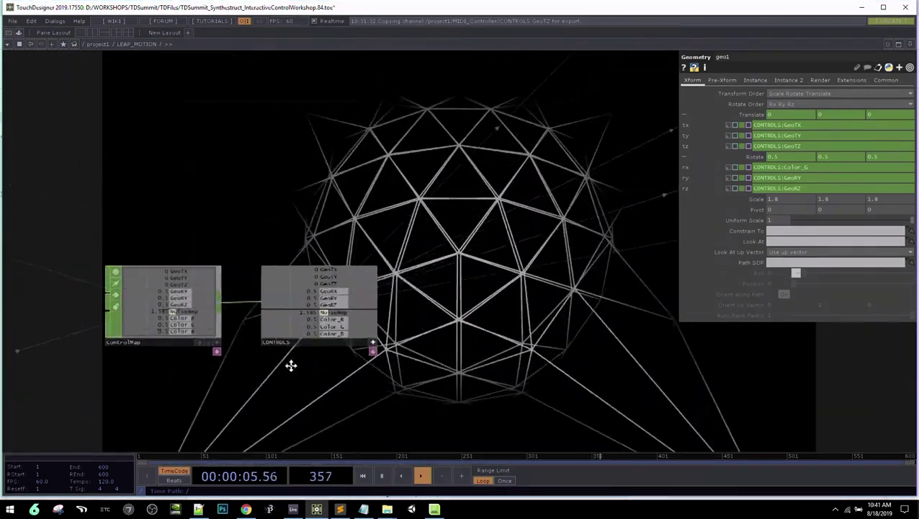
pyautogui.scroll(-4, 448, 376)
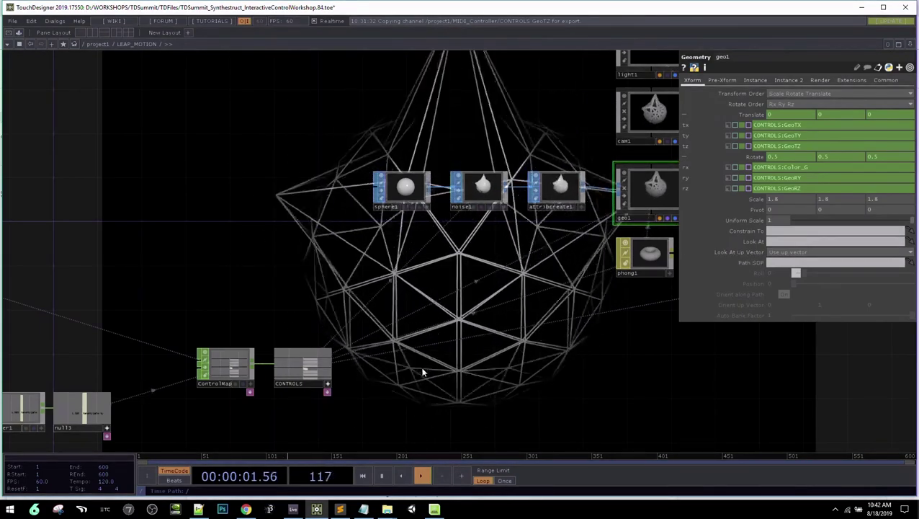
pyautogui.moveTo(423, 373); pyautogui.dragTo(611, 324)
pyautogui.scroll(3, 612, 326)
pyautogui.scroll(2, 613, 326)
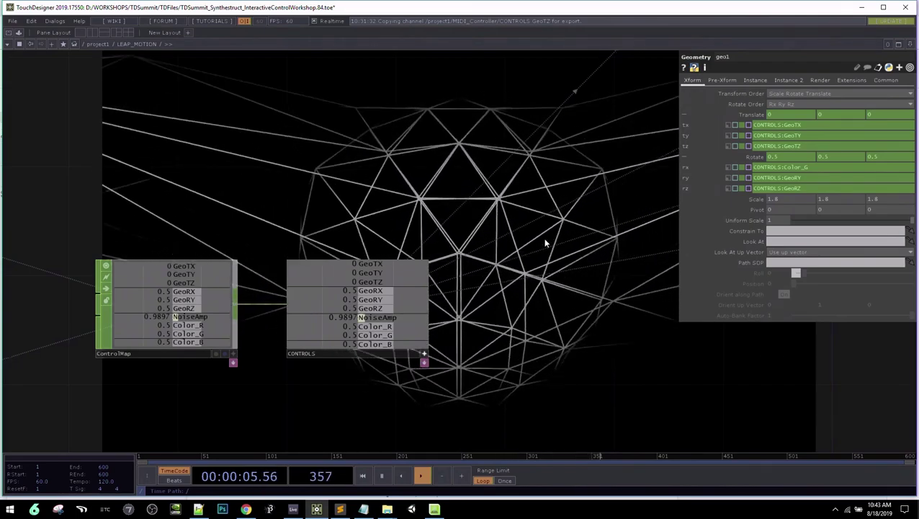
# Trace the NoiseAmp source chain from ControlMap back to the Interactions node and inspect its hand pinch channels
pyautogui.moveTo(79, 230); pyautogui.dragTo(390, 218)
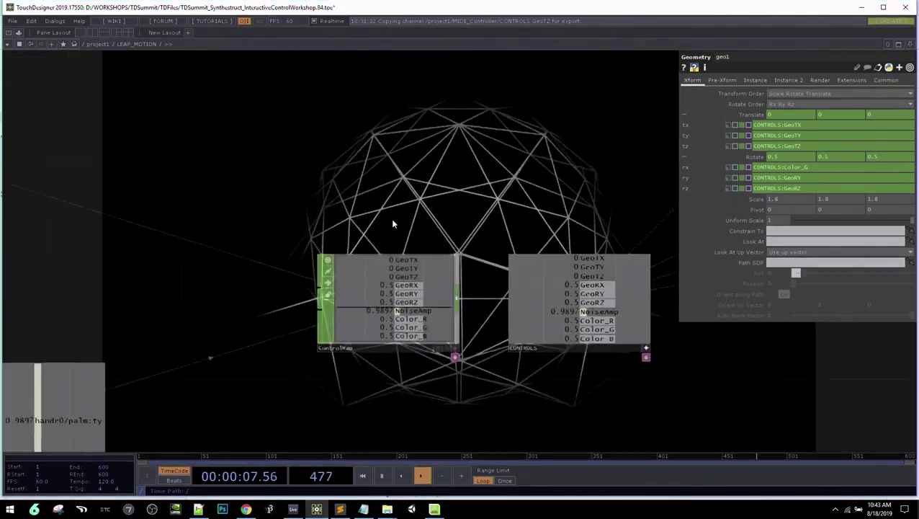
pyautogui.scroll(-5, 390, 218)
pyautogui.moveTo(246, 324); pyautogui.dragTo(534, 277)
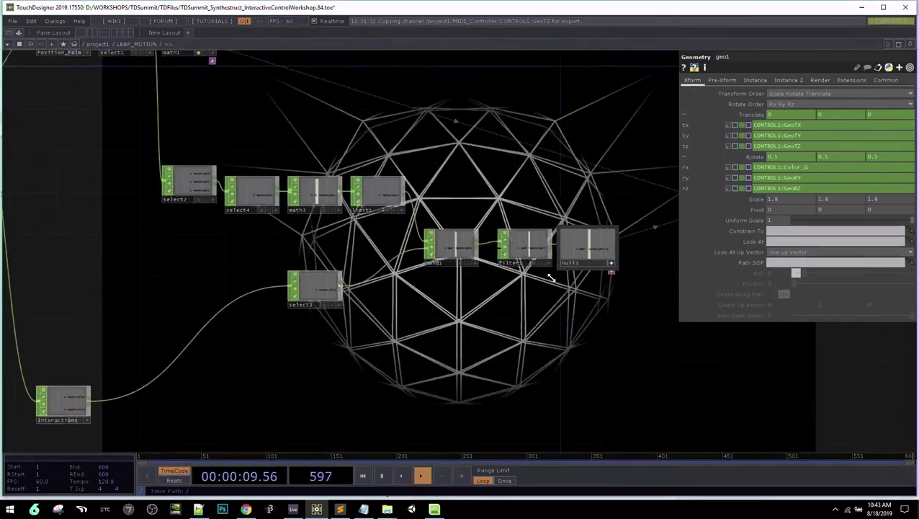
pyautogui.scroll(-2, 245, 275)
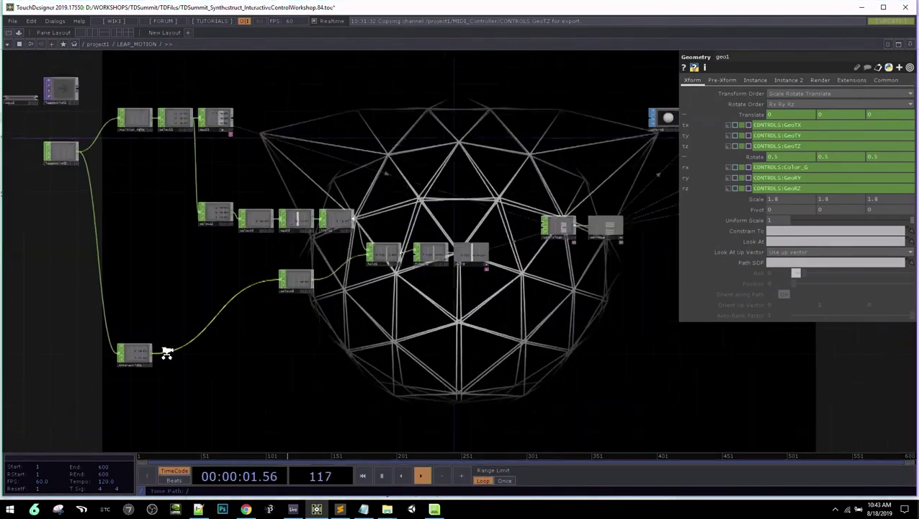
pyautogui.scroll(3, 164, 353)
pyautogui.moveTo(253, 301); pyautogui.dragTo(394, 325)
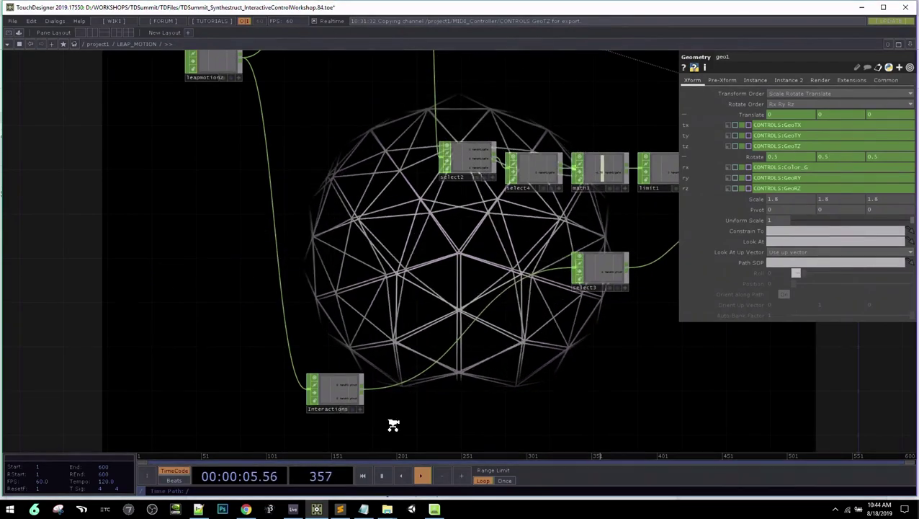
pyautogui.scroll(5, 389, 424)
pyautogui.moveTo(360, 397); pyautogui.dragTo(709, 374, button='right')
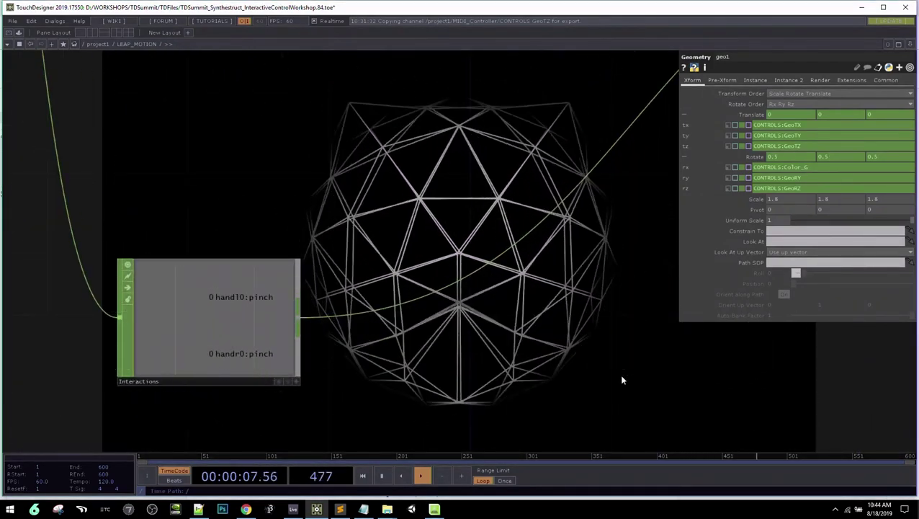
pyautogui.moveTo(530, 379); pyautogui.dragTo(813, 371)
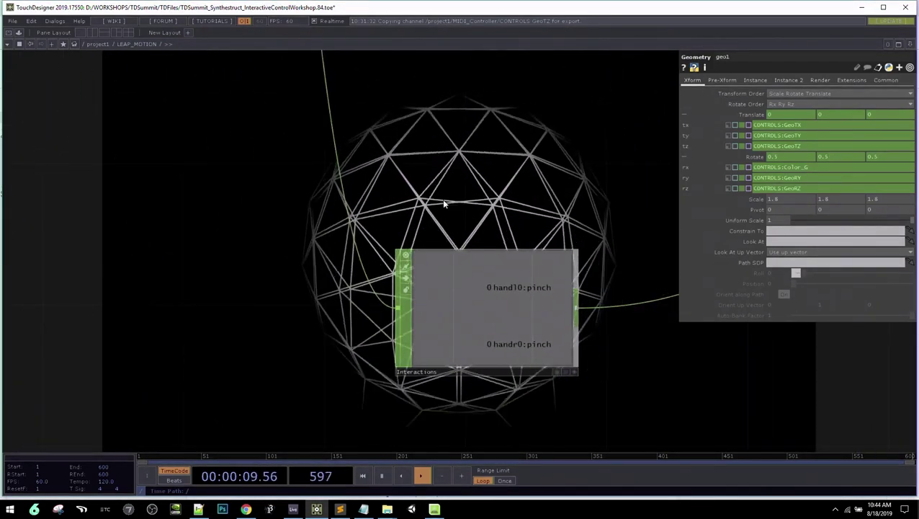
# Trace the Interactions node back to the leapmotion2 sensor node and show its tracking parameters
pyautogui.scroll(-5, 441, 204)
pyautogui.moveTo(331, 154); pyautogui.dragTo(427, 358)
pyautogui.scroll(-4, 426, 358)
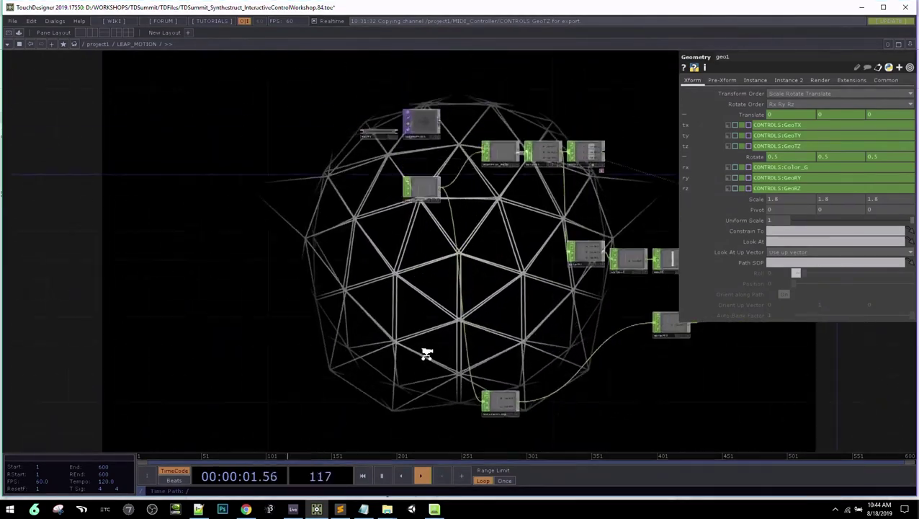
pyautogui.scroll(8, 419, 361)
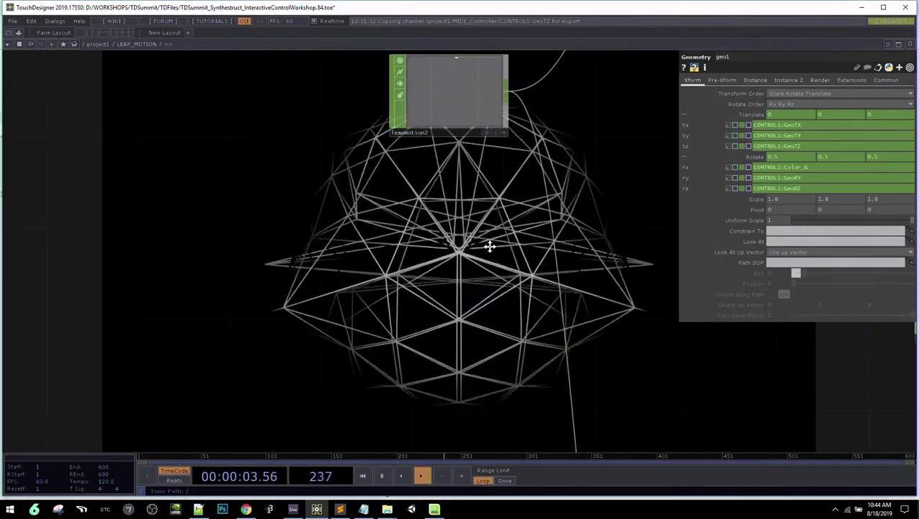
pyautogui.moveTo(488, 246); pyautogui.dragTo(456, 343)
pyautogui.click(419, 199)
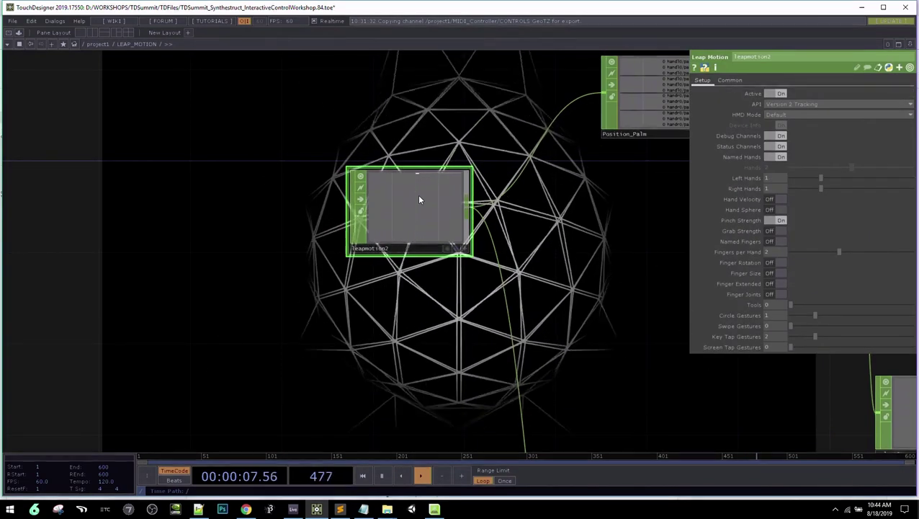
# Examine the hand, finger and gesture channels that the leapmotion2 node outputs alongside its setup options
pyautogui.scroll(4, 420, 196)
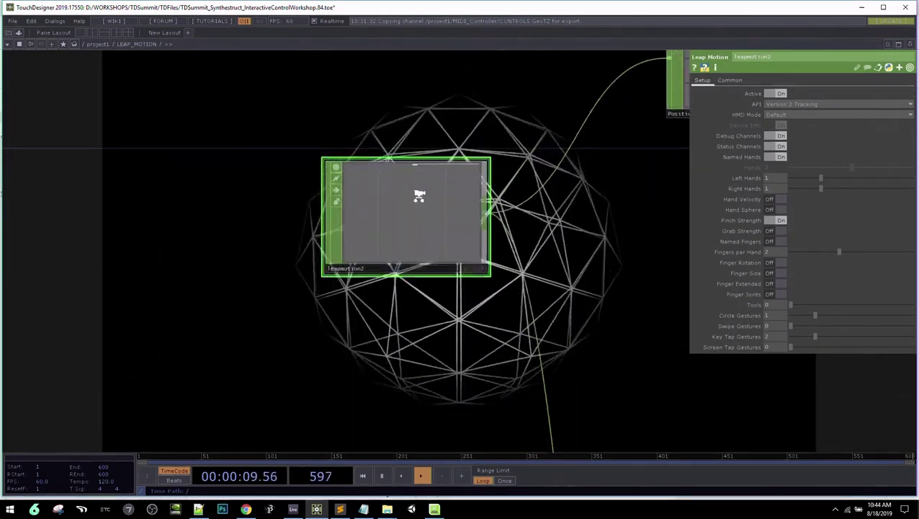
pyautogui.scroll(4, 580, 252)
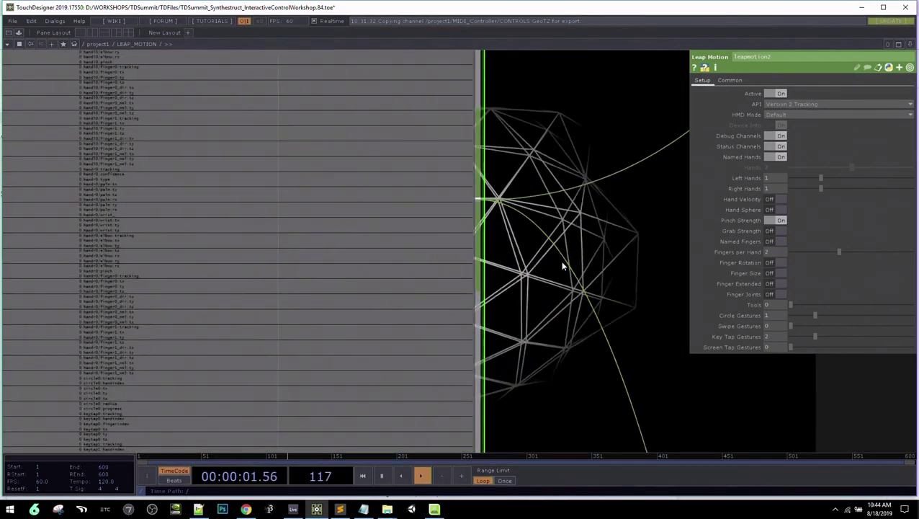
pyautogui.moveTo(533, 276); pyautogui.dragTo(667, 207)
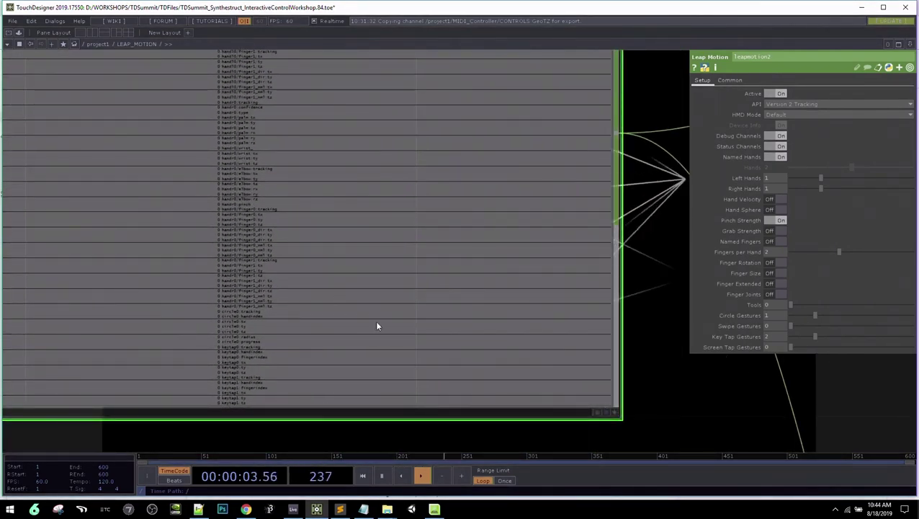
pyautogui.scroll(-1, 566, 346)
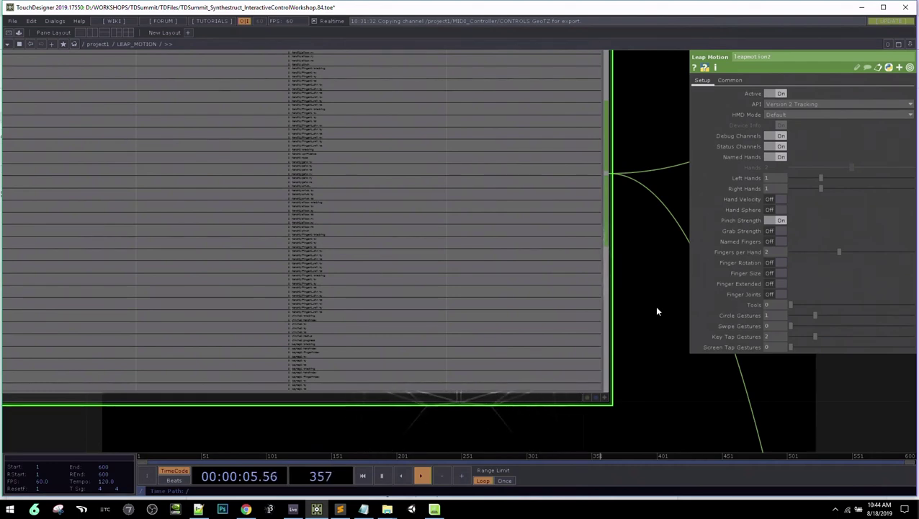
pyautogui.scroll(2, 658, 311)
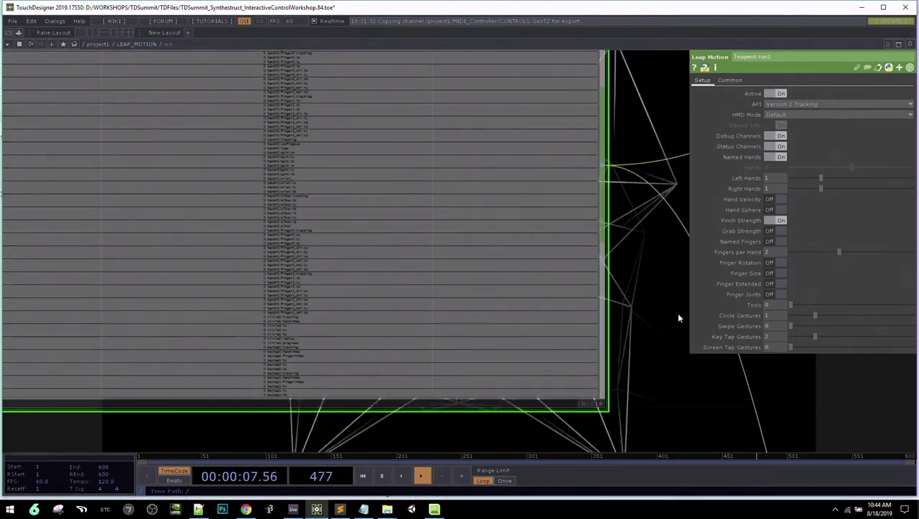
pyautogui.scroll(-1, 671, 371)
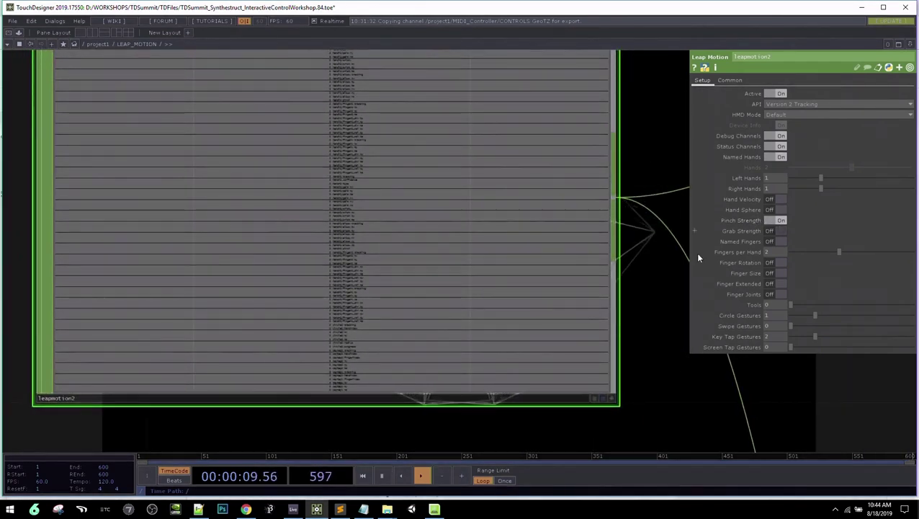
pyautogui.scroll(3, 678, 294)
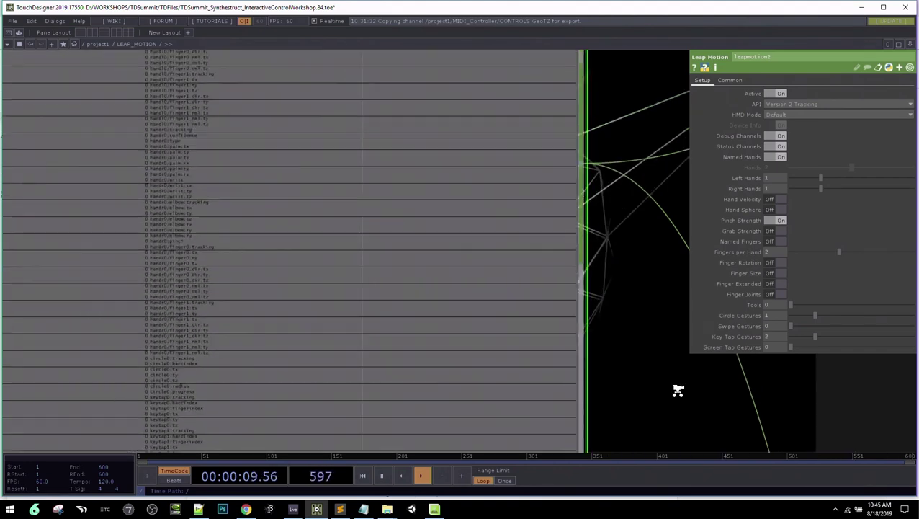
# Follow the leapmotion2 output down to the Interactions node and examine its left and right hand pinch channels
pyautogui.scroll(-3, 677, 394)
pyautogui.moveTo(677, 394); pyautogui.dragTo(523, 169)
pyautogui.scroll(-3, 643, 371)
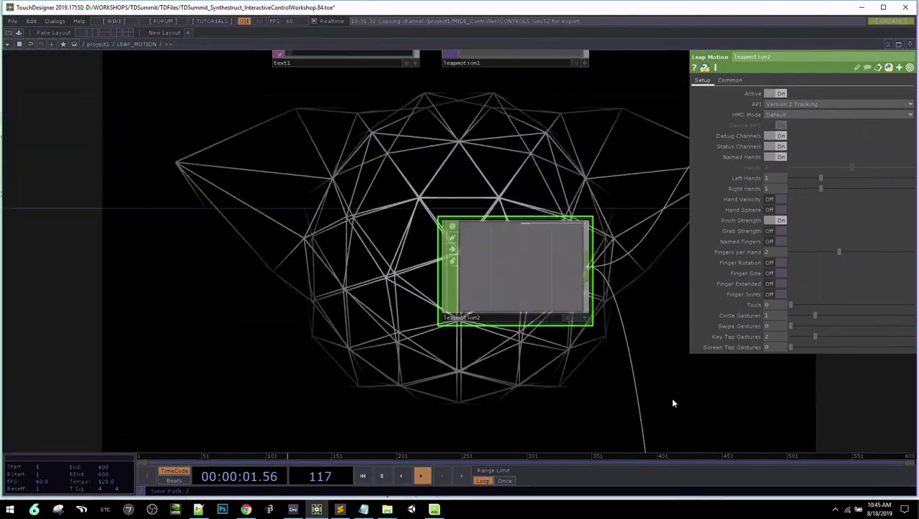
pyautogui.moveTo(670, 396); pyautogui.dragTo(475, 166)
pyautogui.scroll(-1, 564, 329)
pyautogui.moveTo(565, 329); pyautogui.dragTo(423, 127)
pyautogui.moveTo(432, 257); pyautogui.dragTo(434, 142)
pyautogui.scroll(5, 507, 256)
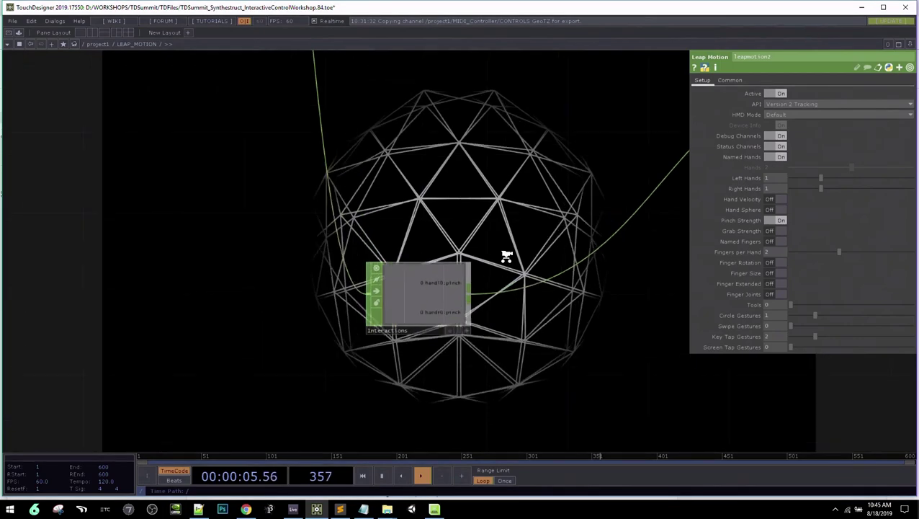
pyautogui.moveTo(509, 261); pyautogui.dragTo(559, 183)
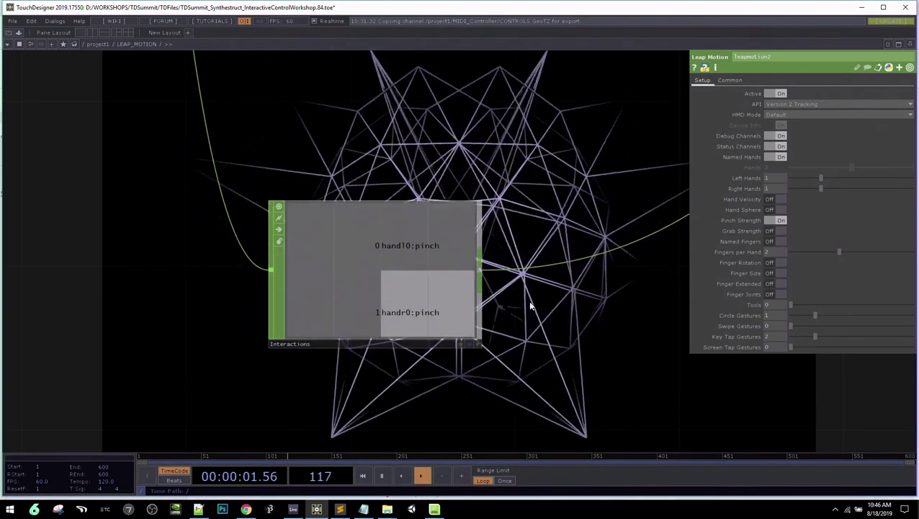
# Inspect the palm and pinch selection chains feeding hold1, and line up the select2 node with select4
pyautogui.moveTo(481, 343); pyautogui.dragTo(462, 338)
pyautogui.scroll(-3, 411, 371)
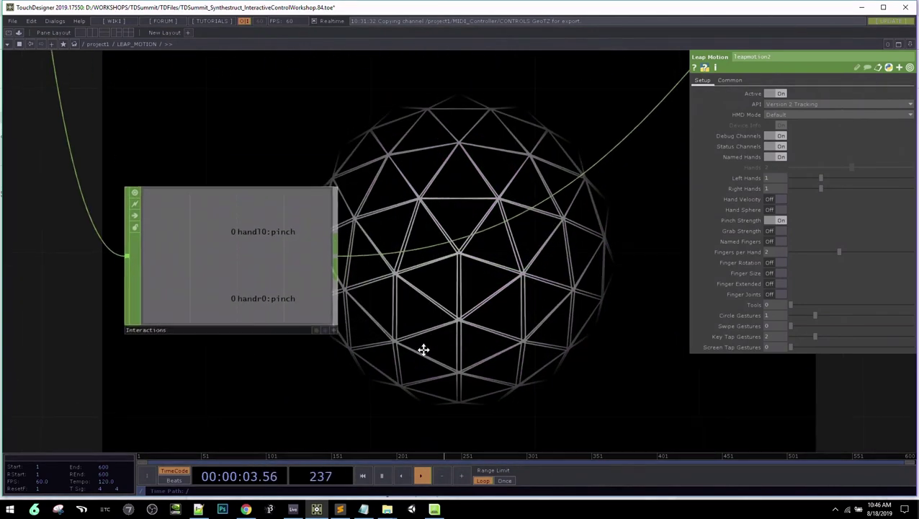
pyautogui.moveTo(589, 281); pyautogui.dragTo(329, 343)
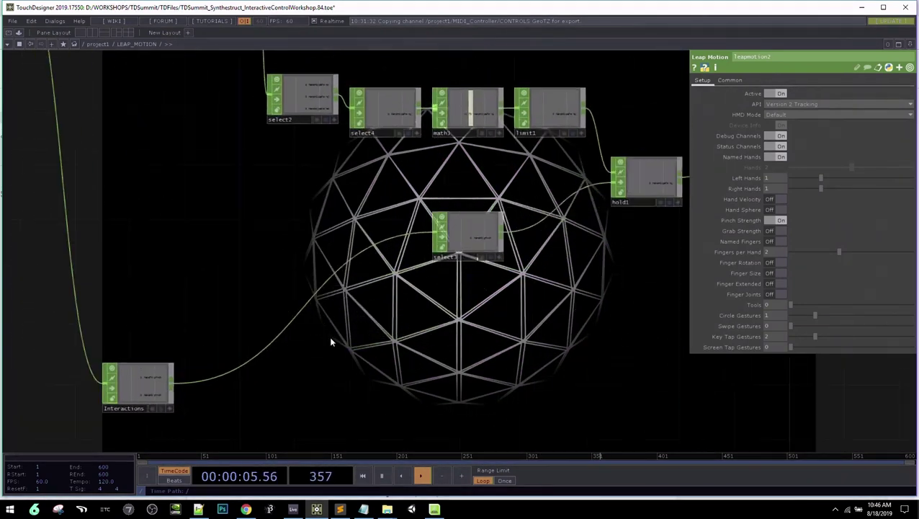
pyautogui.scroll(2, 440, 285)
pyautogui.moveTo(545, 264); pyautogui.dragTo(530, 334)
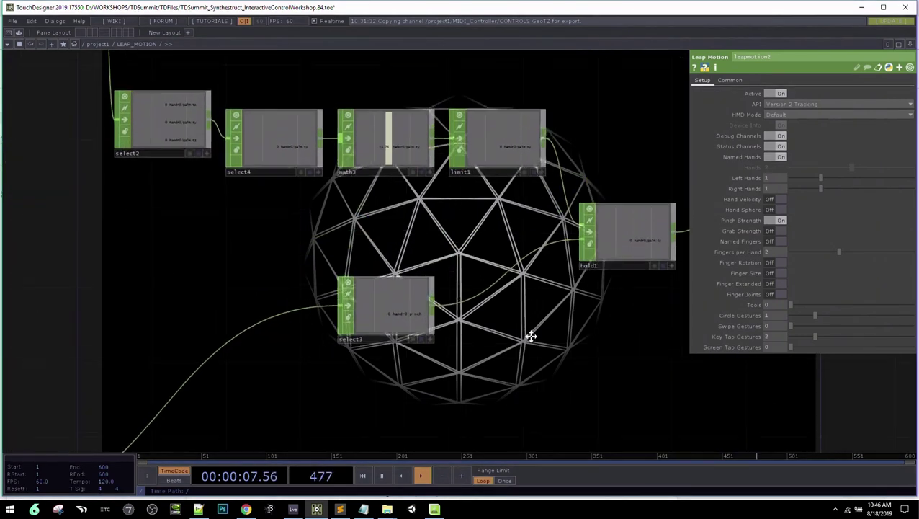
pyautogui.scroll(2, 530, 334)
pyautogui.moveTo(179, 235); pyautogui.dragTo(150, 211)
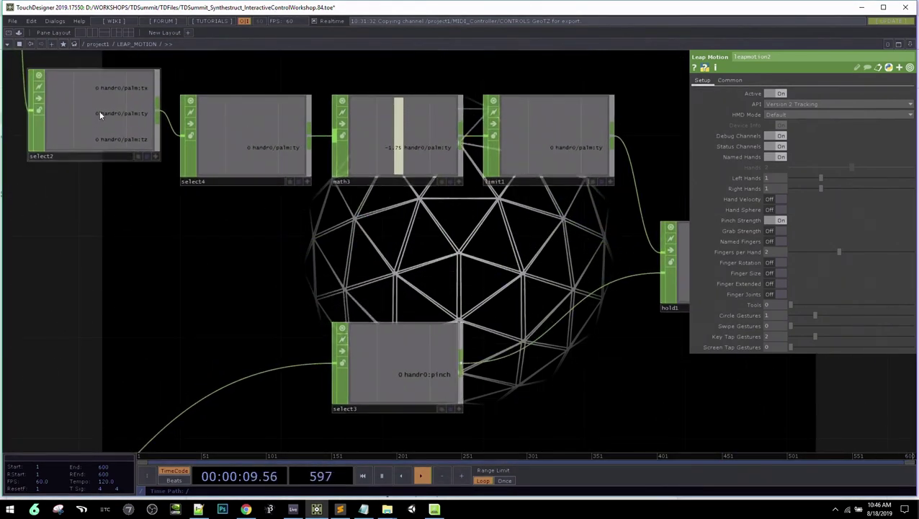
pyautogui.moveTo(99, 110); pyautogui.dragTo(107, 139)
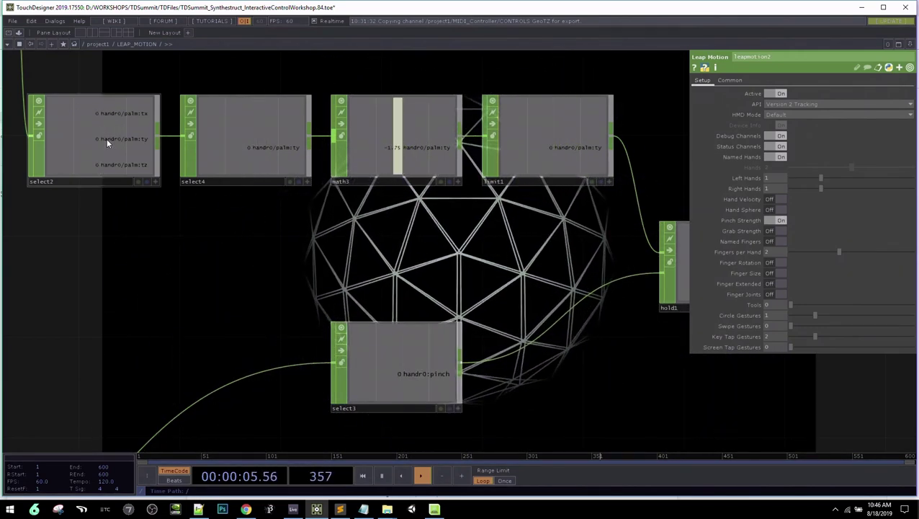
# Inspect the limit1 clamp settings and the hold1 sampling settings where the palm height and pinch channels meet
pyautogui.moveTo(449, 275); pyautogui.dragTo(401, 264)
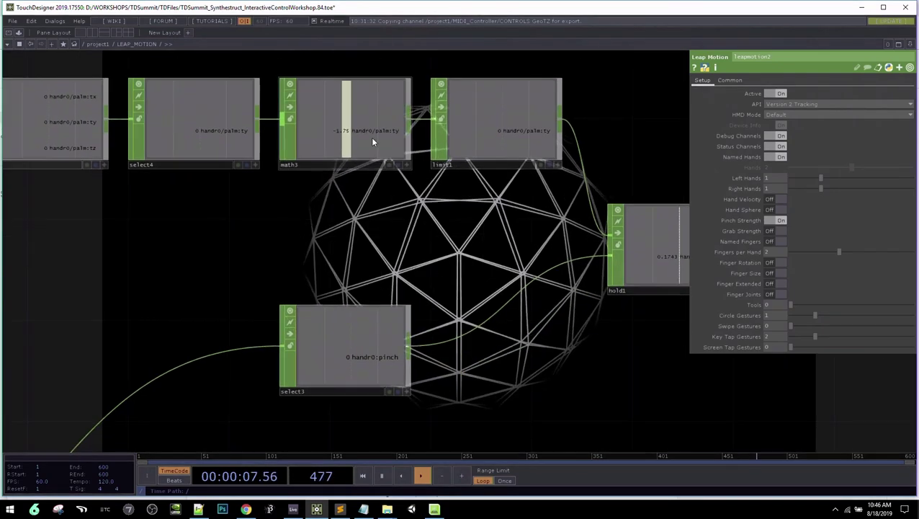
pyautogui.moveTo(474, 204); pyautogui.dragTo(330, 167)
pyautogui.click(339, 151)
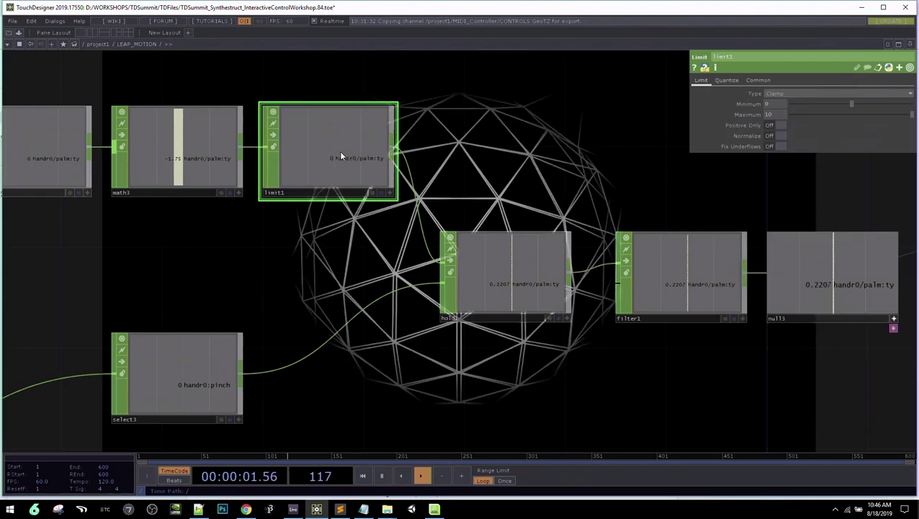
pyautogui.click(529, 252)
pyautogui.scroll(3, 550, 344)
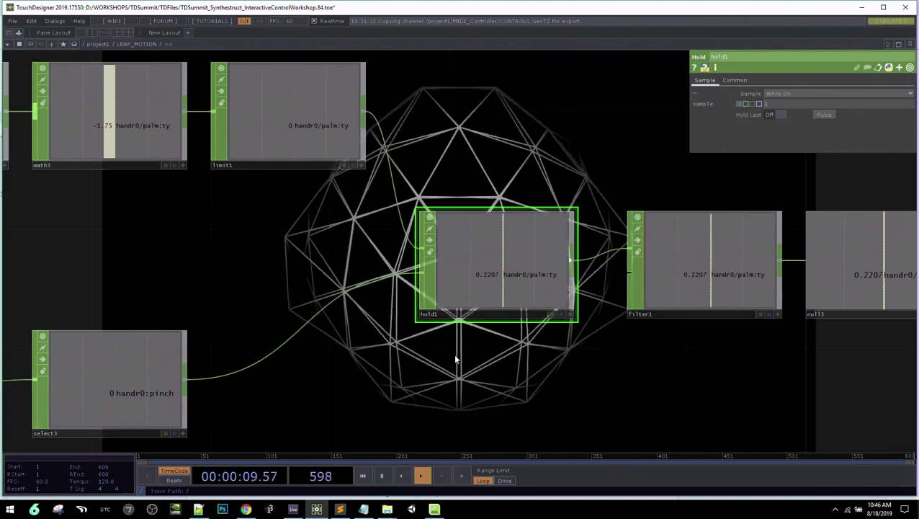
pyautogui.moveTo(379, 359); pyautogui.dragTo(402, 351)
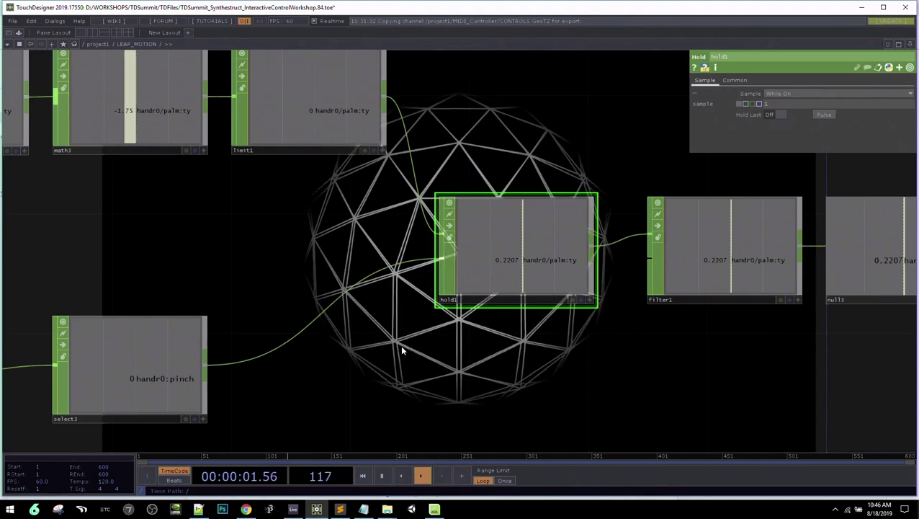
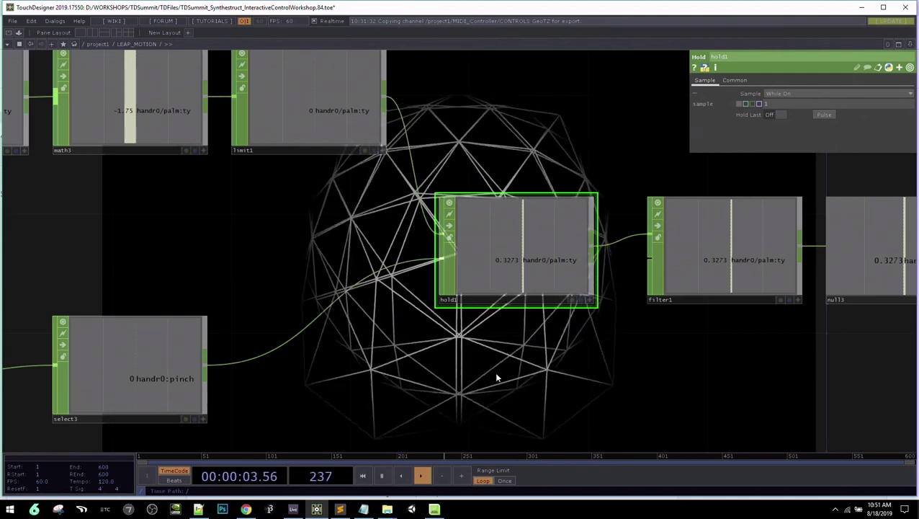
# Trace the hold1 output through filter1, null3, ControlMap and CONTROLS to the sphere geometry chain
pyautogui.scroll(-3, 496, 375)
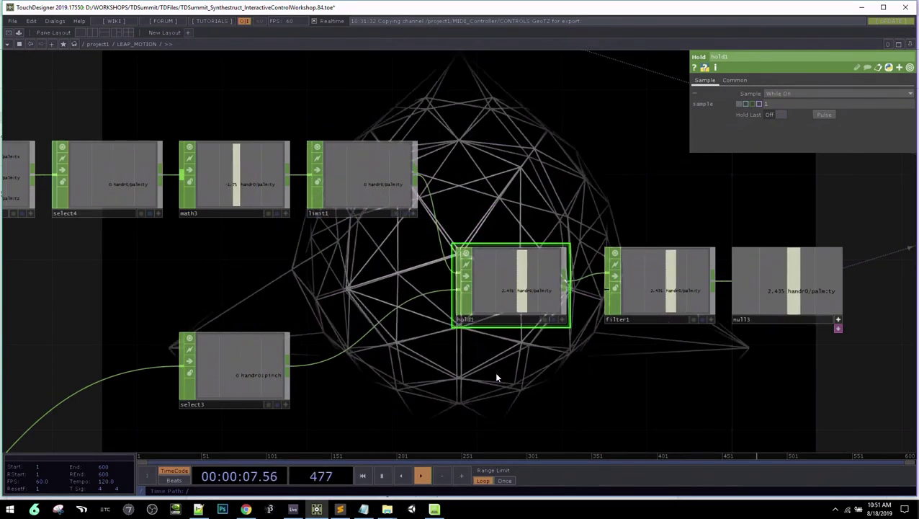
pyautogui.moveTo(613, 402); pyautogui.dragTo(411, 340)
pyautogui.scroll(-2, 692, 341)
pyautogui.moveTo(714, 321); pyautogui.dragTo(568, 343)
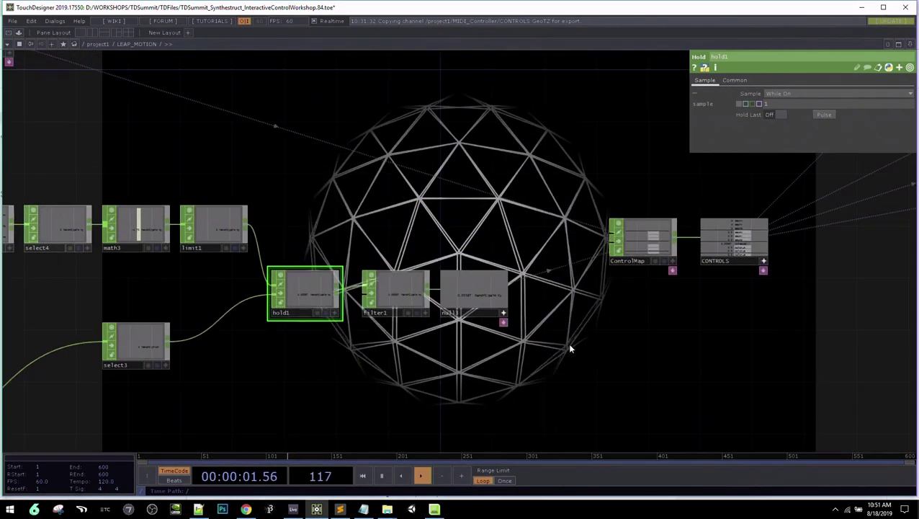
pyautogui.moveTo(494, 399); pyautogui.dragTo(318, 399)
pyautogui.moveTo(767, 332); pyautogui.dragTo(508, 361)
pyautogui.scroll(-1, 507, 355)
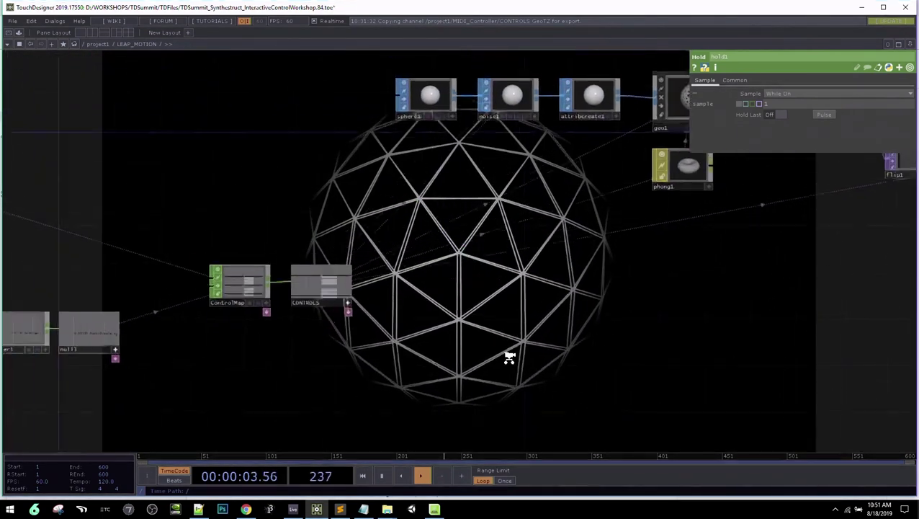
# Show the attribcreate1 settings and the geo1 transform parameters linked to the CONTROLS channels
pyautogui.click(579, 126)
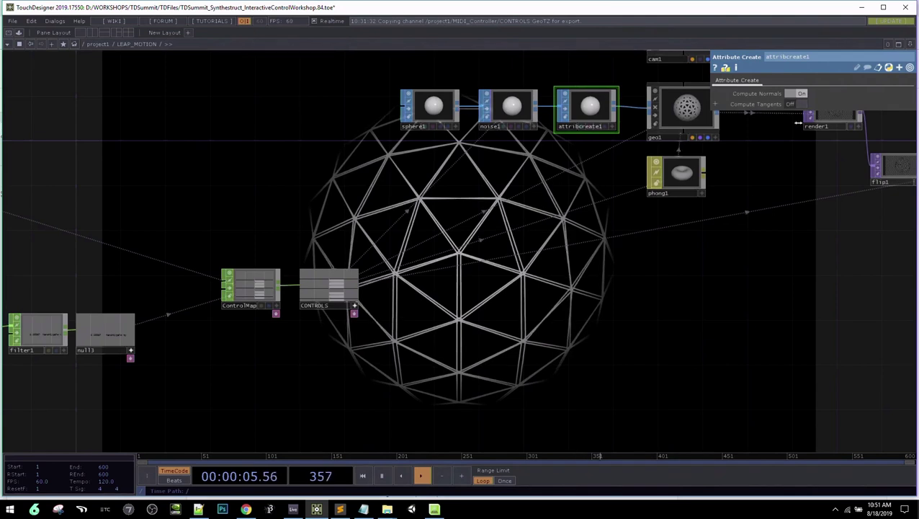
pyautogui.click(674, 109)
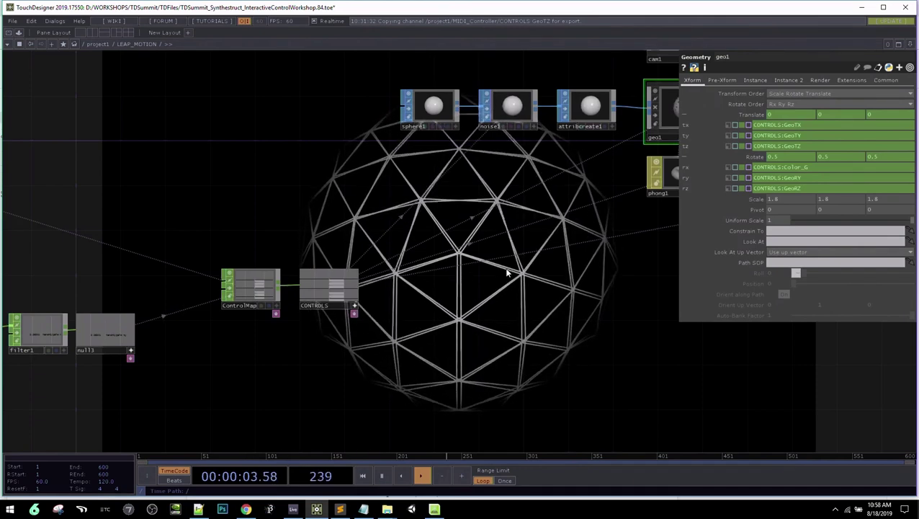
pyautogui.moveTo(513, 273); pyautogui.dragTo(546, 277)
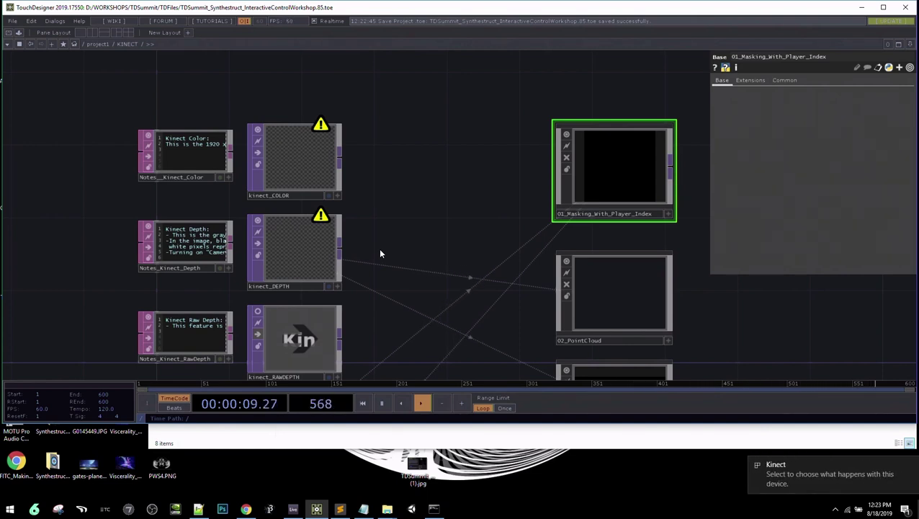
# Show the kinect_COLOR parameters and survey the KINECT network's image nodes, example components and kinect1 node
pyautogui.click(296, 160)
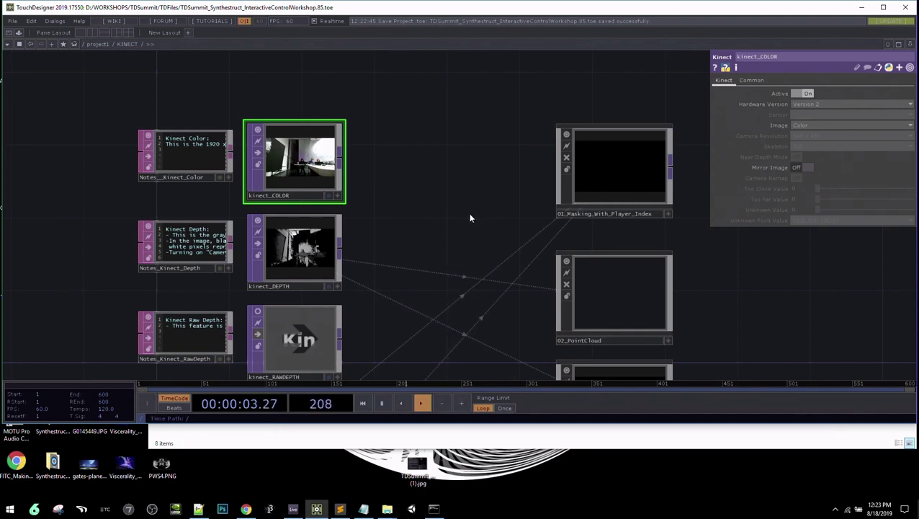
pyautogui.moveTo(441, 231); pyautogui.dragTo(462, 160)
pyautogui.scroll(-3, 459, 157)
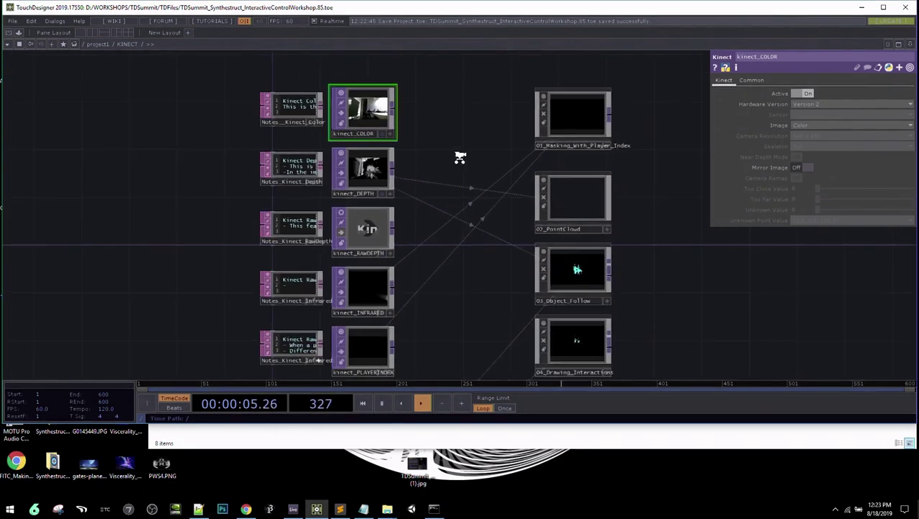
pyautogui.scroll(-2, 237, 329)
pyautogui.scroll(-5, 209, 186)
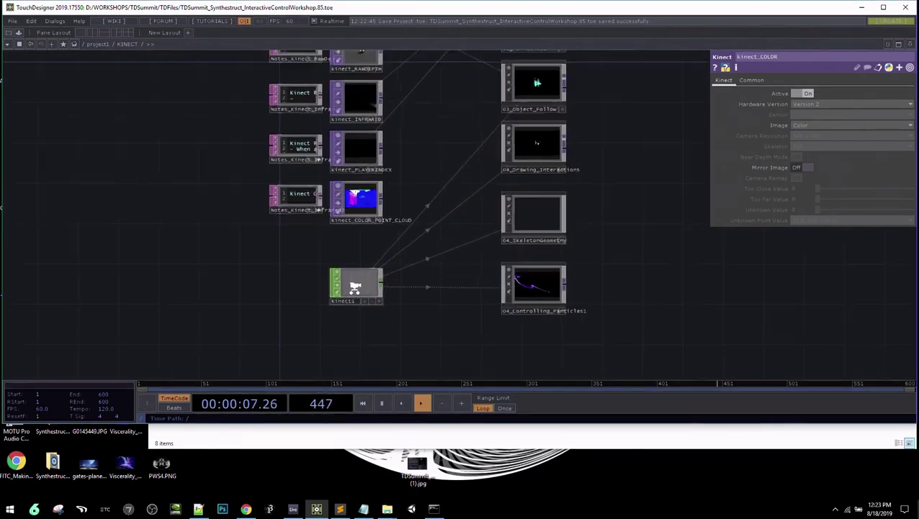
# Examine the live skeleton tracking channels in the kinect1 node of the KINECT network
pyautogui.scroll(8, 354, 288)
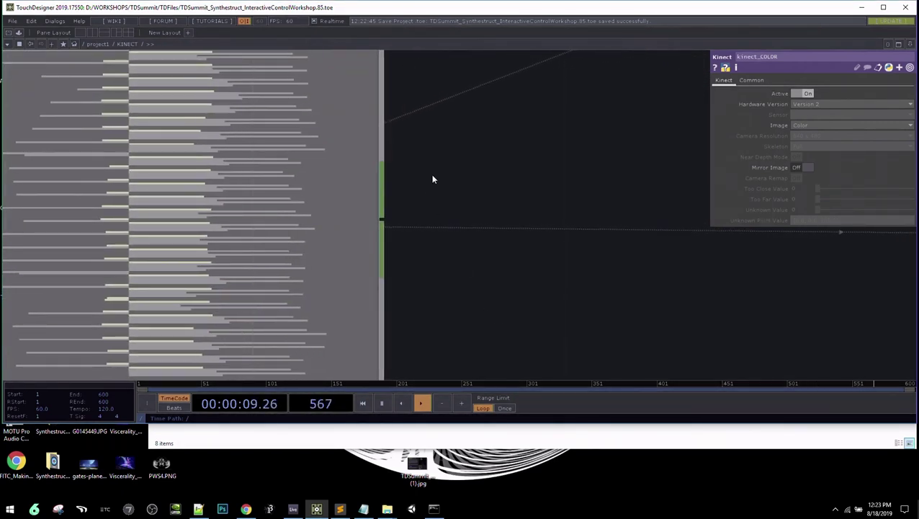
pyautogui.moveTo(433, 178); pyautogui.dragTo(601, 258)
pyautogui.scroll(3, 601, 259)
pyautogui.scroll(-1, 701, 277)
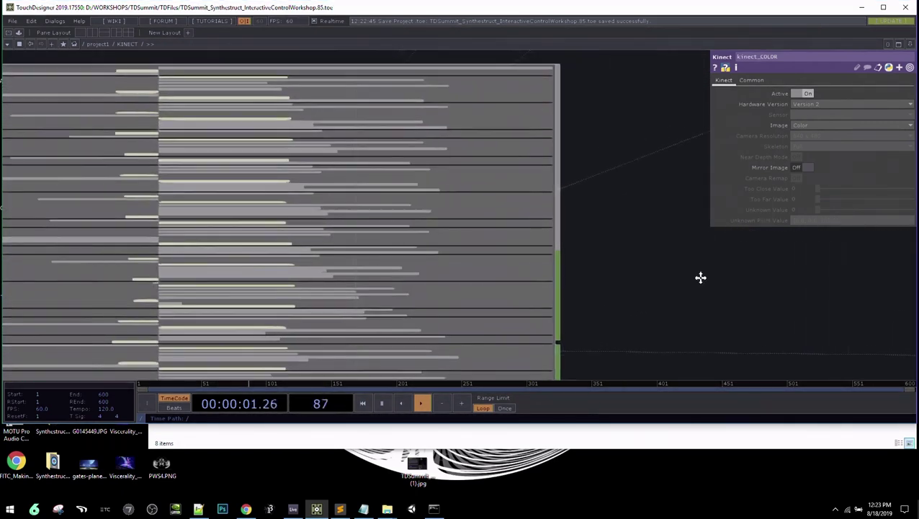
pyautogui.scroll(-2, 701, 277)
pyautogui.scroll(-2, 684, 263)
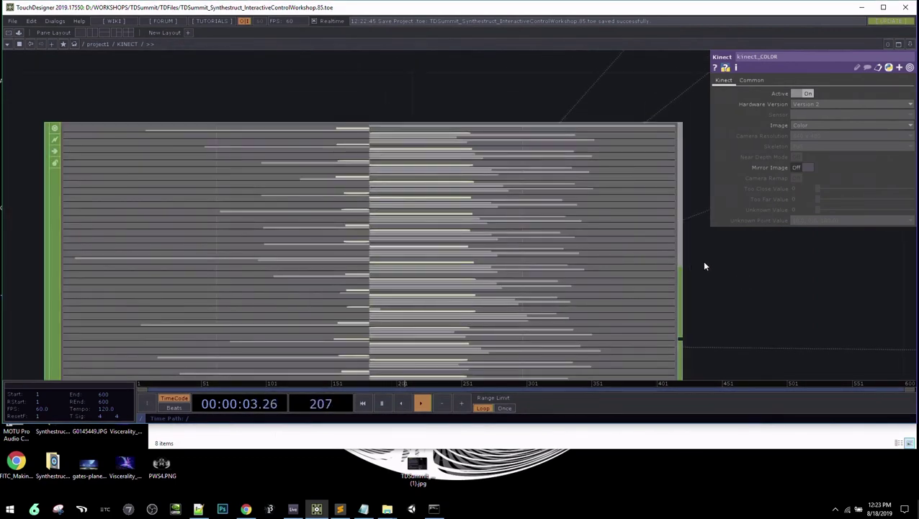
# Inspect the individual head, shoulder, elbow, wrist and hand channels listed in the kinect1 node
pyautogui.scroll(3, 704, 263)
pyautogui.scroll(-2, 845, 281)
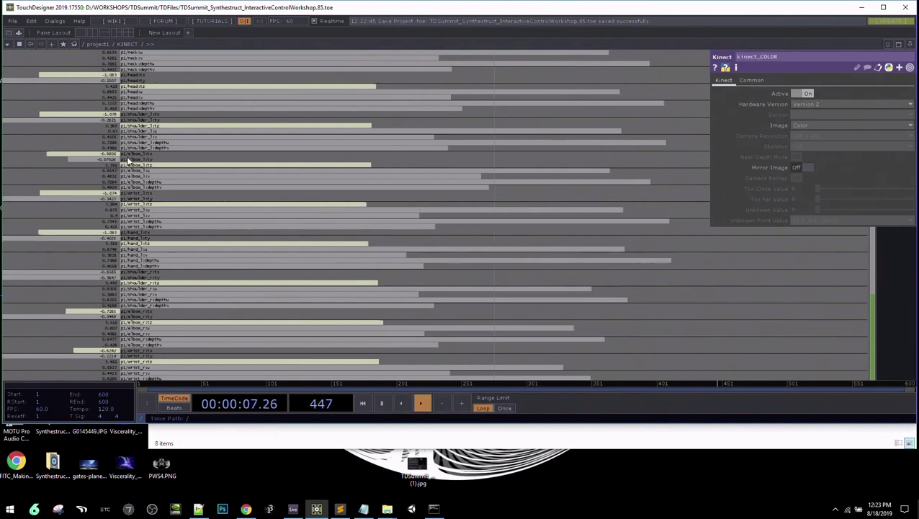
pyautogui.scroll(-1, 148, 190)
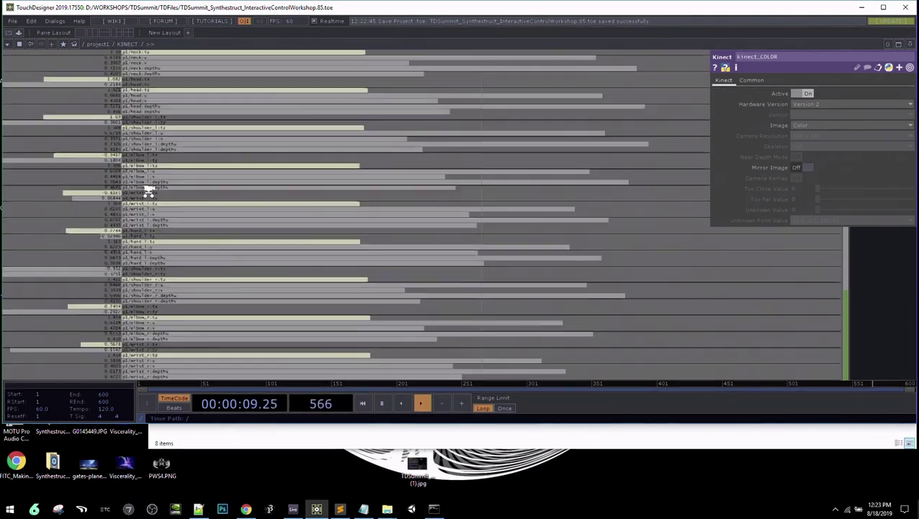
# Move kinect1 away from the example components and append a Select CHOP to its output
pyautogui.scroll(-3, 148, 189)
pyautogui.scroll(-2, 384, 299)
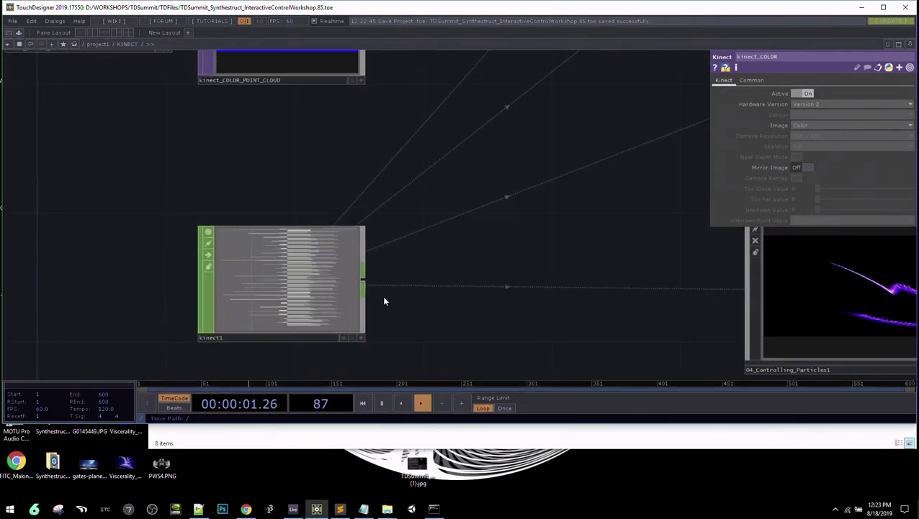
pyautogui.scroll(-3, 393, 278)
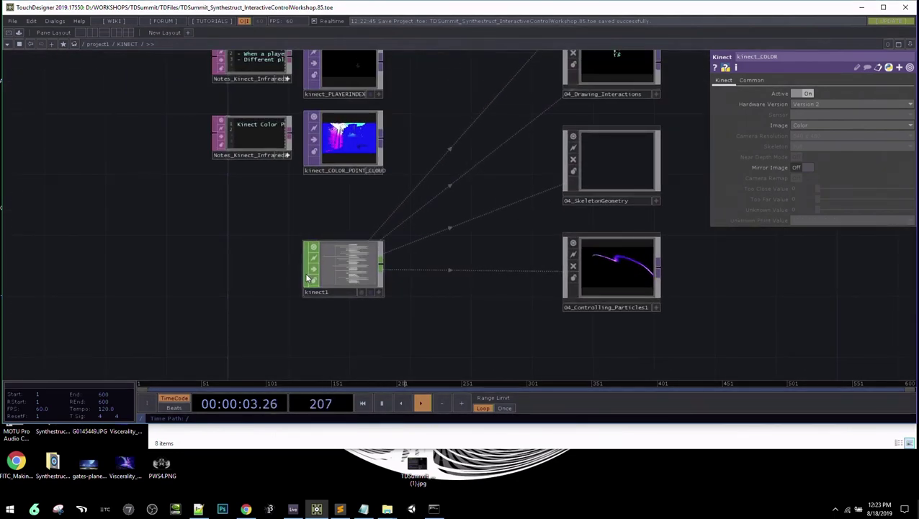
pyautogui.moveTo(308, 279); pyautogui.dragTo(98, 281)
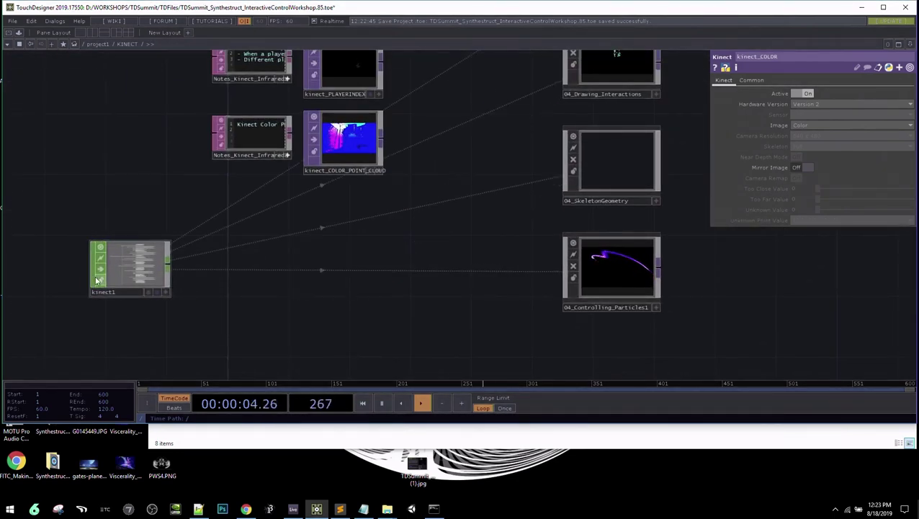
pyautogui.rightClick(167, 267)
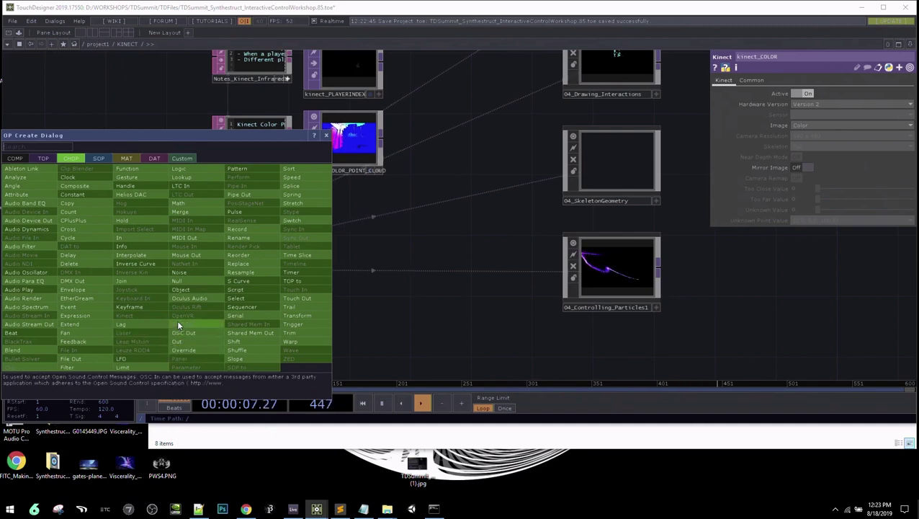
pyautogui.click(236, 297)
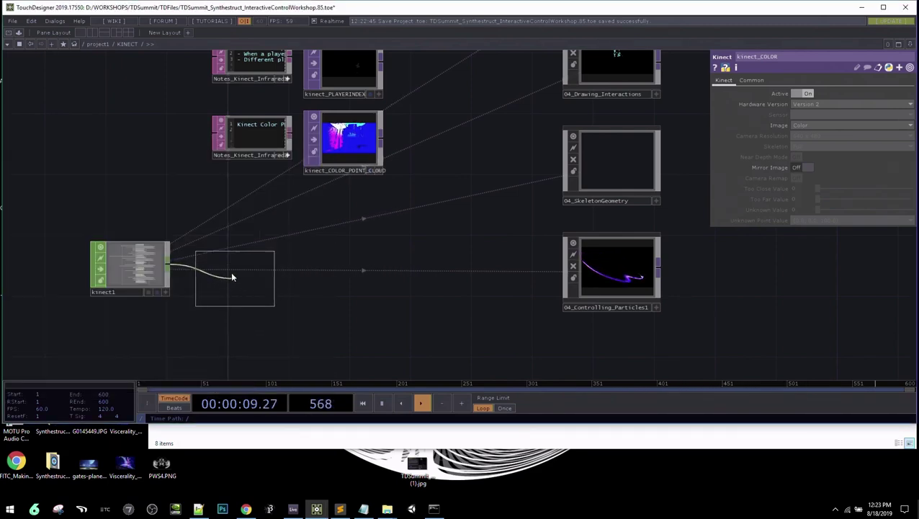
pyautogui.click(224, 263)
# Show the available channels for select1 and set its Channel Names pattern to *handtip
pyautogui.scroll(2, 224, 263)
pyautogui.scroll(2, 225, 263)
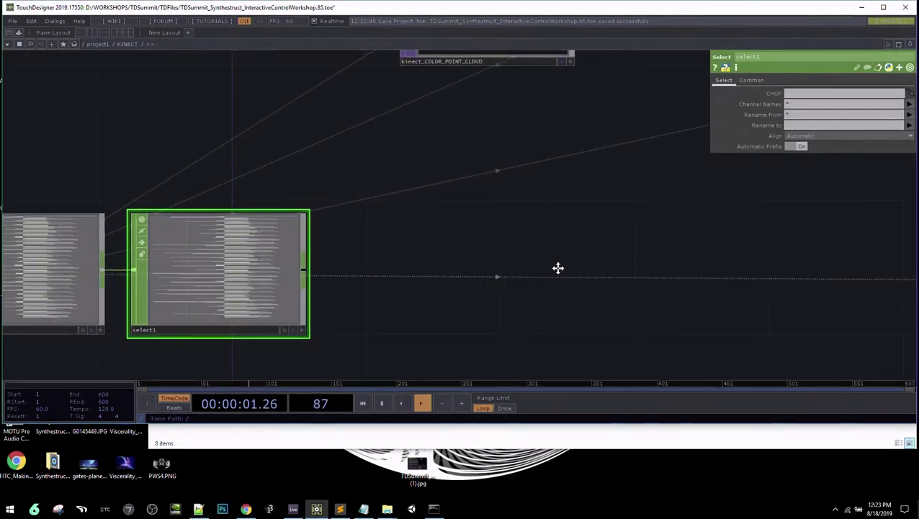
pyautogui.moveTo(558, 267); pyautogui.dragTo(701, 264)
pyautogui.scroll(2, 700, 266)
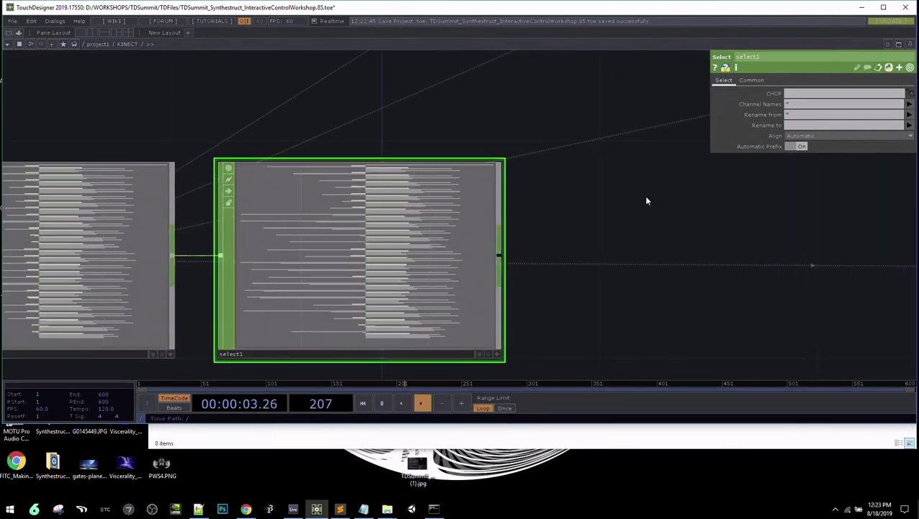
pyautogui.scroll(2, 645, 197)
pyautogui.scroll(-1, 645, 197)
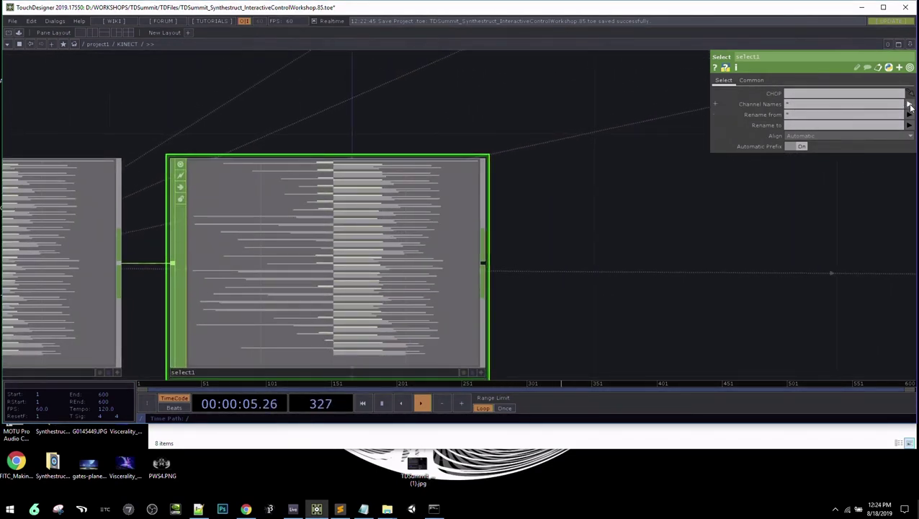
pyautogui.click(909, 104)
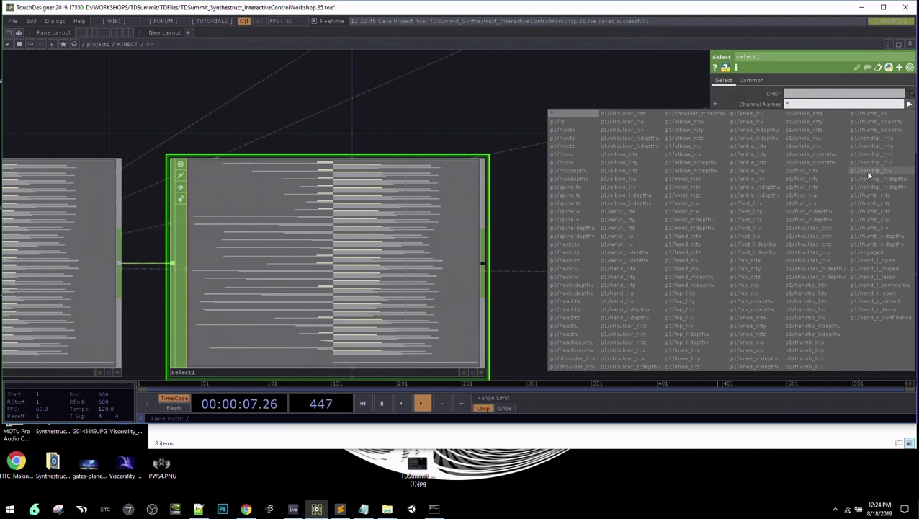
pyautogui.click(819, 108)
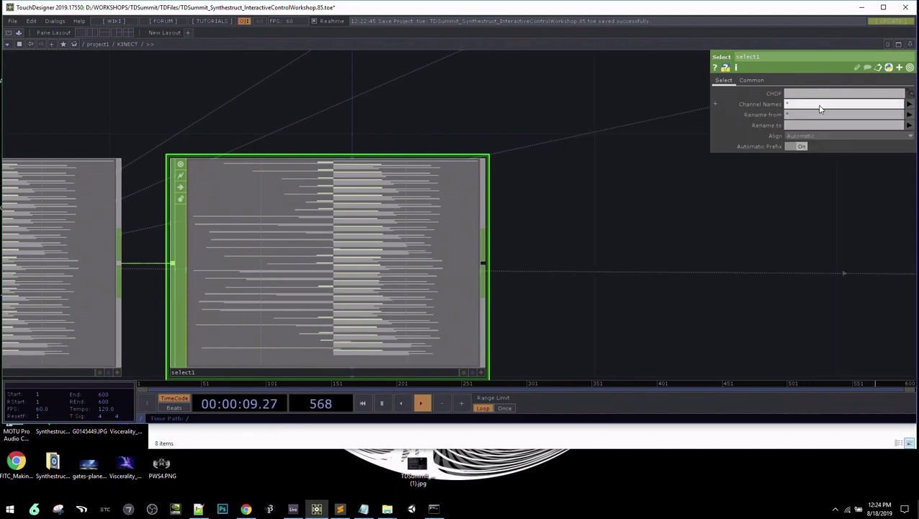
pyautogui.write('handtip*')
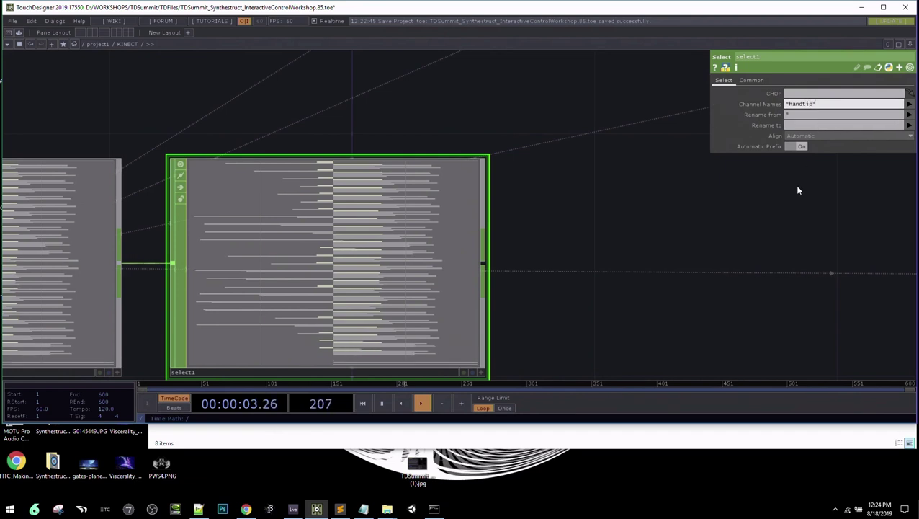
pyautogui.press('Return')
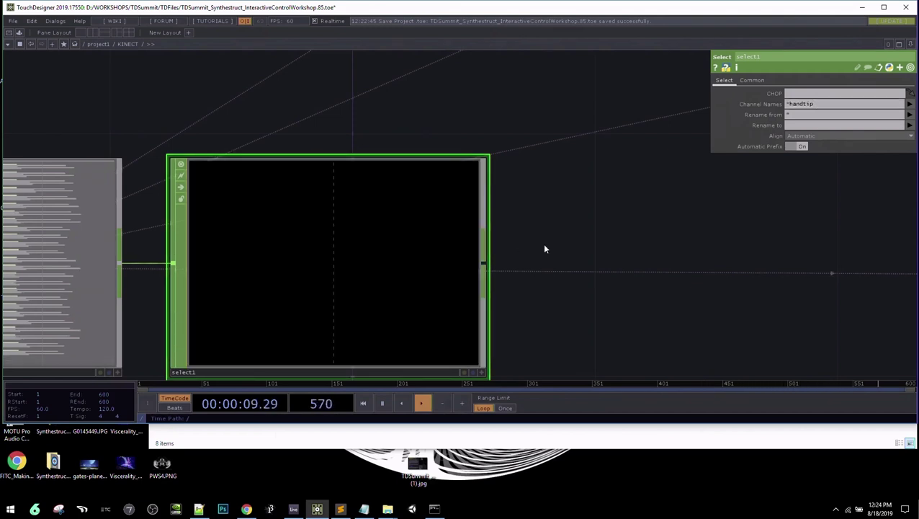
# Extend the Channel Names pattern of select1 to *handtip* to isolate both hand tips
pyautogui.click(835, 108)
pyautogui.write('*')
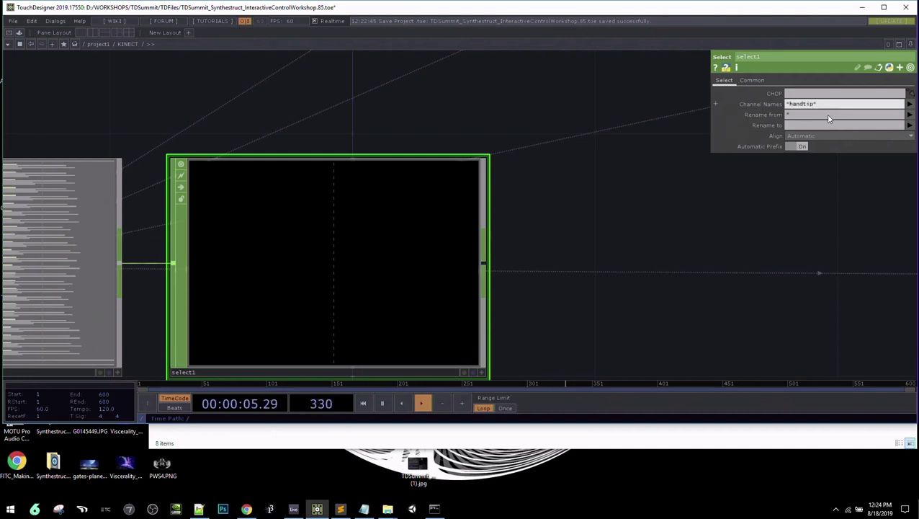
pyautogui.press('Return')
pyautogui.scroll(-1, 655, 244)
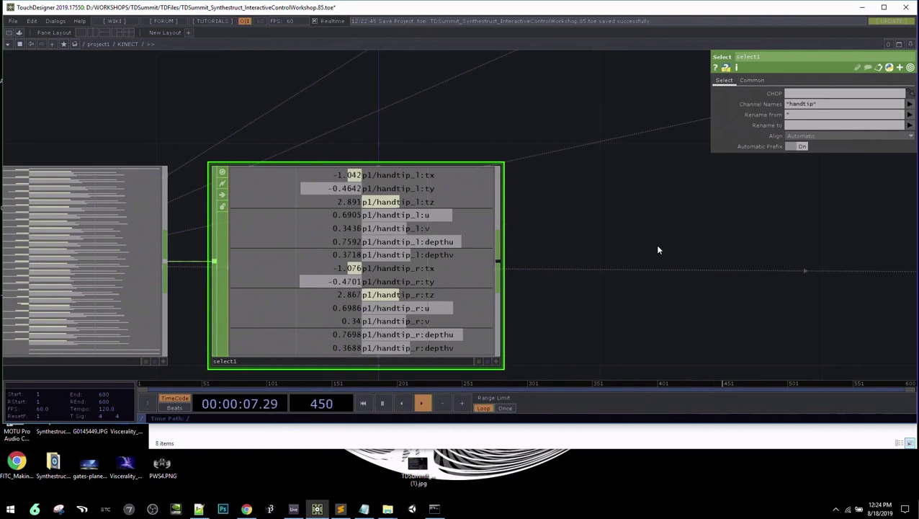
# Survey the KINECT network from the select1 chain past the Kinect image nodes to the 01_Masking_With_Player_Index example
pyautogui.scroll(-2, 624, 241)
pyautogui.scroll(-2, 624, 238)
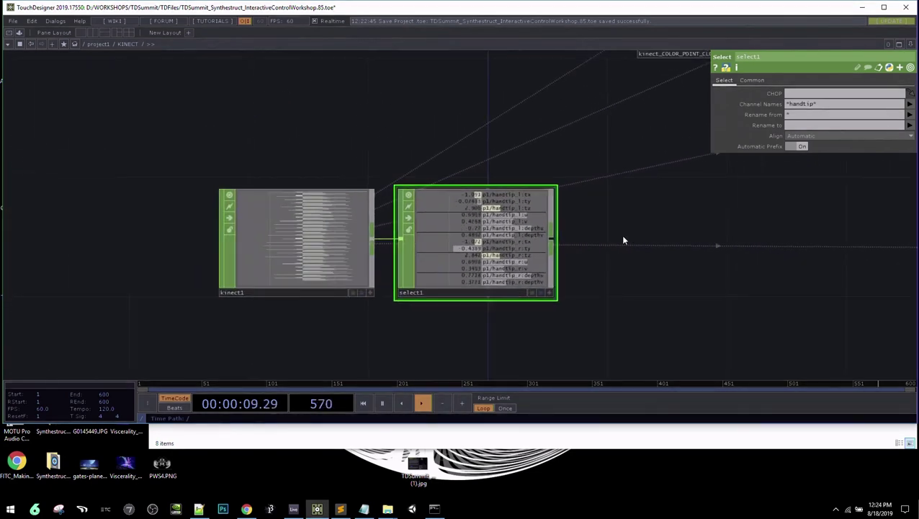
pyautogui.moveTo(623, 240); pyautogui.dragTo(511, 324)
pyautogui.moveTo(446, 285); pyautogui.dragTo(370, 268)
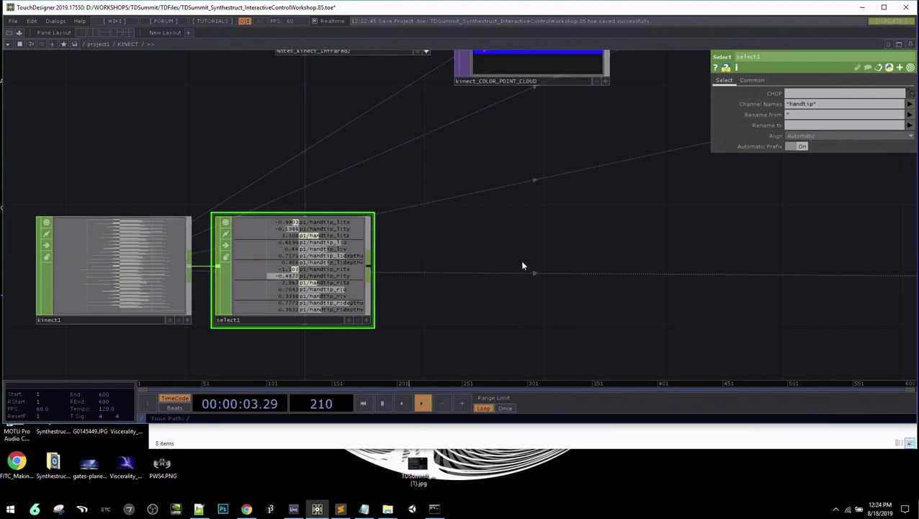
pyautogui.scroll(-2, 523, 263)
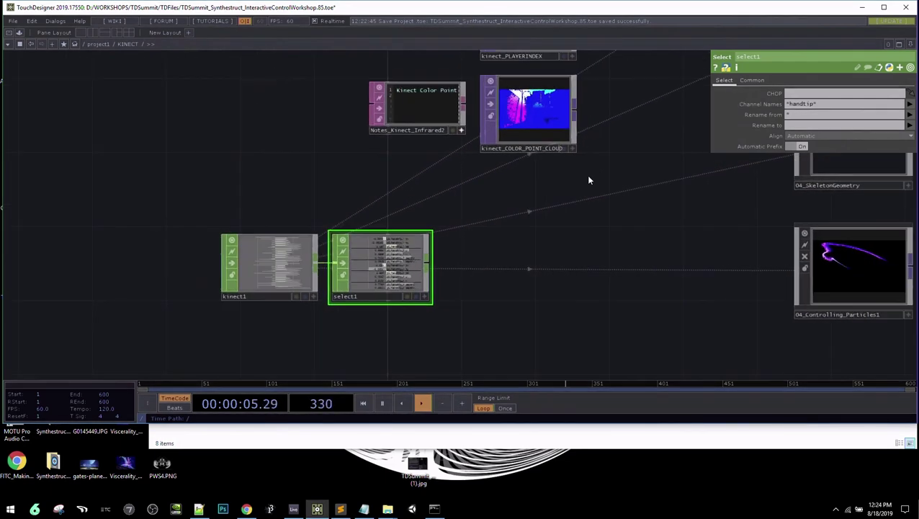
pyautogui.moveTo(589, 178); pyautogui.dragTo(232, 374)
pyautogui.moveTo(630, 170); pyautogui.dragTo(575, 157)
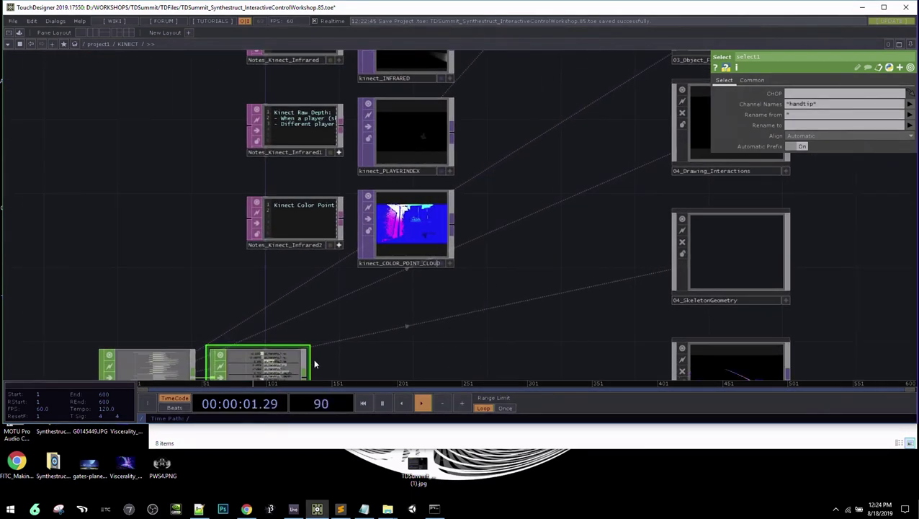
pyautogui.moveTo(608, 160); pyautogui.dragTo(457, 322)
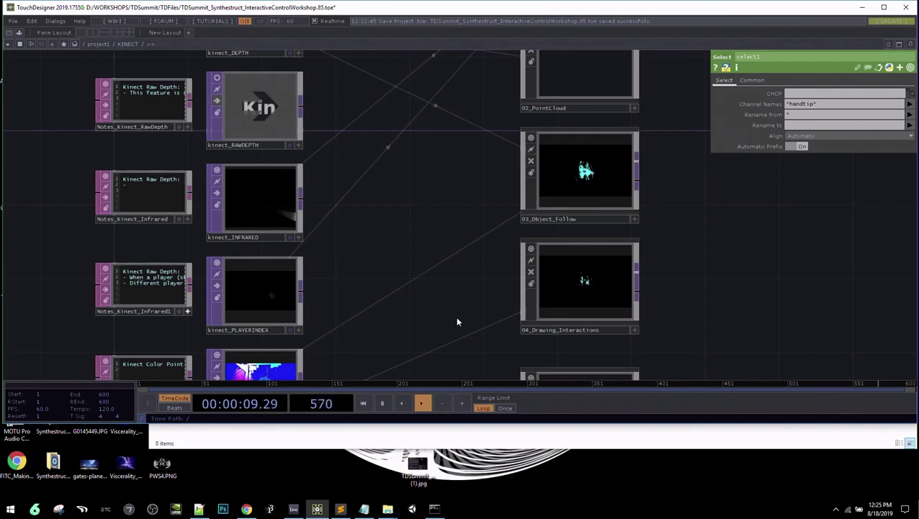
pyautogui.scroll(-2, 457, 322)
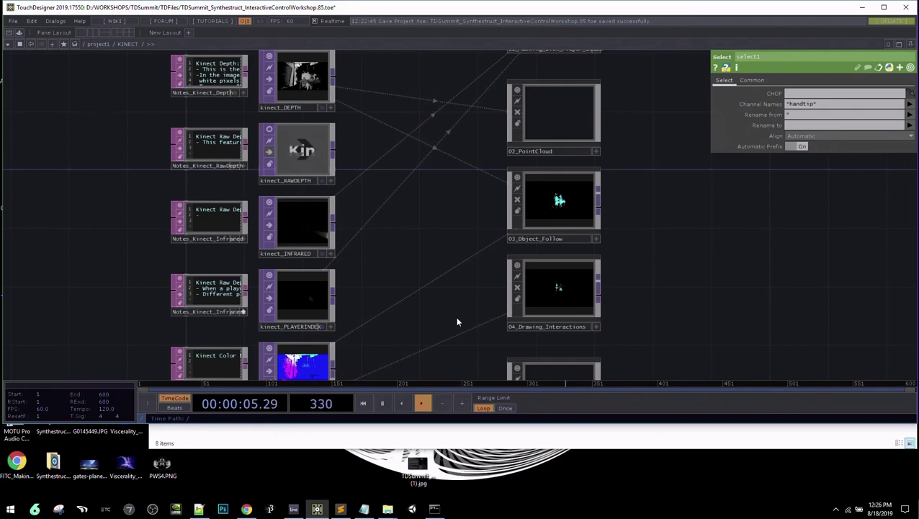
pyautogui.scroll(-5, 456, 321)
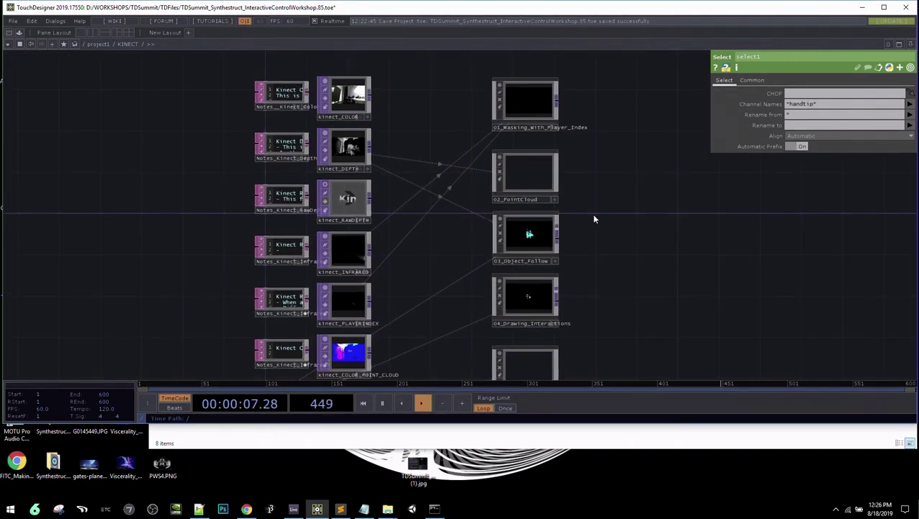
pyautogui.moveTo(594, 217); pyautogui.dragTo(593, 276)
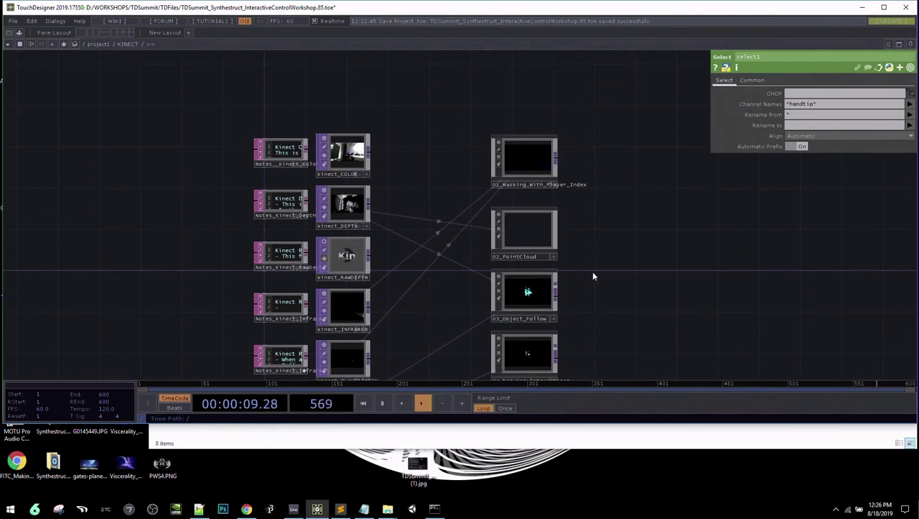
pyautogui.scroll(4, 595, 210)
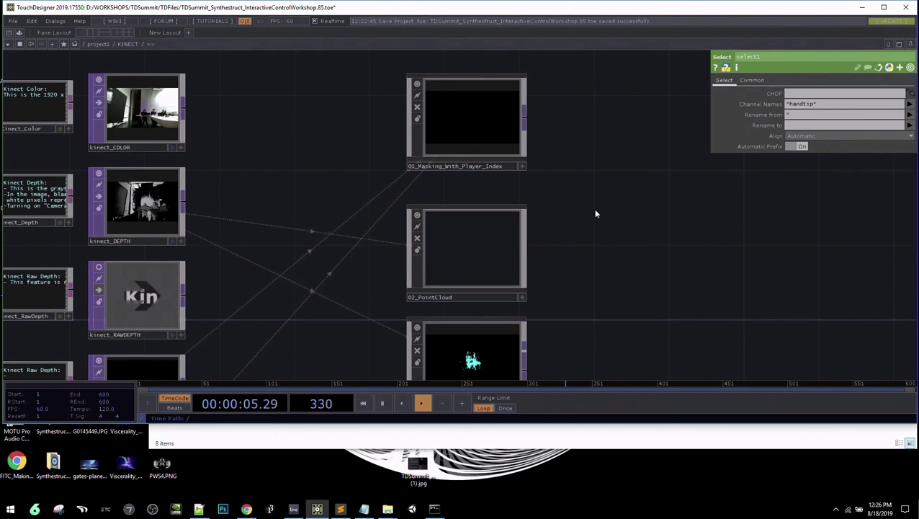
pyautogui.moveTo(549, 136); pyautogui.dragTo(570, 176)
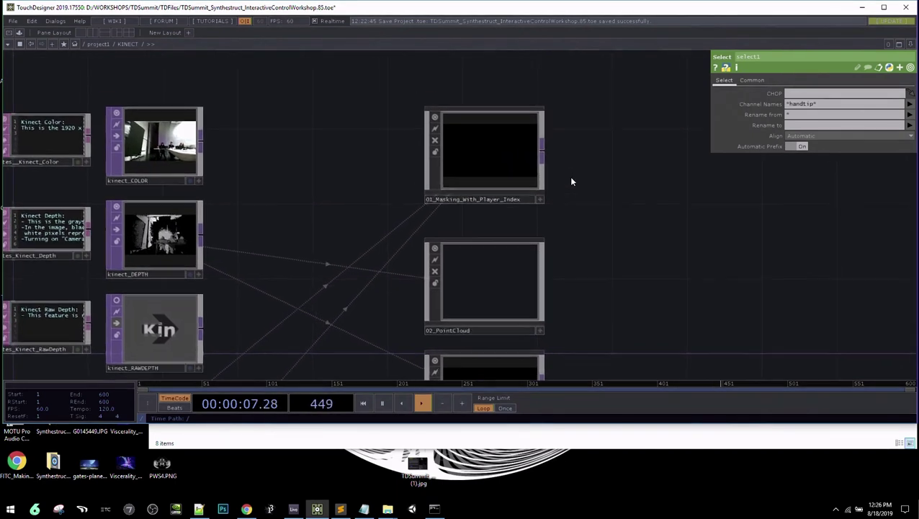
# Open 01_Masking_With_Player_Index and examine its switched video inputs, matte and compositing chain, and player index mask nodes
pyautogui.click(532, 169)
pyautogui.press('i')
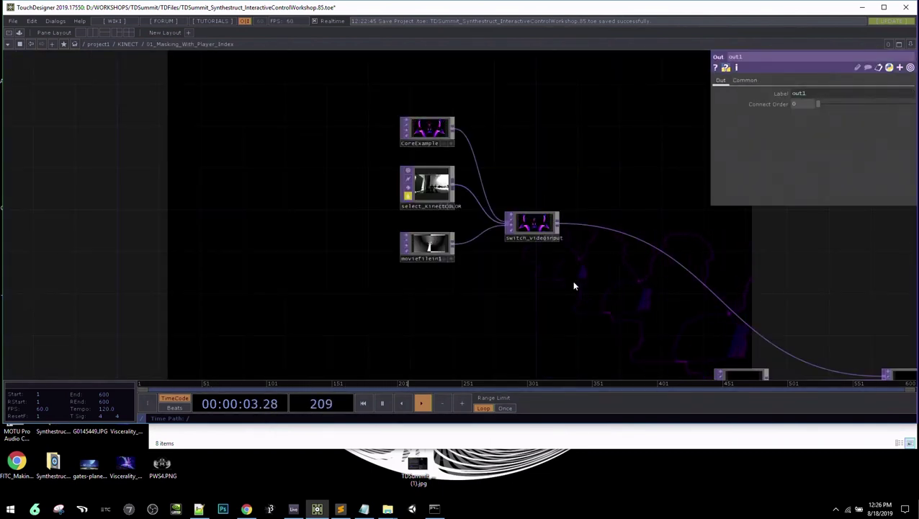
pyautogui.scroll(-3, 574, 286)
pyautogui.moveTo(575, 286); pyautogui.dragTo(495, 298)
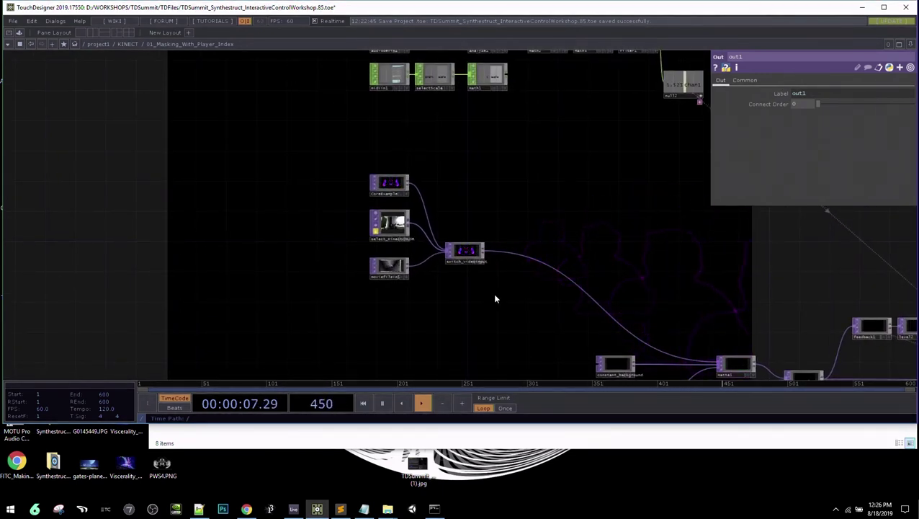
pyautogui.scroll(2, 495, 298)
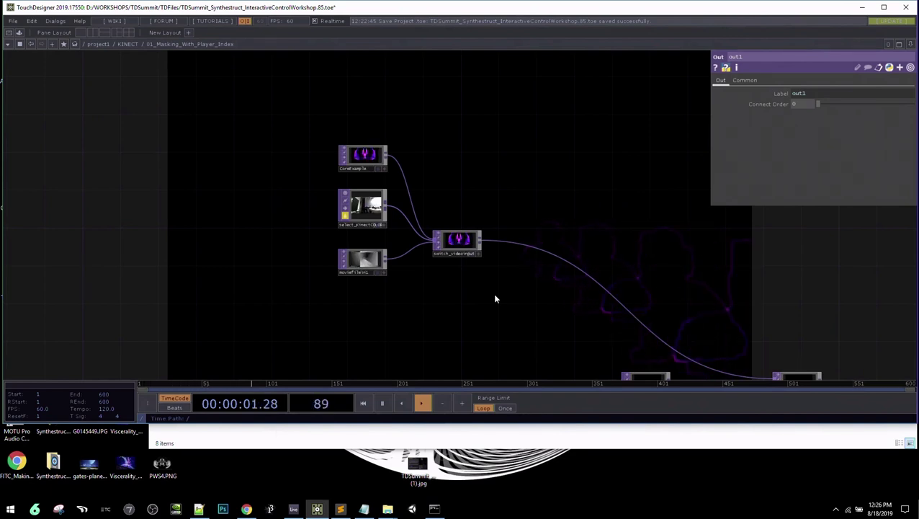
pyautogui.scroll(2, 495, 298)
pyautogui.scroll(-5, 495, 298)
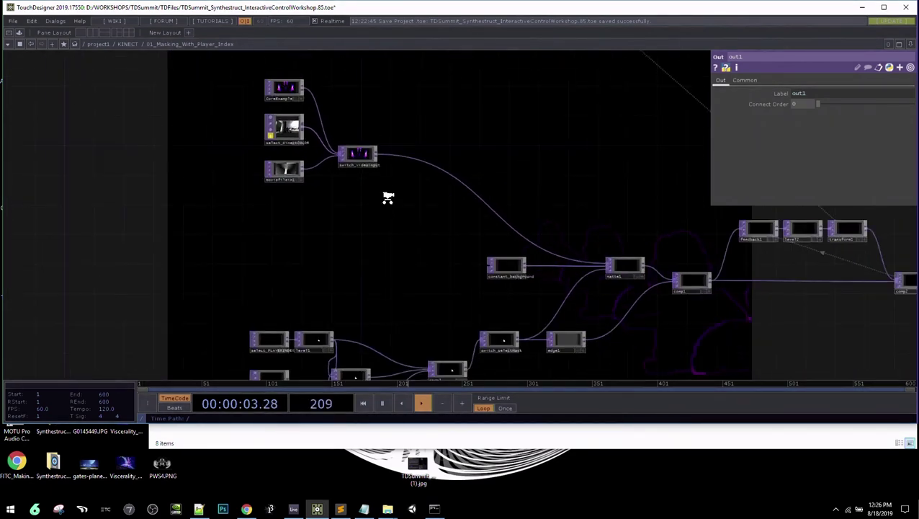
pyautogui.moveTo(353, 245); pyautogui.dragTo(414, 146)
pyautogui.scroll(6, 384, 223)
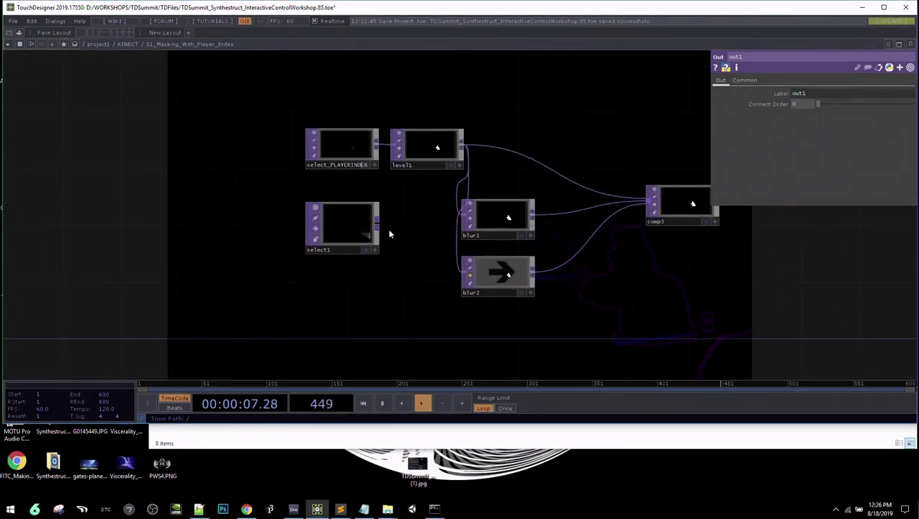
# Return to the KINECT network and review the Kinect image sources linked to the masking example
pyautogui.press('u')
pyautogui.scroll(-4, 264, 229)
pyautogui.moveTo(263, 227); pyautogui.dragTo(350, 83)
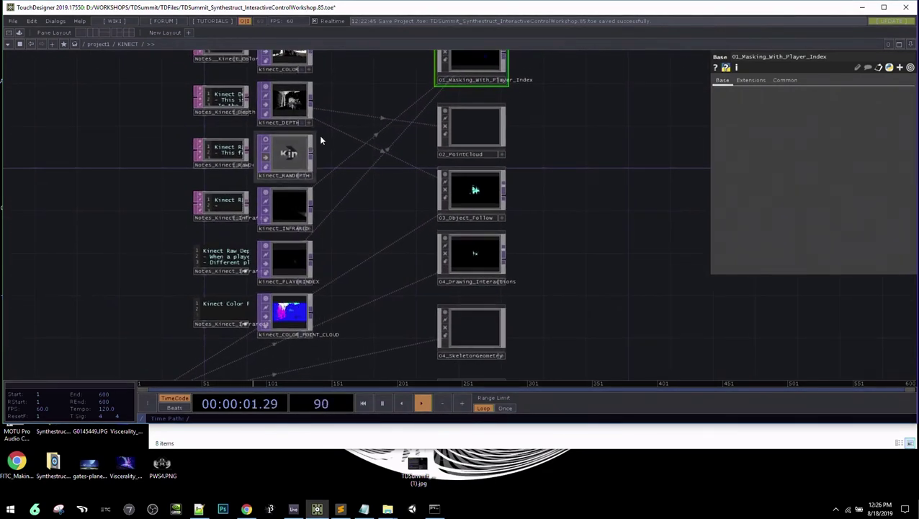
pyautogui.moveTo(326, 125); pyautogui.dragTo(323, 261)
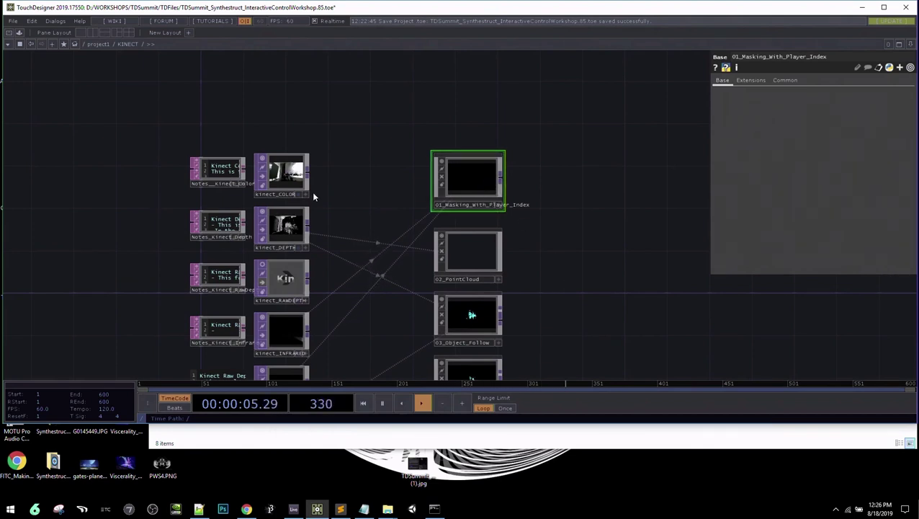
# Reopen the 01_Masking_With_Player_Index example and locate its select_PLAYERINDEX, level1 and blur nodes
pyautogui.press('i')
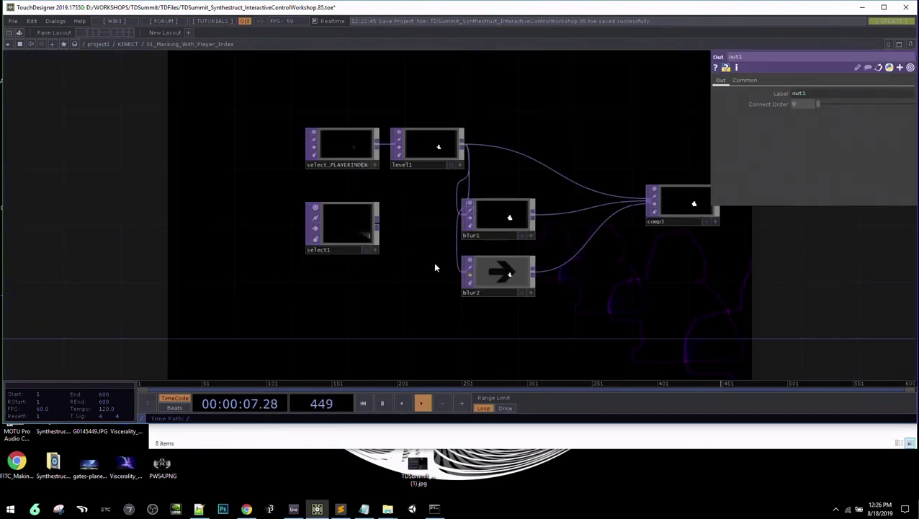
pyautogui.scroll(3, 432, 264)
pyautogui.moveTo(370, 302); pyautogui.dragTo(351, 196)
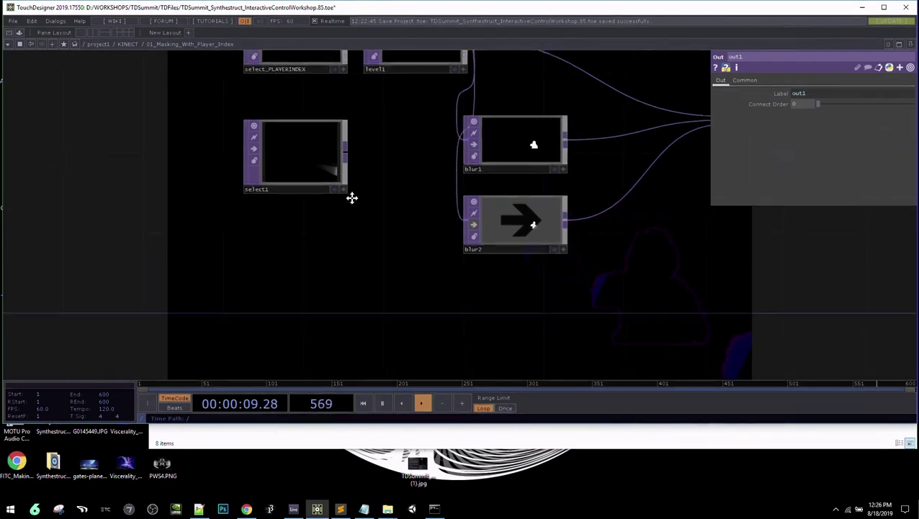
pyautogui.scroll(-5, 353, 194)
pyautogui.moveTo(351, 124); pyautogui.dragTo(326, 308)
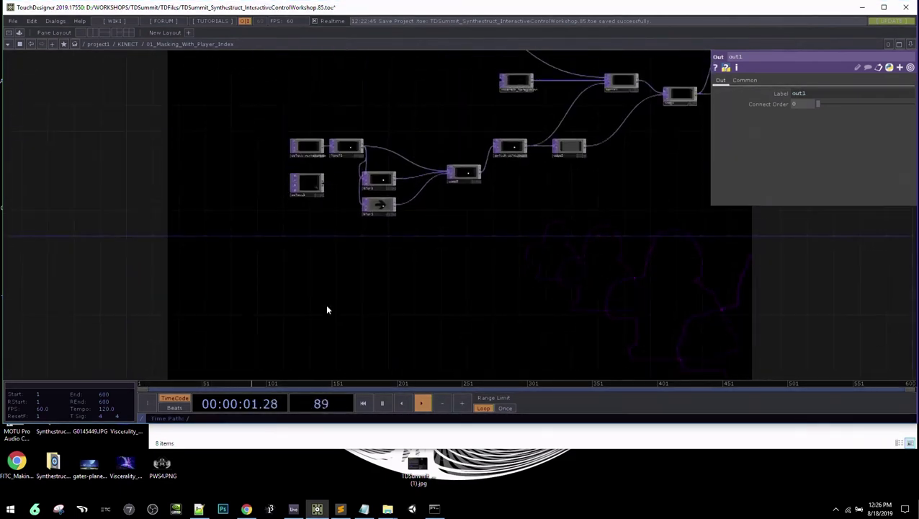
pyautogui.scroll(4, 308, 320)
pyautogui.scroll(2, 309, 324)
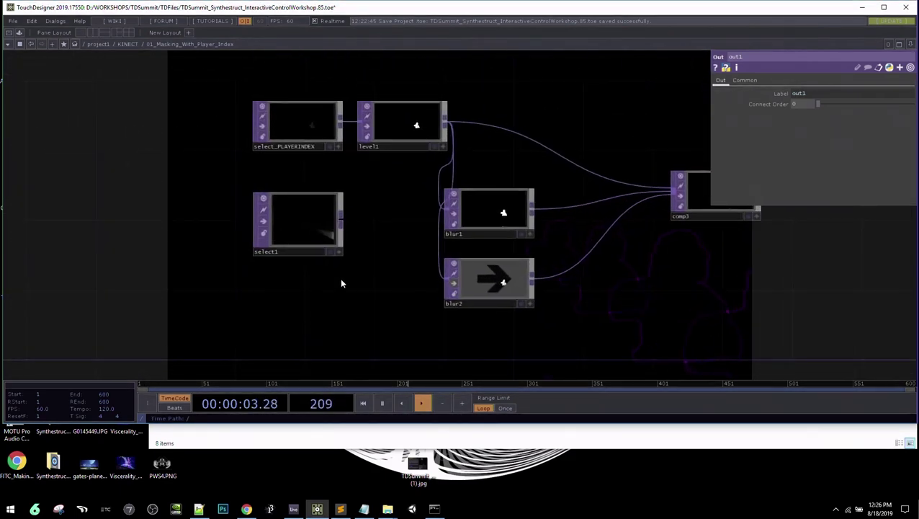
# Examine the player silhouette in the select_PLAYERINDEX image up close
pyautogui.moveTo(397, 191); pyautogui.dragTo(489, 267)
pyautogui.scroll(3, 416, 238)
pyautogui.scroll(1, 415, 235)
pyautogui.scroll(2, 486, 268)
pyautogui.scroll(1, 432, 245)
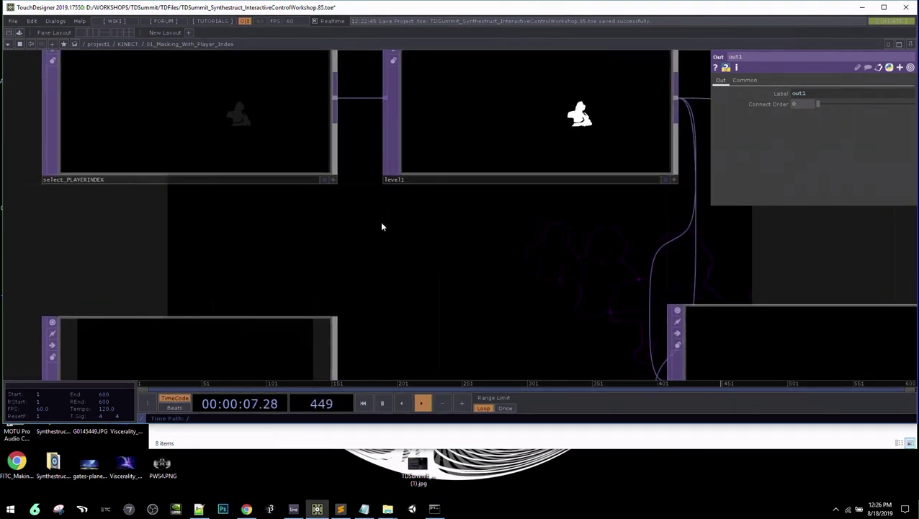
pyautogui.moveTo(382, 226); pyautogui.dragTo(546, 316)
pyautogui.scroll(2, 545, 314)
pyautogui.scroll(1, 546, 314)
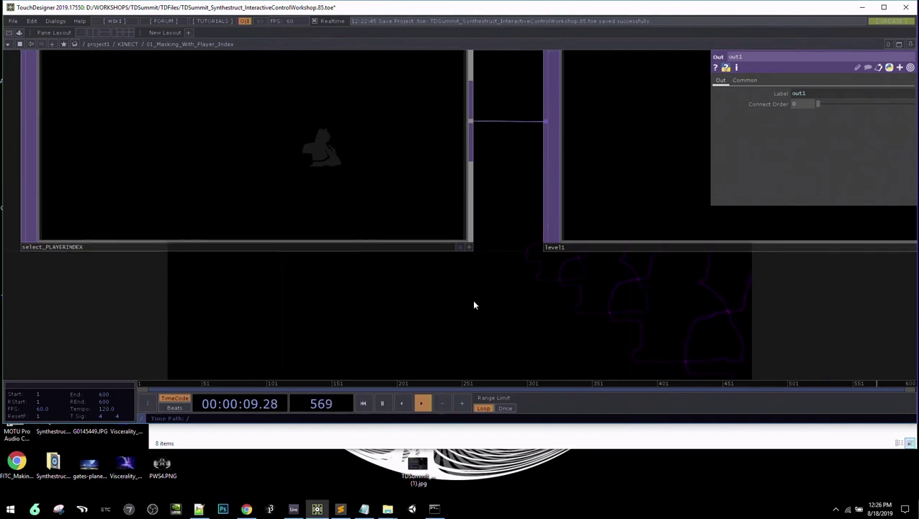
pyautogui.moveTo(474, 303); pyautogui.dragTo(591, 363)
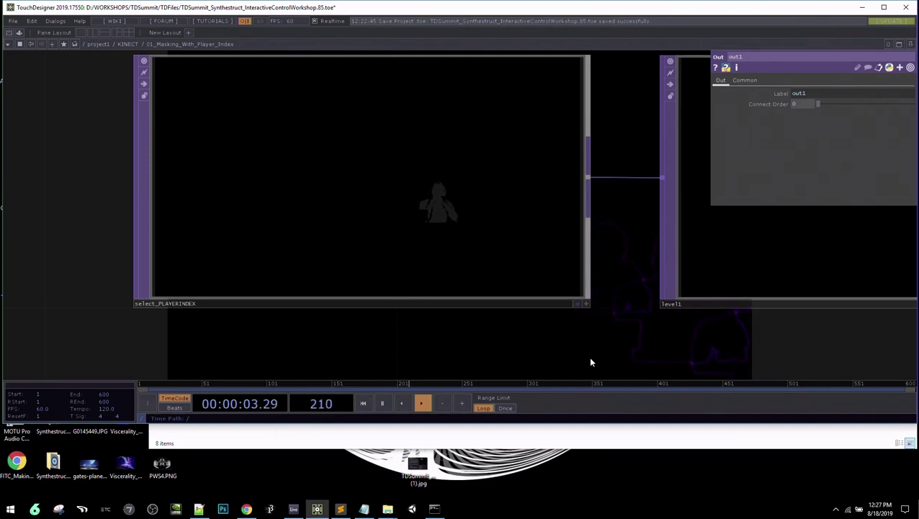
pyautogui.scroll(4, 546, 290)
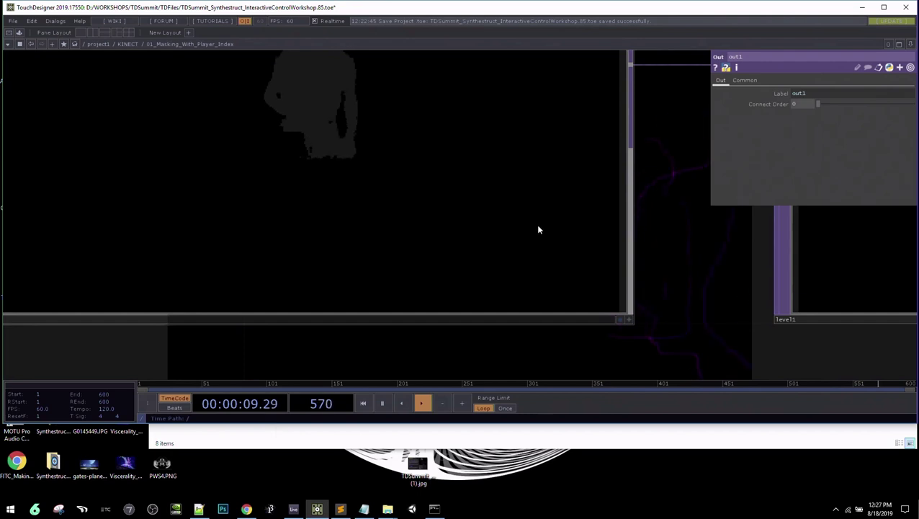
pyautogui.scroll(-2, 554, 216)
pyautogui.moveTo(634, 196); pyautogui.dragTo(664, 257)
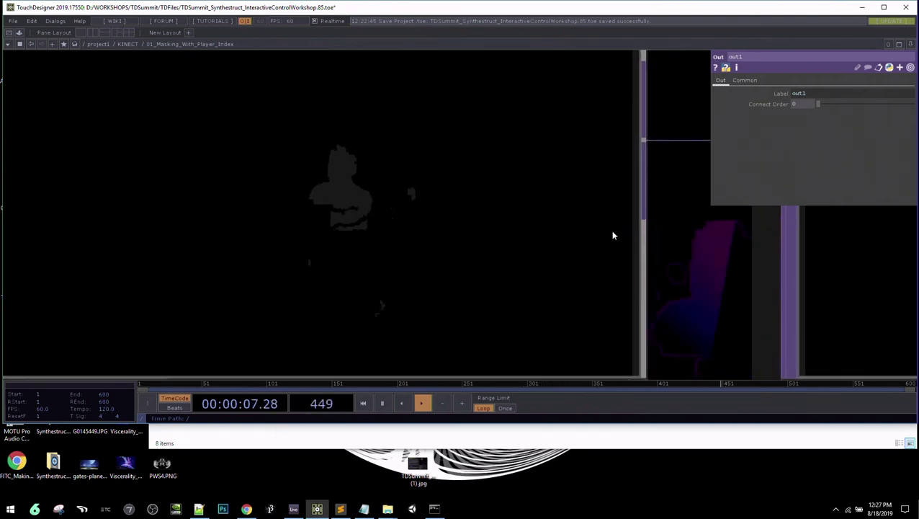
pyautogui.scroll(-3, 613, 235)
pyautogui.scroll(-2, 614, 232)
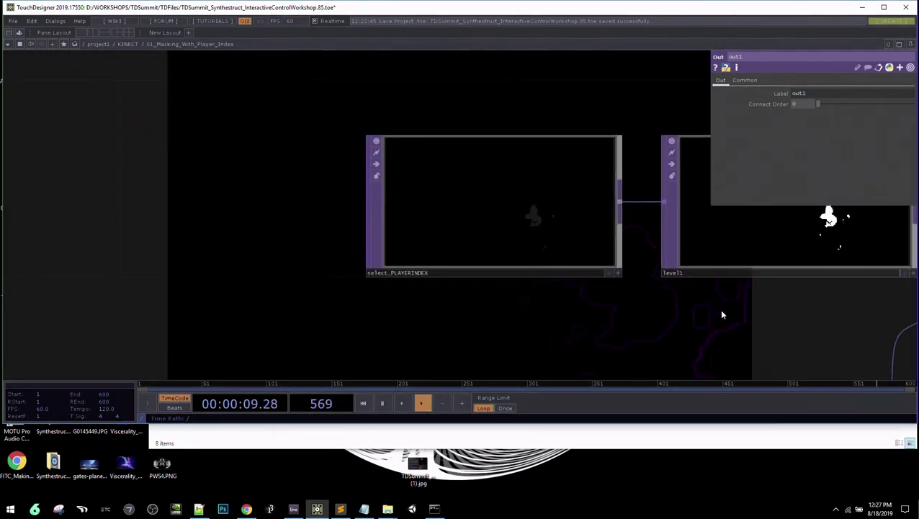
# Follow the player mask from level1 through the blur nodes, comp3 and switch_selectMask to edge1, matte1 and comp1
pyautogui.moveTo(722, 312); pyautogui.dragTo(409, 281)
pyautogui.scroll(3, 596, 270)
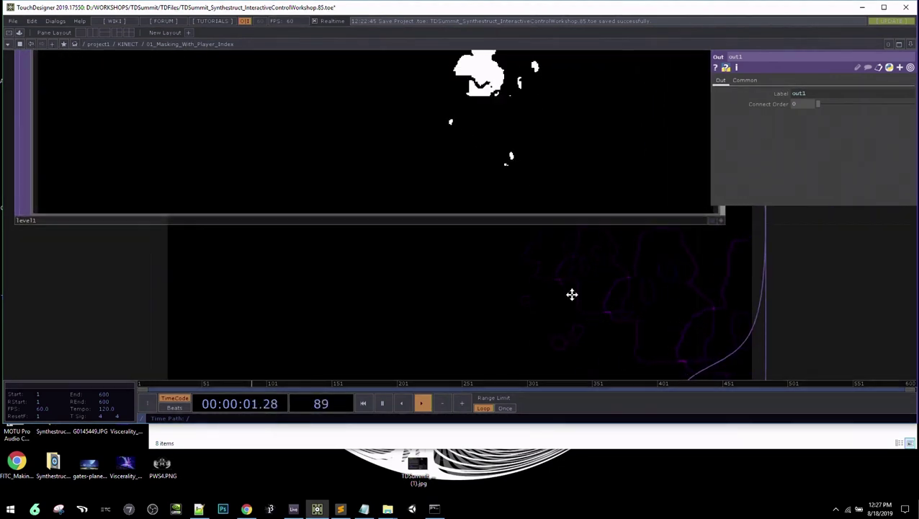
pyautogui.moveTo(572, 293); pyautogui.dragTo(566, 343)
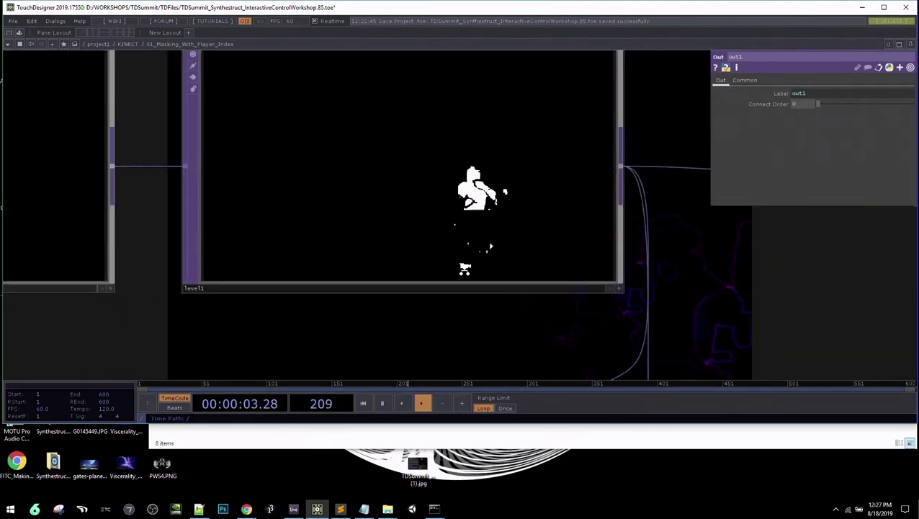
pyautogui.scroll(-3, 484, 210)
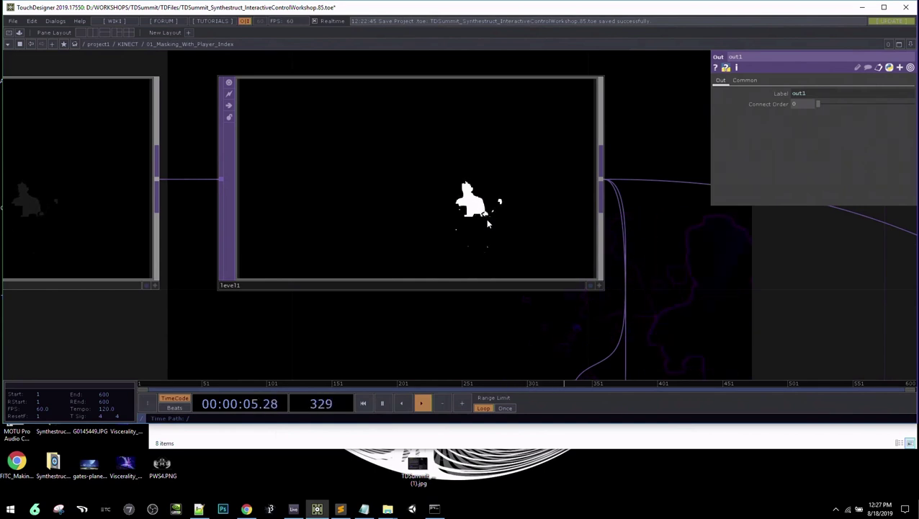
pyautogui.scroll(-3, 685, 300)
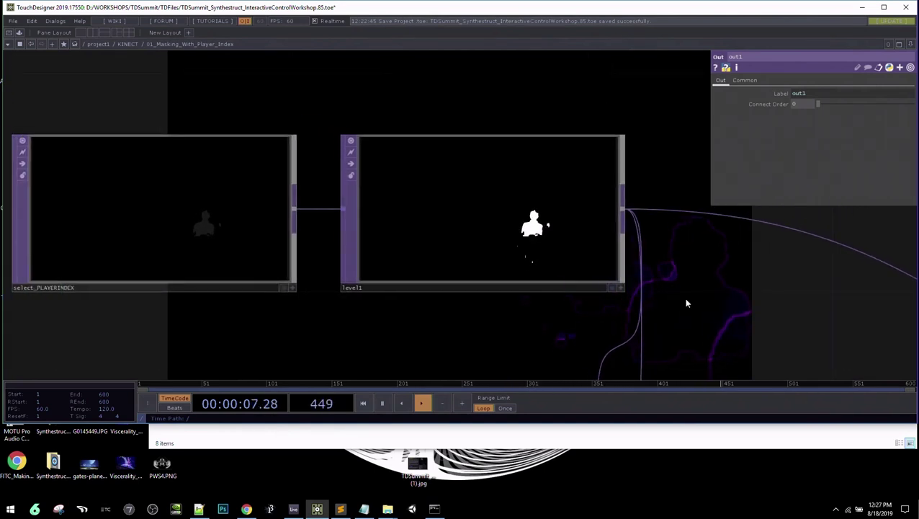
pyautogui.moveTo(688, 304); pyautogui.dragTo(517, 271)
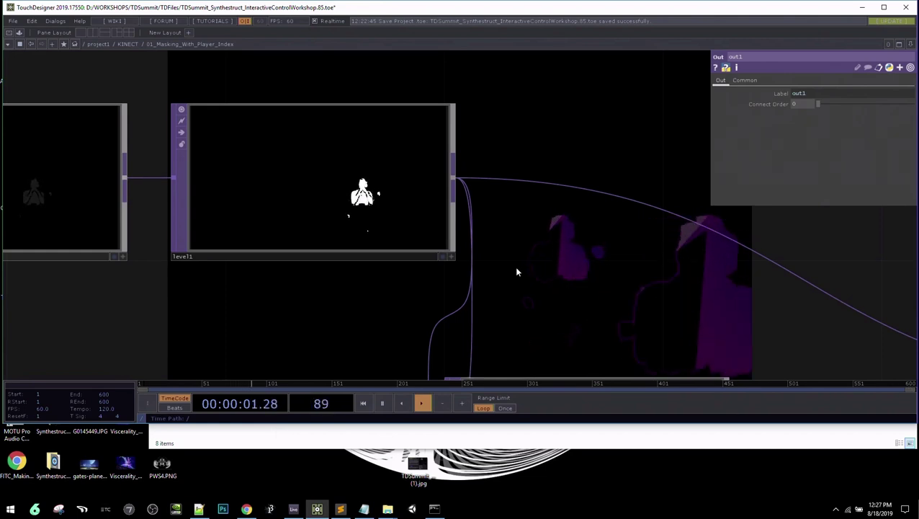
pyautogui.scroll(-3, 526, 276)
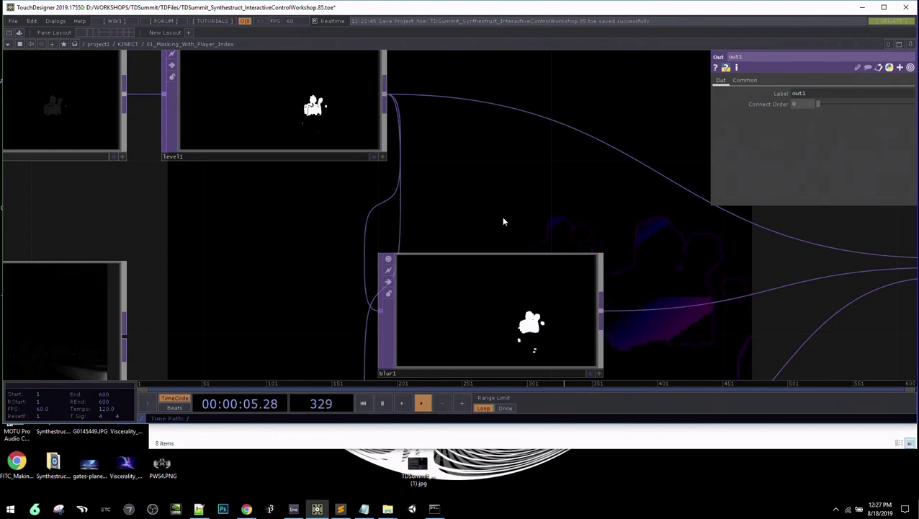
pyautogui.scroll(-2, 519, 207)
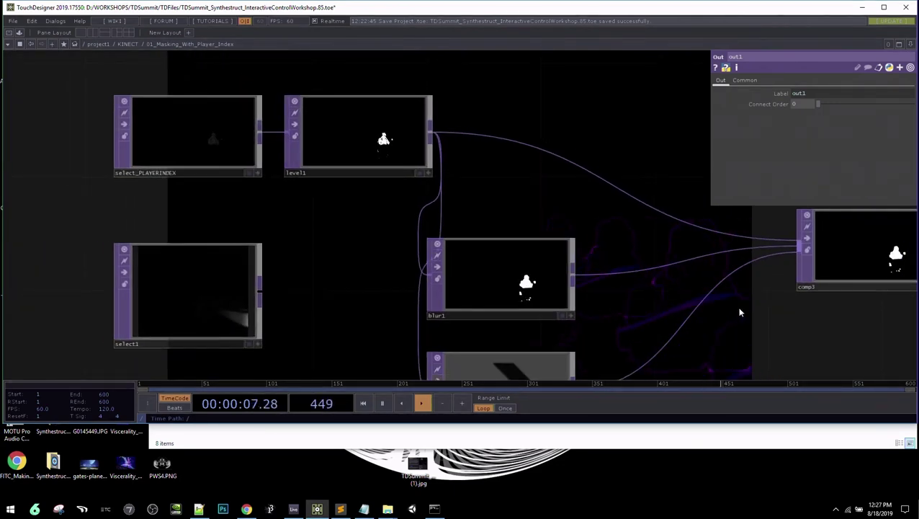
pyautogui.scroll(4, 602, 208)
pyautogui.moveTo(600, 205); pyautogui.dragTo(416, 295)
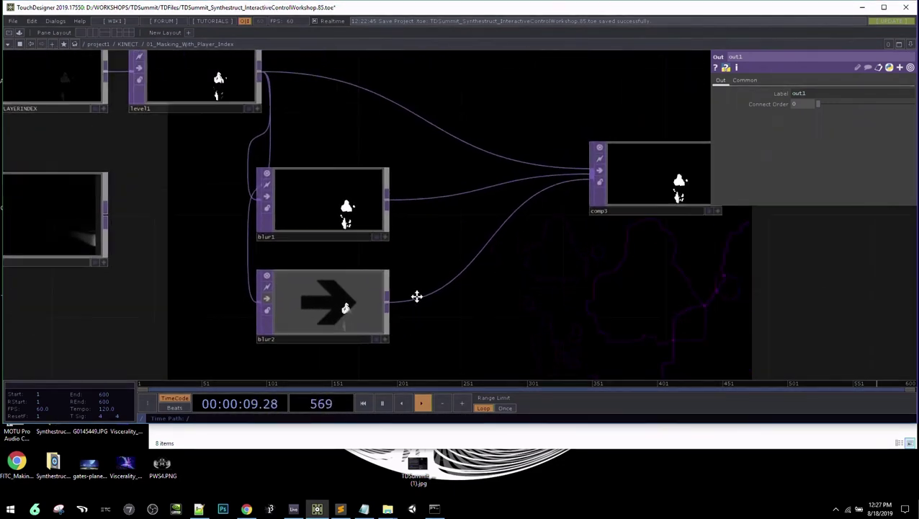
pyautogui.moveTo(627, 244)
pyautogui.mouseDown()
pyautogui.moveTo(527, 277)
pyautogui.moveTo(522, 291)
pyautogui.moveTo(442, 338)
pyautogui.mouseUp()
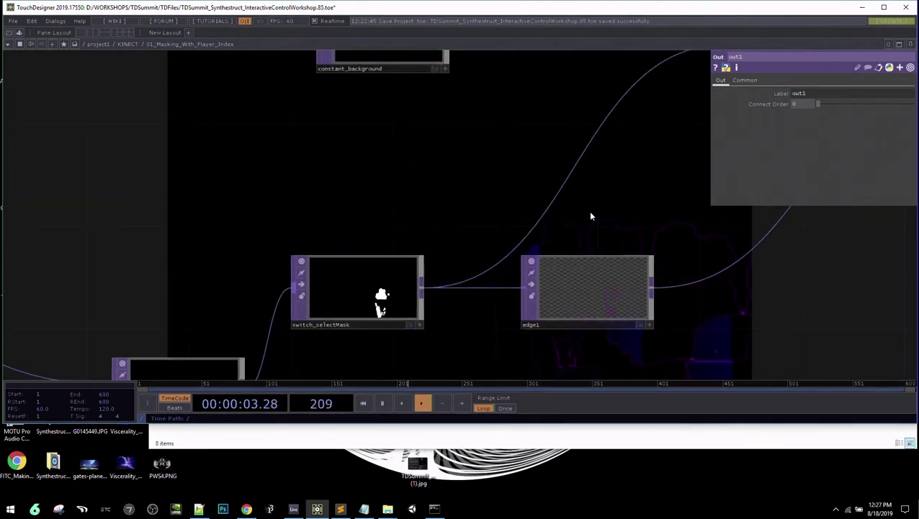
pyautogui.moveTo(616, 197); pyautogui.dragTo(321, 324)
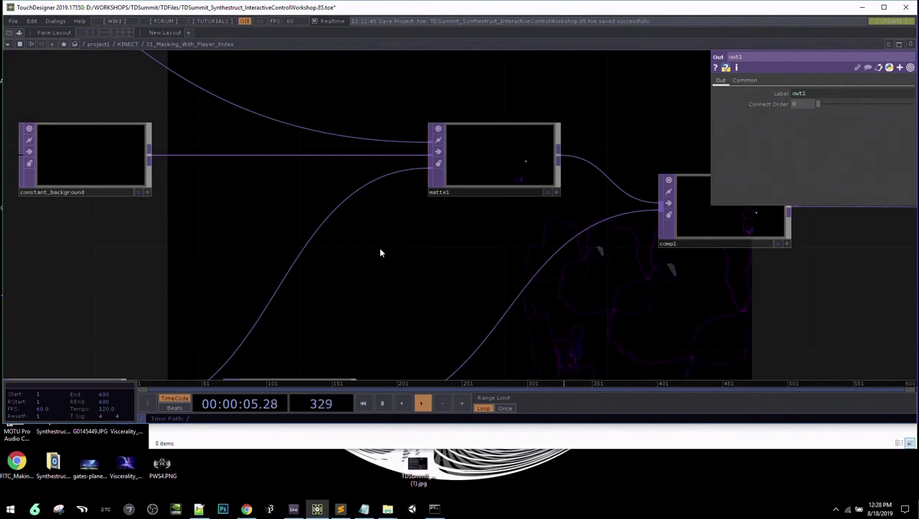
# Trace matte1's video source back to switch_videoinput and inspect that switch's parameters and inputs
pyautogui.moveTo(380, 250); pyautogui.dragTo(457, 314)
pyautogui.scroll(-3, 547, 232)
pyautogui.scroll(-1, 549, 230)
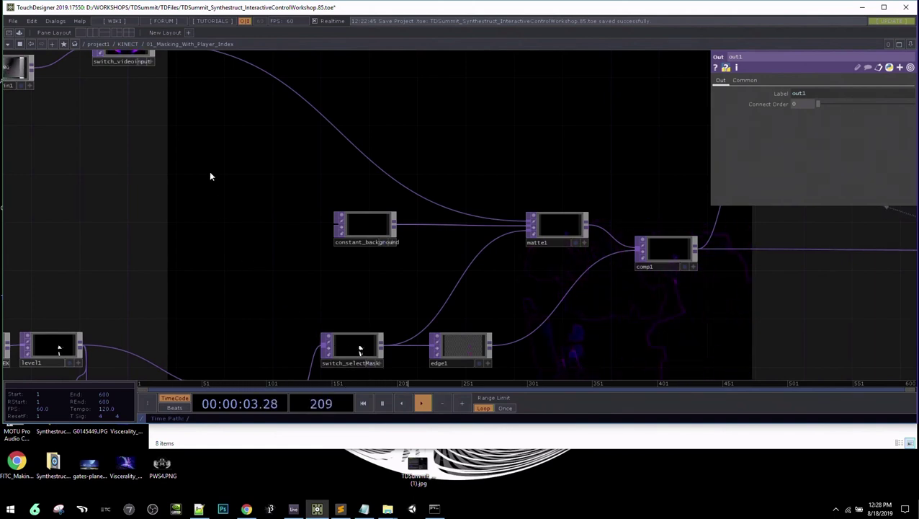
pyautogui.moveTo(209, 176); pyautogui.dragTo(252, 254)
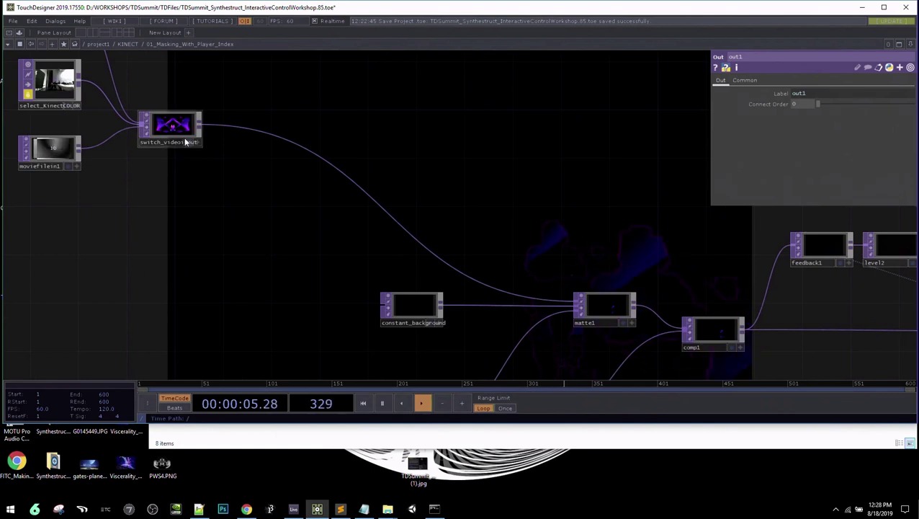
pyautogui.click(183, 133)
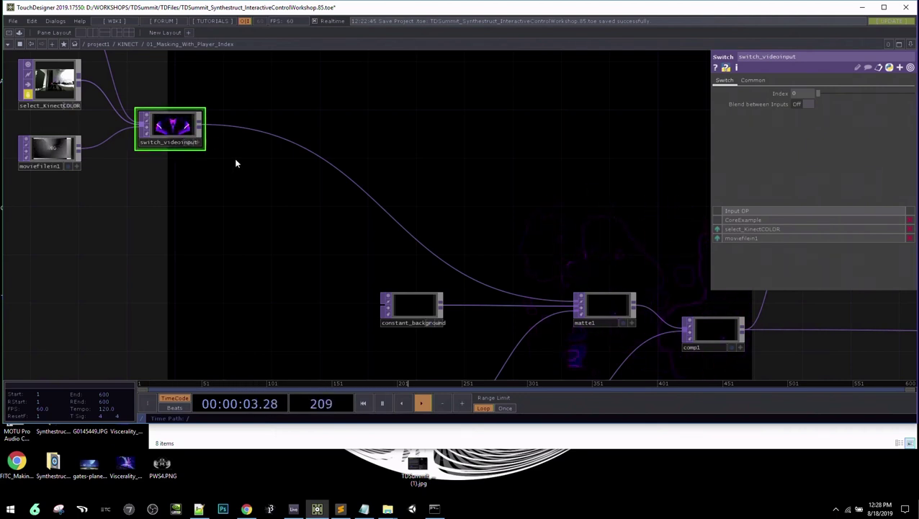
# Add a Movie File In TOP near constant_background in the masking network
pyautogui.moveTo(591, 341); pyautogui.dragTo(694, 369)
pyautogui.scroll(6, 503, 319)
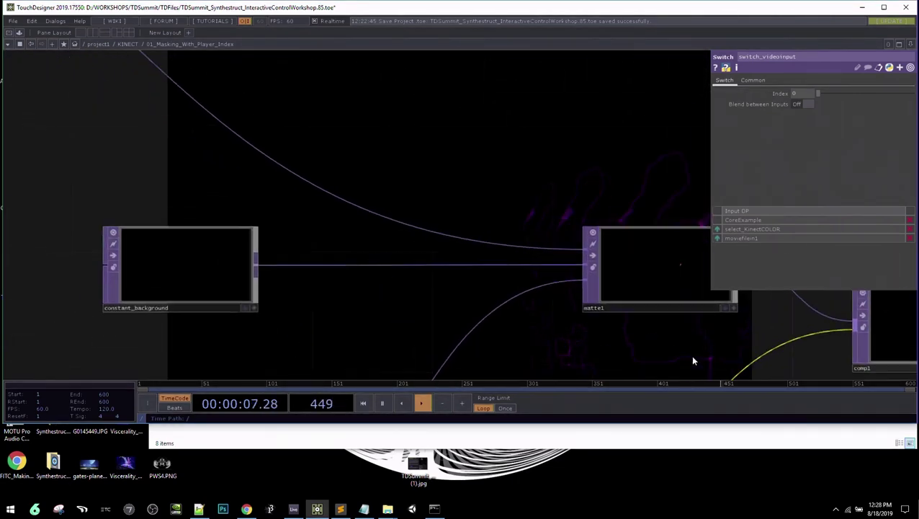
pyautogui.scroll(-4, 375, 246)
pyautogui.press('Tab')
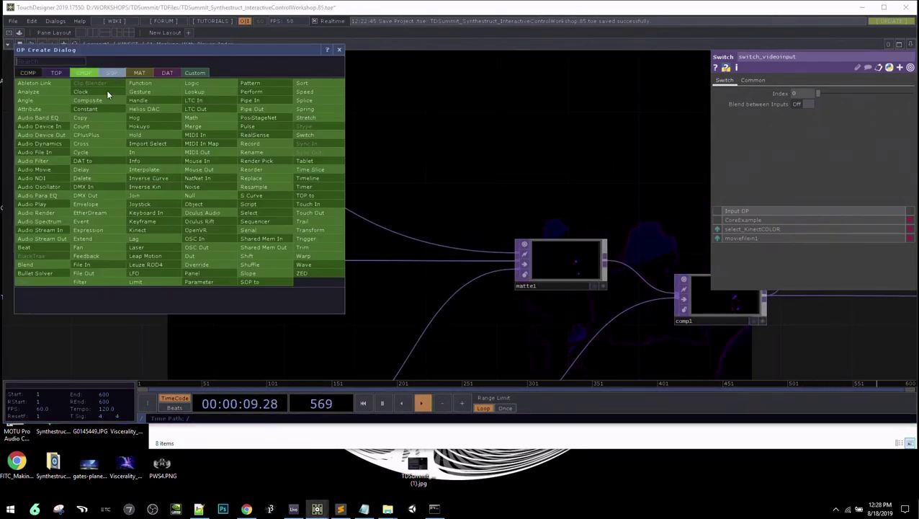
pyautogui.click(57, 72)
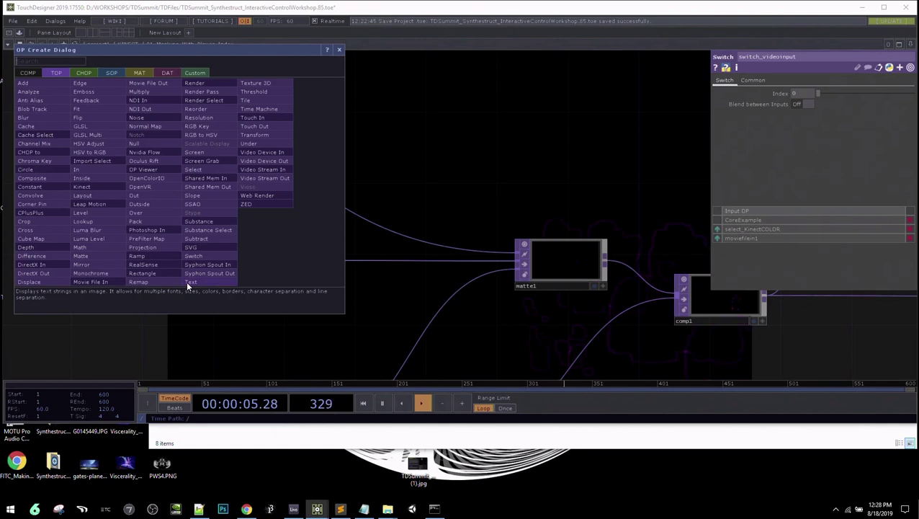
pyautogui.click(101, 281)
pyautogui.click(98, 194)
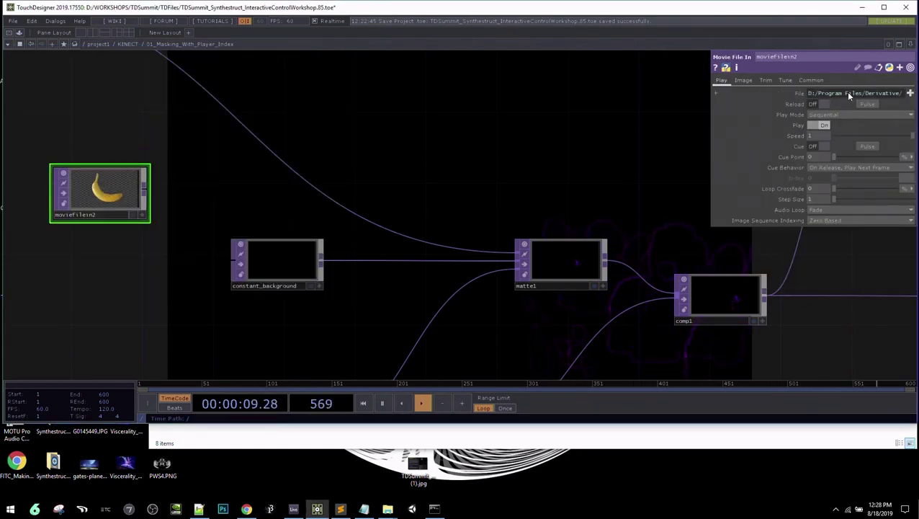
# Keep the new Movie File In node's default banana image and connect it to matte1's first input in place of switch_videoinput
pyautogui.click(909, 93)
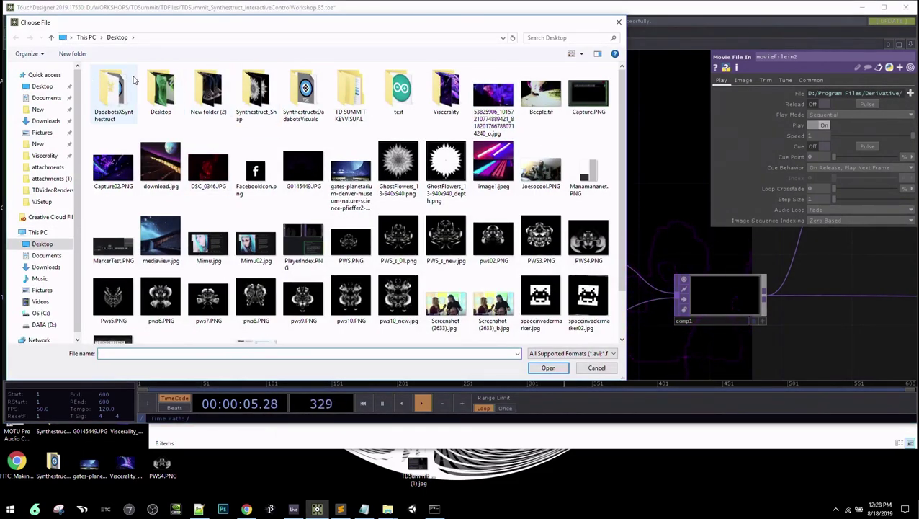
pyautogui.click(619, 23)
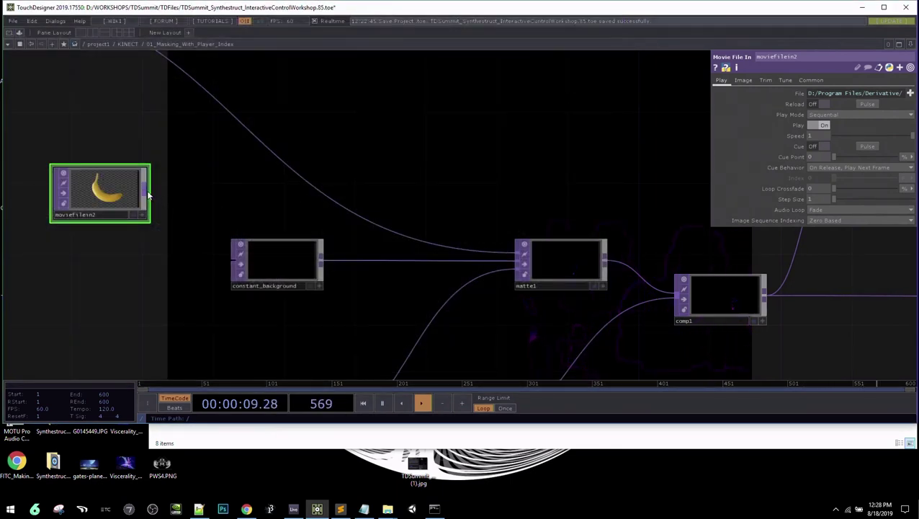
pyautogui.moveTo(148, 195); pyautogui.dragTo(314, 187)
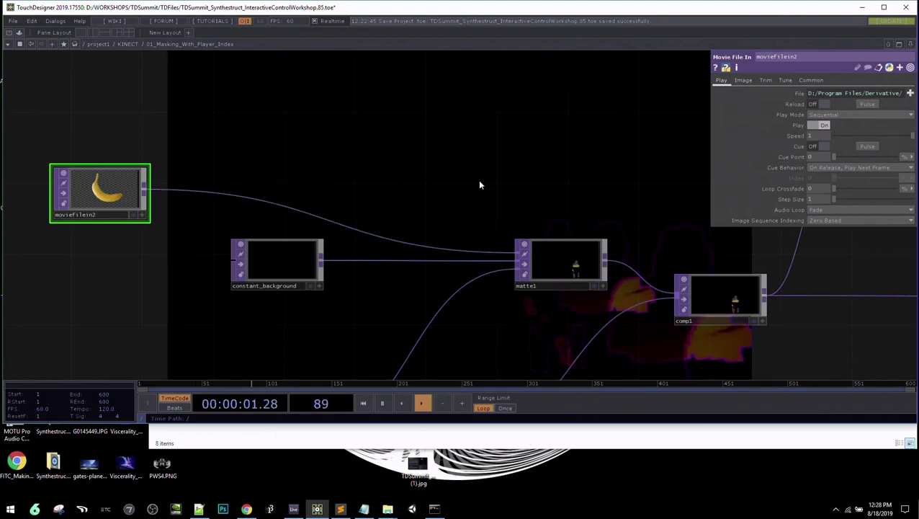
# Bypass the feedback1 node in the feedback loop between comp1 and comp2
pyautogui.moveTo(479, 185); pyautogui.dragTo(298, 144)
pyautogui.scroll(-3, 577, 310)
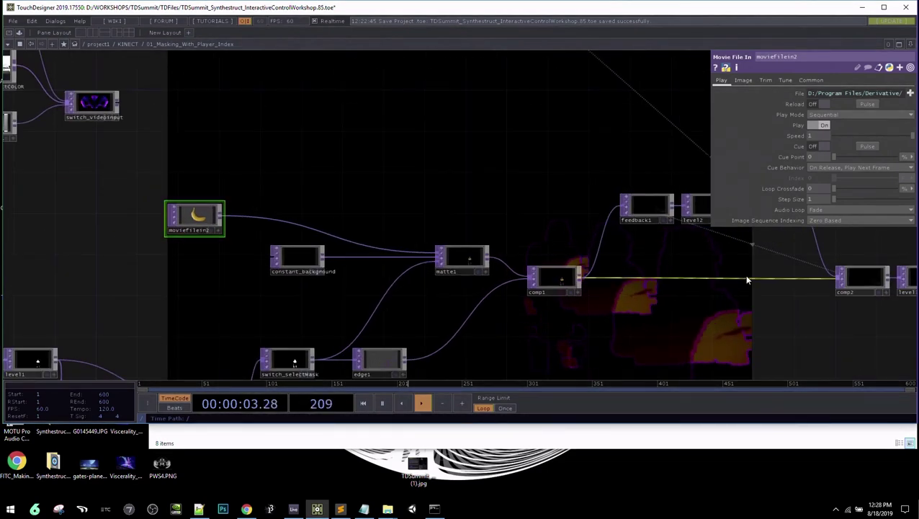
pyautogui.scroll(-2, 716, 281)
pyautogui.moveTo(696, 283); pyautogui.dragTo(657, 281)
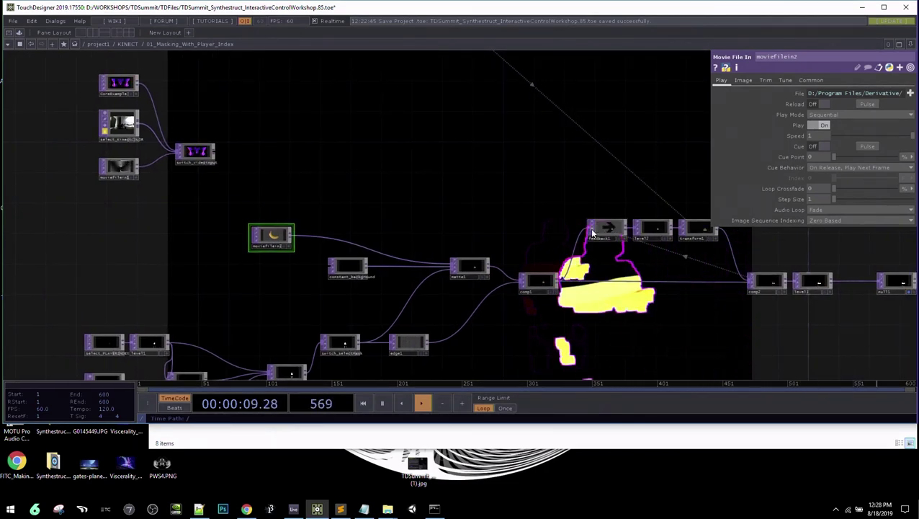
# Bypass the edge1 node between switch_selectMask and comp1
pyautogui.moveTo(553, 309); pyautogui.dragTo(613, 283)
pyautogui.scroll(5, 455, 322)
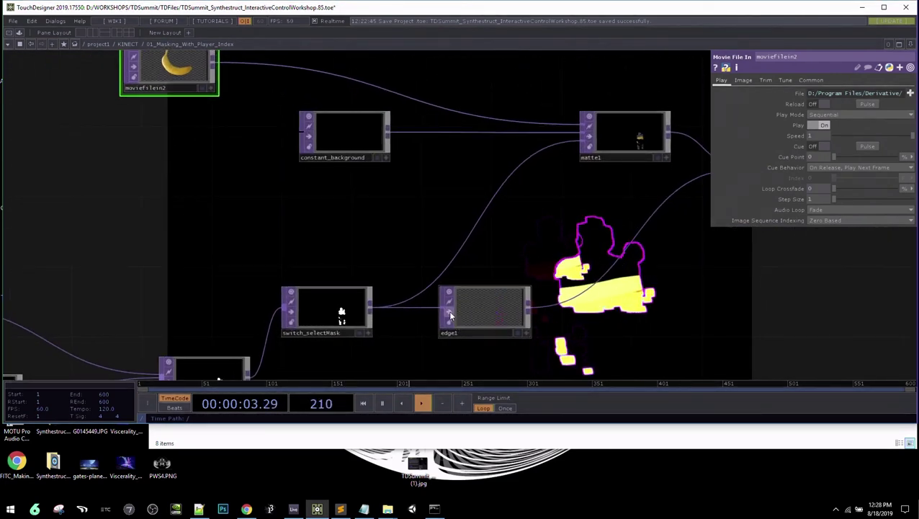
pyautogui.scroll(-4, 606, 310)
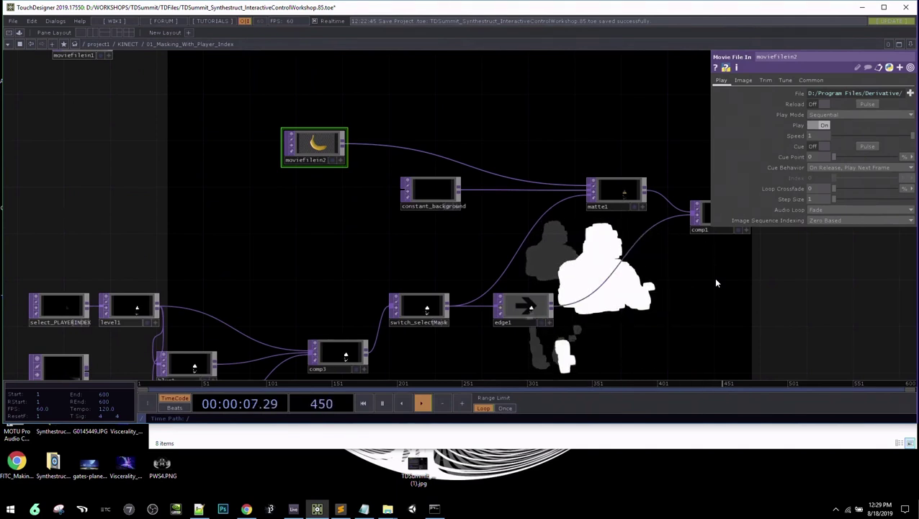
pyautogui.moveTo(716, 283); pyautogui.dragTo(688, 284)
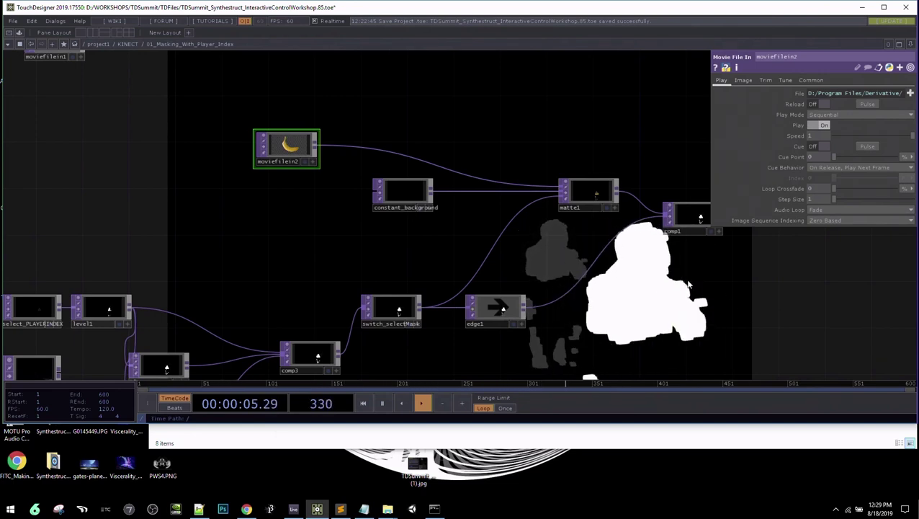
# Examine the masking network and select transform1 in the feedback branch to inspect its scale parameters
pyautogui.scroll(-4, 688, 284)
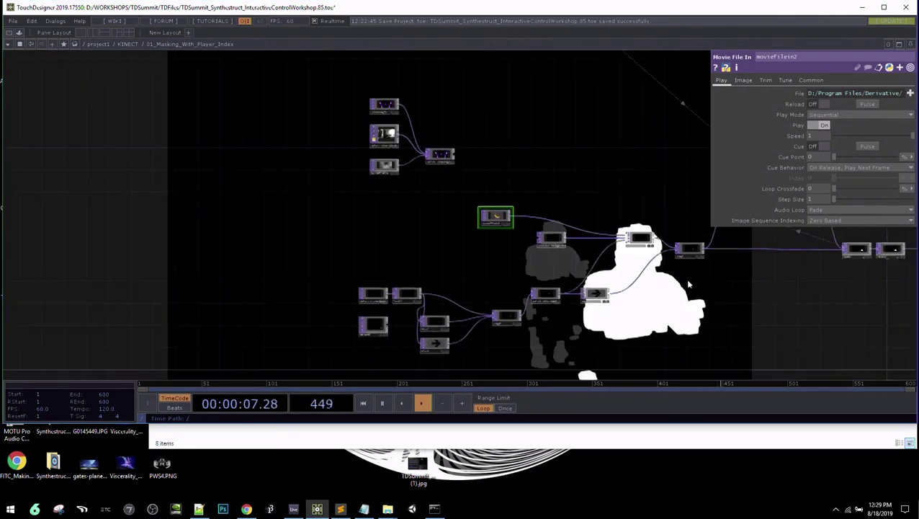
pyautogui.moveTo(612, 194); pyautogui.dragTo(599, 282)
pyautogui.moveTo(476, 260); pyautogui.dragTo(447, 299)
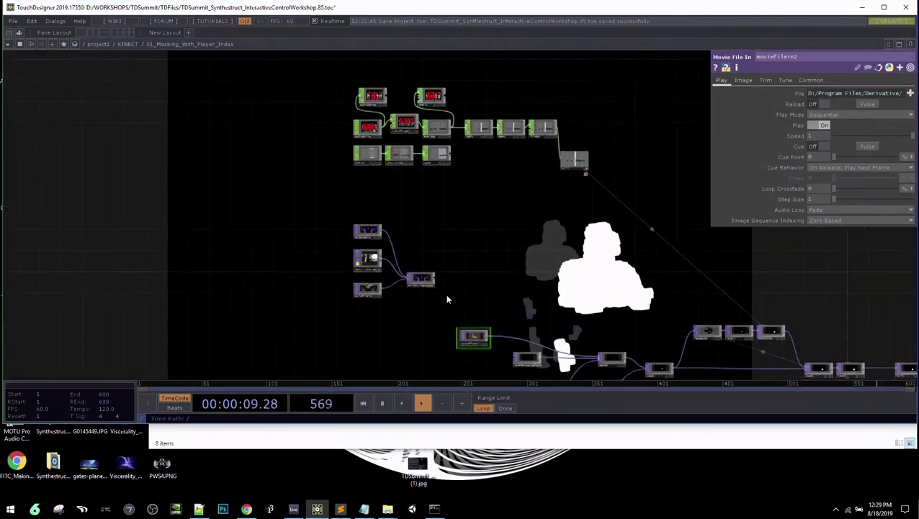
pyautogui.moveTo(535, 245); pyautogui.dragTo(324, 173)
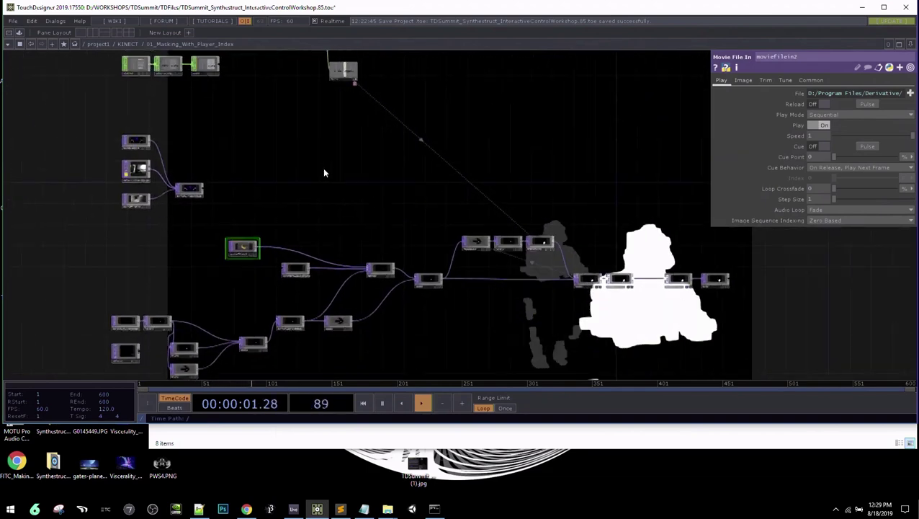
pyautogui.scroll(5, 597, 283)
pyautogui.click(469, 181)
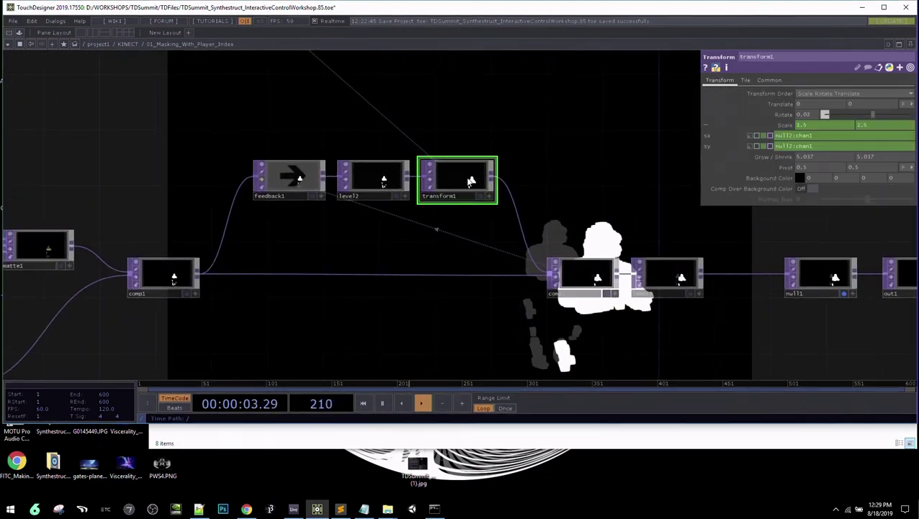
pyautogui.scroll(-2, 472, 245)
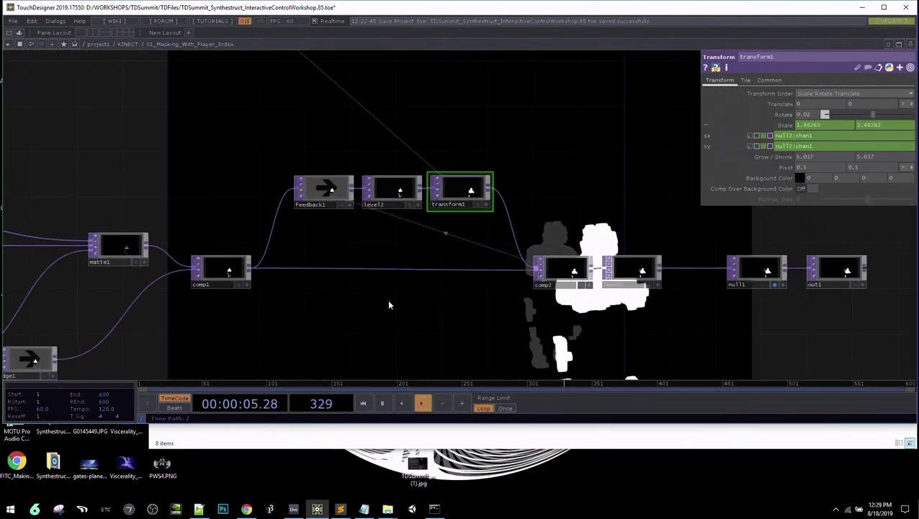
pyautogui.moveTo(390, 305); pyautogui.dragTo(687, 277)
pyautogui.moveTo(602, 298); pyautogui.dragTo(695, 286)
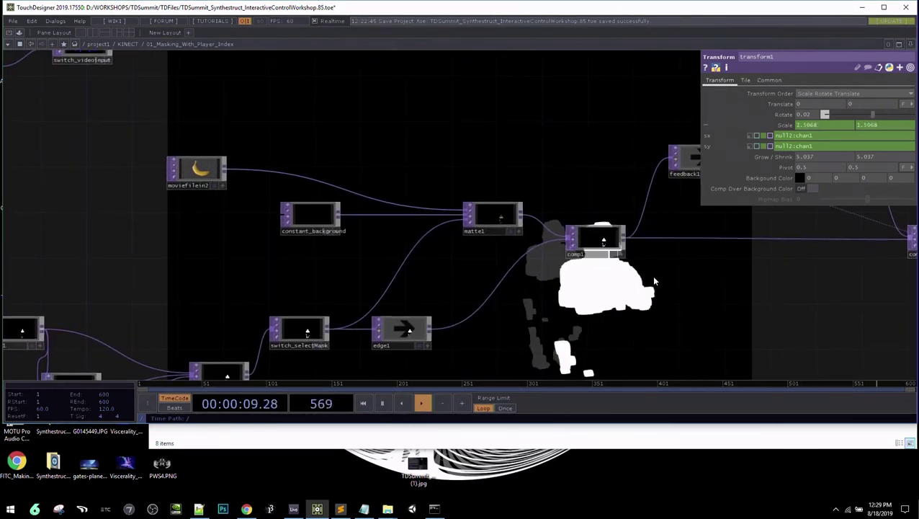
# Select moviefilein2 and trace its image through matte1, comp1 and the feedback loop to out1
pyautogui.click(196, 170)
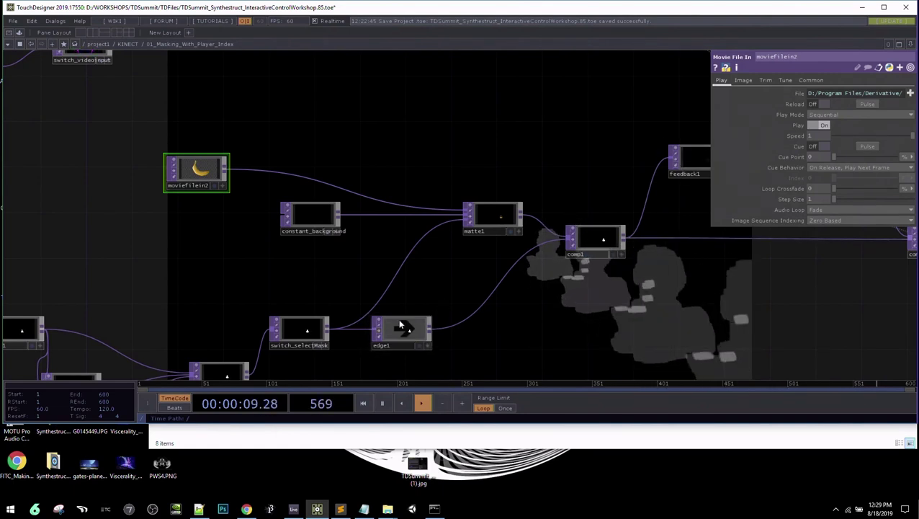
pyautogui.moveTo(612, 297); pyautogui.dragTo(453, 310)
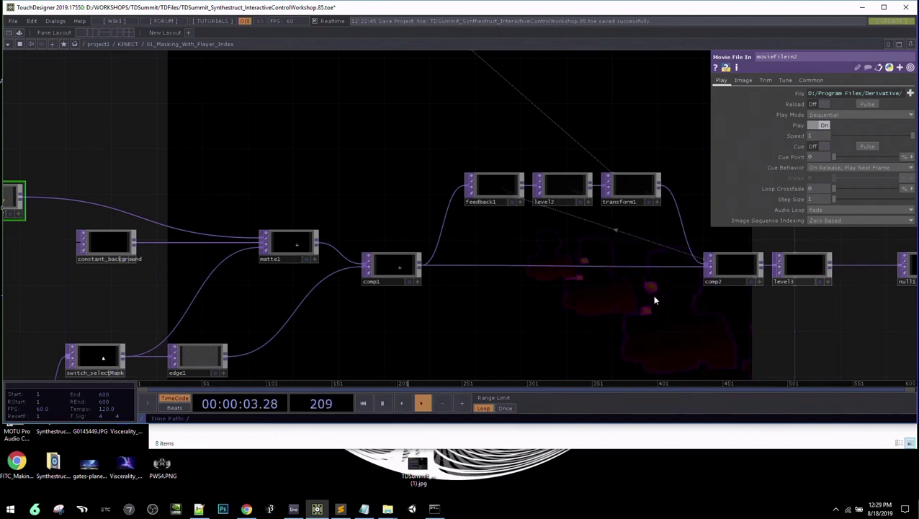
pyautogui.scroll(-5, 655, 300)
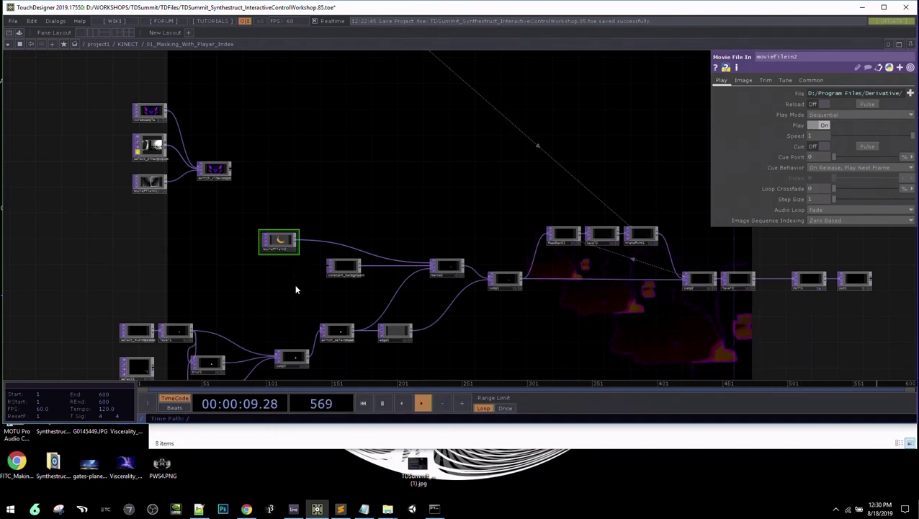
pyautogui.scroll(5, 295, 289)
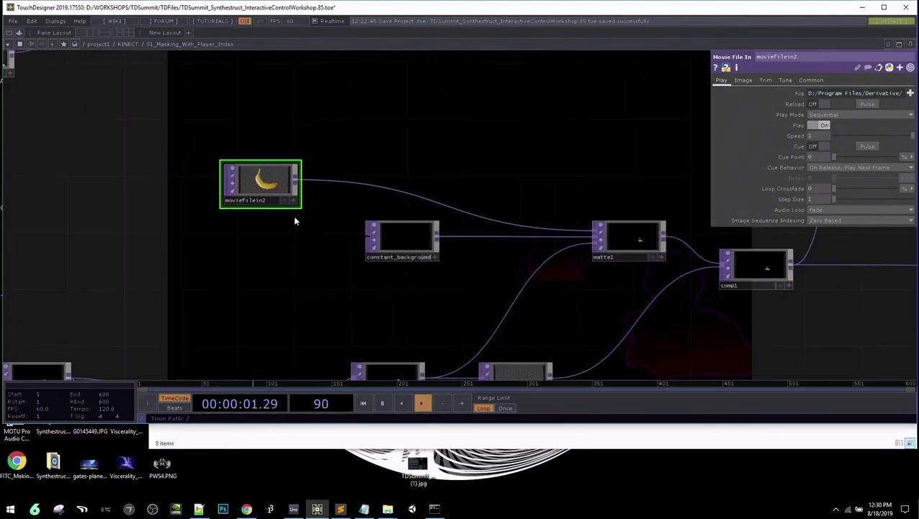
pyautogui.scroll(-3, 400, 271)
pyautogui.moveTo(763, 294); pyautogui.dragTo(414, 337)
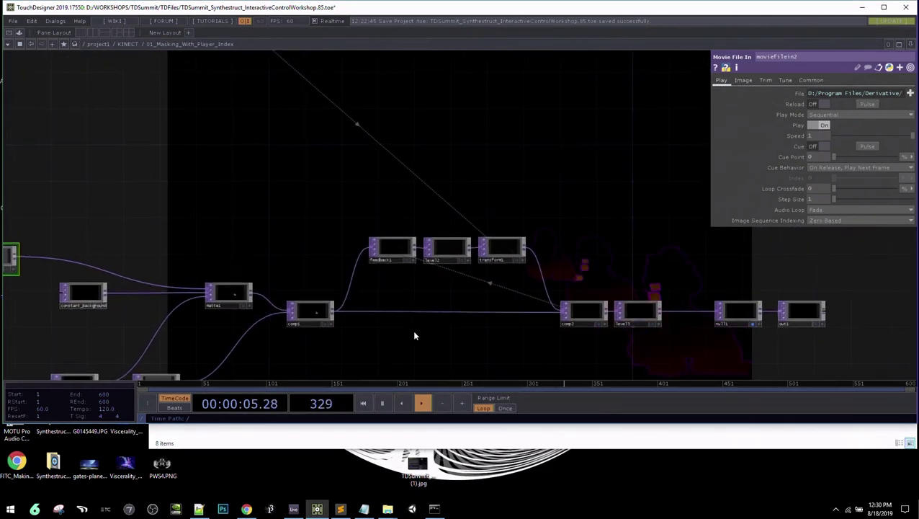
pyautogui.scroll(-2, 415, 336)
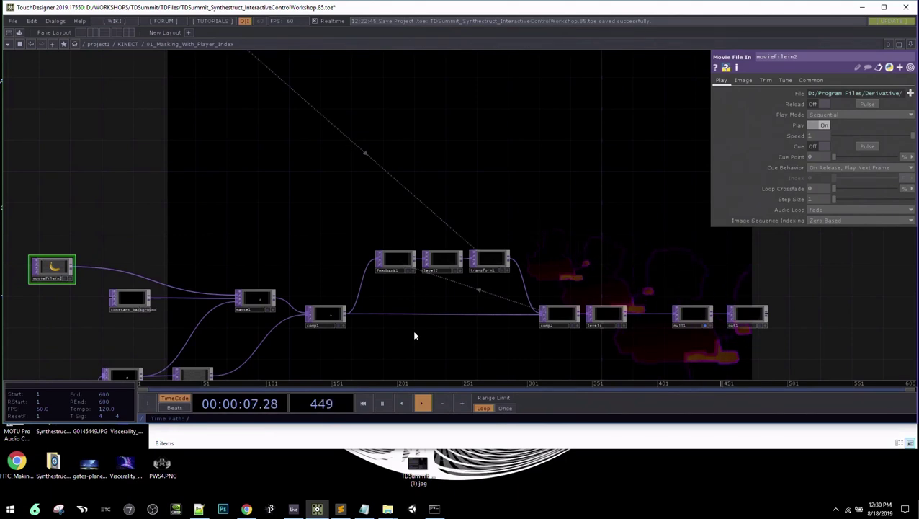
pyautogui.scroll(-3, 414, 335)
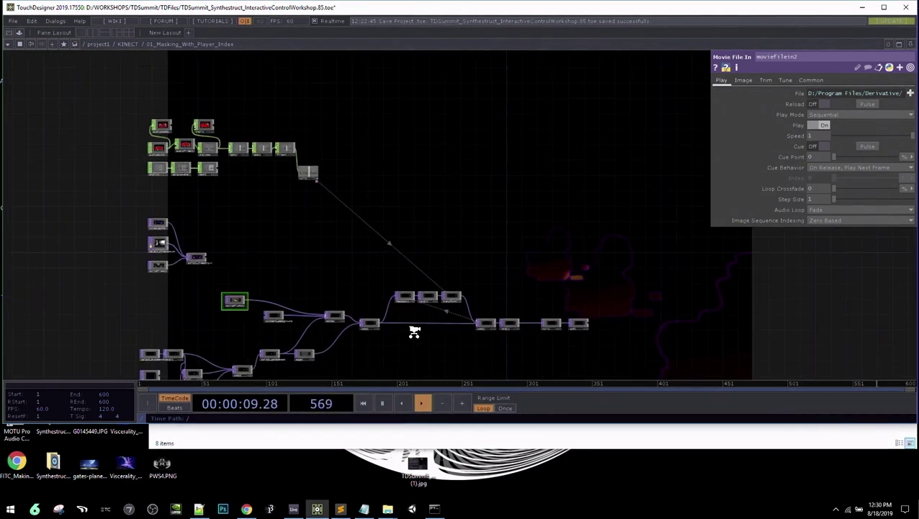
pyautogui.scroll(-3, 414, 332)
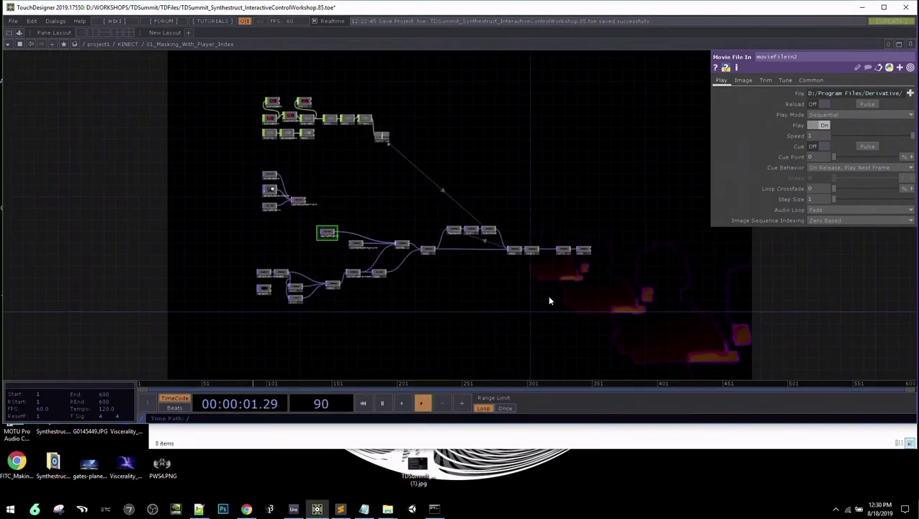
# Leave the masking network for KINECT and open the 02_PointCloud component to examine its operator chain
pyautogui.scroll(-2, 549, 301)
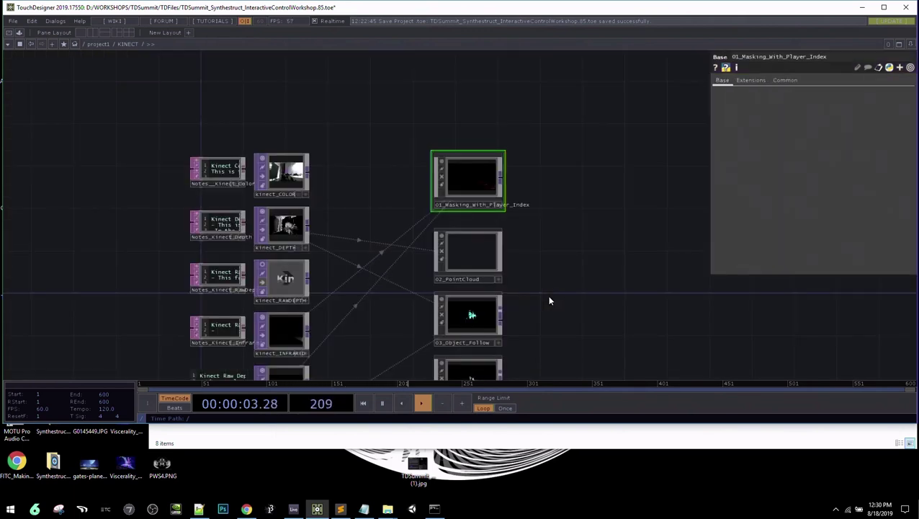
pyautogui.click(483, 256)
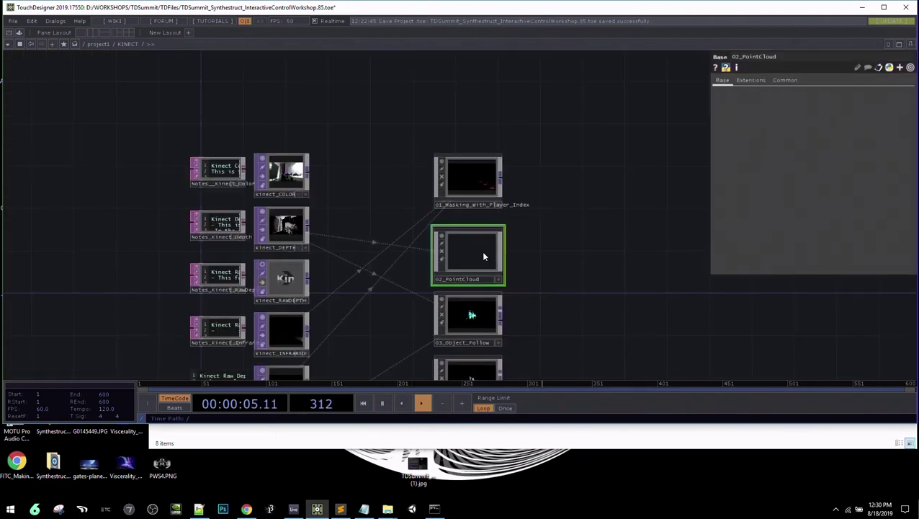
pyautogui.scroll(3, 483, 257)
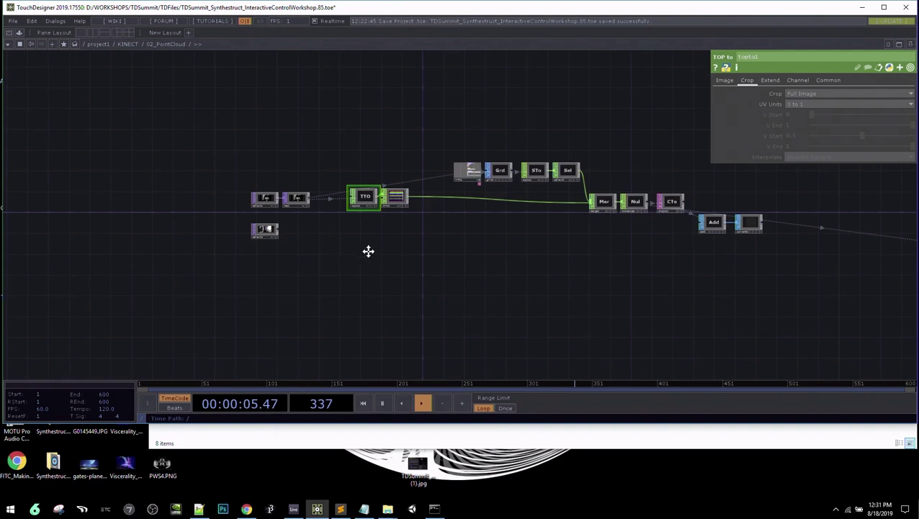
pyautogui.moveTo(368, 251); pyautogui.dragTo(385, 216)
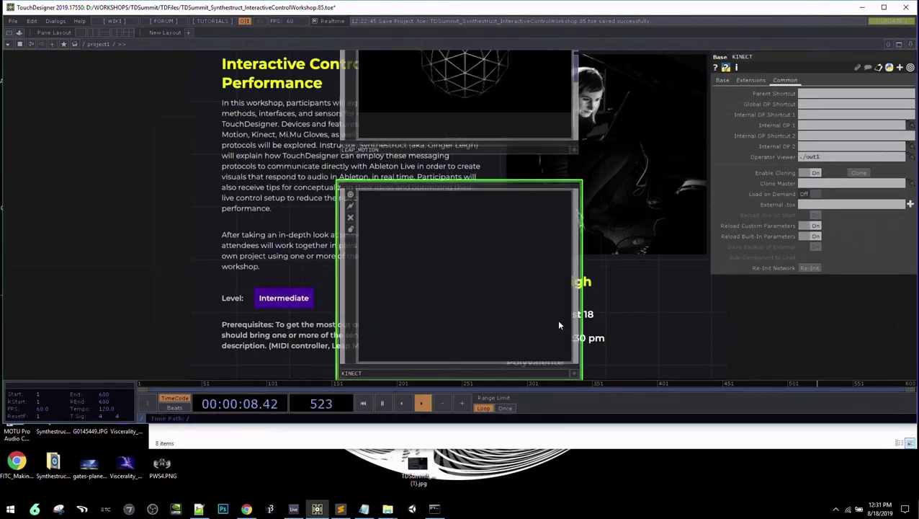
# Return to the KINECT network and examine the kinect_DEPTH image closely alongside its depth notes
pyautogui.press('i')
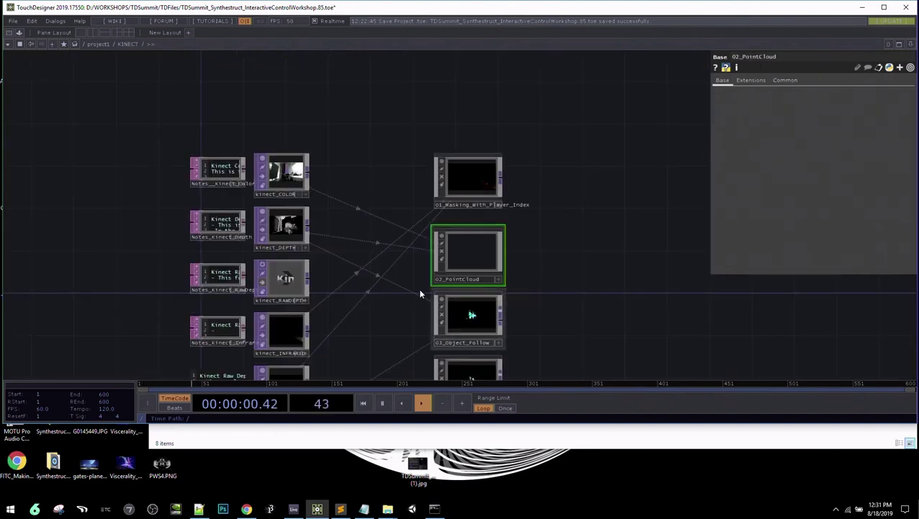
pyautogui.scroll(5, 469, 247)
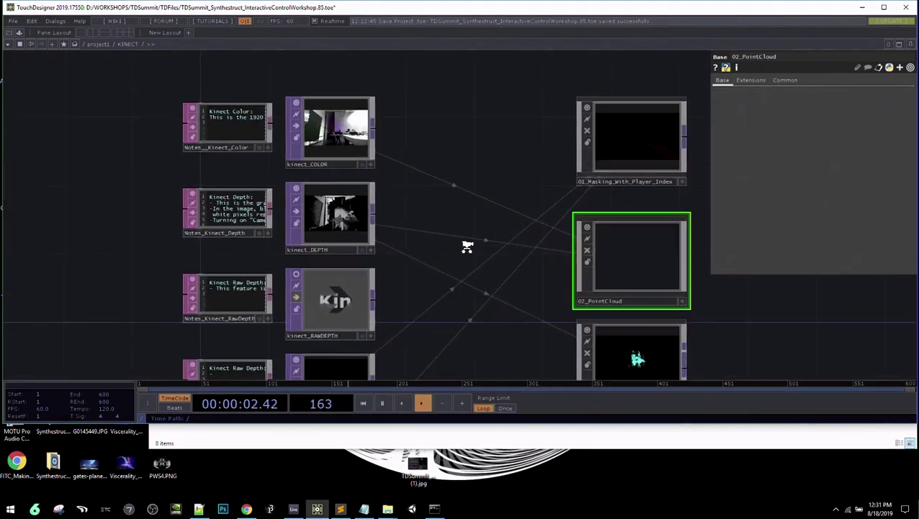
pyautogui.scroll(4, 506, 210)
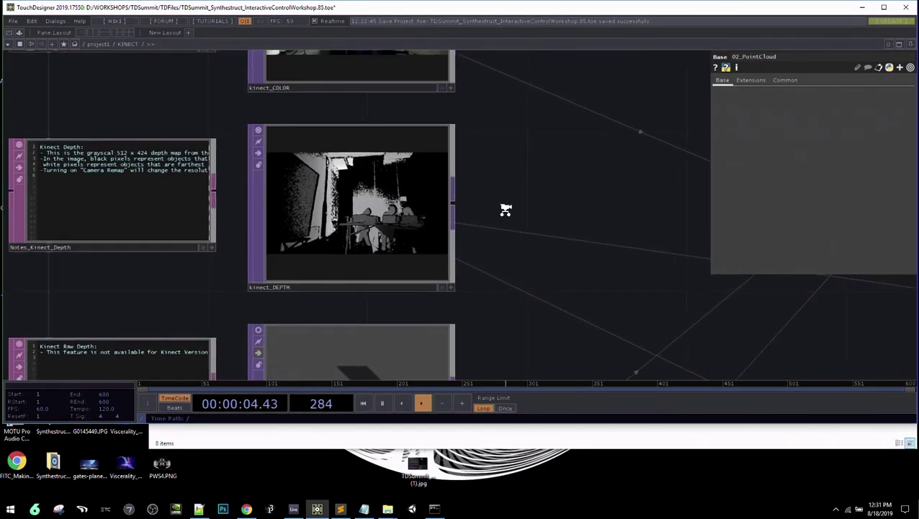
pyautogui.scroll(1, 505, 209)
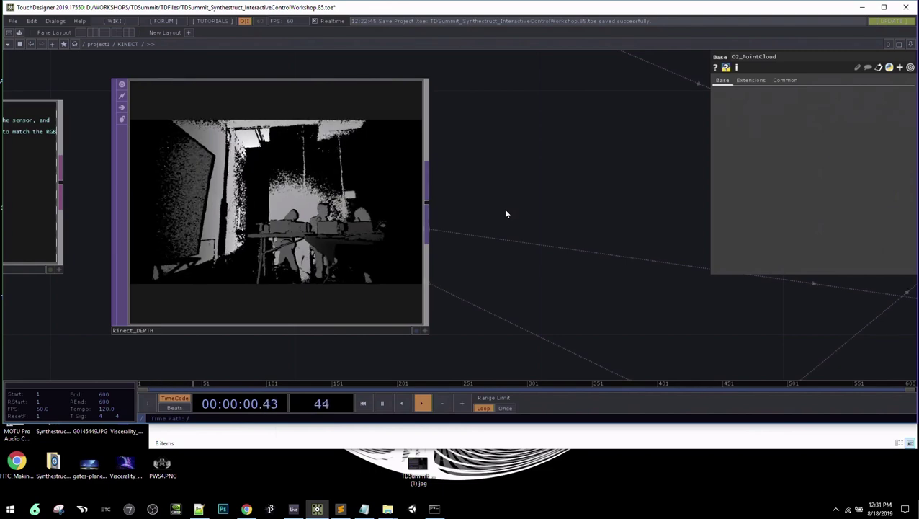
pyautogui.moveTo(505, 255); pyautogui.dragTo(595, 265)
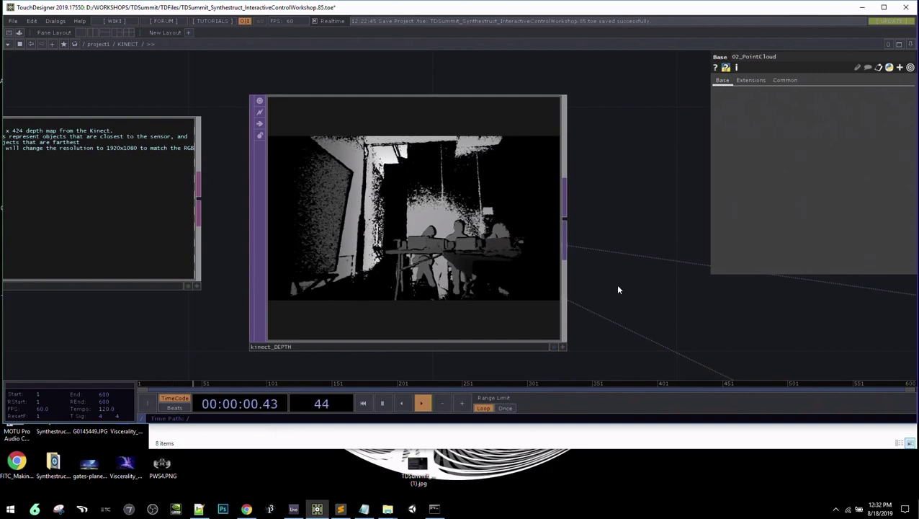
pyautogui.moveTo(618, 290); pyautogui.dragTo(619, 250)
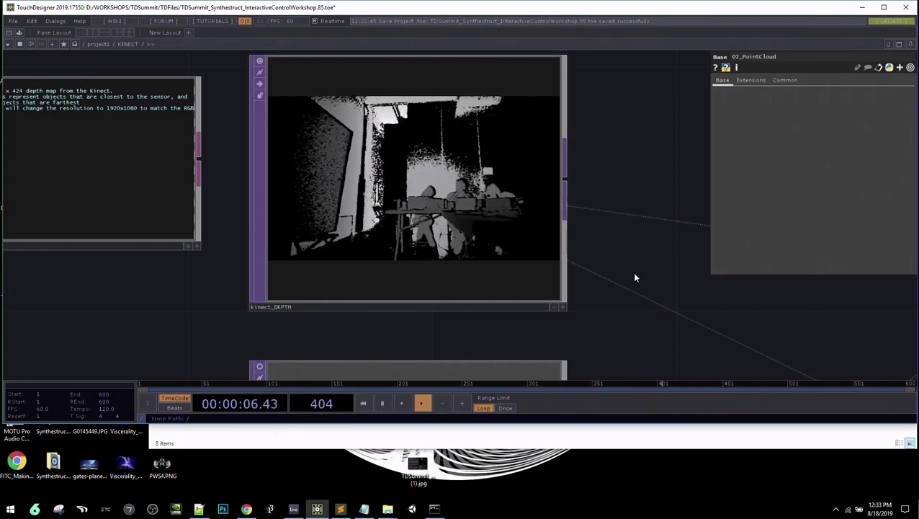
pyautogui.scroll(-2, 633, 272)
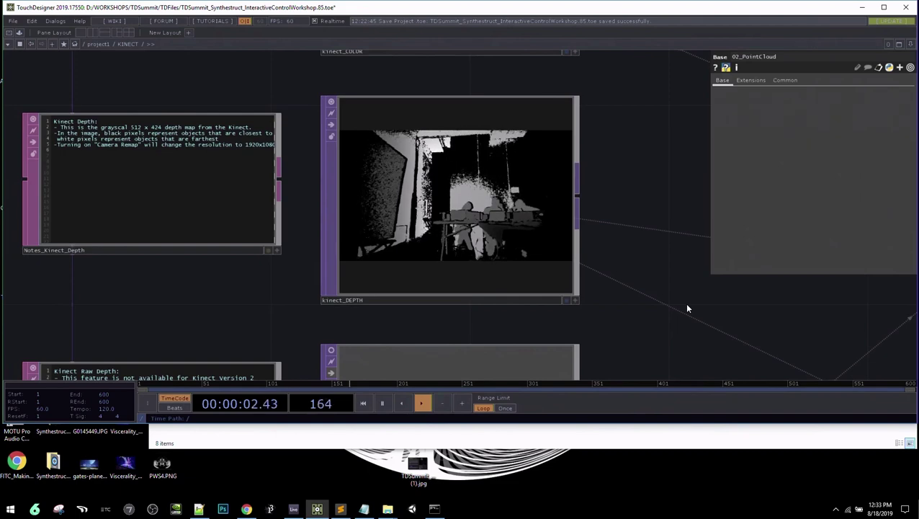
pyautogui.scroll(-3, 640, 301)
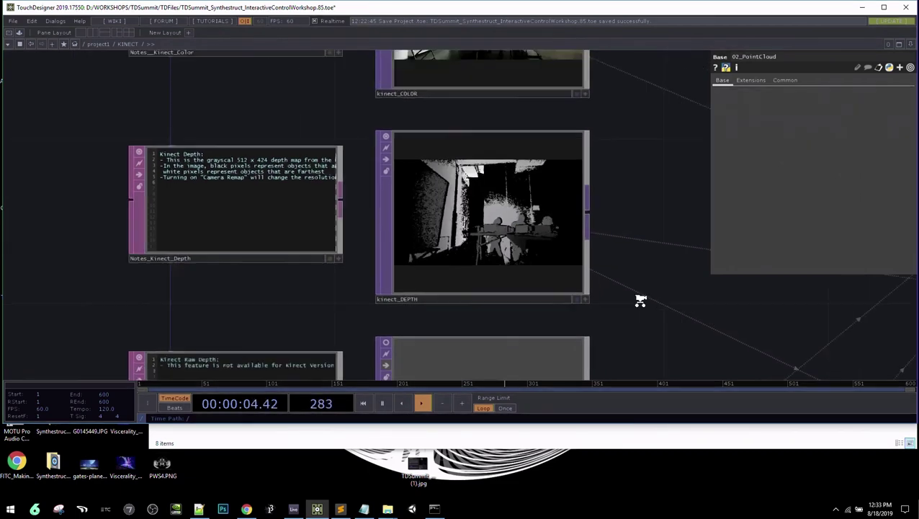
pyautogui.moveTo(576, 276); pyautogui.dragTo(87, 222)
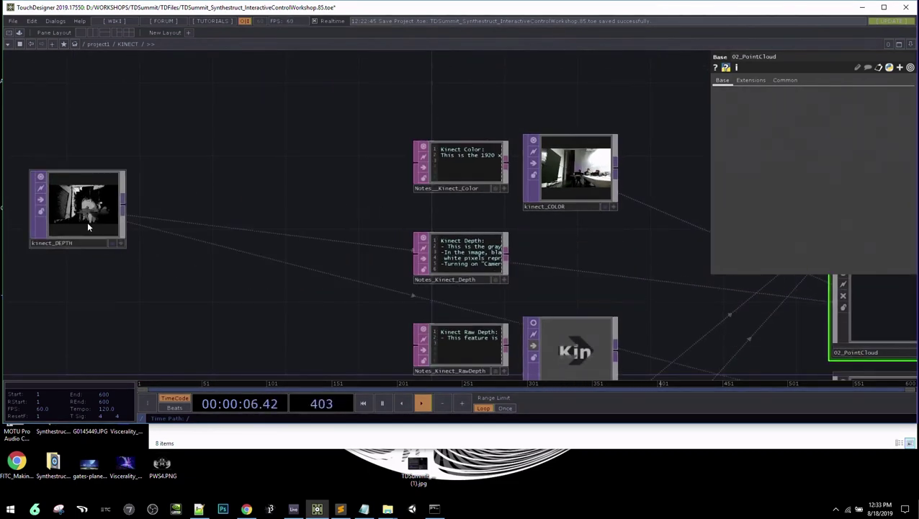
pyautogui.scroll(-2, 87, 221)
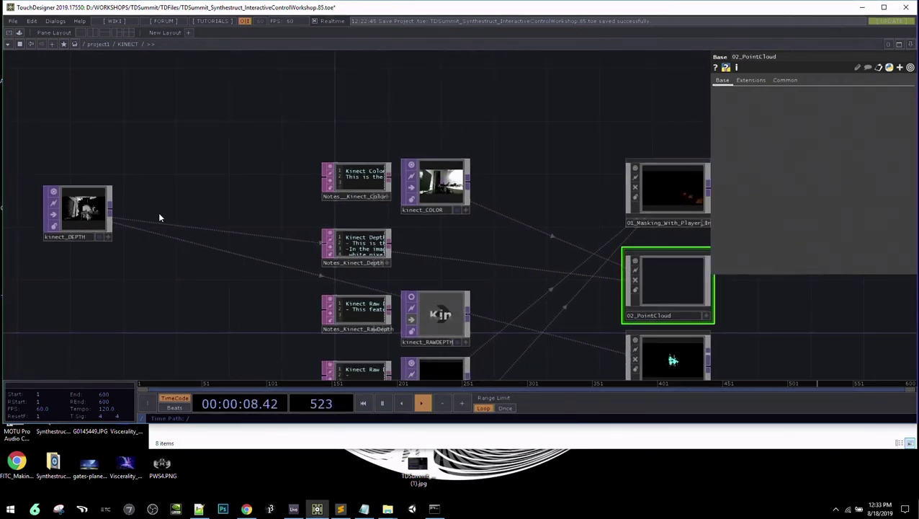
pyautogui.moveTo(96, 214); pyautogui.dragTo(446, 254)
pyautogui.scroll(5, 502, 308)
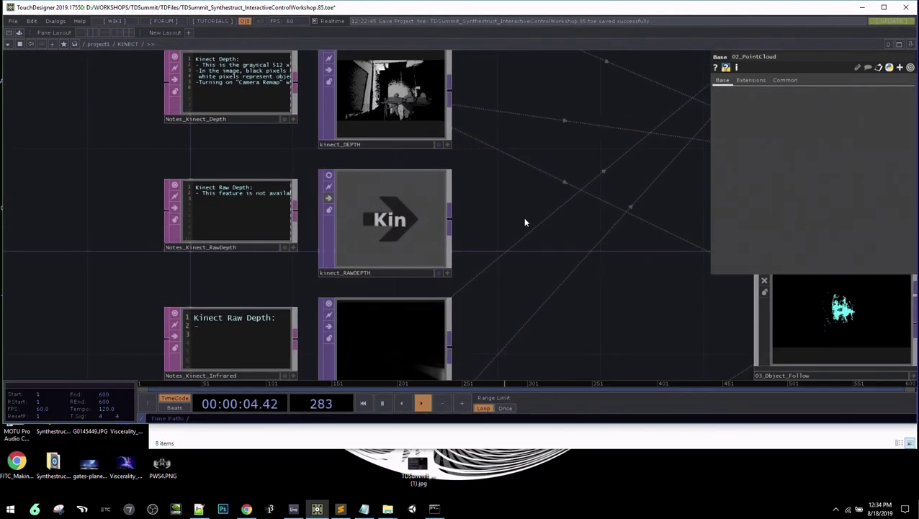
# Examine the infrared image from the kinect_INFRARED operator up close
pyautogui.moveTo(535, 277); pyautogui.dragTo(555, 188)
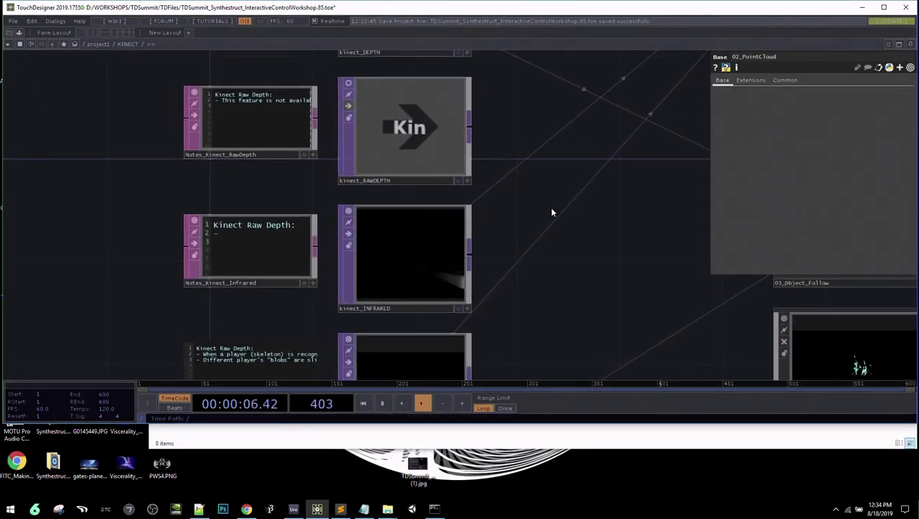
pyautogui.press('Tab')
pyautogui.click(505, 90)
pyautogui.scroll(3, 474, 256)
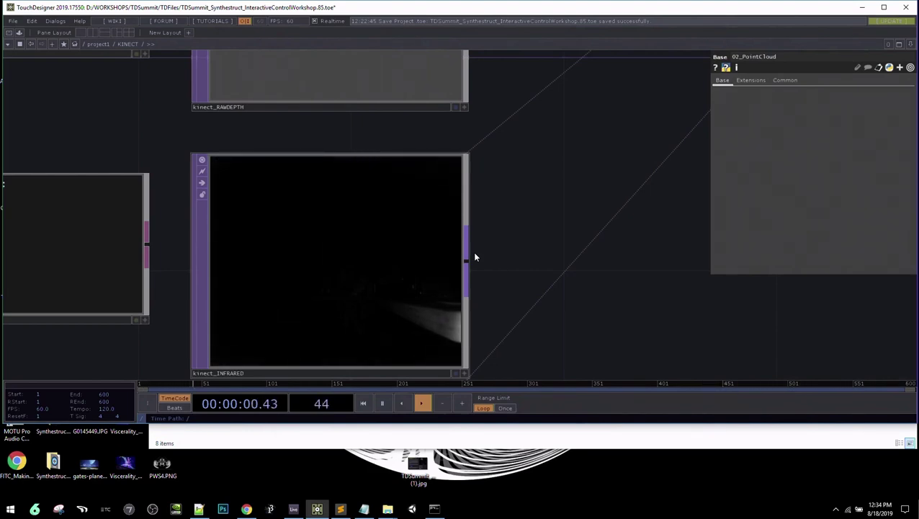
pyautogui.scroll(-3, 473, 252)
pyautogui.scroll(-3, 587, 271)
pyautogui.scroll(-1, 587, 270)
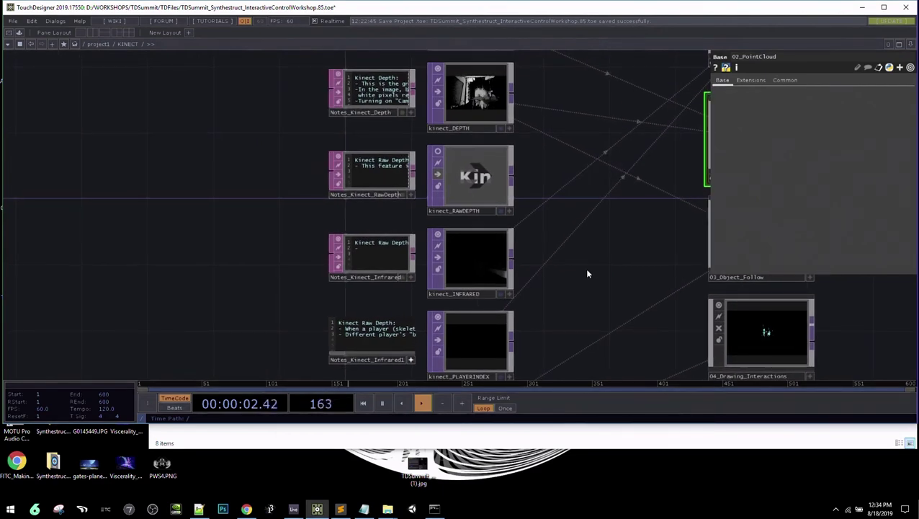
# Inspect the kinect_DEPTH image closely and compare it with the kinect_COLOR feed
pyautogui.moveTo(587, 274); pyautogui.dragTo(574, 295)
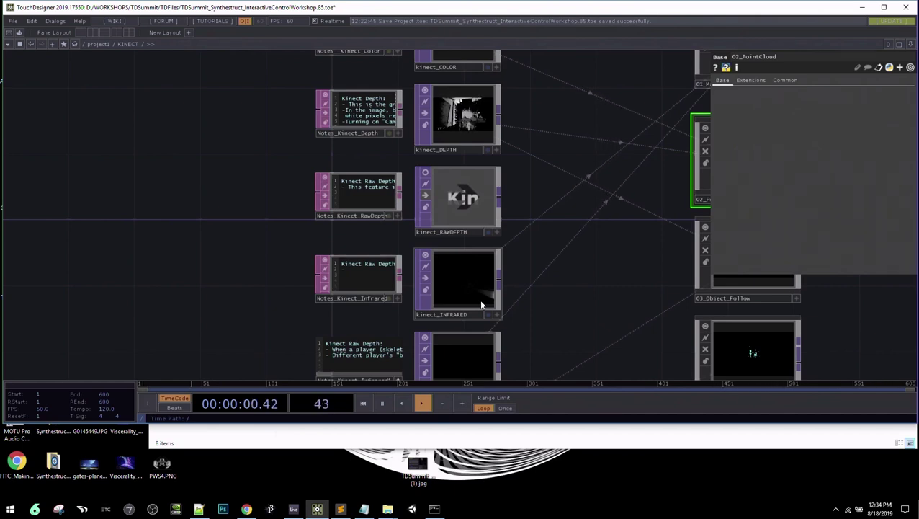
pyautogui.scroll(4, 465, 180)
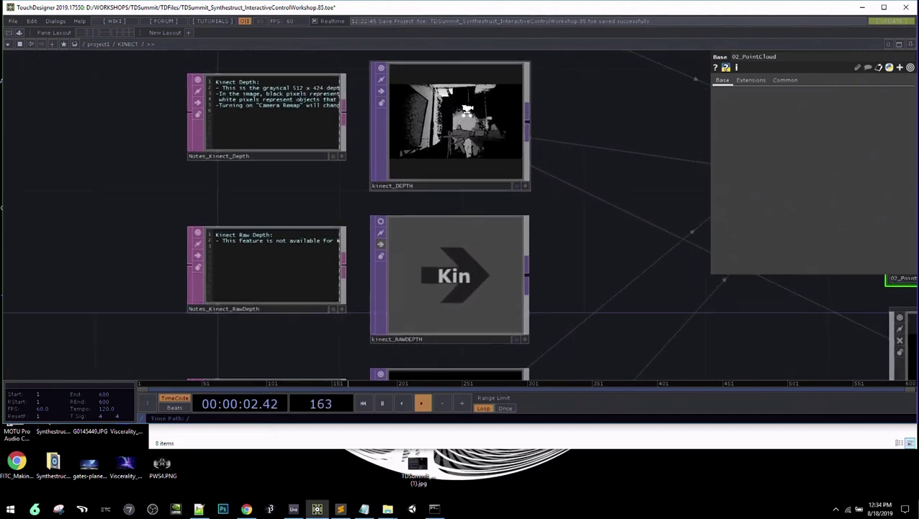
pyautogui.scroll(3, 601, 138)
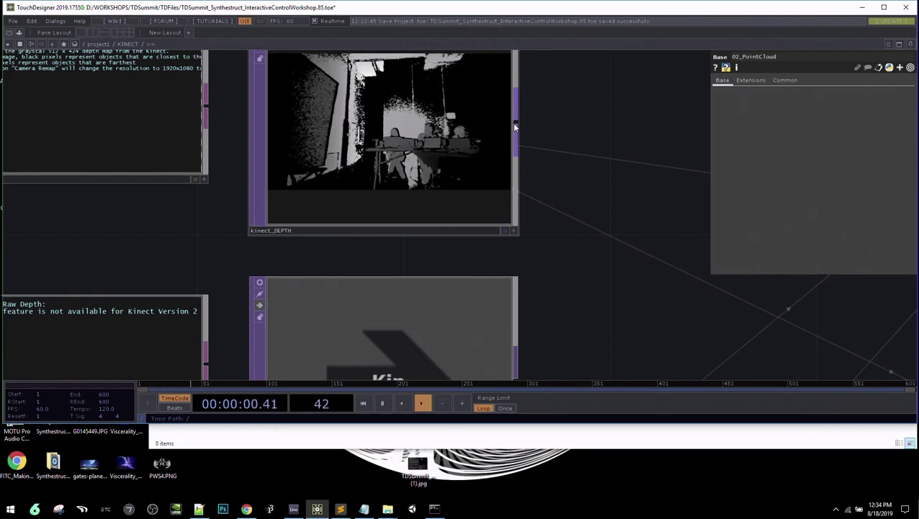
pyautogui.scroll(-4, 512, 121)
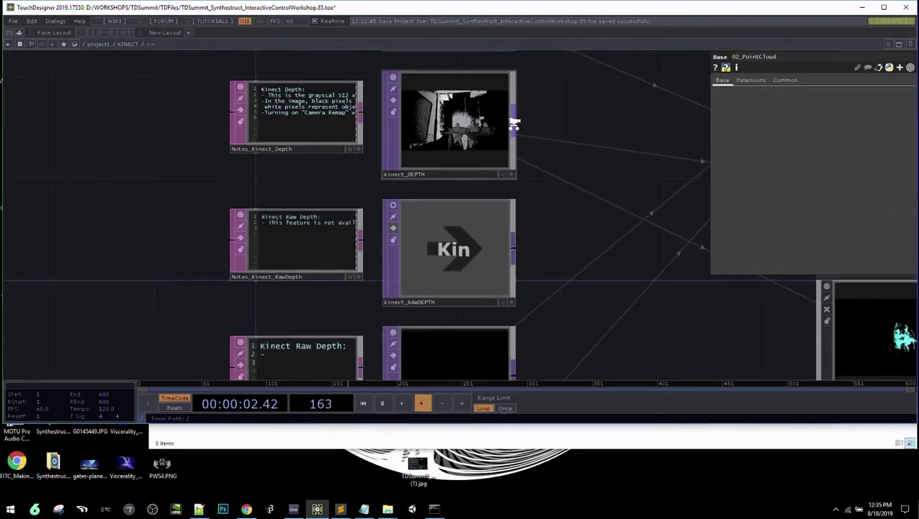
pyautogui.moveTo(574, 114); pyautogui.dragTo(502, 247)
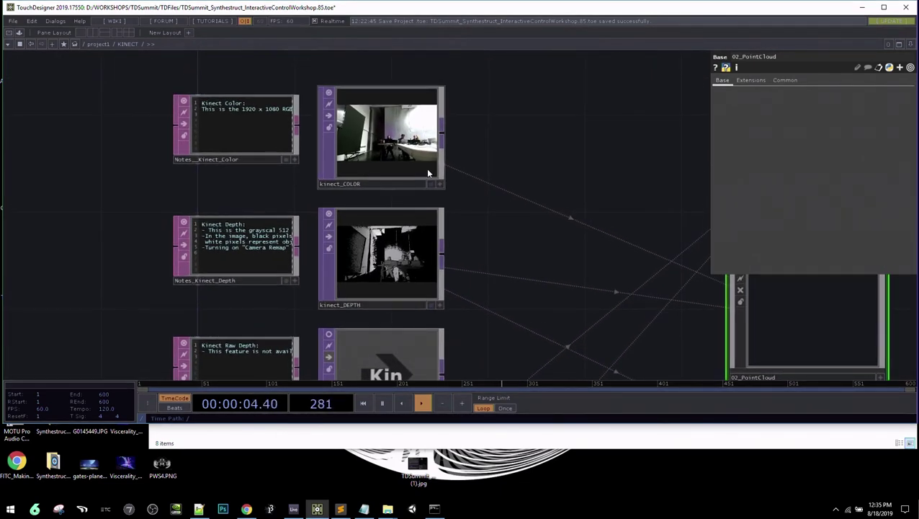
pyautogui.moveTo(496, 286); pyautogui.dragTo(521, 57)
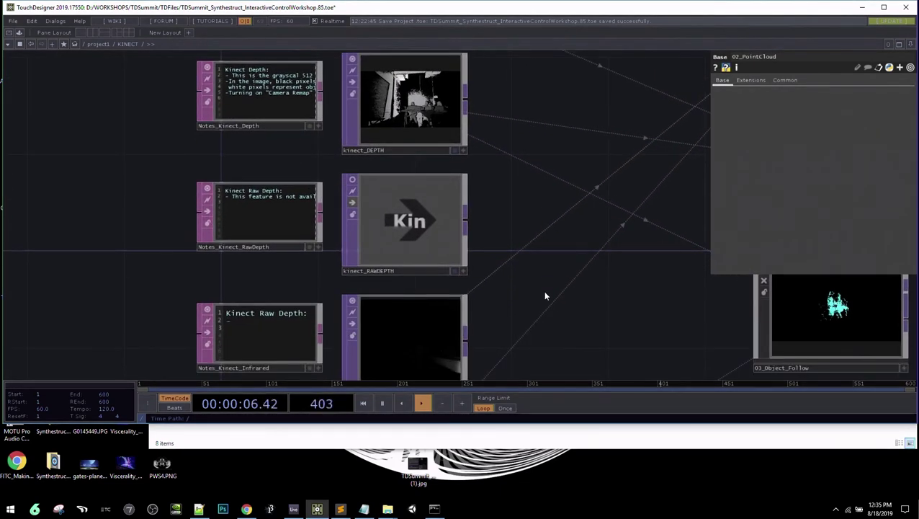
# Examine the tracked person's silhouette in the kinect_PLAYERINDEX operator
pyautogui.moveTo(546, 297); pyautogui.dragTo(553, 127)
pyautogui.moveTo(521, 308)
pyautogui.mouseDown()
pyautogui.moveTo(529, 225)
pyautogui.moveTo(534, 297)
pyautogui.mouseUp()
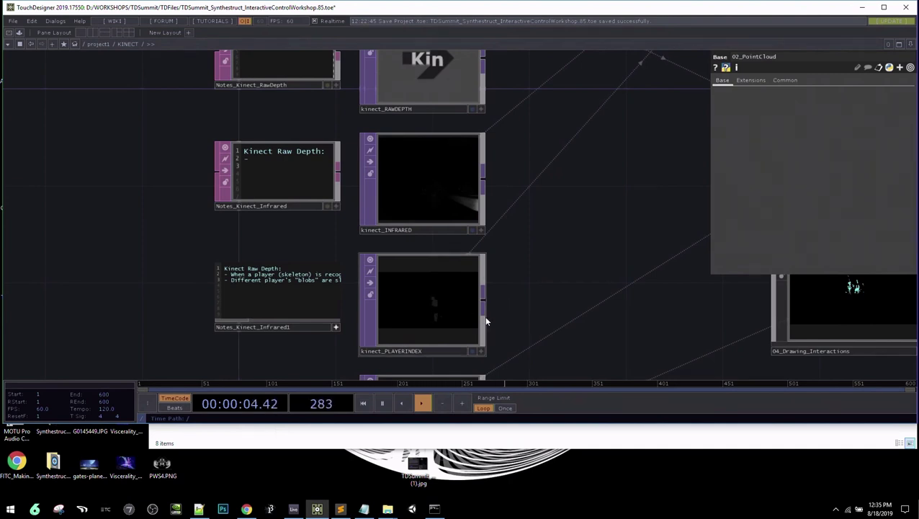
pyautogui.scroll(5, 508, 320)
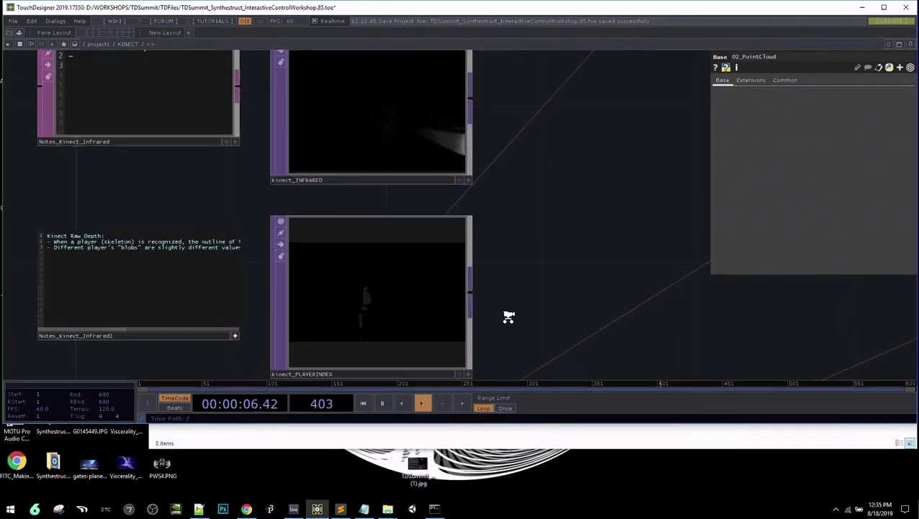
pyautogui.scroll(3, 550, 293)
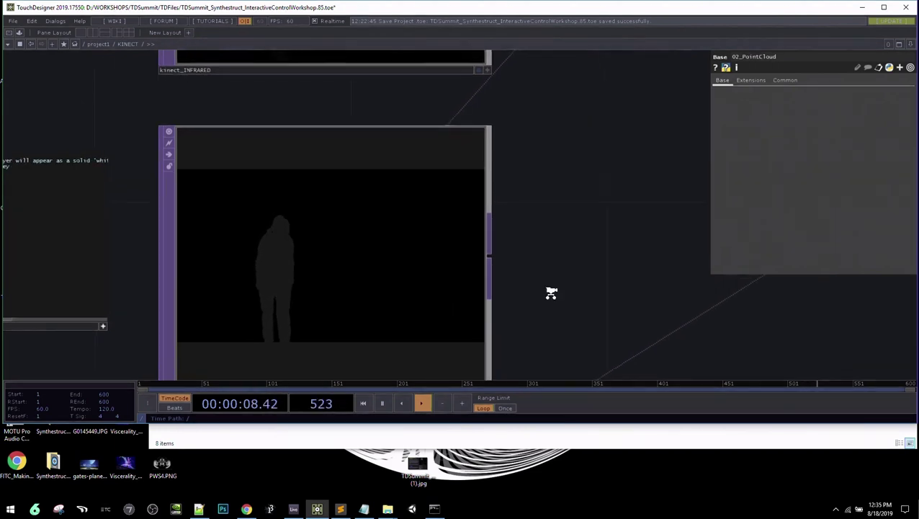
pyautogui.moveTo(572, 276); pyautogui.dragTo(634, 248)
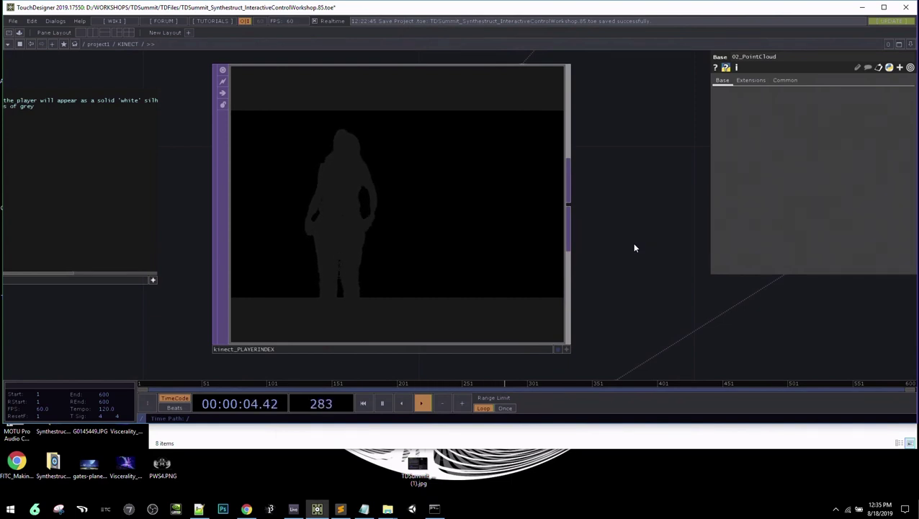
pyautogui.scroll(-1, 634, 245)
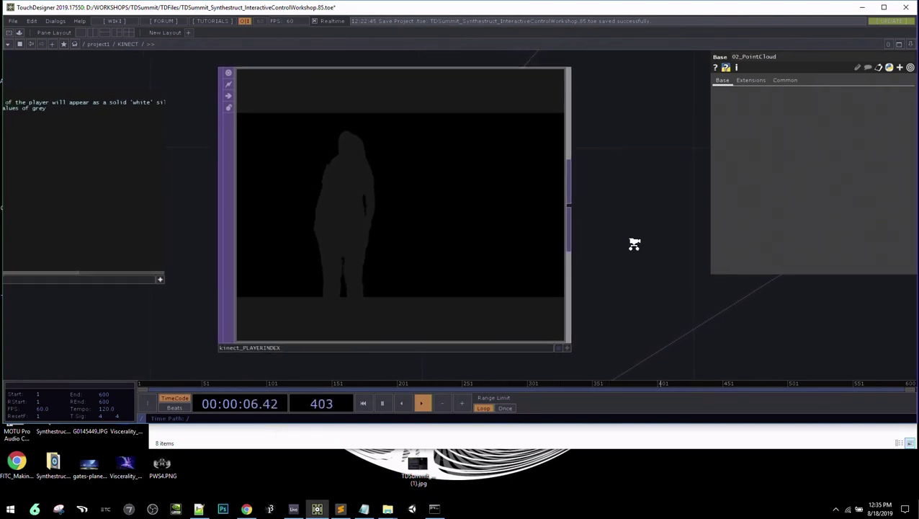
pyautogui.scroll(-1, 634, 244)
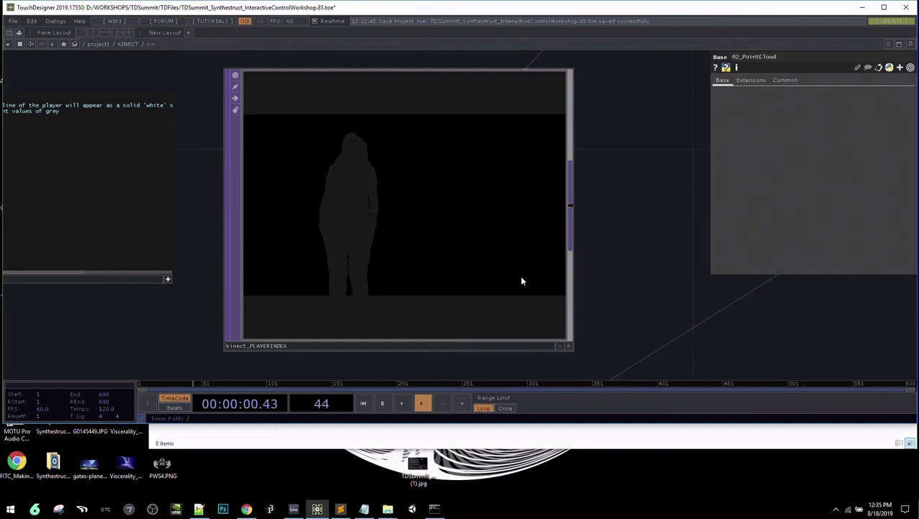
pyautogui.scroll(-3, 522, 281)
pyautogui.scroll(3, 522, 281)
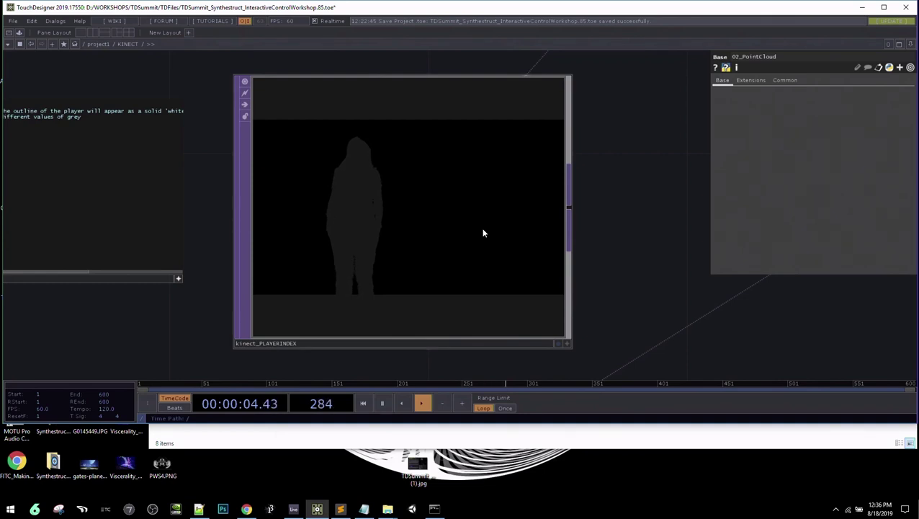
# Inspect the kinect1 operator's parameters, including Max Players, and the hand-tip channels in select1
pyautogui.scroll(-5, 483, 233)
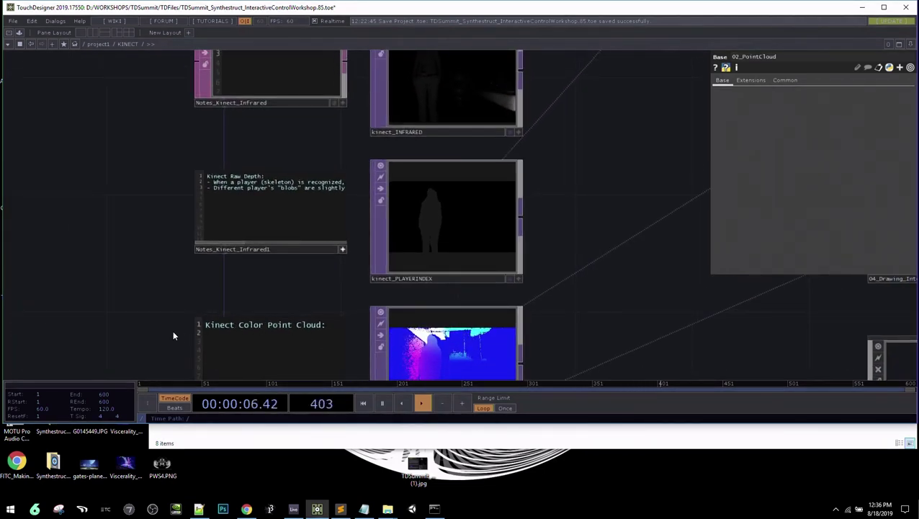
pyautogui.moveTo(173, 335); pyautogui.dragTo(219, 138)
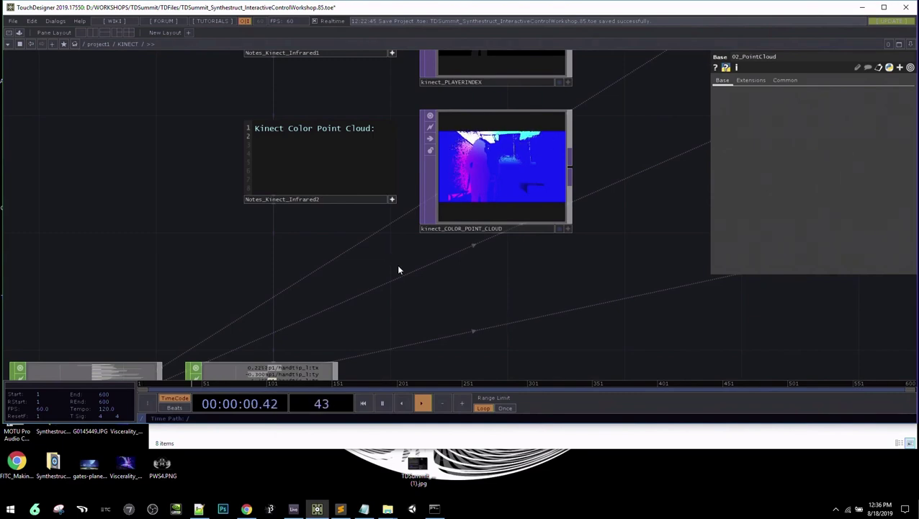
pyautogui.moveTo(399, 270); pyautogui.dragTo(513, 174)
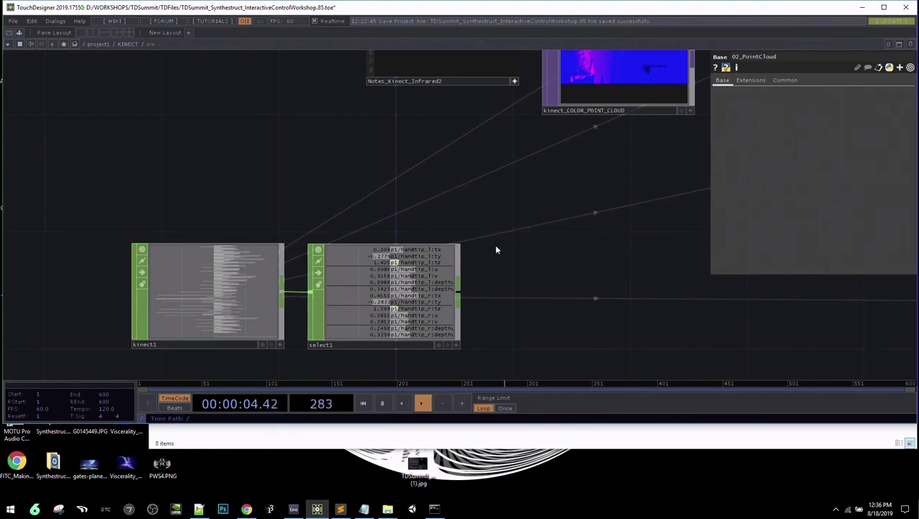
pyautogui.scroll(1, 496, 250)
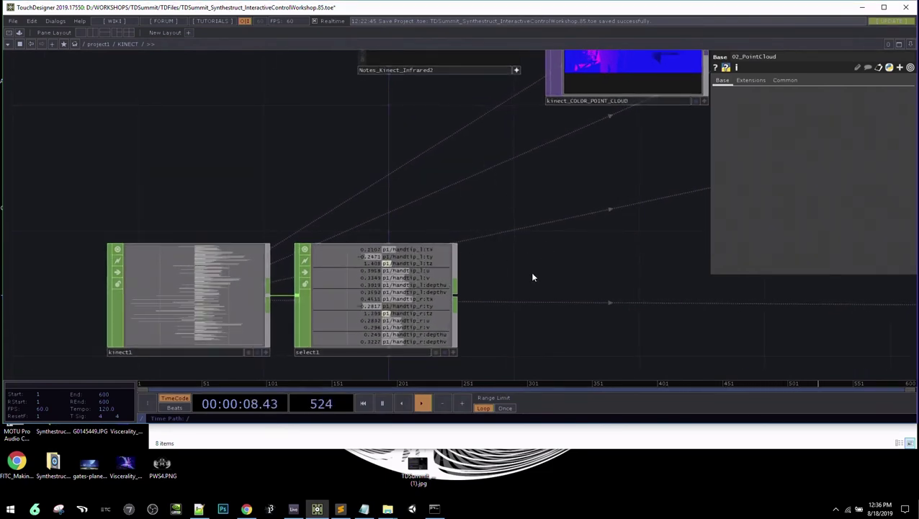
pyautogui.moveTo(533, 277); pyautogui.dragTo(608, 257)
pyautogui.scroll(5, 385, 342)
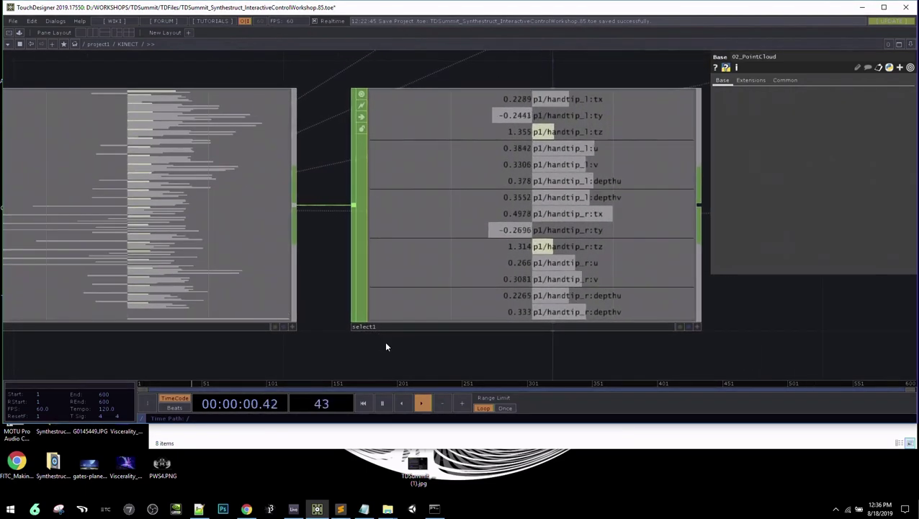
pyautogui.click(273, 269)
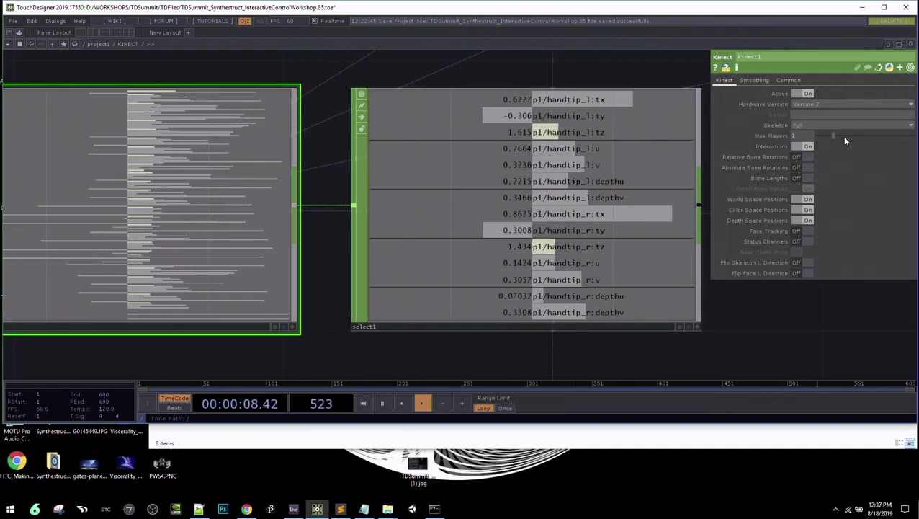
pyautogui.moveTo(840, 136)
pyautogui.mouseDown()
pyautogui.moveTo(853, 136)
pyautogui.moveTo(834, 137)
pyautogui.mouseUp()
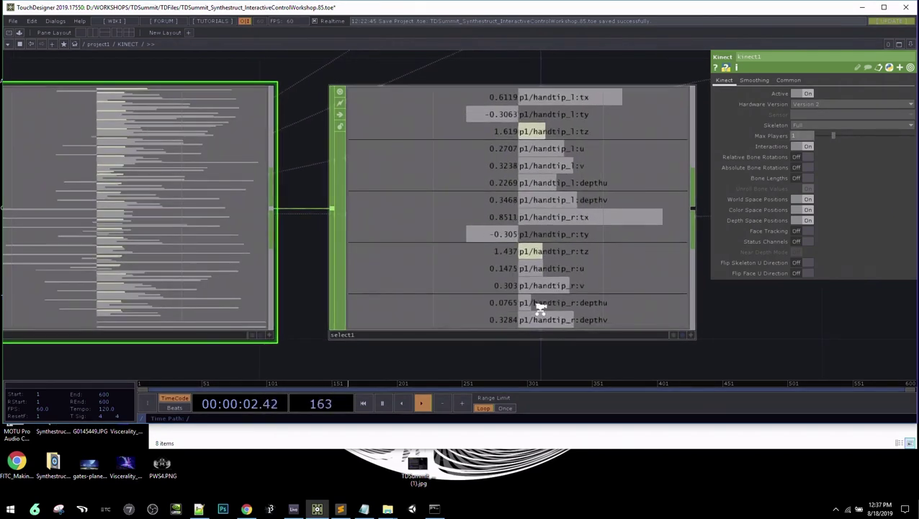
pyautogui.scroll(-5, 540, 308)
pyautogui.moveTo(661, 317); pyautogui.dragTo(400, 225)
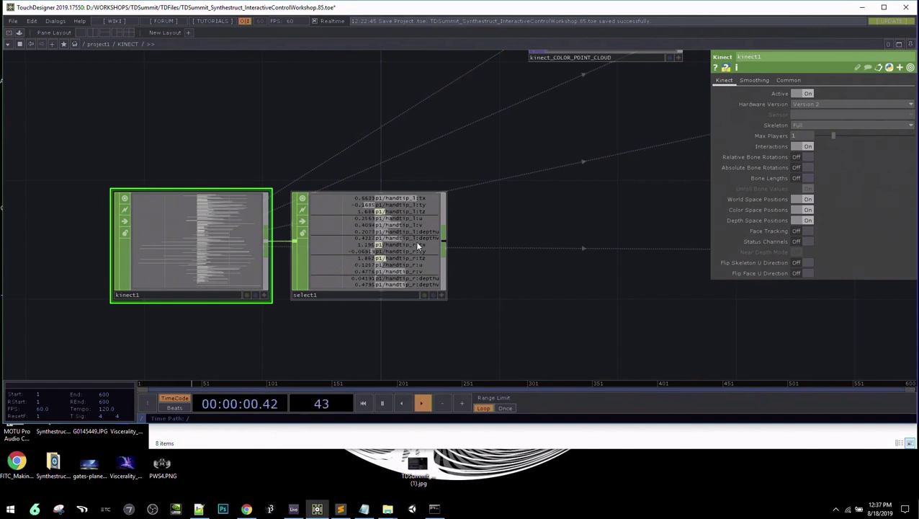
# Examine the kinect_COLOR_POINT_CLOUD image and how position is encoded as colour
pyautogui.moveTo(479, 155); pyautogui.dragTo(452, 228)
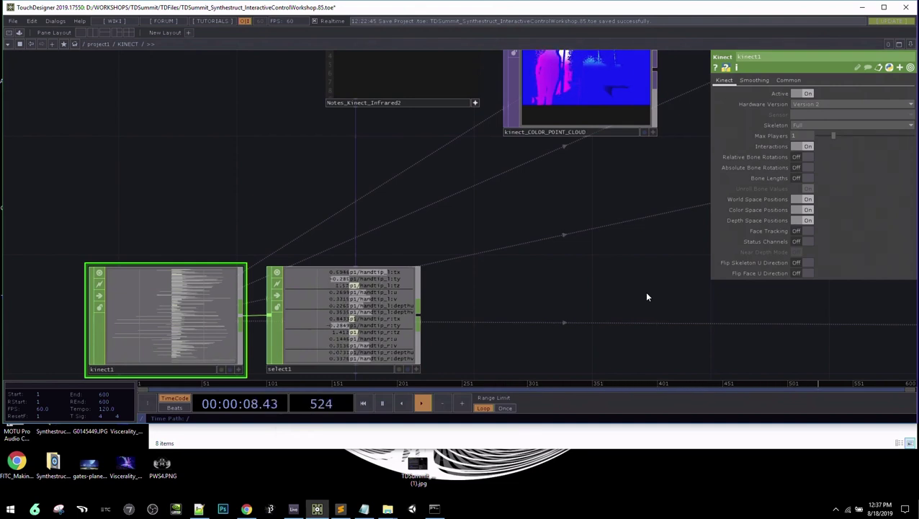
pyautogui.moveTo(546, 247); pyautogui.dragTo(476, 330)
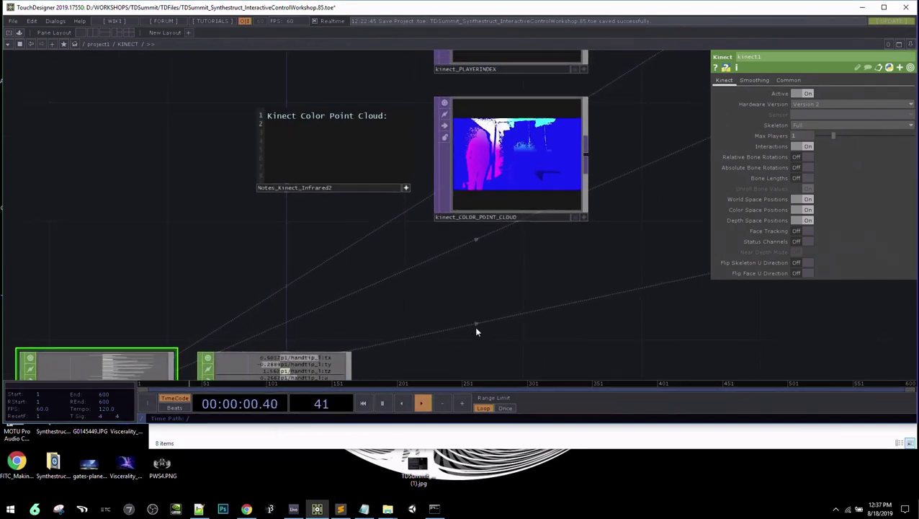
pyautogui.moveTo(654, 159); pyautogui.dragTo(558, 322)
pyautogui.scroll(2, 555, 303)
pyautogui.scroll(-4, 551, 290)
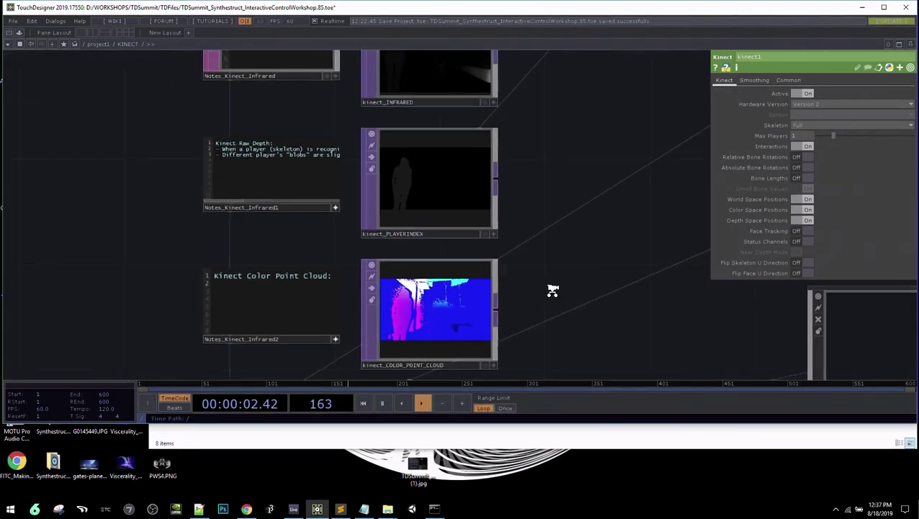
pyautogui.moveTo(582, 176); pyautogui.dragTo(562, 201)
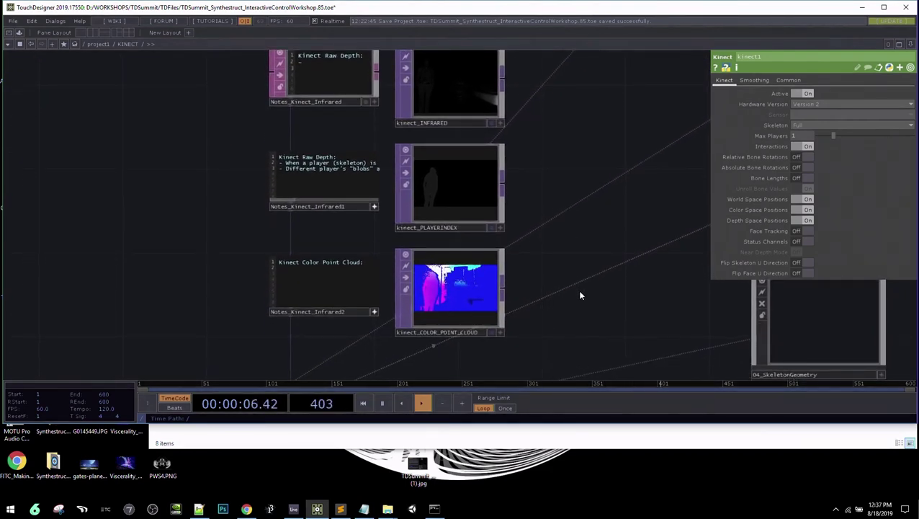
pyautogui.scroll(3, 575, 285)
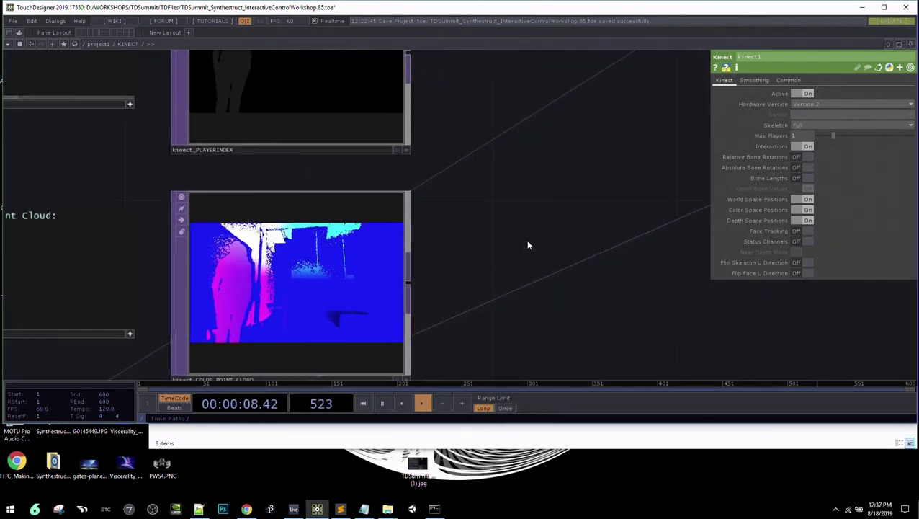
pyautogui.moveTo(530, 247); pyautogui.dragTo(619, 183)
pyautogui.scroll(2, 620, 183)
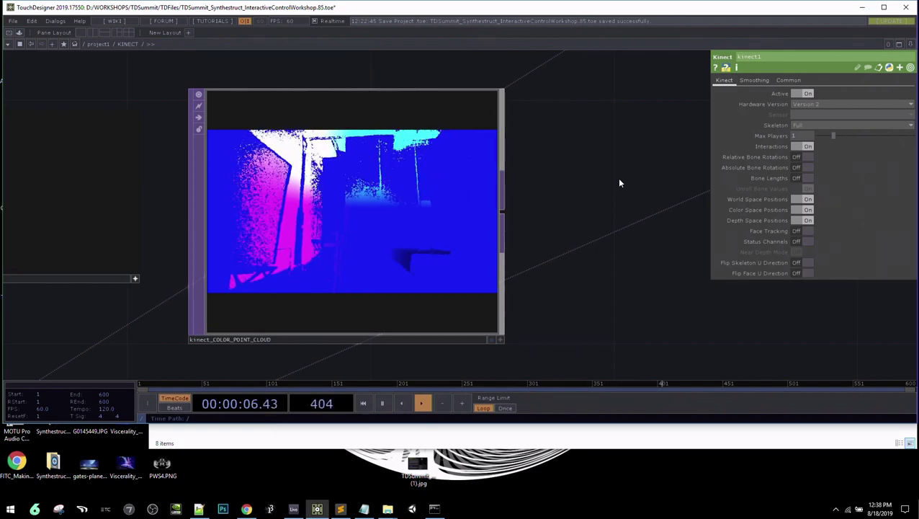
pyautogui.scroll(-3, 453, 233)
pyautogui.scroll(1, 455, 235)
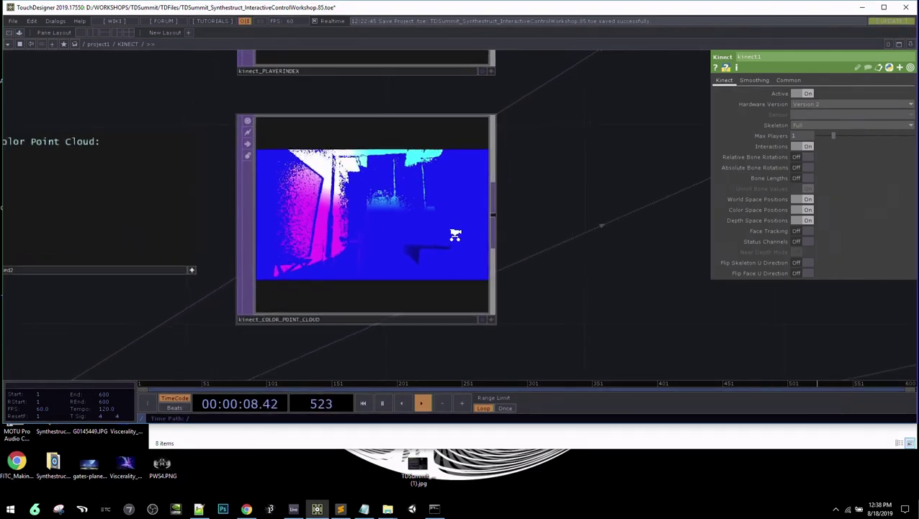
pyautogui.scroll(1, 454, 234)
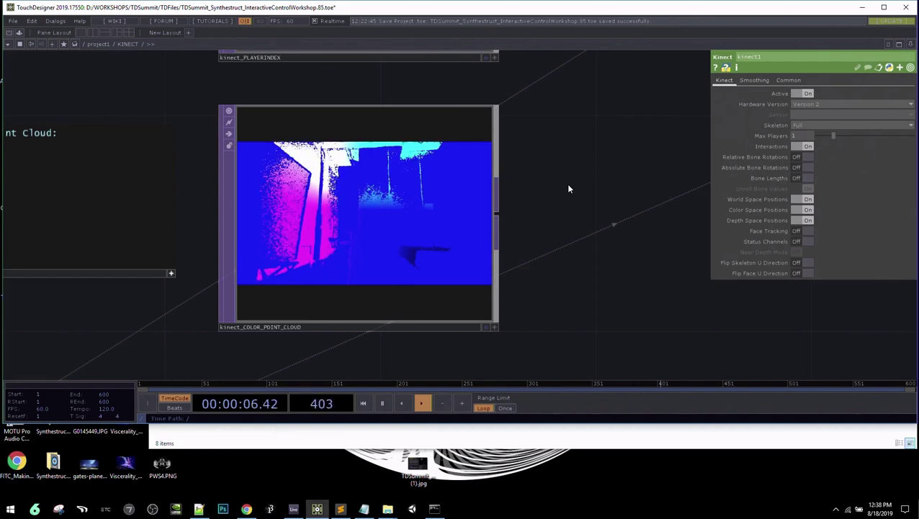
# Locate the example components fed by the Kinect data and view 03_Object_Follow up close
pyautogui.scroll(-4, 569, 189)
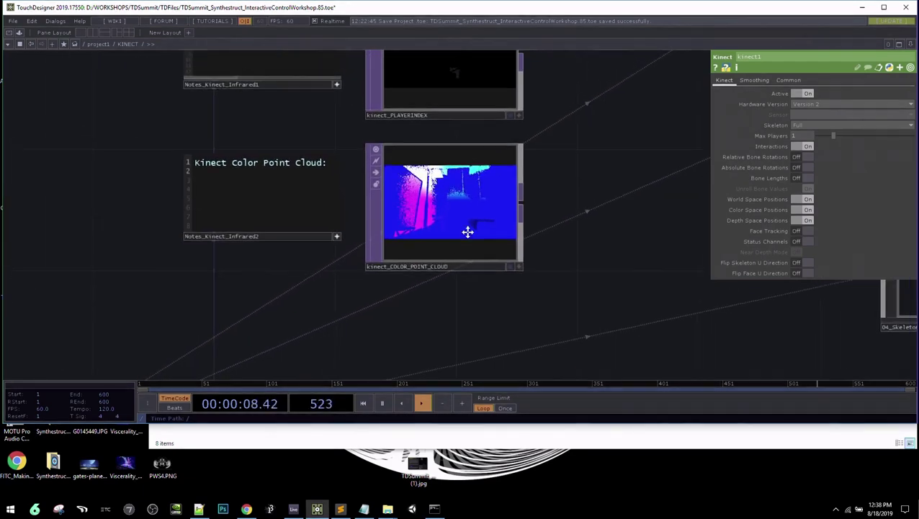
pyautogui.scroll(-3, 467, 231)
pyautogui.moveTo(632, 199); pyautogui.dragTo(455, 290)
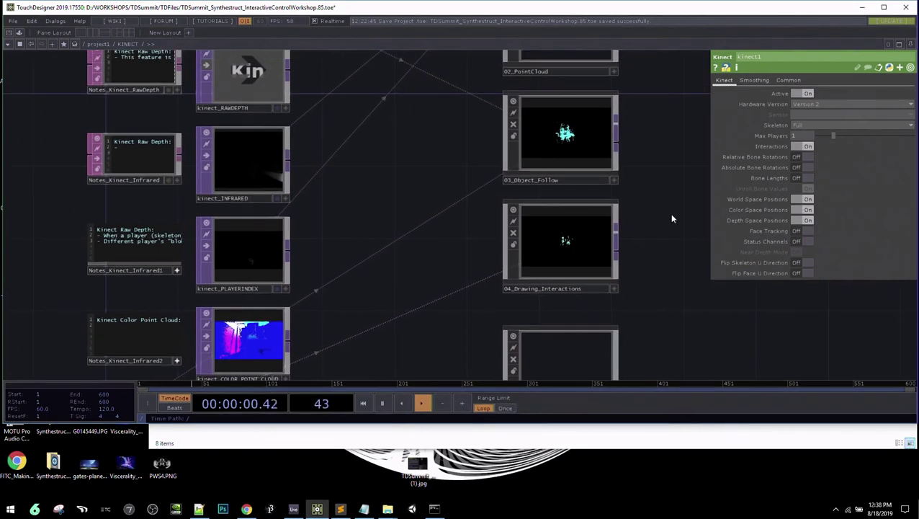
pyautogui.moveTo(639, 211); pyautogui.dragTo(661, 205)
pyautogui.scroll(3, 518, 168)
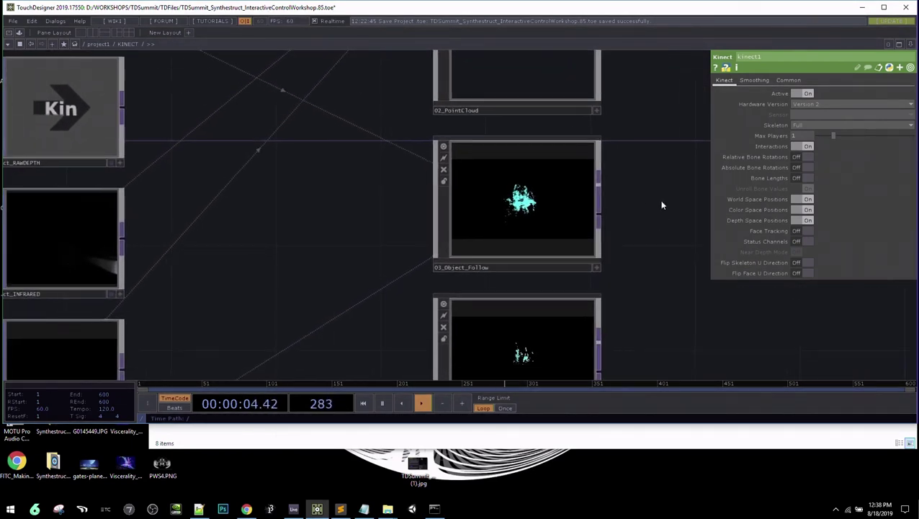
# Enter the 03_Object_Follow component and survey its operator network up to the hand-tracking chain
pyautogui.click(524, 200)
pyautogui.scroll(5, 525, 200)
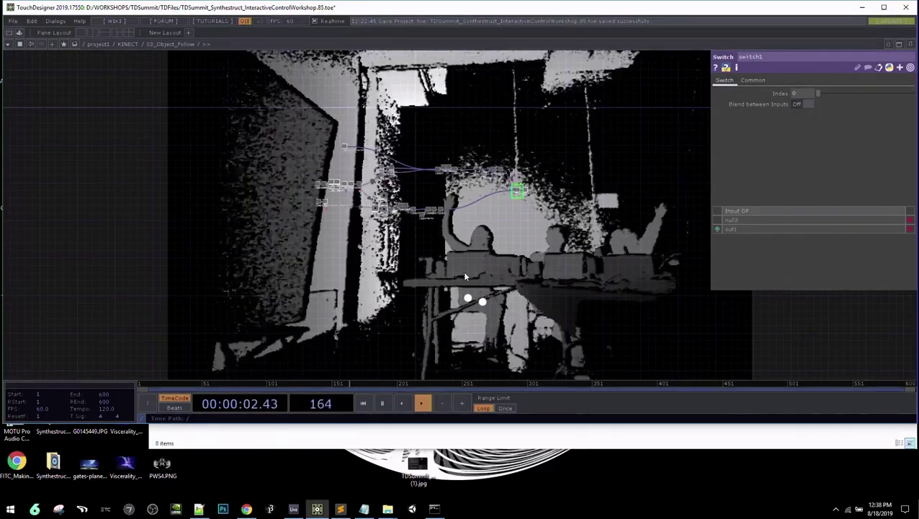
pyautogui.scroll(5, 464, 276)
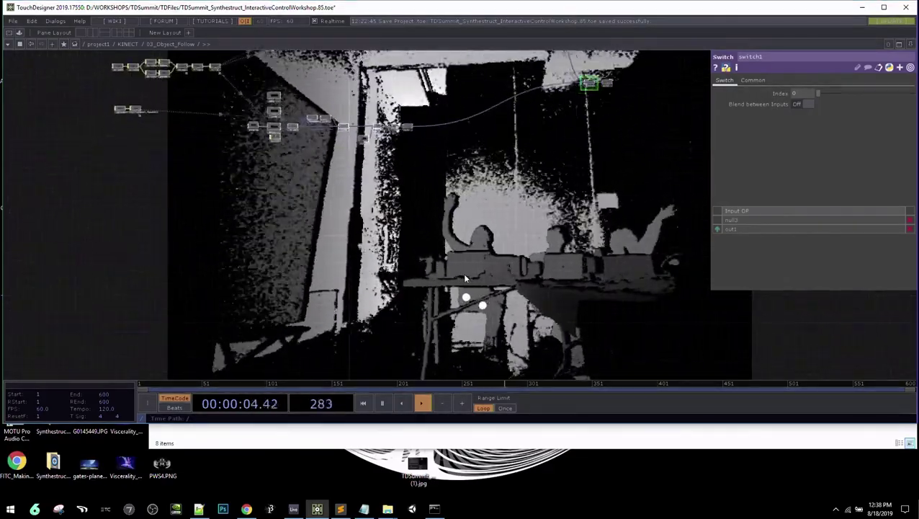
pyautogui.scroll(3, 465, 278)
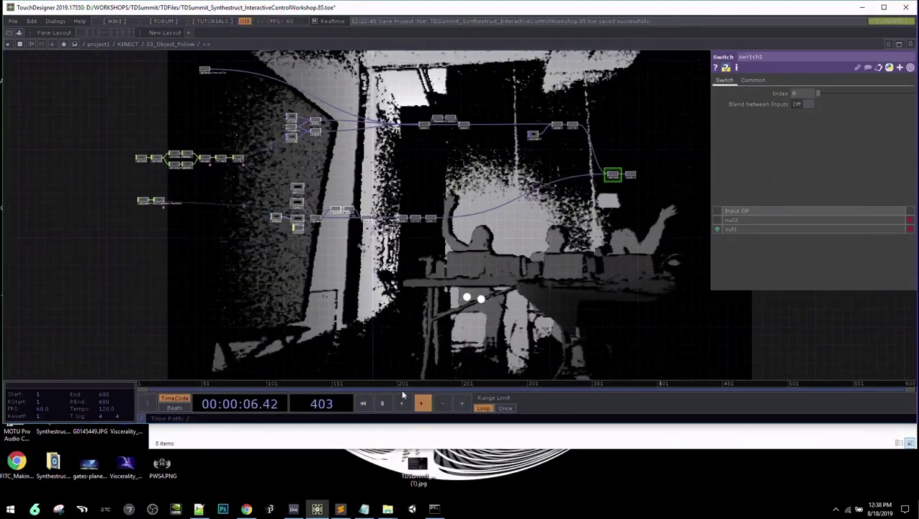
pyautogui.moveTo(487, 277); pyautogui.dragTo(519, 341)
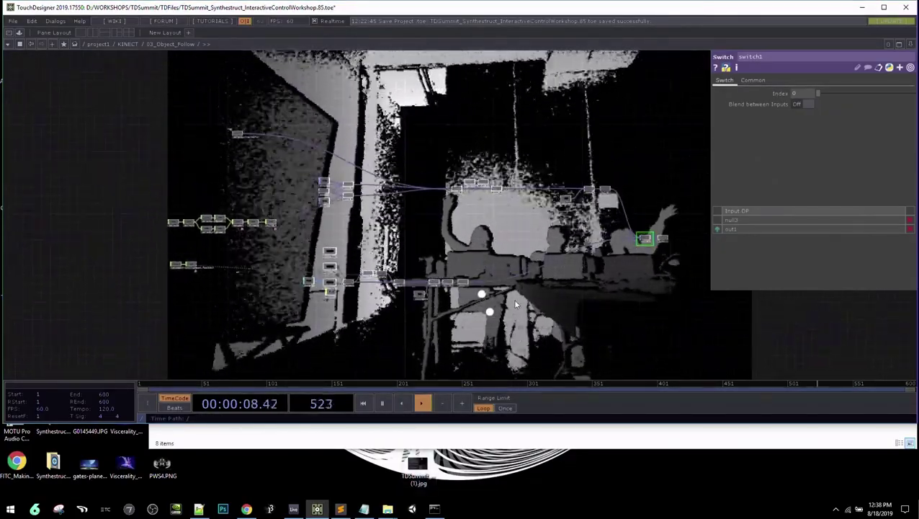
pyautogui.scroll(4, 513, 301)
pyautogui.moveTo(486, 180); pyautogui.dragTo(691, 202)
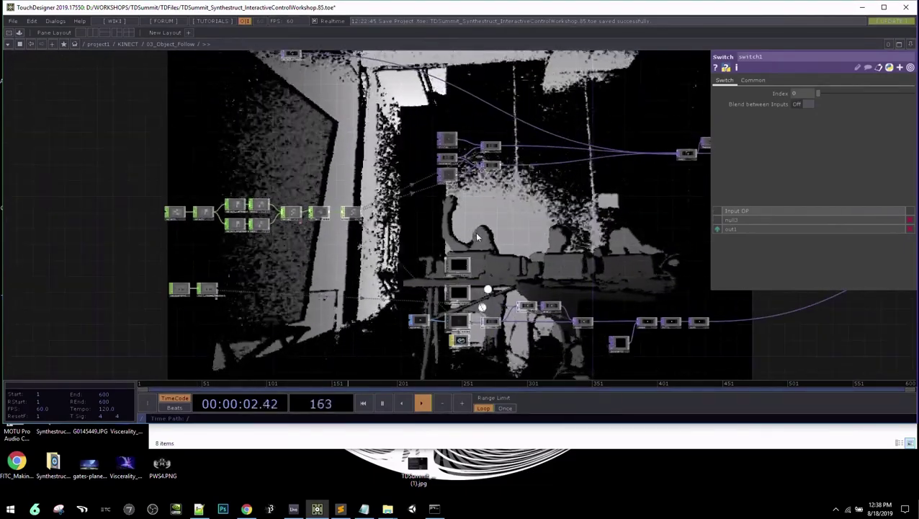
# Examine how the left- and right-hand channels run from select2 through the Select and Math operators into merge1, filter1 and null2
pyautogui.scroll(6, 209, 216)
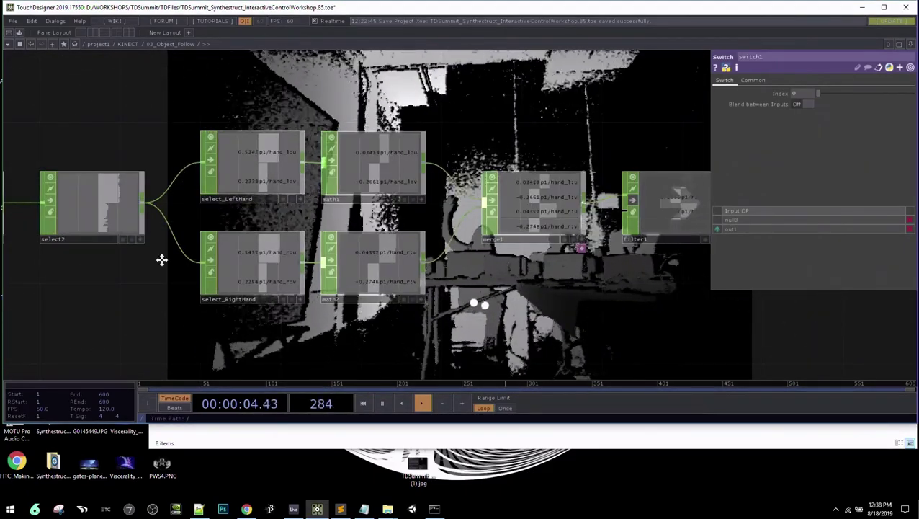
pyautogui.moveTo(162, 259); pyautogui.dragTo(214, 273)
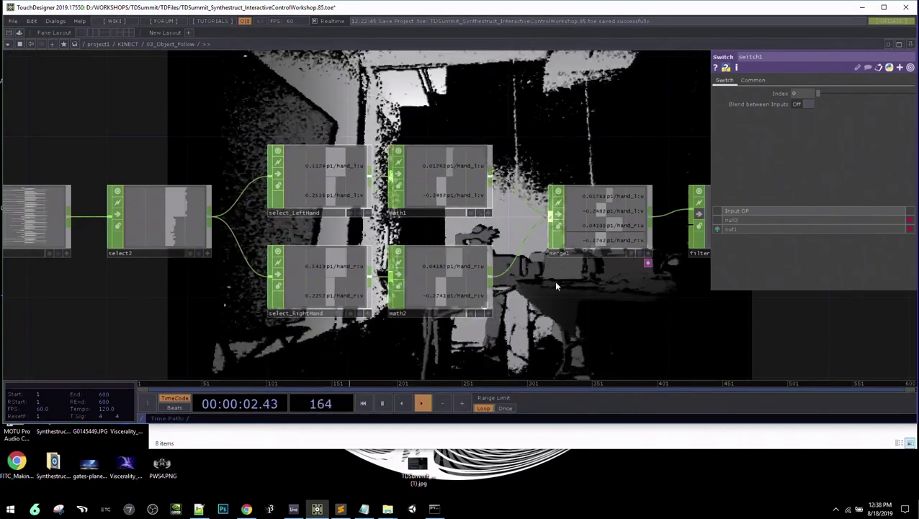
pyautogui.scroll(5, 556, 286)
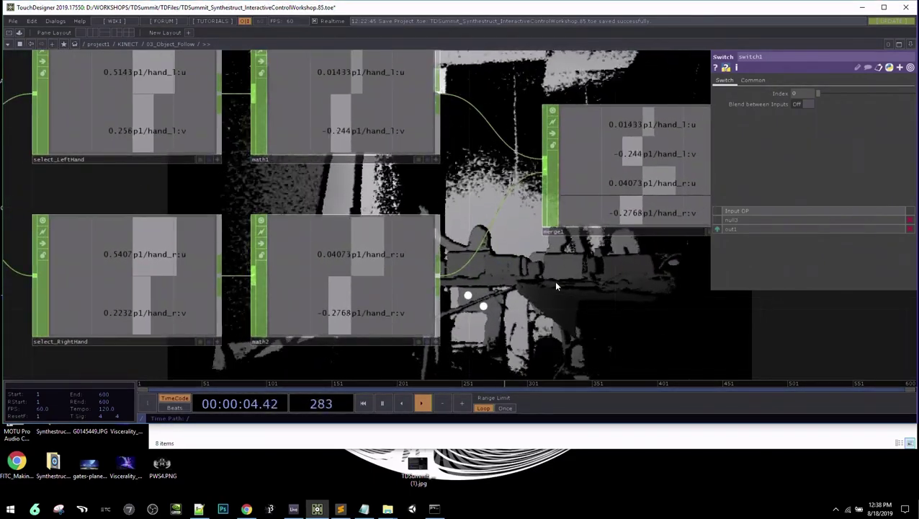
pyautogui.scroll(-5, 555, 286)
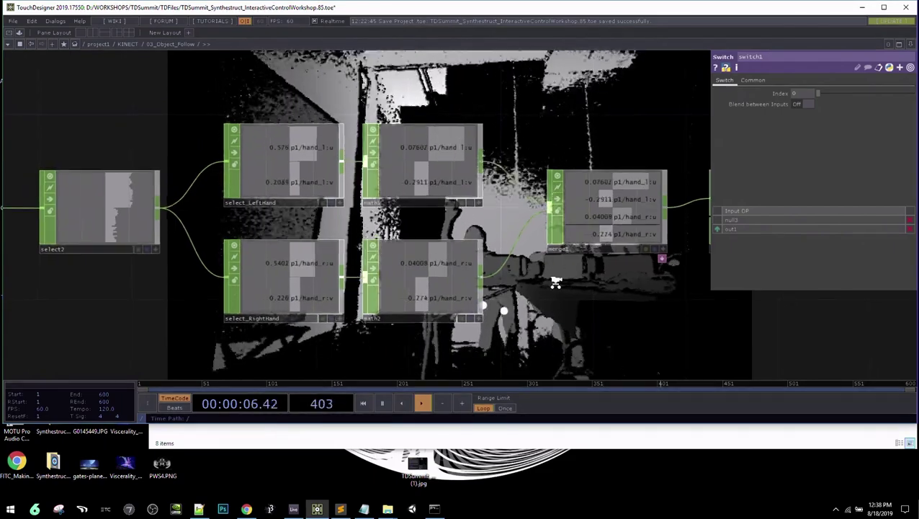
pyautogui.moveTo(616, 303); pyautogui.dragTo(482, 331)
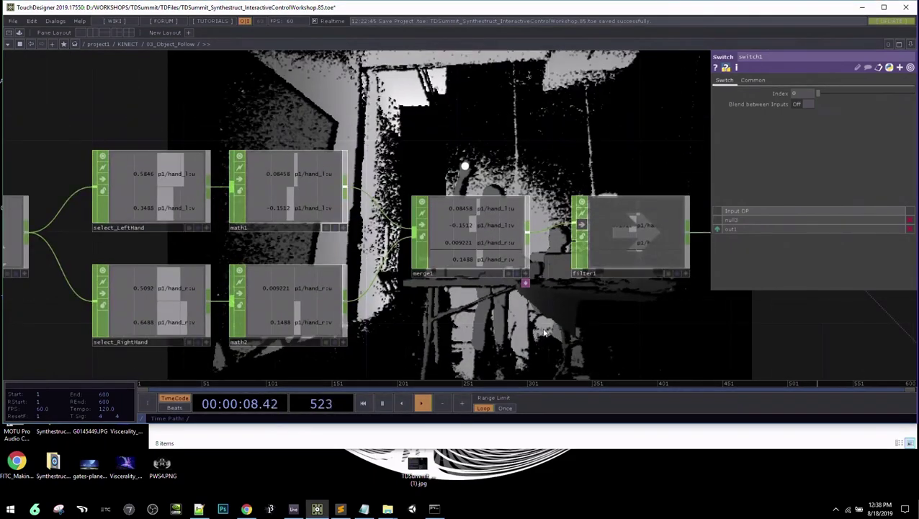
pyautogui.moveTo(618, 322); pyautogui.dragTo(507, 364)
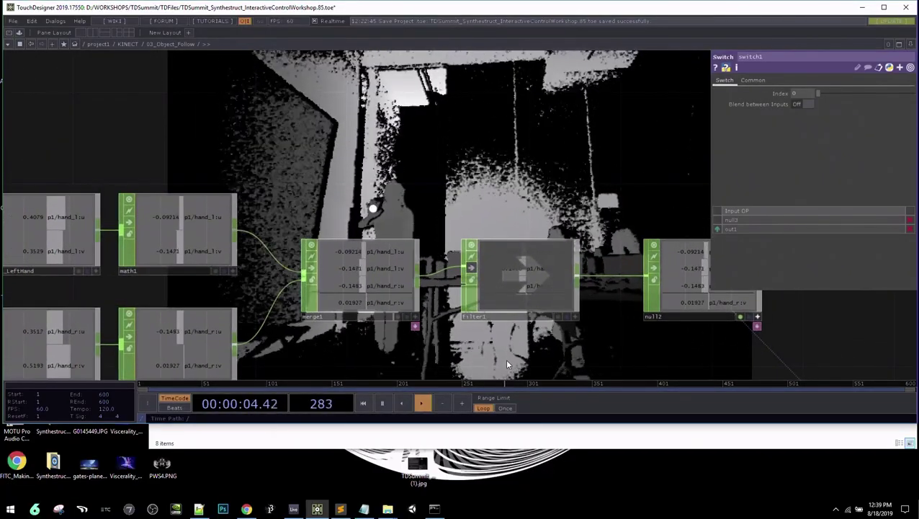
pyautogui.press('h')
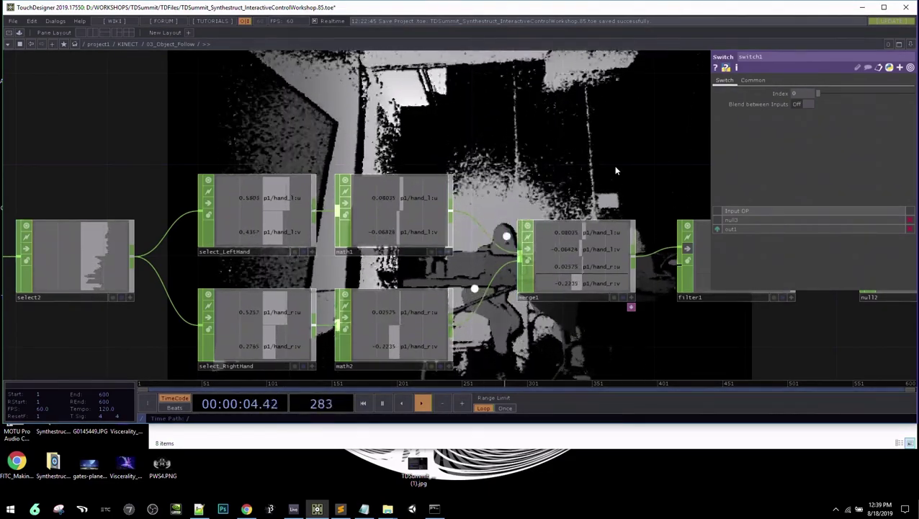
# Examine the skeleton channels in select2 and the hand u and v channels picked out by select_LeftHand and select_RightHand
pyautogui.moveTo(127, 312); pyautogui.dragTo(165, 263)
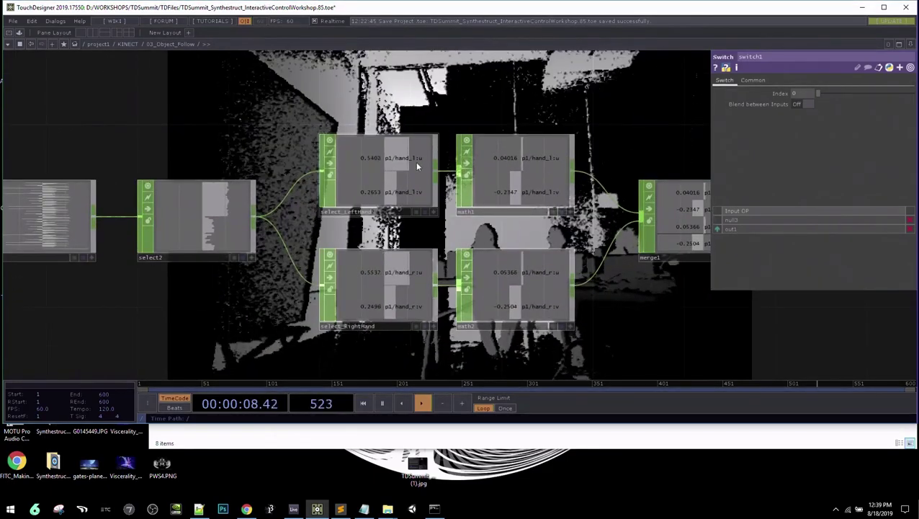
pyautogui.scroll(5, 333, 192)
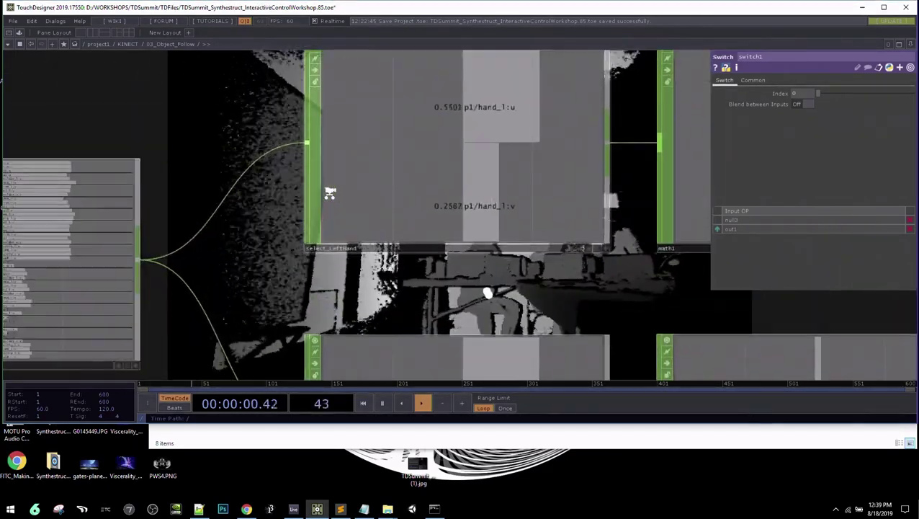
pyautogui.moveTo(170, 199); pyautogui.dragTo(371, 146)
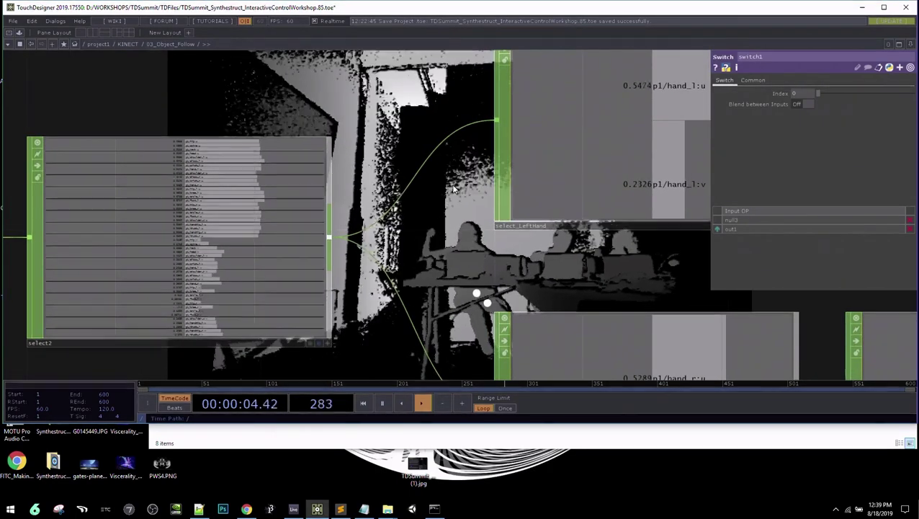
pyautogui.moveTo(454, 189); pyautogui.dragTo(533, 172)
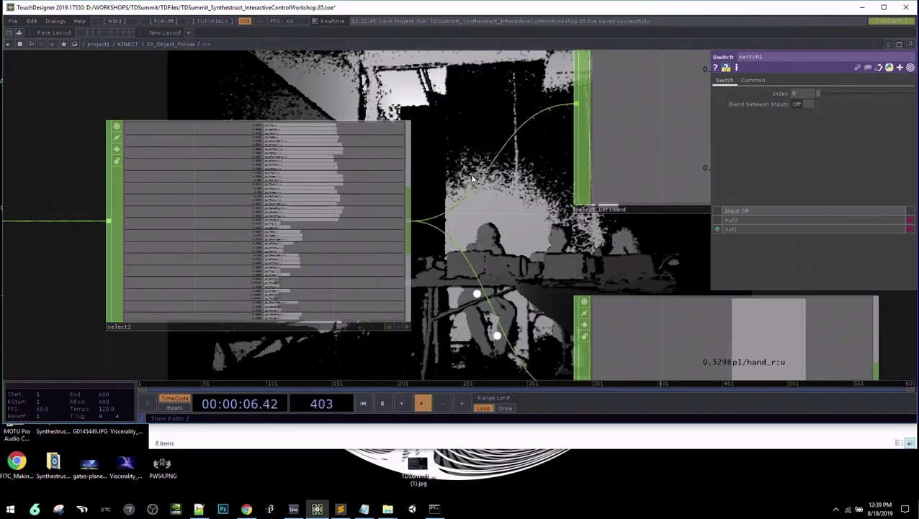
pyautogui.scroll(-3, 473, 179)
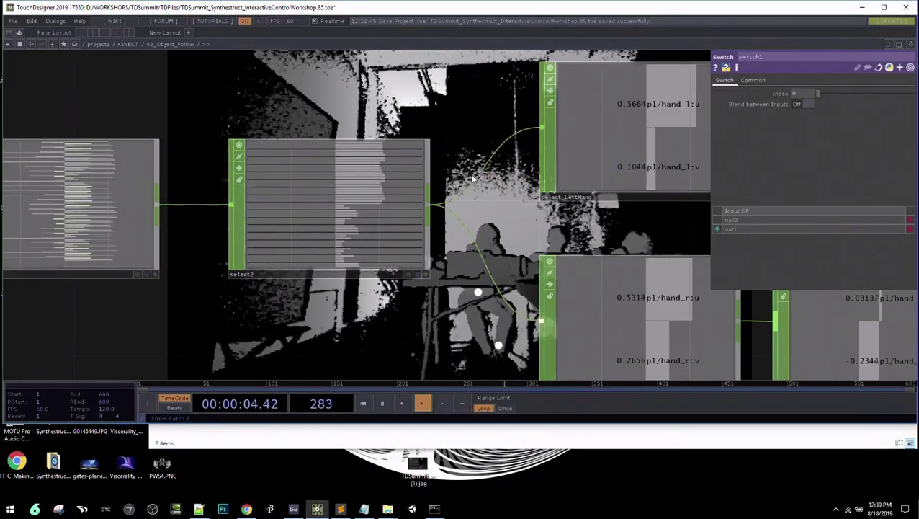
pyautogui.scroll(-2, 473, 179)
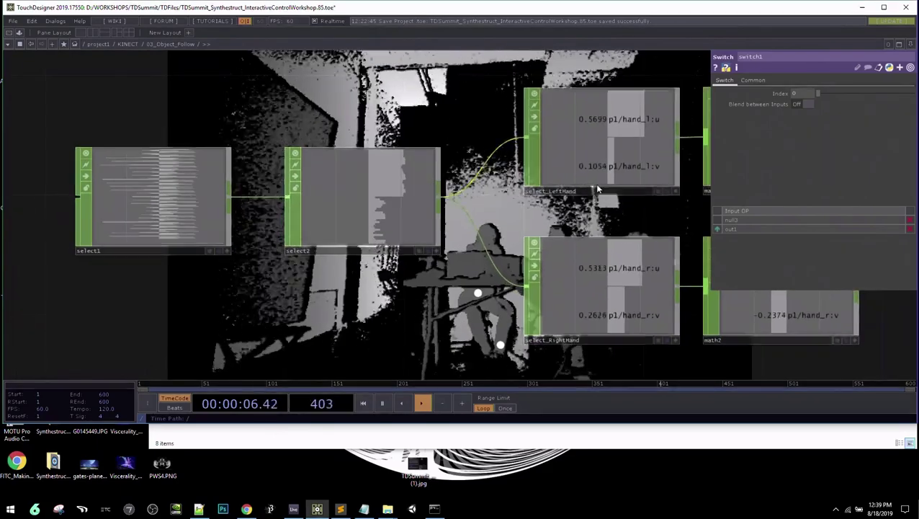
# Inspect the From Range and To Range parameters of math1, which remaps the left-hand channels
pyautogui.moveTo(614, 217); pyautogui.dragTo(410, 220)
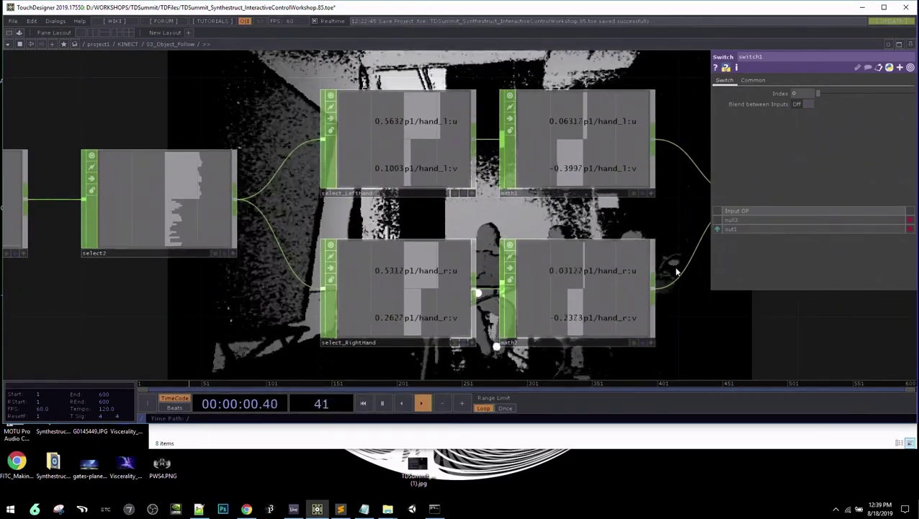
pyautogui.moveTo(674, 245); pyautogui.dragTo(551, 263)
pyautogui.moveTo(622, 308); pyautogui.dragTo(548, 308)
pyautogui.click(398, 187)
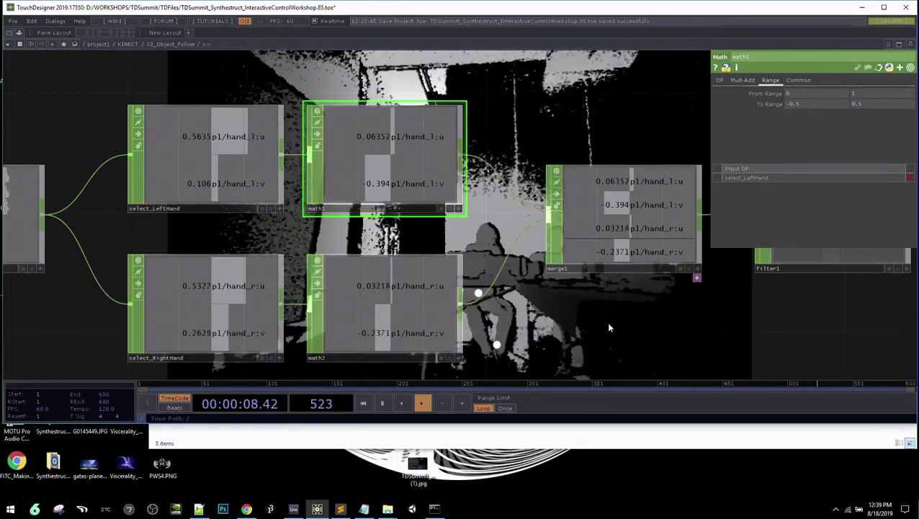
# Trace the remapped hand channels through merge1, filter1 and null2, and view the sphere, camera, light and render operators
pyautogui.scroll(-2, 606, 322)
pyautogui.moveTo(606, 322); pyautogui.dragTo(295, 330)
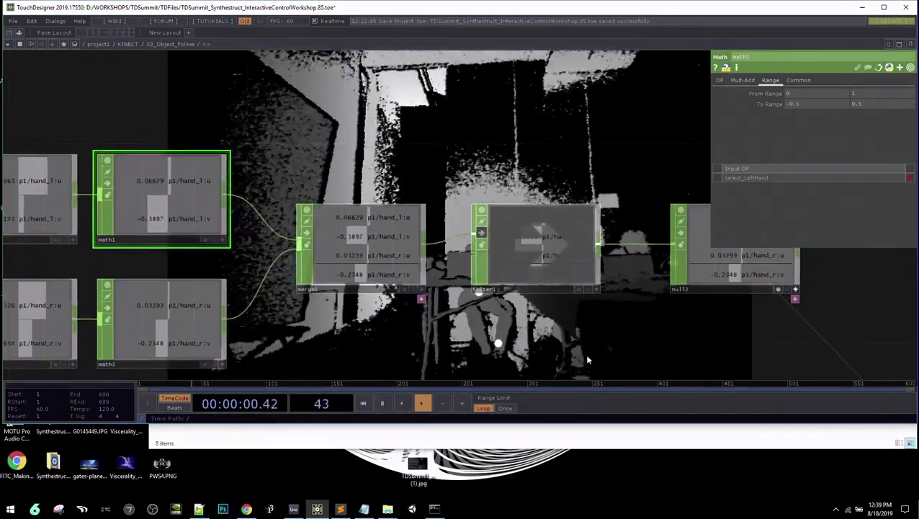
pyautogui.moveTo(605, 351); pyautogui.dragTo(366, 299)
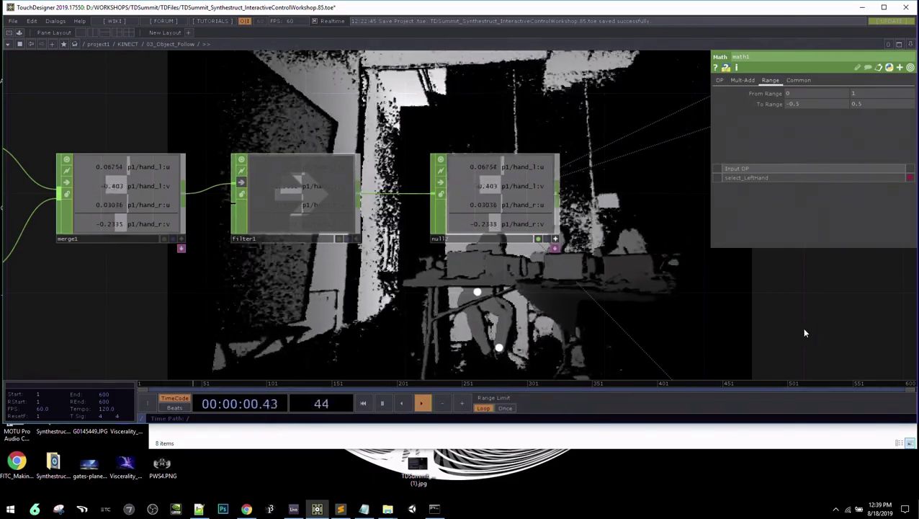
pyautogui.scroll(-3, 642, 301)
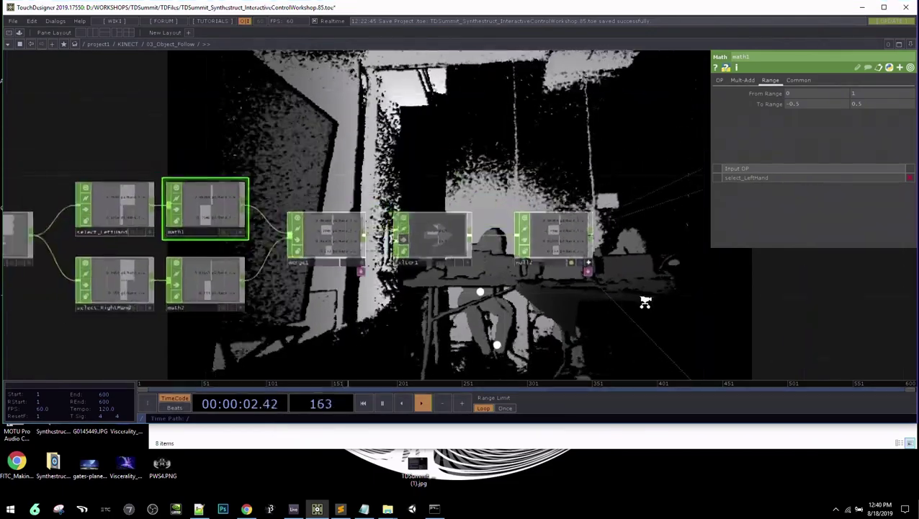
pyautogui.moveTo(646, 303); pyautogui.dragTo(295, 96)
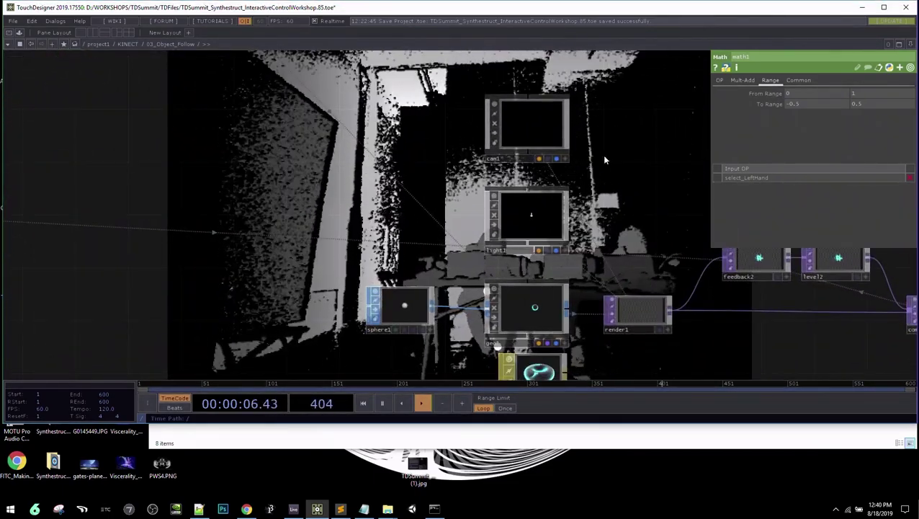
# Inspect the parameters of circle1 and circle2 and the Translate references in over1 to null2's left-hand channels
pyautogui.scroll(-5, 550, 317)
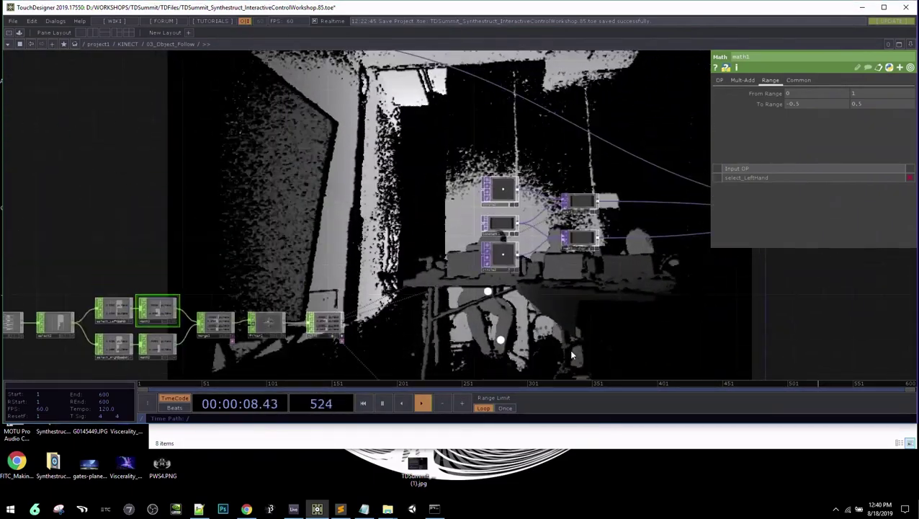
pyautogui.scroll(4, 555, 205)
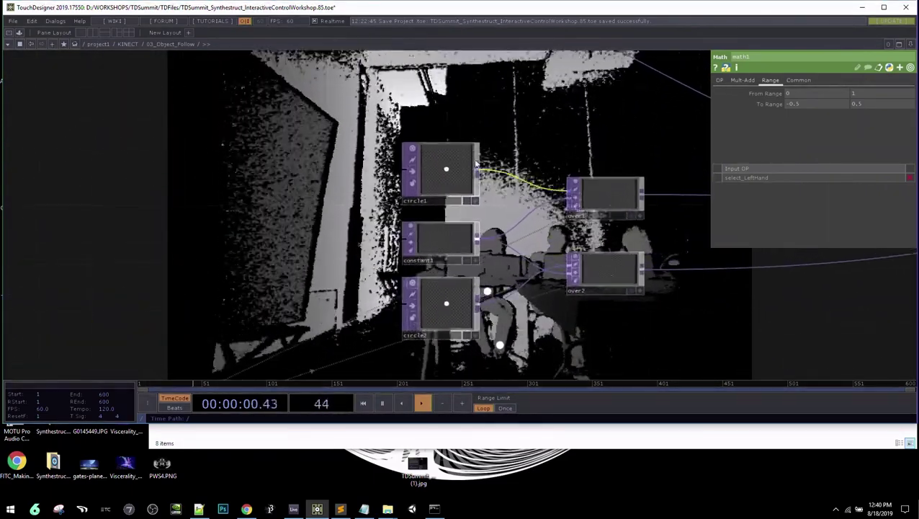
pyautogui.click(467, 168)
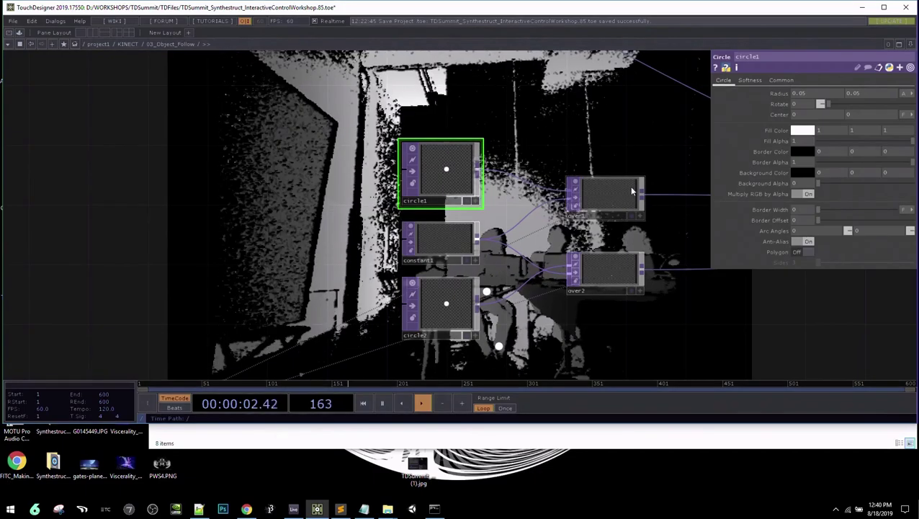
pyautogui.click(443, 306)
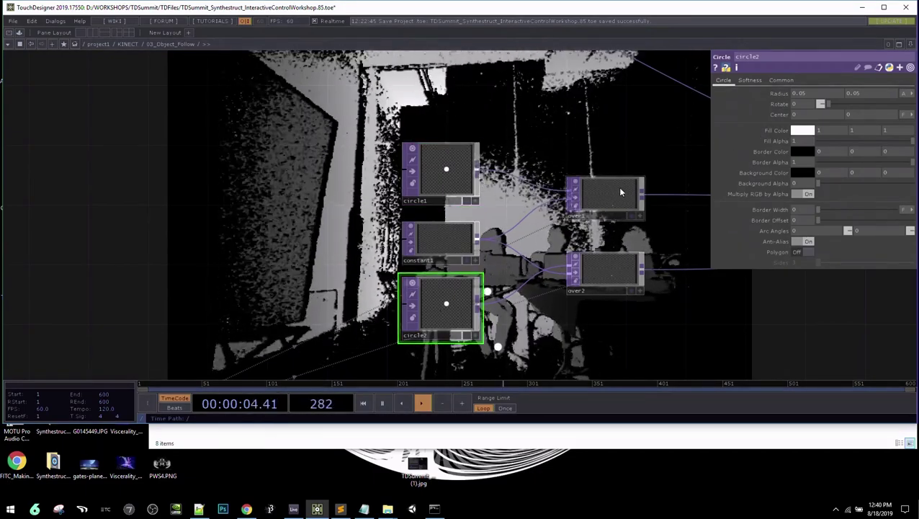
pyautogui.click(621, 191)
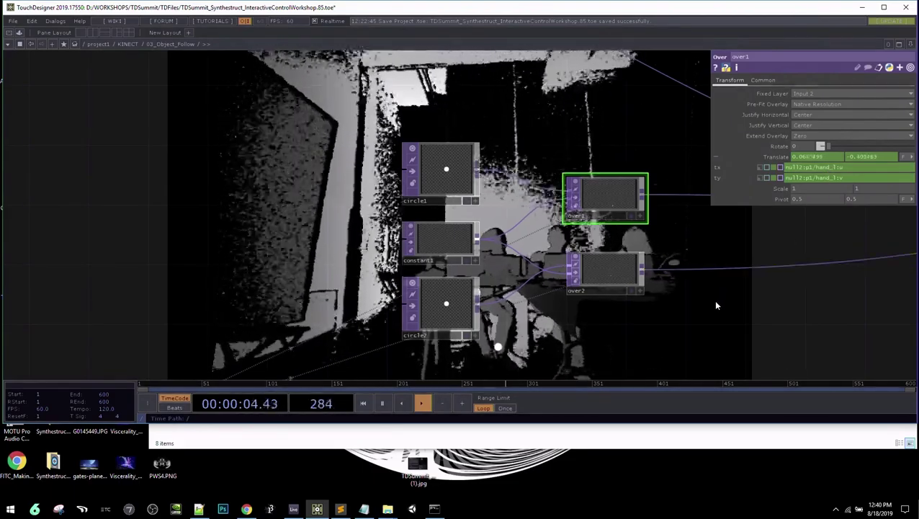
pyautogui.moveTo(716, 306); pyautogui.dragTo(687, 301)
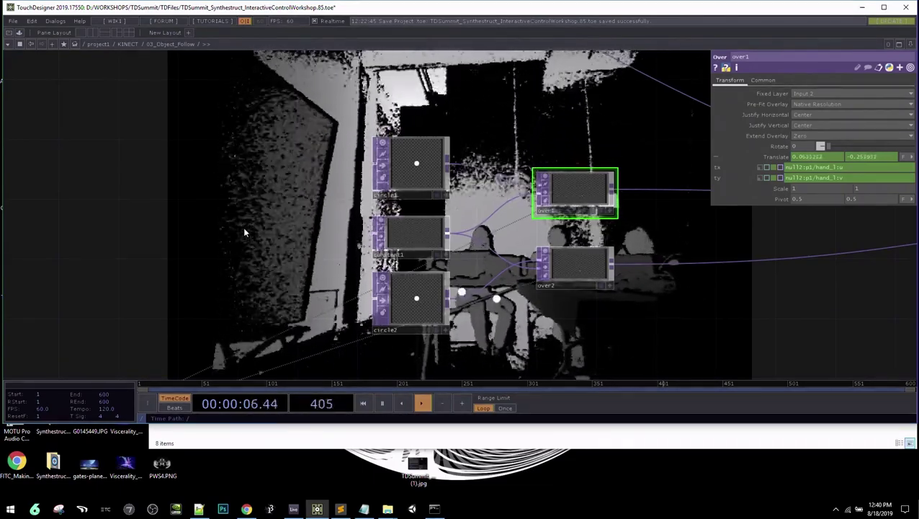
# Return to the KINECT network and set the kinect1 operator's Skeleton parameter to Seated
pyautogui.press('u')
pyautogui.scroll(-5, 247, 287)
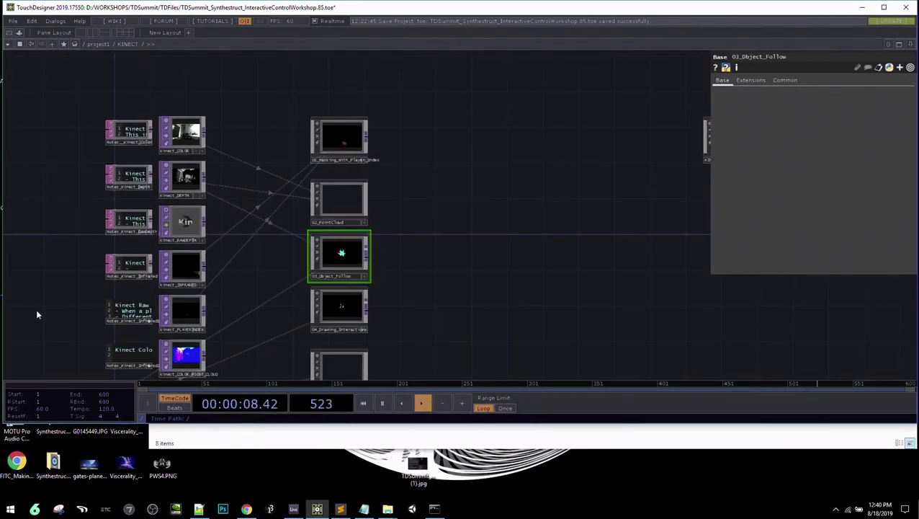
pyautogui.scroll(3, 245, 216)
pyautogui.scroll(5, 261, 251)
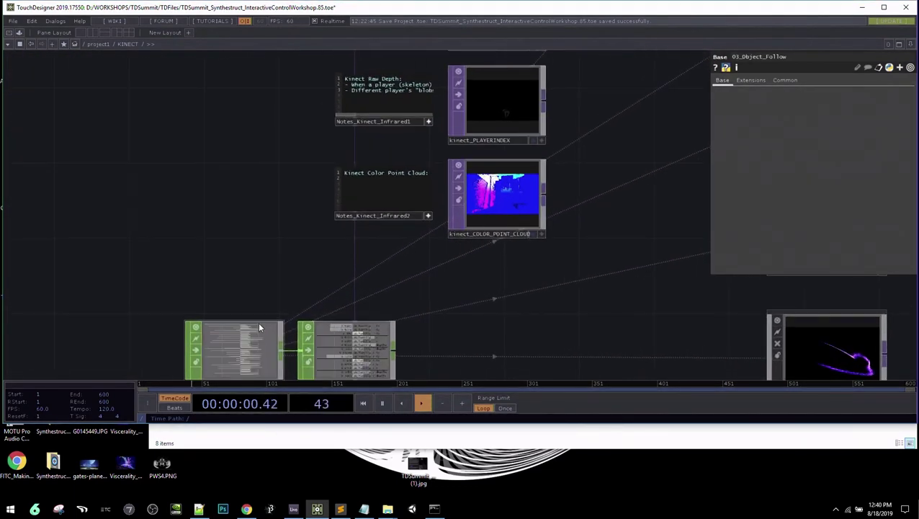
pyautogui.click(259, 332)
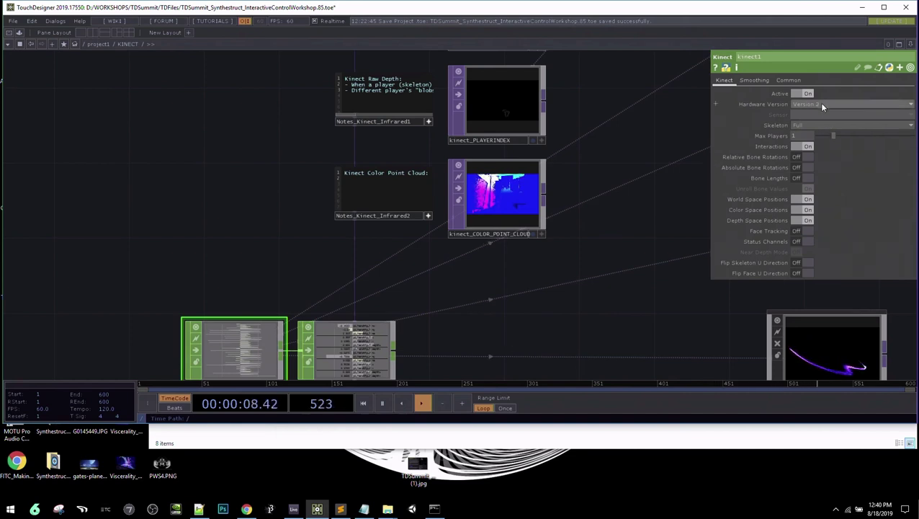
pyautogui.click(807, 124)
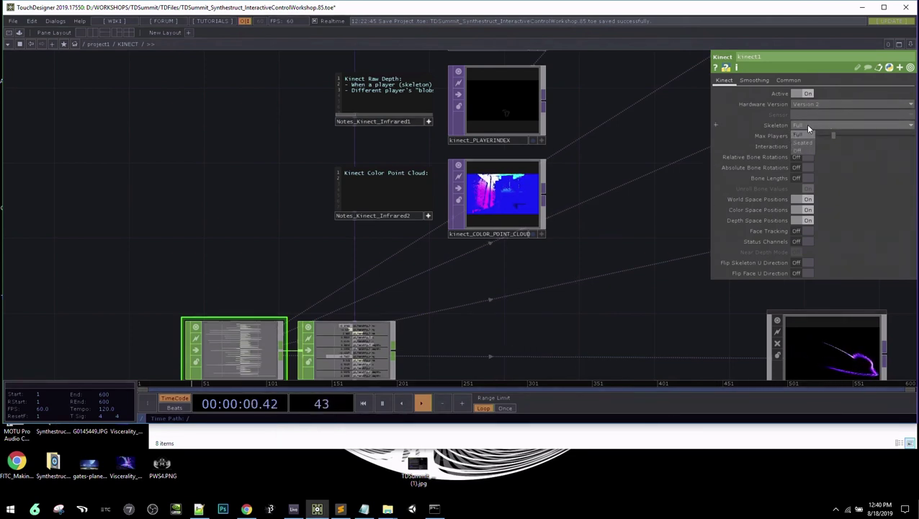
pyautogui.click(802, 141)
pyautogui.moveTo(585, 291); pyautogui.dragTo(290, 332)
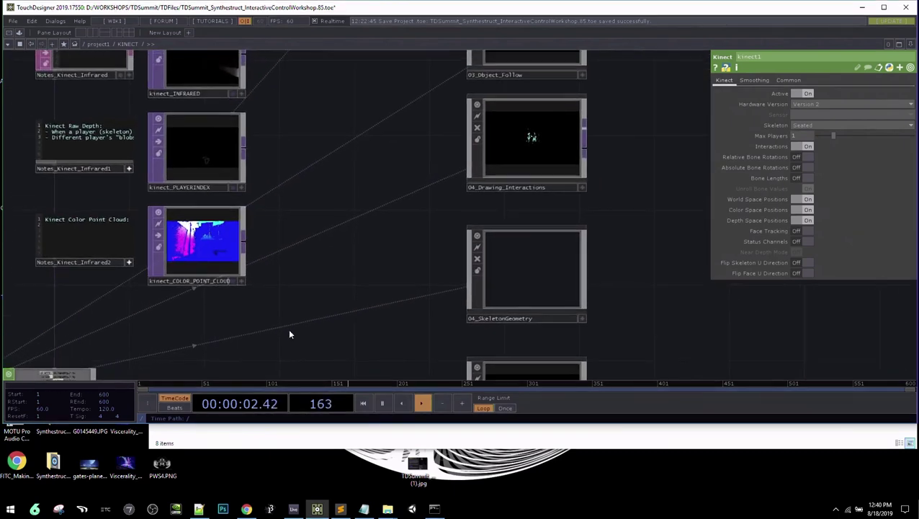
# View the operator network and drawing output inside 04_Drawing_Interactions, and return to the KINECT network
pyautogui.doubleClick(542, 157)
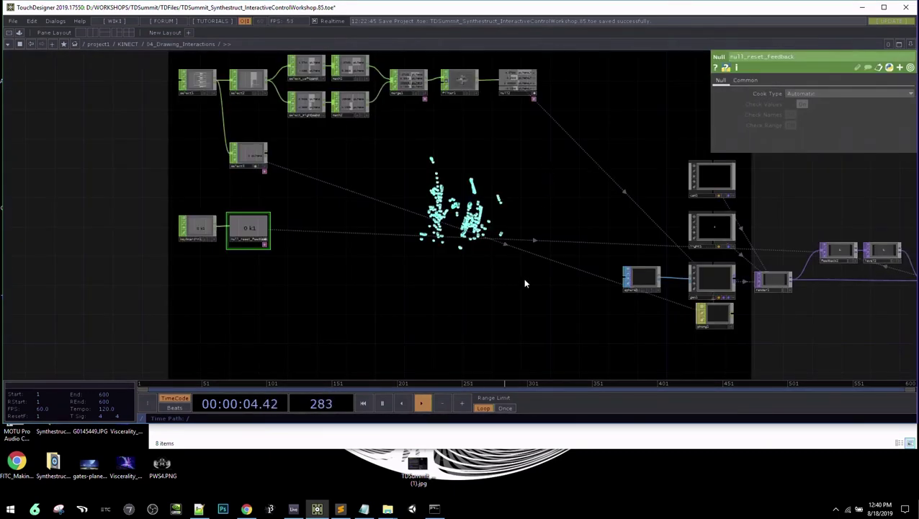
pyautogui.moveTo(529, 281); pyautogui.dragTo(468, 308)
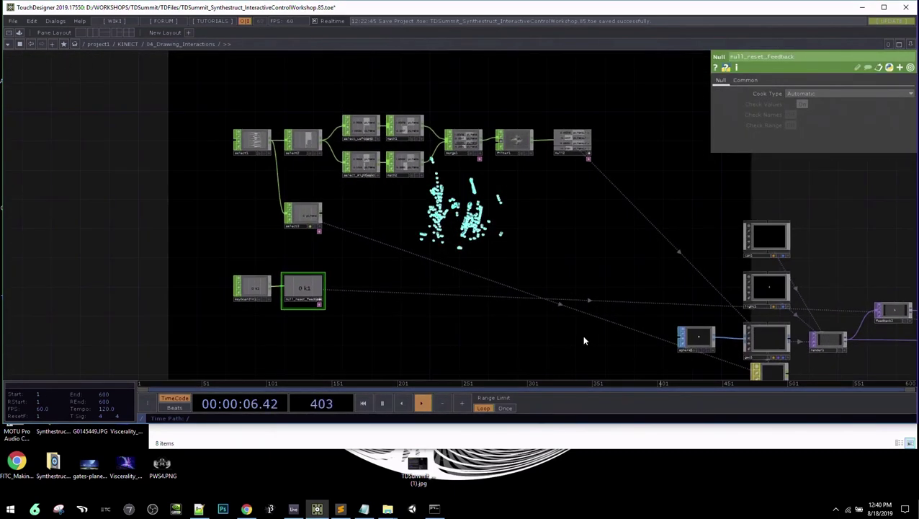
pyautogui.press('u')
pyautogui.scroll(2, 569, 217)
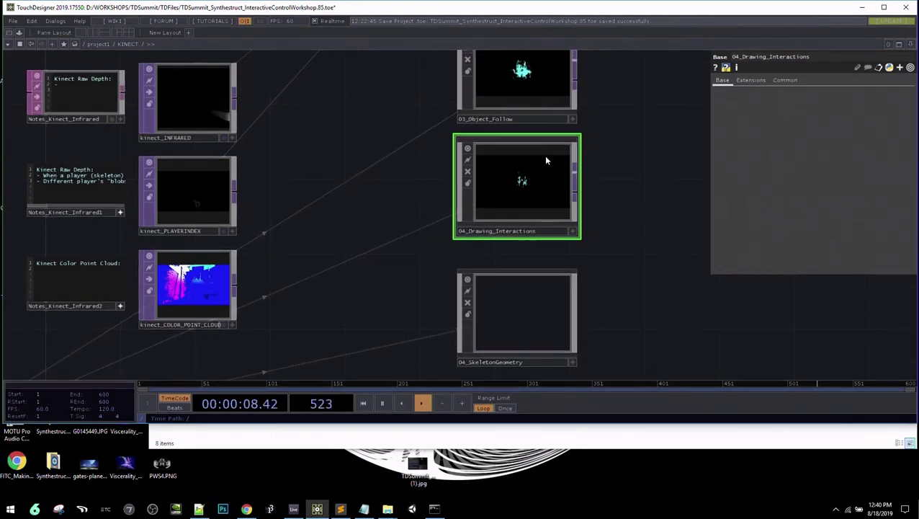
# Open 03_Object_Follow and examine how the circles placed by over1 and over2 follow the hands on the depth image
pyautogui.doubleClick(536, 88)
pyautogui.scroll(5, 506, 304)
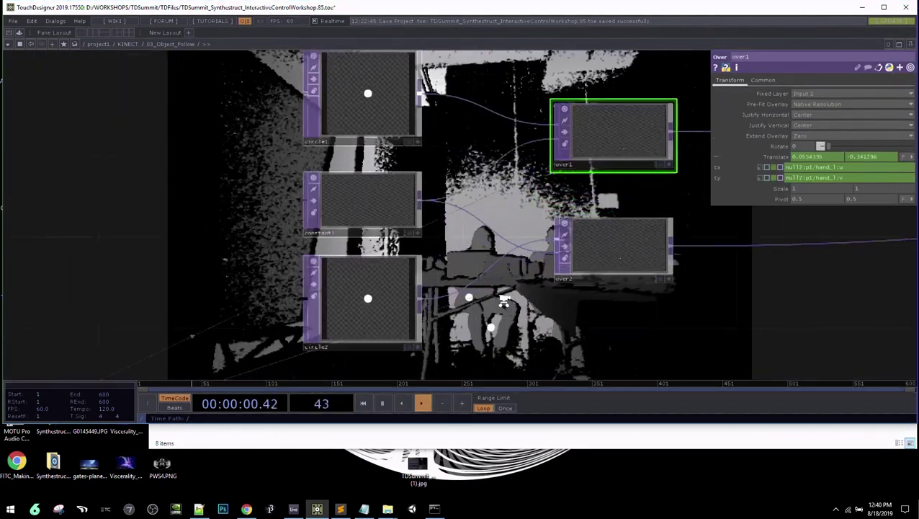
pyautogui.moveTo(526, 311); pyautogui.dragTo(205, 254)
pyautogui.scroll(-3, 515, 243)
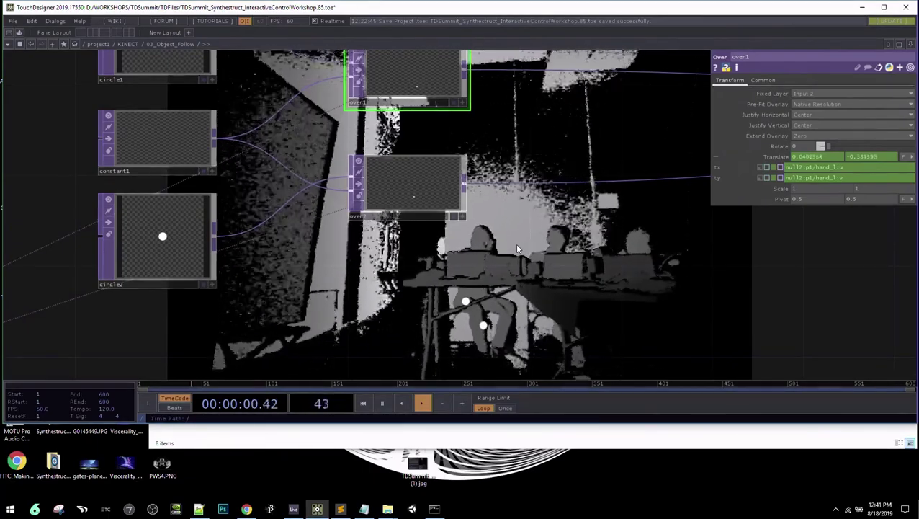
pyautogui.scroll(-2, 675, 263)
pyautogui.moveTo(675, 264); pyautogui.dragTo(552, 291)
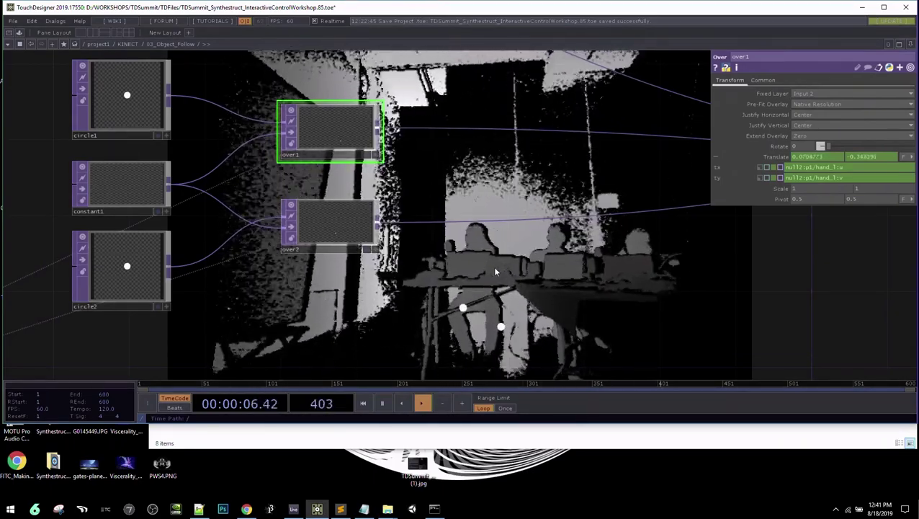
pyautogui.moveTo(584, 288); pyautogui.dragTo(774, 287)
pyautogui.scroll(-5, 723, 302)
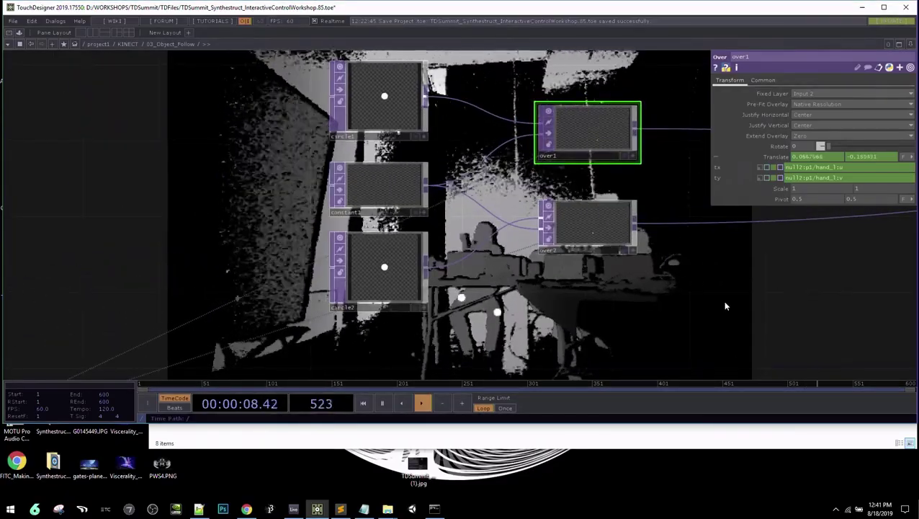
# Trace null2's hand channels and the circle and over operators through to comp1 in 03_Object_Follow
pyautogui.scroll(8, 417, 364)
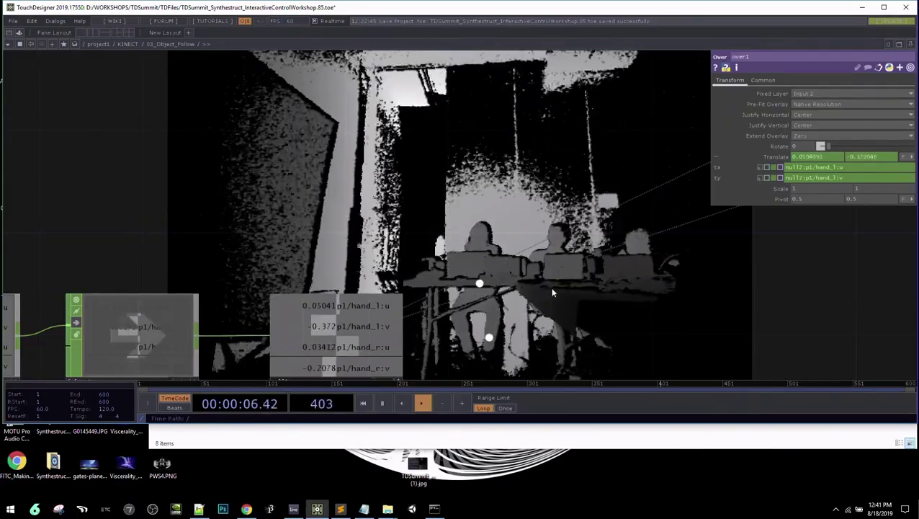
pyautogui.scroll(-3, 472, 257)
pyautogui.scroll(-3, 575, 265)
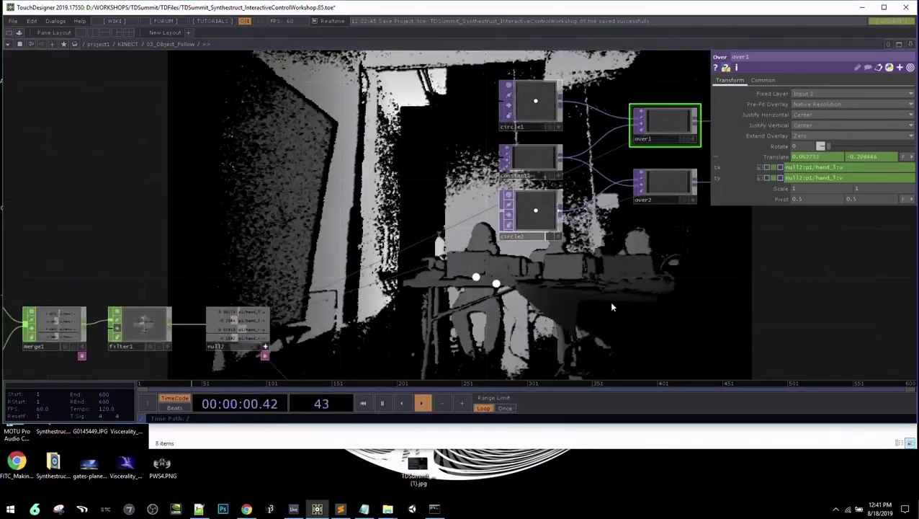
pyautogui.moveTo(609, 301); pyautogui.dragTo(511, 317)
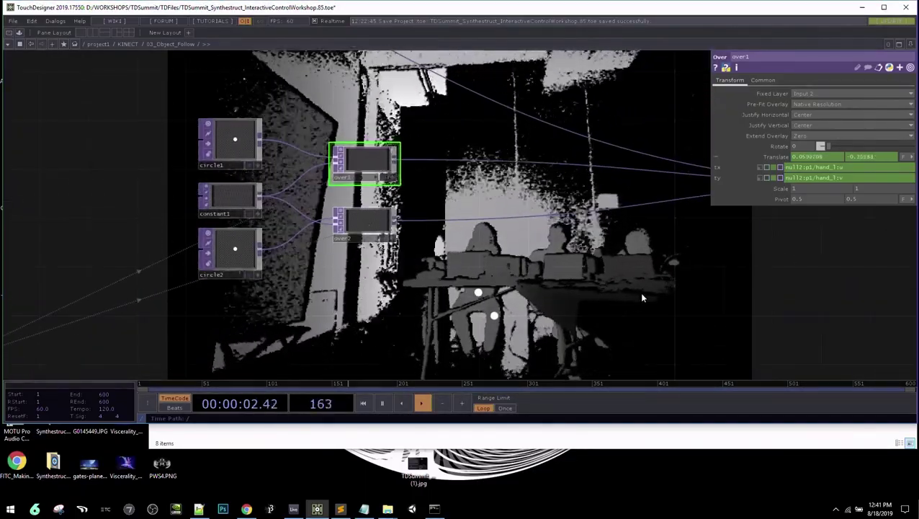
pyautogui.moveTo(639, 292); pyautogui.dragTo(300, 335)
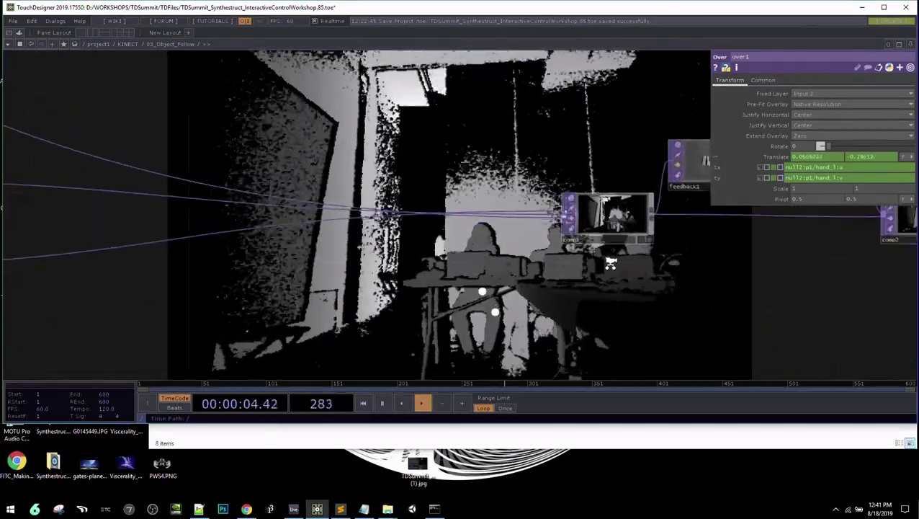
pyautogui.scroll(-3, 611, 267)
pyautogui.scroll(-4, 611, 267)
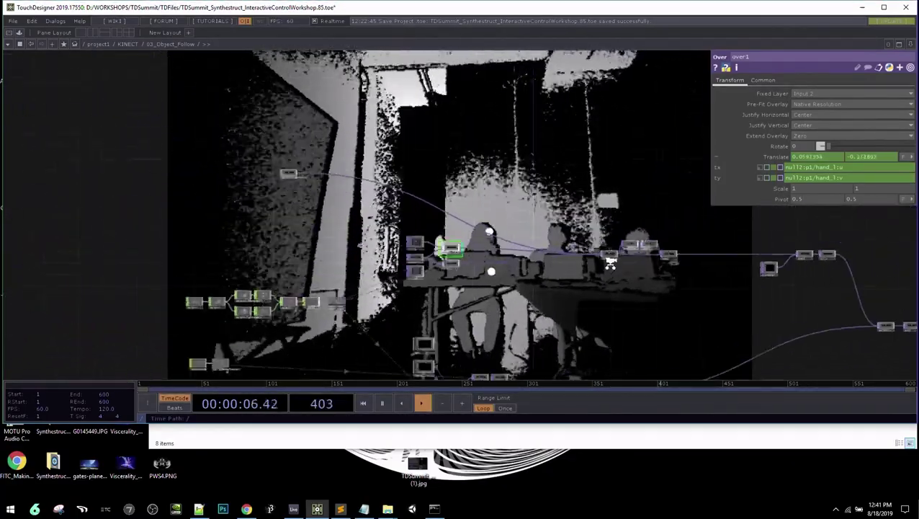
# Examine the sphere1, geo1 and render1 branch and its feedback loop through comp6 and null1
pyautogui.moveTo(595, 259); pyautogui.dragTo(611, 160)
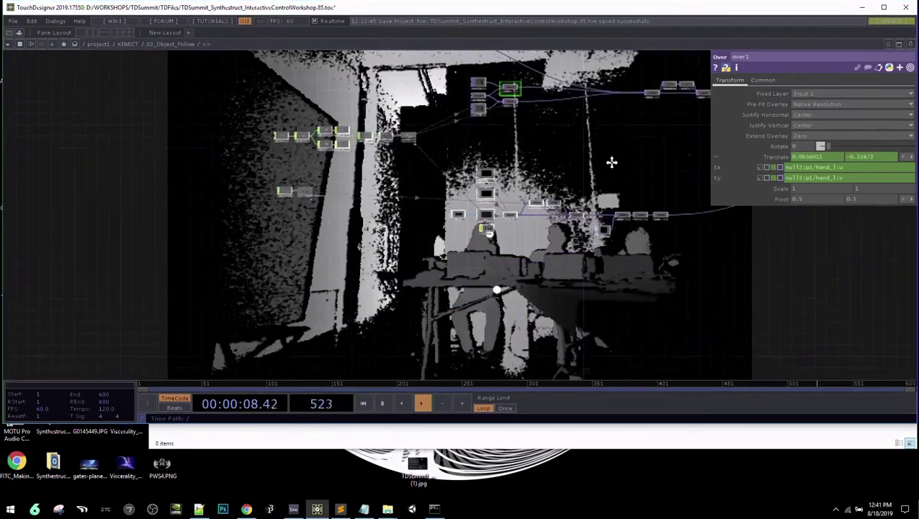
pyautogui.scroll(6, 525, 221)
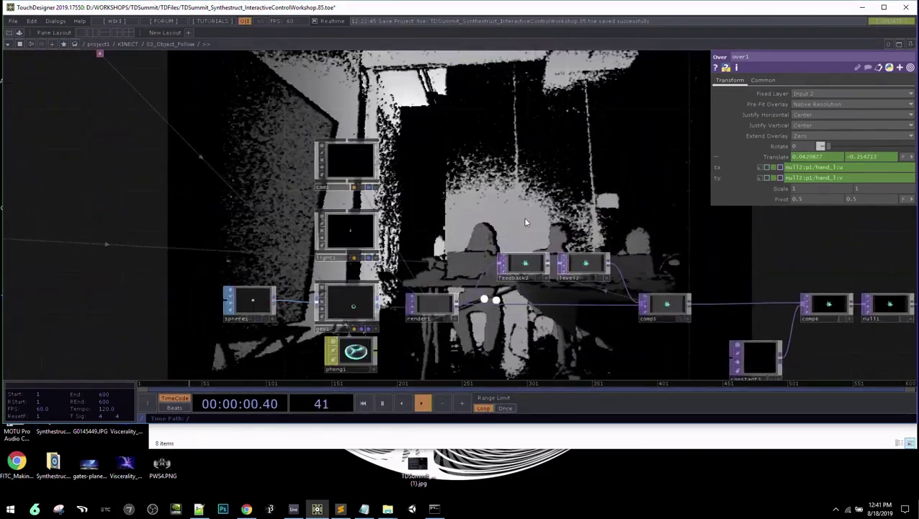
pyautogui.moveTo(697, 258); pyautogui.dragTo(533, 267)
pyautogui.scroll(-2, 533, 268)
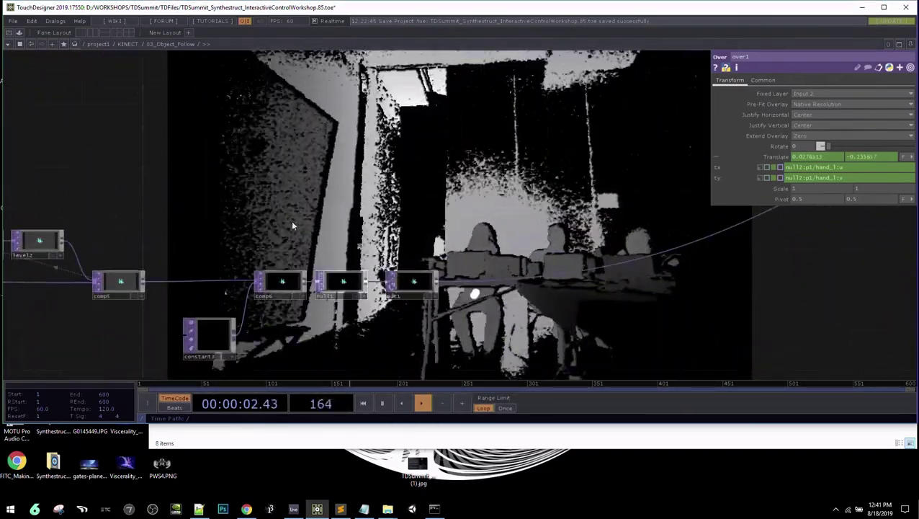
pyautogui.moveTo(738, 281); pyautogui.dragTo(437, 304)
pyautogui.scroll(4, 423, 252)
pyautogui.moveTo(423, 252); pyautogui.dragTo(387, 270)
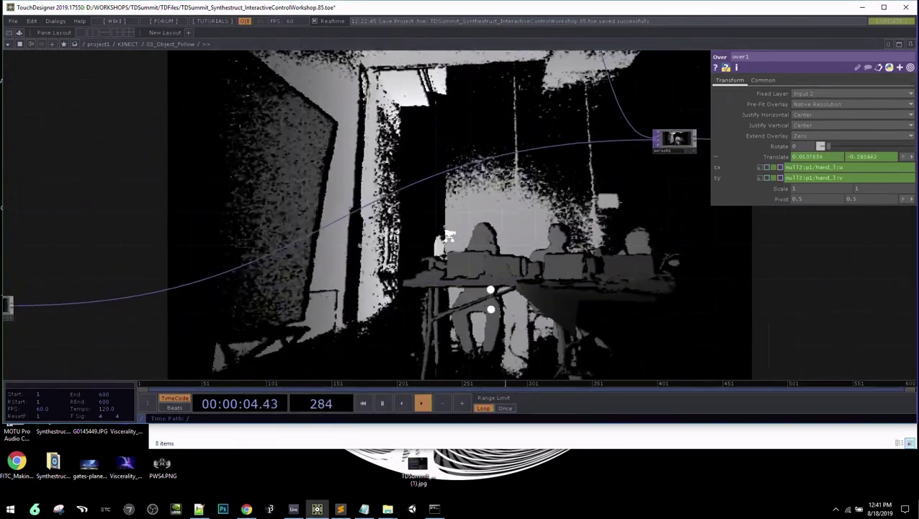
# Set the Index of switch1, at the end of the 03_Object_Follow network, to 0.66
pyautogui.moveTo(597, 192); pyautogui.dragTo(344, 277)
pyautogui.moveTo(475, 194); pyautogui.dragTo(435, 209)
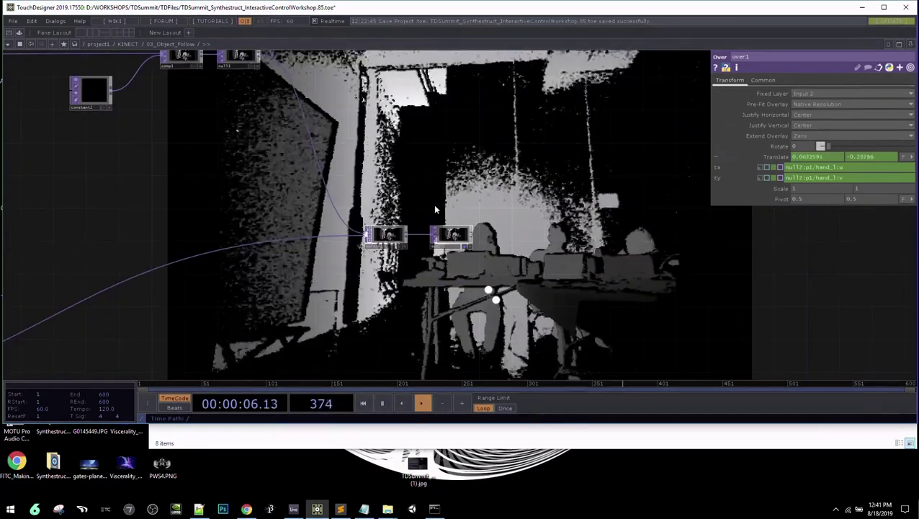
pyautogui.click(385, 235)
pyautogui.moveTo(840, 95); pyautogui.dragTo(826, 97)
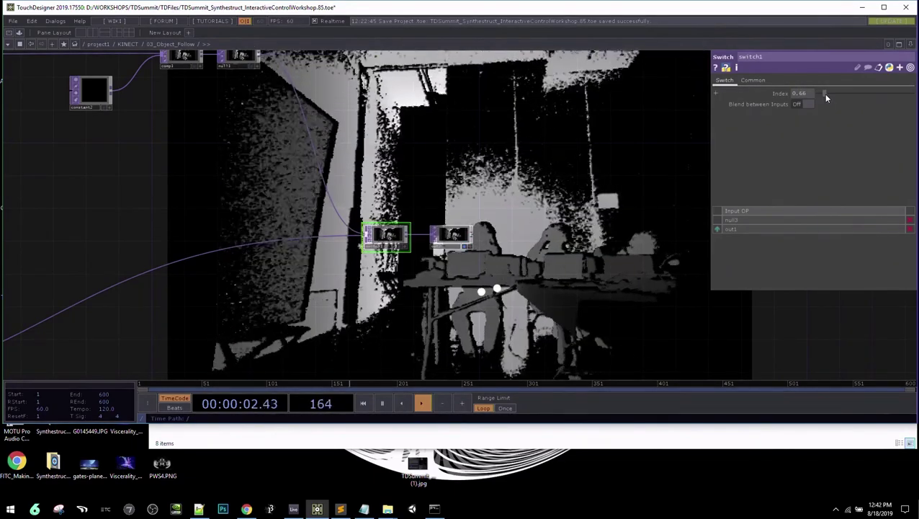
# Open 04_Drawing_Interactions, inspect the Translate parameters of geo1, and return to the KINECT network
pyautogui.press('u')
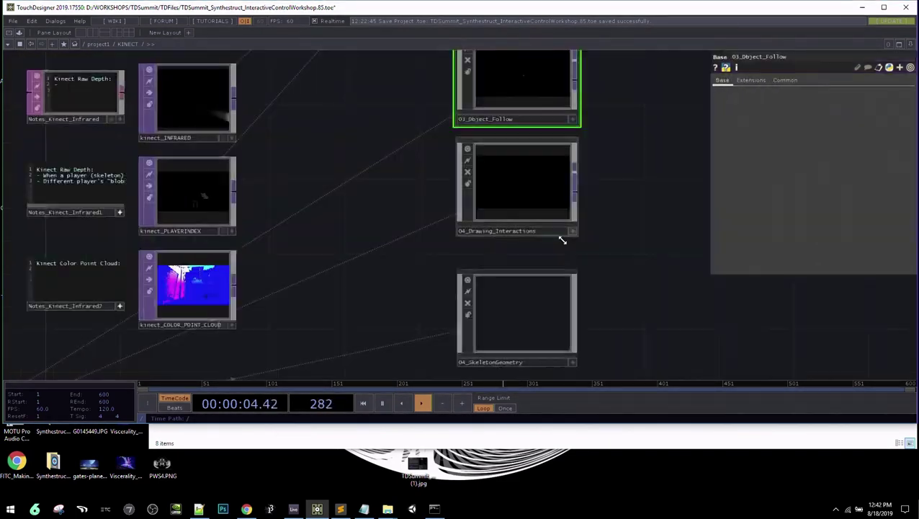
pyautogui.doubleClick(541, 196)
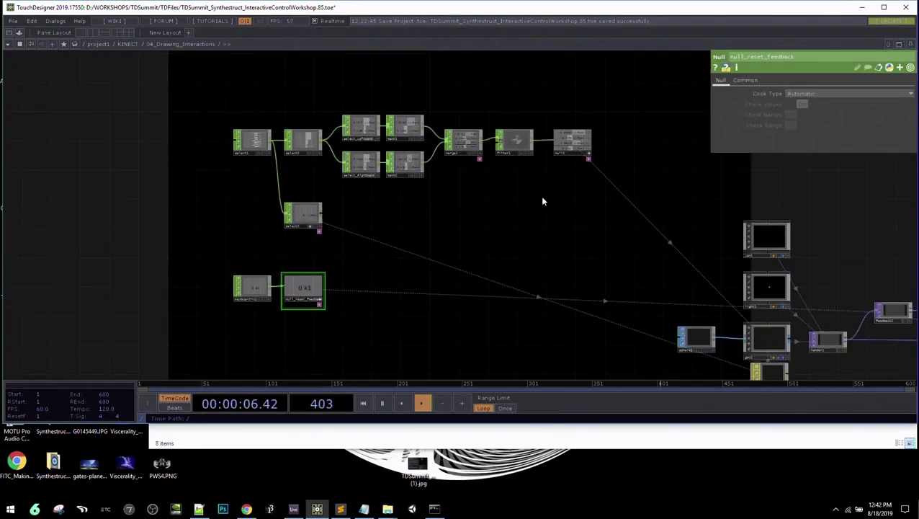
pyautogui.moveTo(546, 259); pyautogui.dragTo(425, 225)
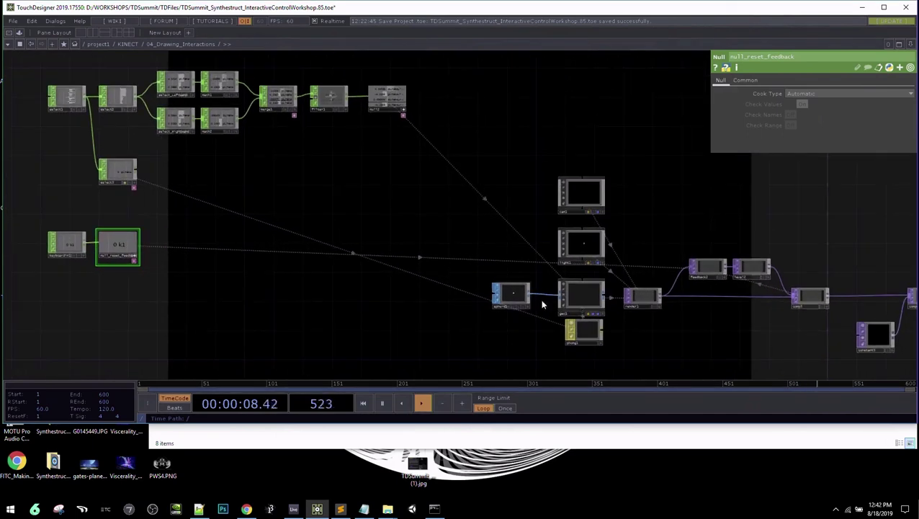
pyautogui.scroll(5, 610, 305)
pyautogui.click(567, 291)
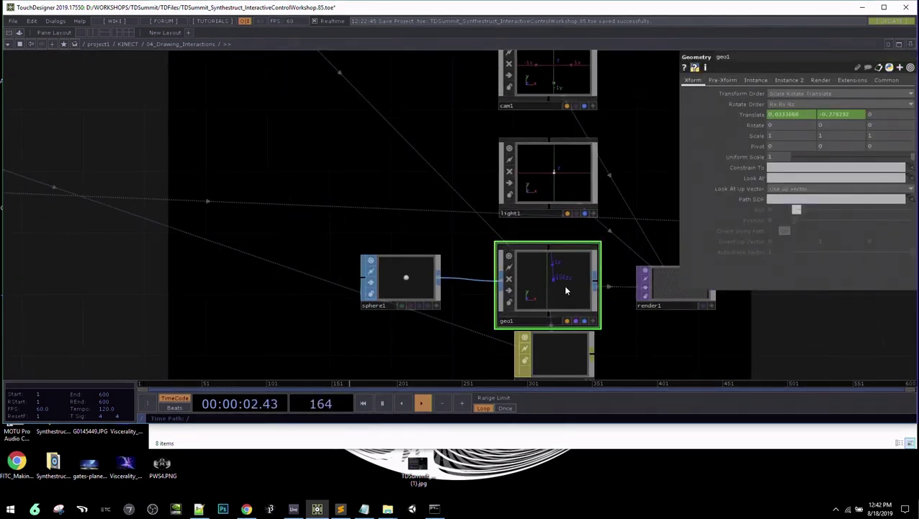
pyautogui.moveTo(410, 191); pyautogui.dragTo(449, 192)
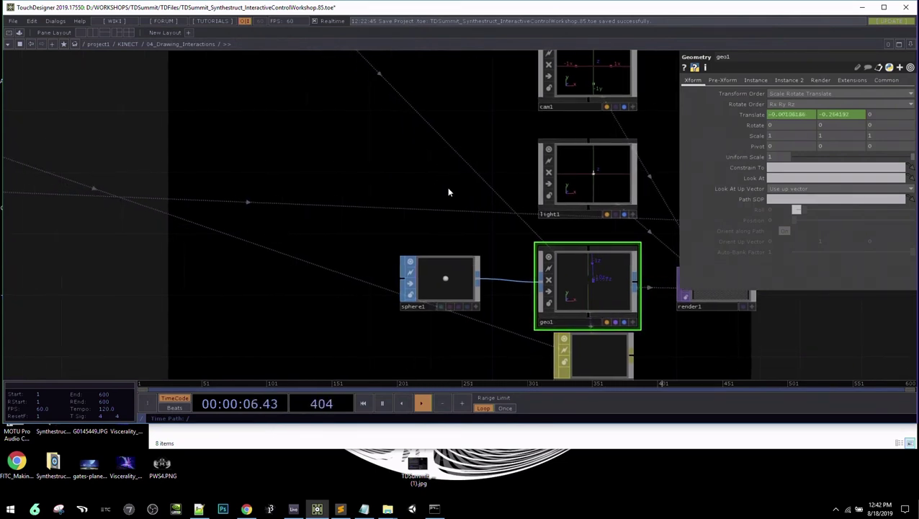
pyautogui.rightClick(448, 191)
pyautogui.press('u')
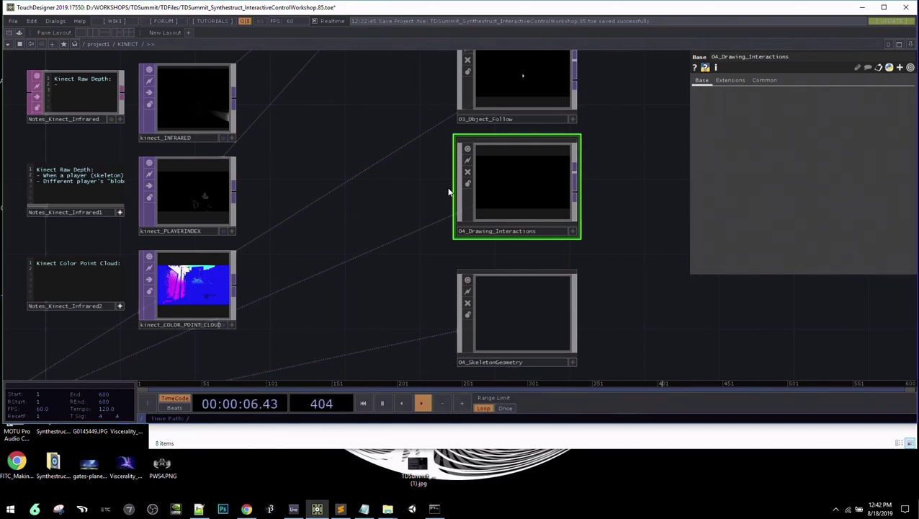
# Review the example components in KINECT and reopen 03_Object_Follow to view its hand-channel, circle and over operators
pyautogui.moveTo(656, 247); pyautogui.dragTo(657, 299)
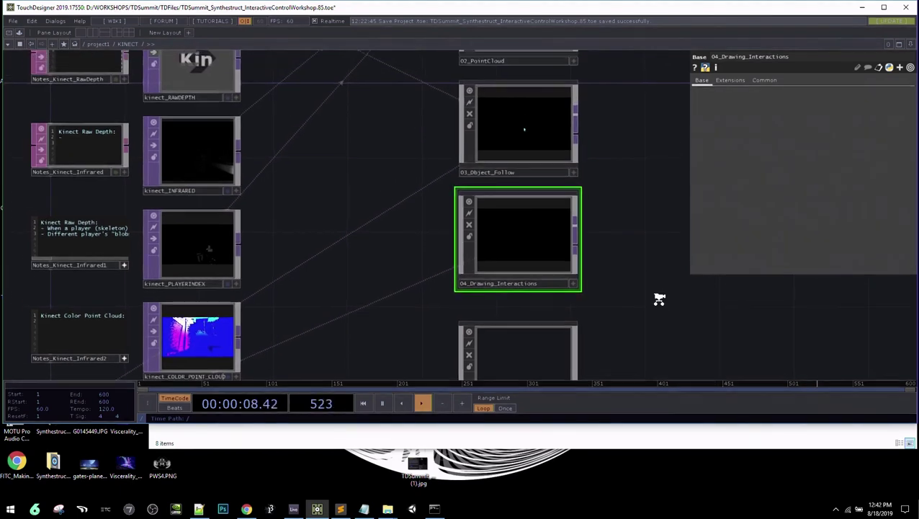
pyautogui.scroll(-2, 659, 299)
pyautogui.scroll(-1, 660, 299)
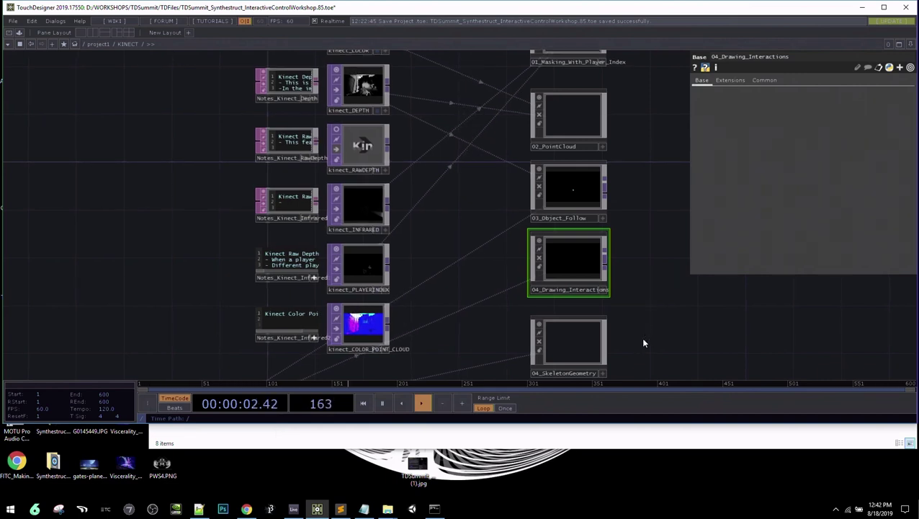
pyautogui.click(570, 132)
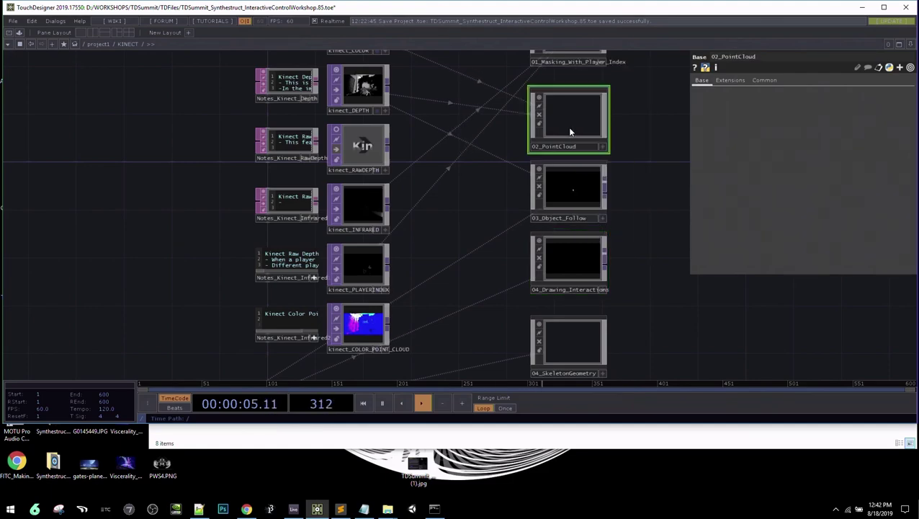
pyautogui.doubleClick(561, 191)
pyautogui.scroll(-5, 468, 225)
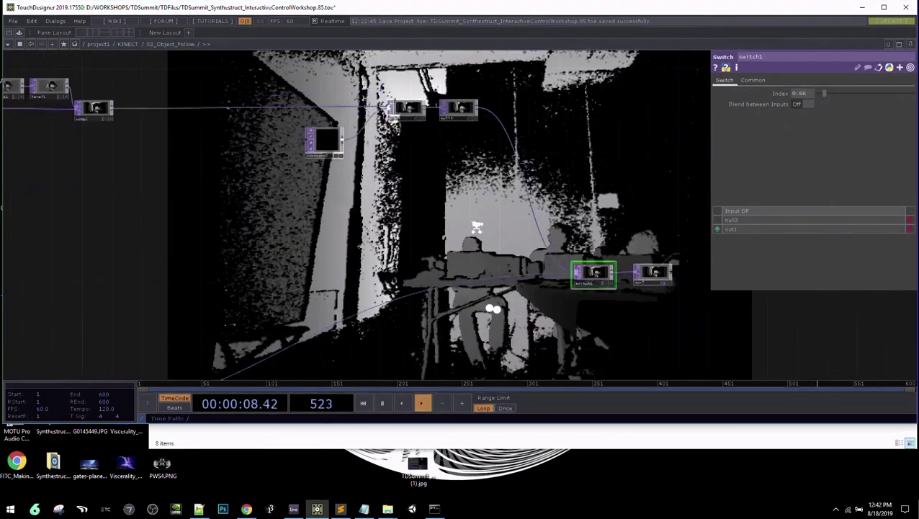
pyautogui.scroll(5, 394, 244)
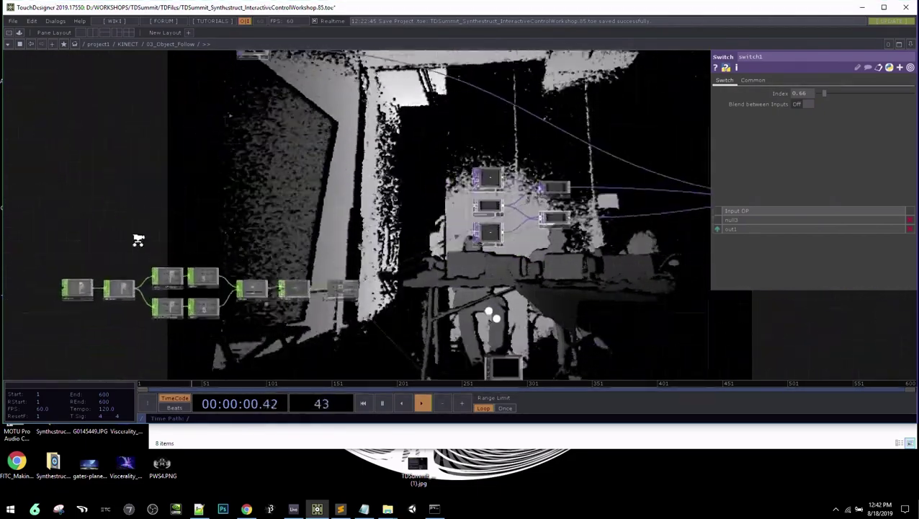
pyautogui.moveTo(479, 209); pyautogui.dragTo(485, 281)
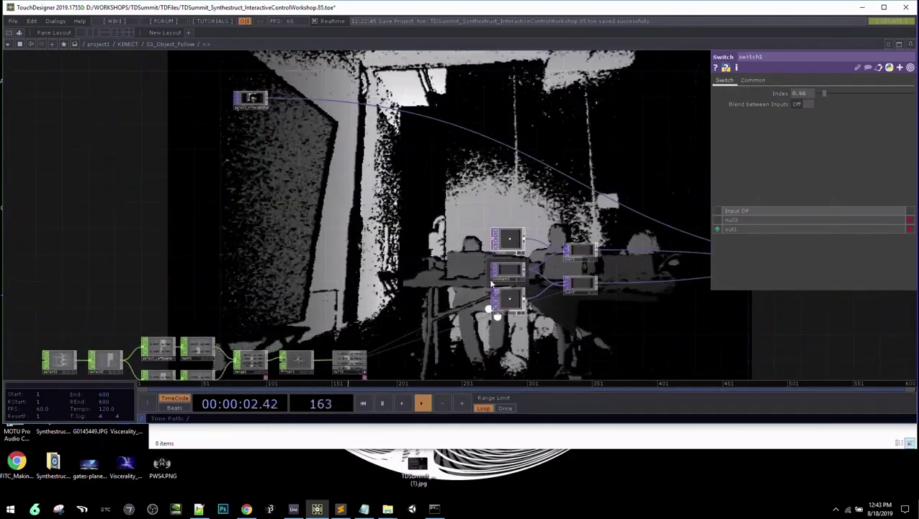
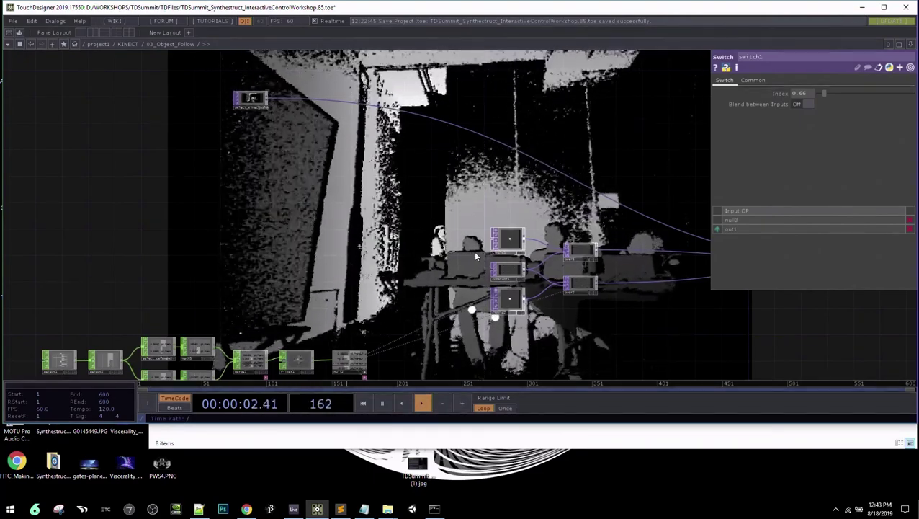
# Open 01_Masking_With_Player_Index and examine its masking chain through switch_selectMask, edge1, matte1 and comp1
pyautogui.press('u')
pyautogui.moveTo(652, 143); pyautogui.dragTo(658, 243)
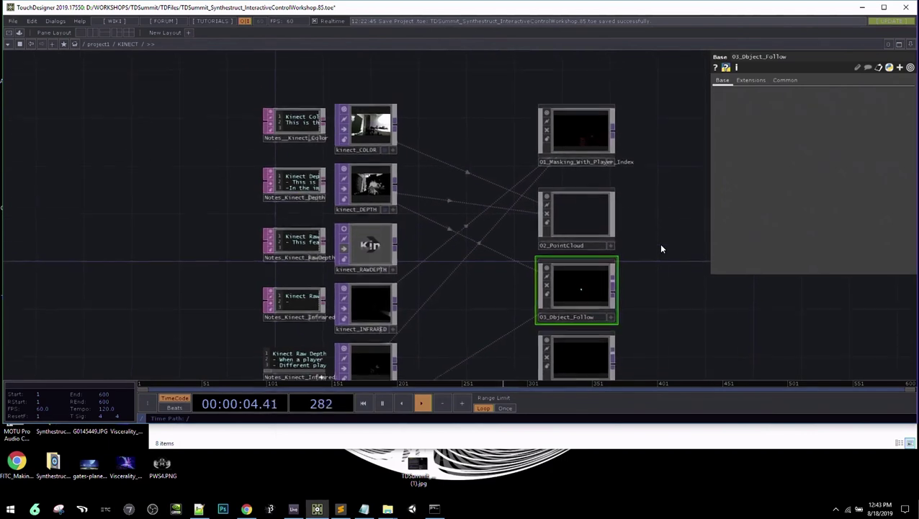
pyautogui.click(592, 147)
pyautogui.press('i')
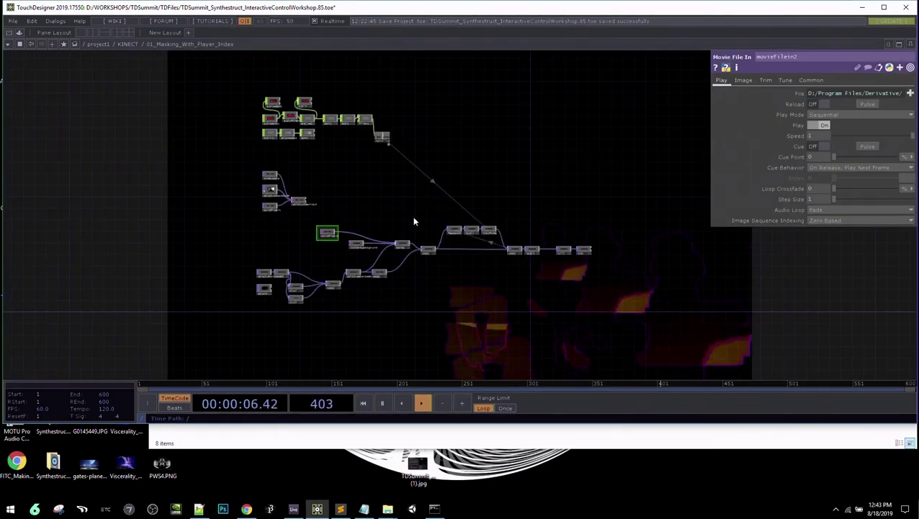
pyautogui.moveTo(414, 222); pyautogui.dragTo(638, 211)
pyautogui.scroll(5, 642, 260)
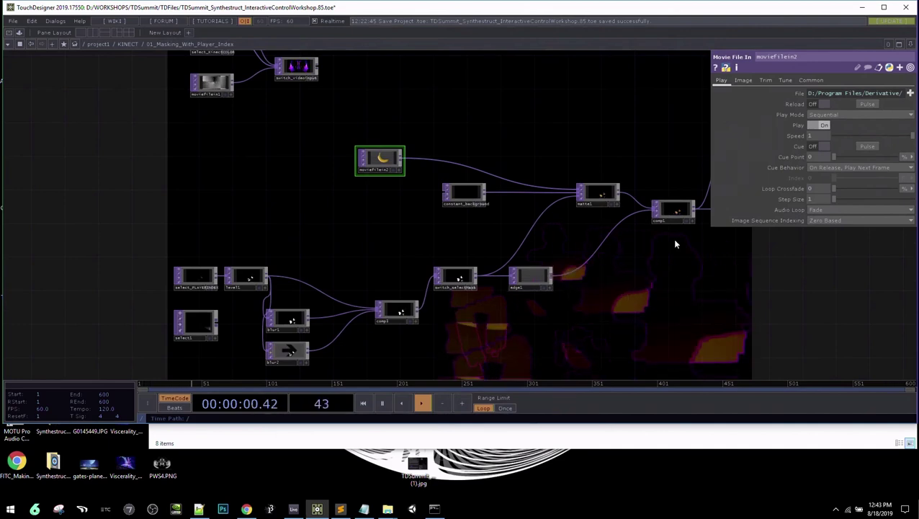
pyautogui.scroll(3, 655, 301)
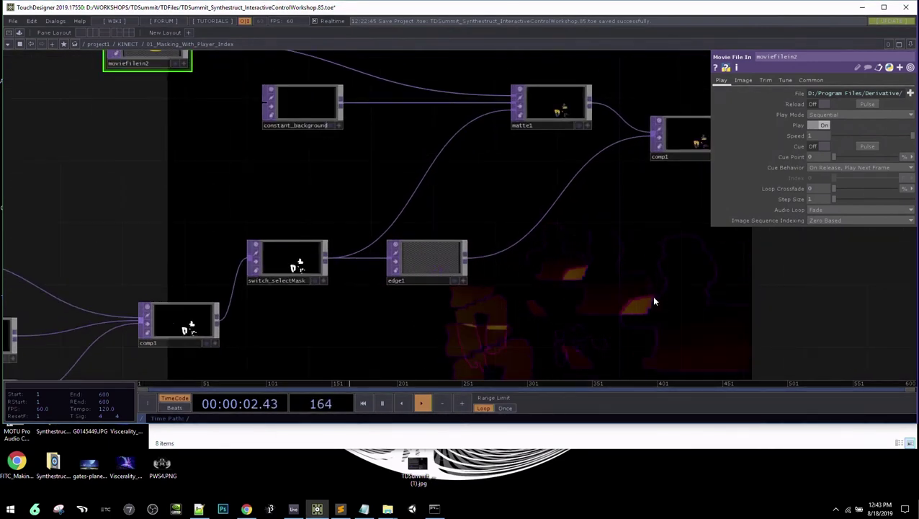
# Examine the Matte parameters of matte1 along with its banana image source, moviefilein2
pyautogui.moveTo(560, 191); pyautogui.dragTo(609, 249)
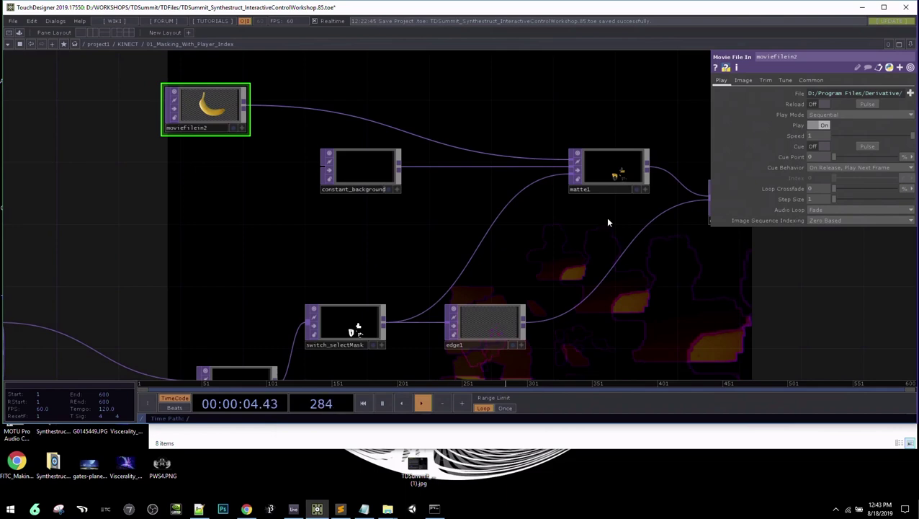
pyautogui.click(609, 174)
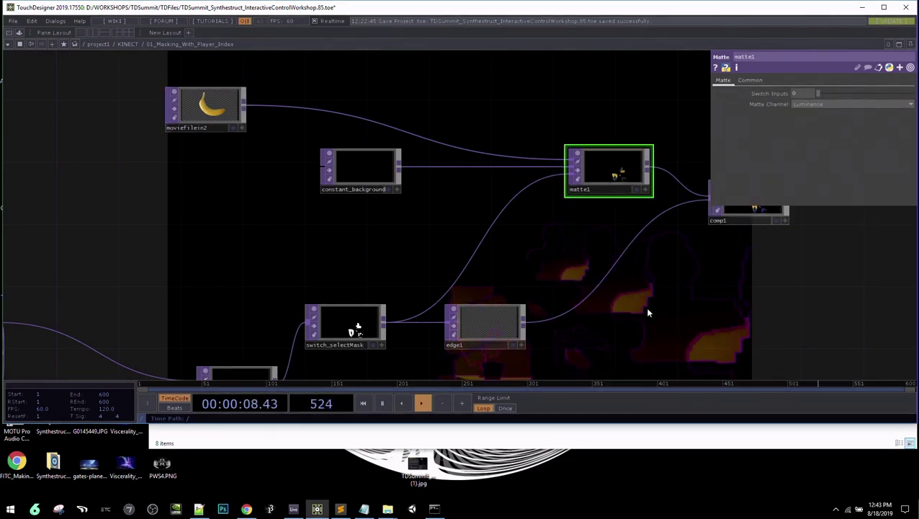
pyautogui.scroll(-3, 629, 310)
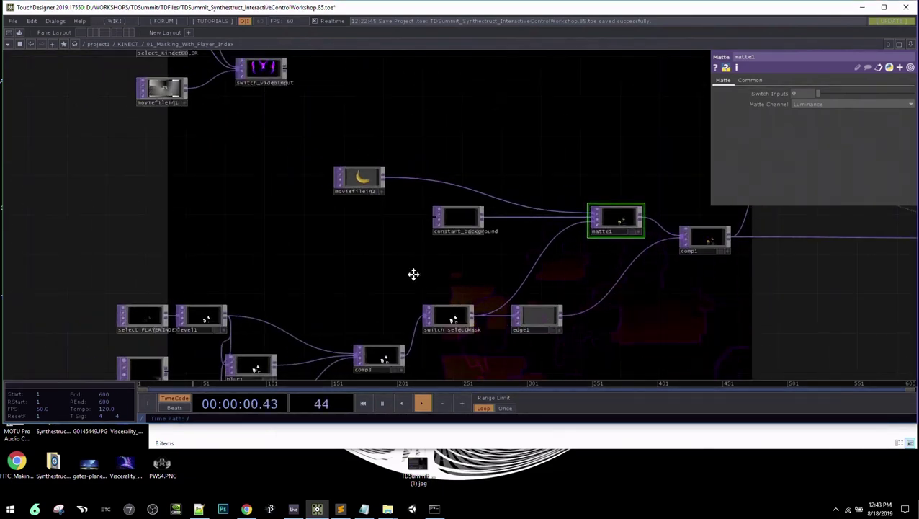
# Inspect the blur2 and blur1 operators that process the level1 player-index mask, comparing their previews and Blur parameters
pyautogui.moveTo(413, 273); pyautogui.dragTo(603, 180)
pyautogui.scroll(3, 469, 310)
pyautogui.click(467, 311)
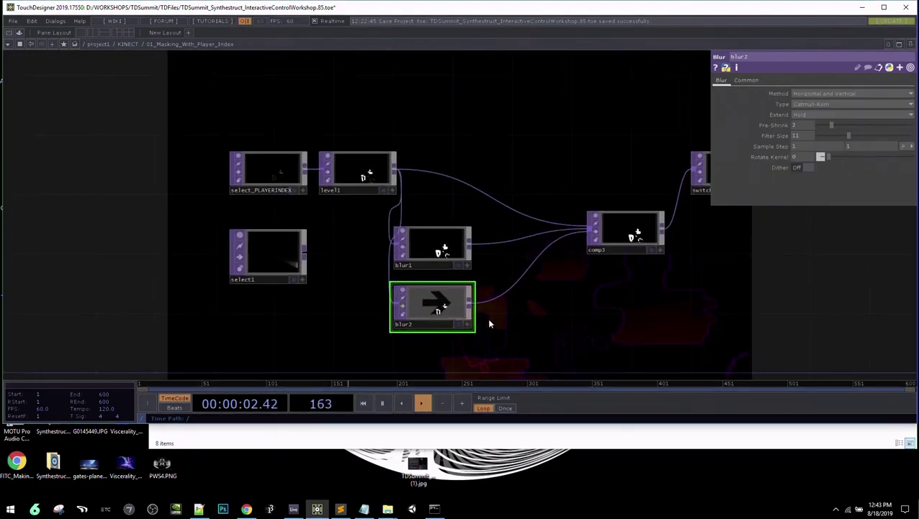
pyautogui.scroll(5, 477, 273)
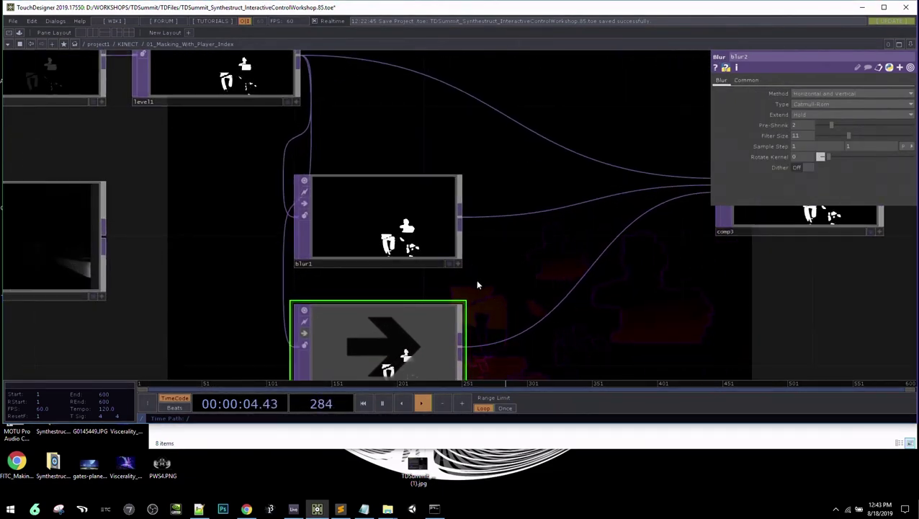
pyautogui.scroll(4, 477, 280)
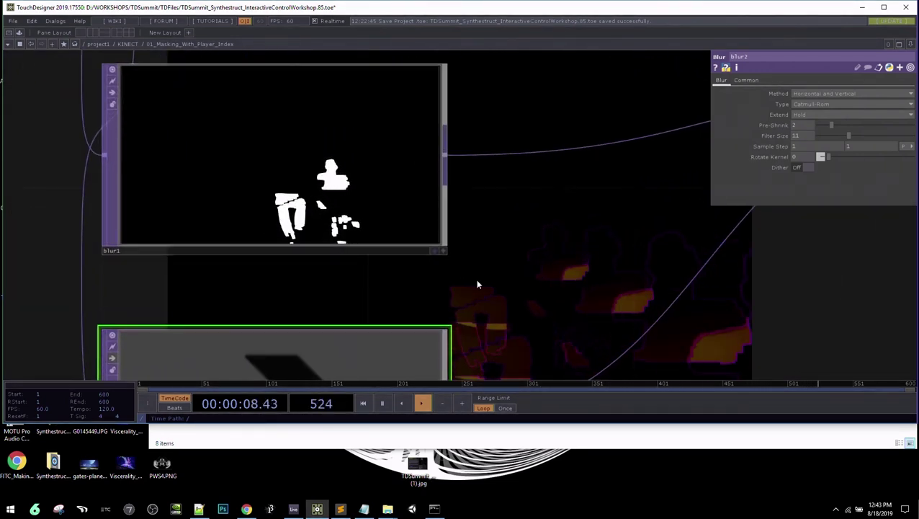
pyautogui.scroll(-3, 477, 284)
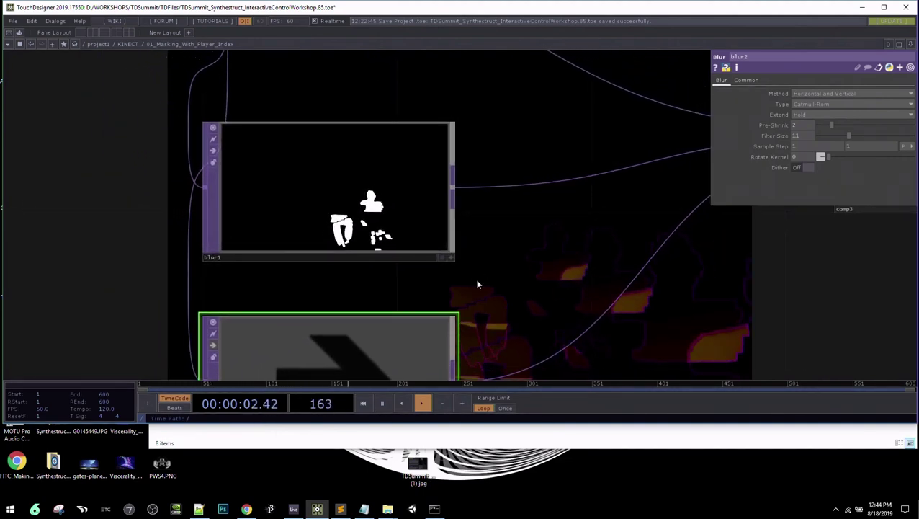
pyautogui.scroll(-3, 477, 284)
pyautogui.moveTo(663, 277); pyautogui.dragTo(509, 299)
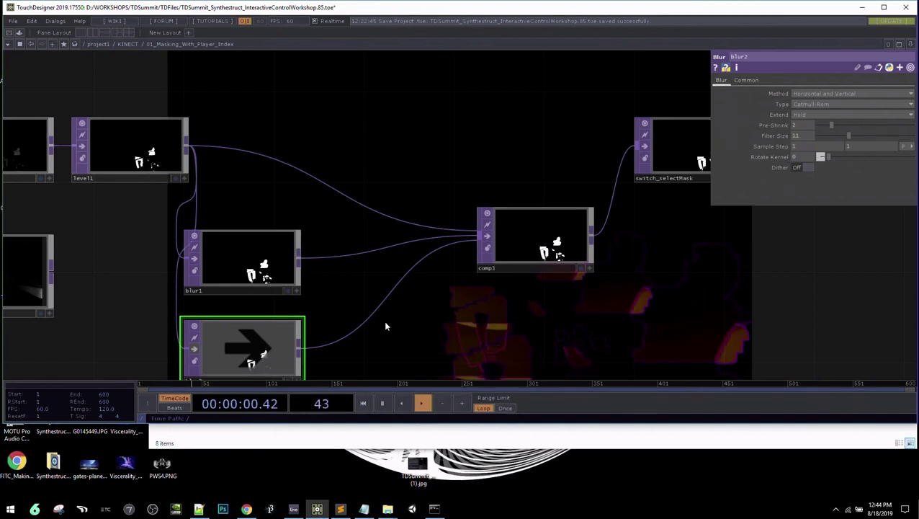
pyautogui.click(254, 275)
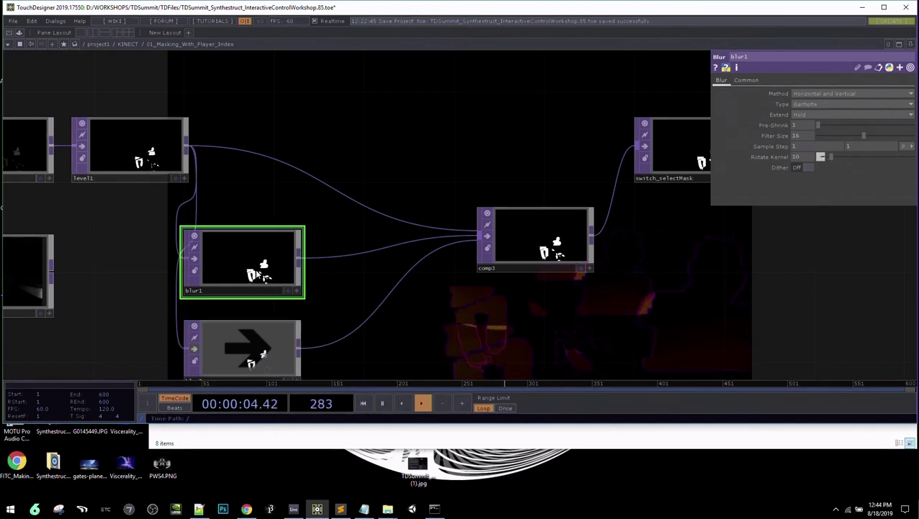
# Examine the combined mask in comp3 and trace its output through switch_selectMask to edge1
pyautogui.scroll(5, 566, 253)
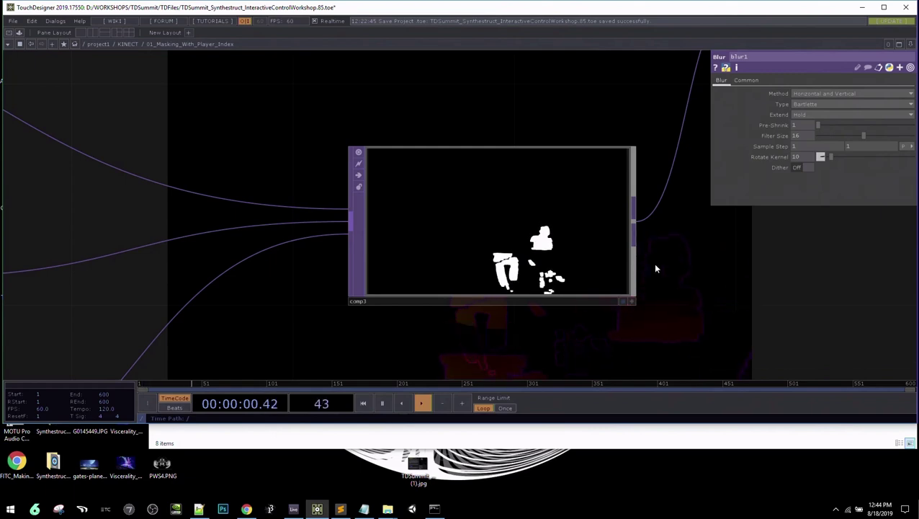
pyautogui.moveTo(655, 269); pyautogui.dragTo(558, 267)
pyautogui.scroll(-3, 558, 268)
pyautogui.moveTo(611, 254); pyautogui.dragTo(537, 269)
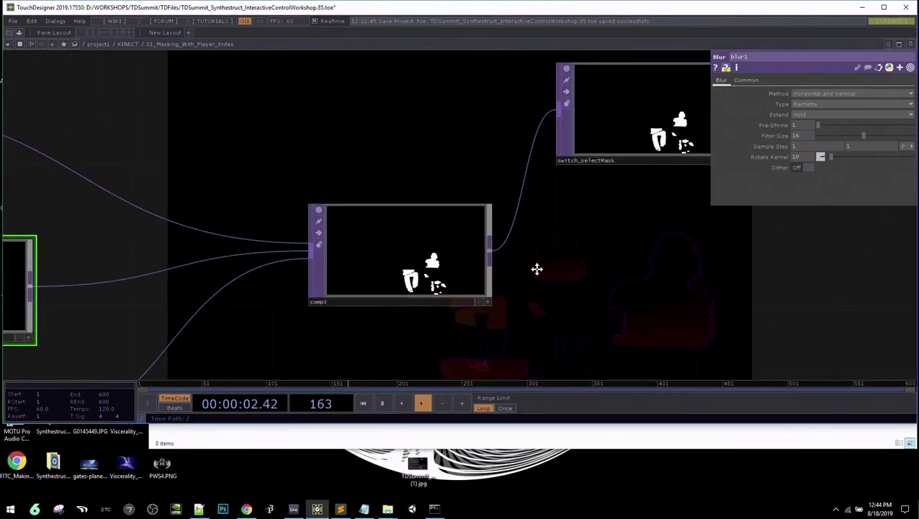
pyautogui.scroll(-4, 538, 268)
pyautogui.moveTo(656, 260); pyautogui.dragTo(391, 338)
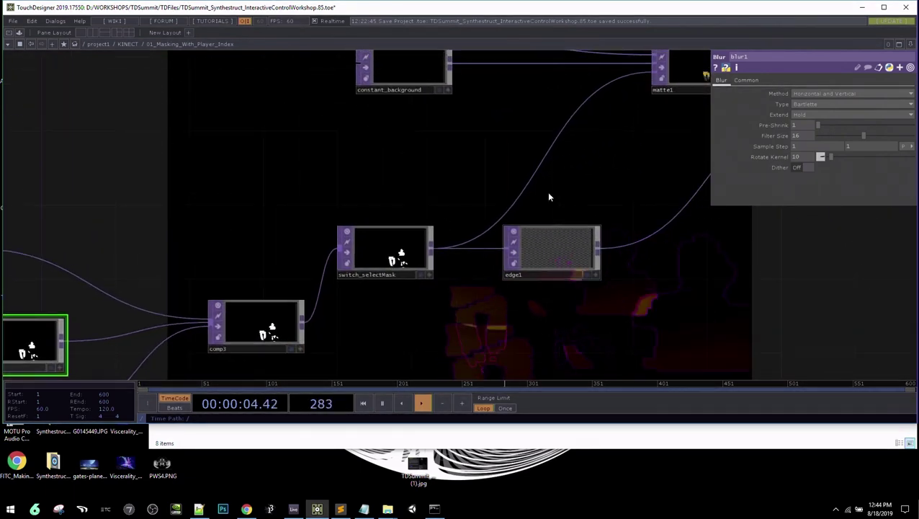
# Review matte1 together with its inputs, inspecting constant_background and switch_selectMask
pyautogui.moveTo(582, 140); pyautogui.dragTo(585, 304)
pyautogui.scroll(3, 583, 283)
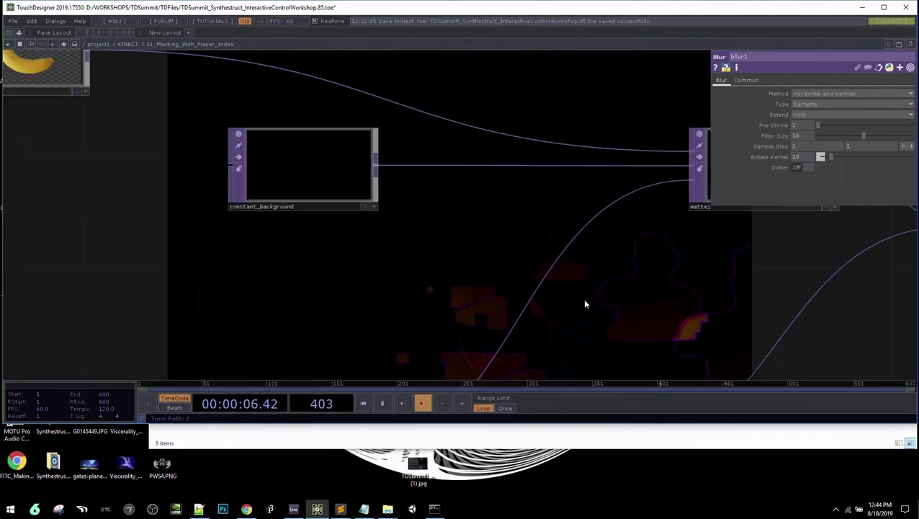
pyautogui.scroll(-3, 588, 294)
pyautogui.scroll(-1, 678, 218)
pyautogui.click(683, 223)
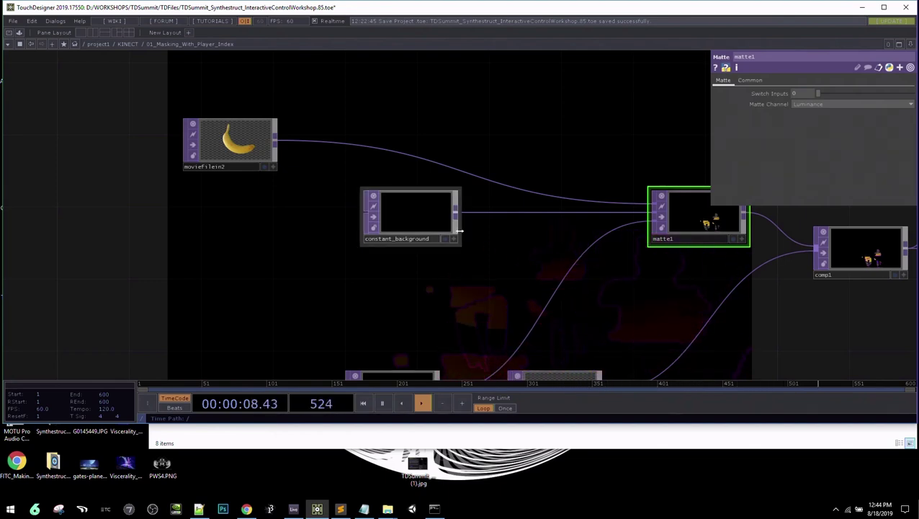
pyautogui.click(422, 212)
pyautogui.moveTo(624, 312); pyautogui.dragTo(594, 229)
pyautogui.click(380, 326)
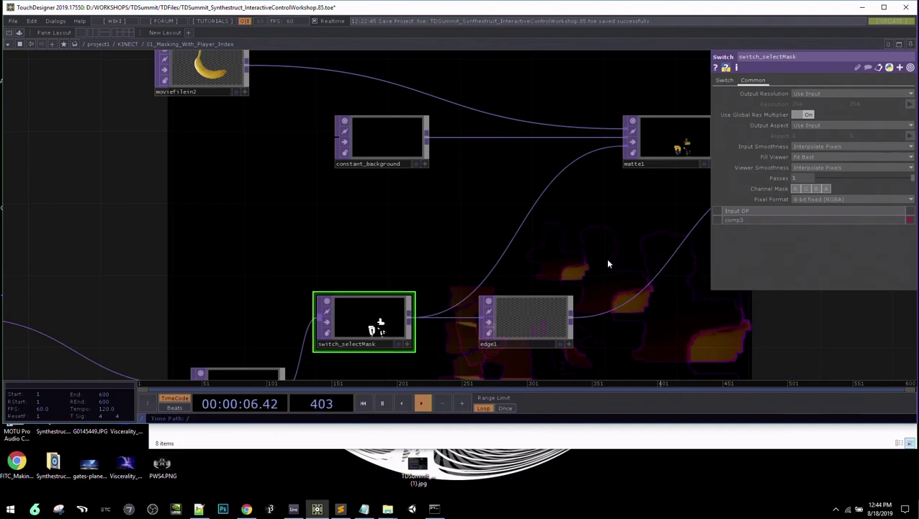
# Inspect comp3's Common parameters, then examine the audio operators and the three video sources feeding switch_videoinput
pyautogui.scroll(-3, 607, 262)
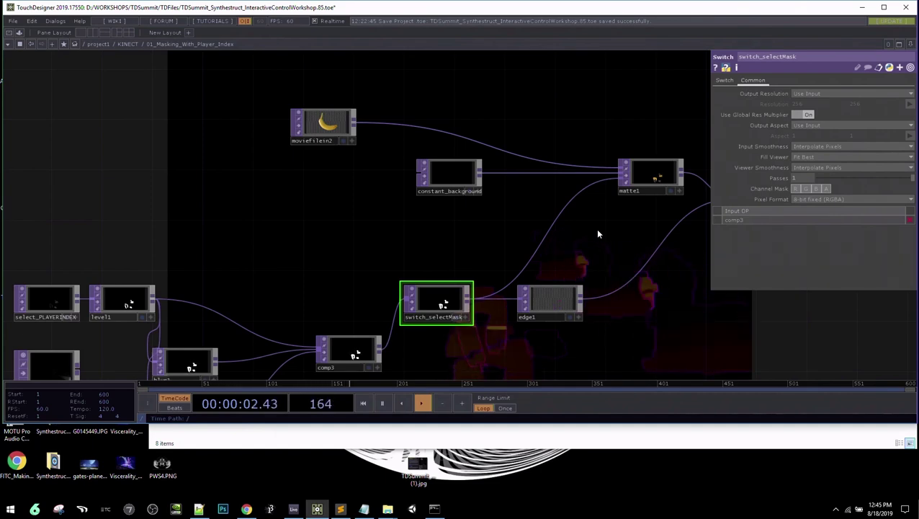
pyautogui.click(354, 356)
pyautogui.scroll(-5, 343, 293)
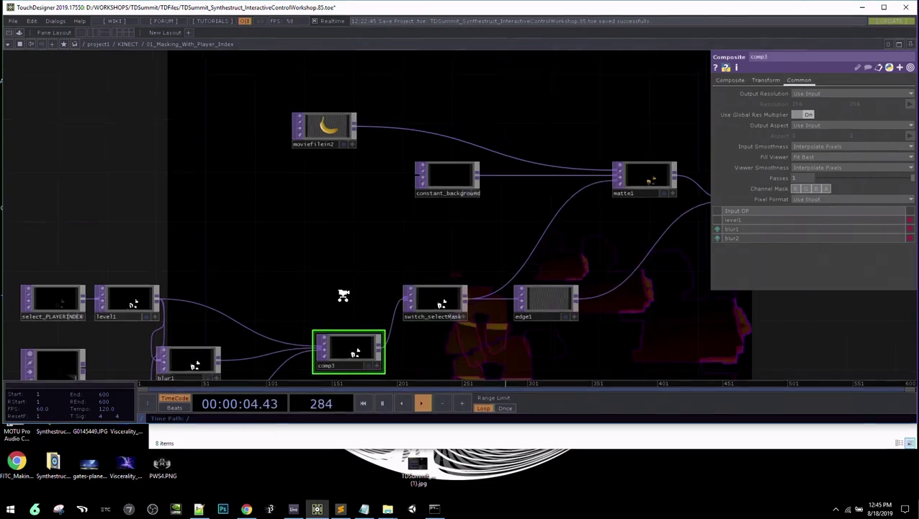
pyautogui.moveTo(245, 195); pyautogui.dragTo(338, 328)
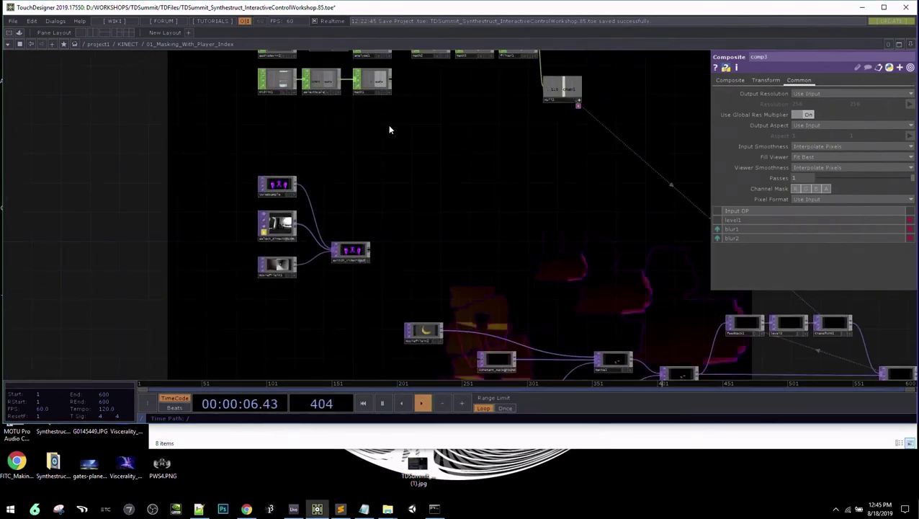
pyautogui.moveTo(390, 127)
pyautogui.mouseDown()
pyautogui.moveTo(455, 267)
pyautogui.moveTo(506, 206)
pyautogui.mouseUp()
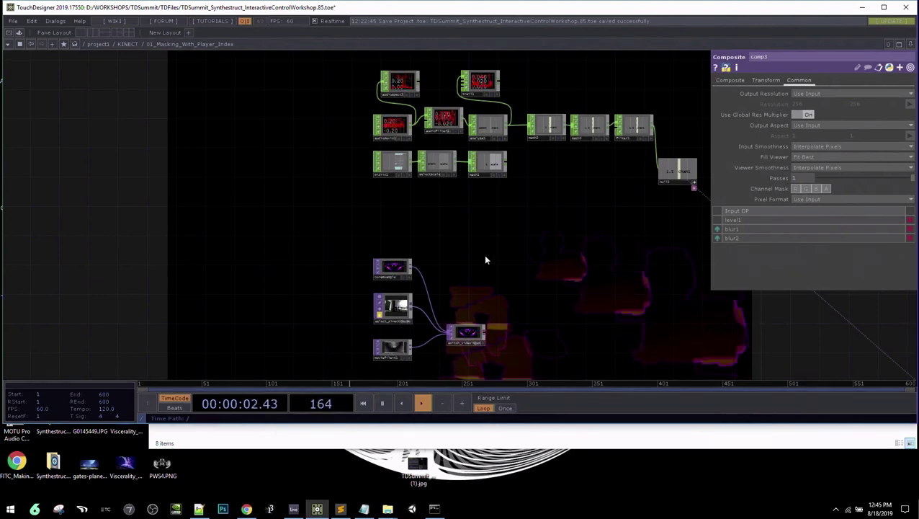
pyautogui.scroll(3, 519, 310)
pyautogui.moveTo(520, 311); pyautogui.dragTo(538, 232)
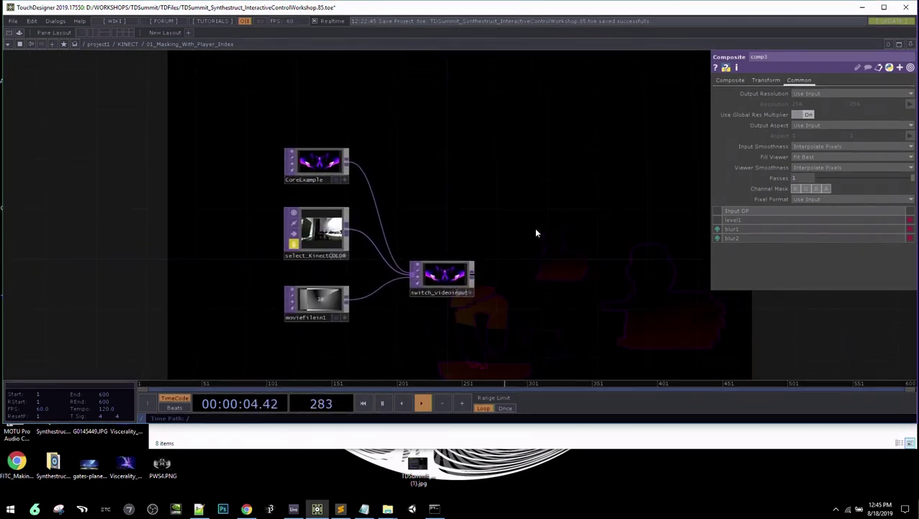
pyautogui.scroll(5, 563, 288)
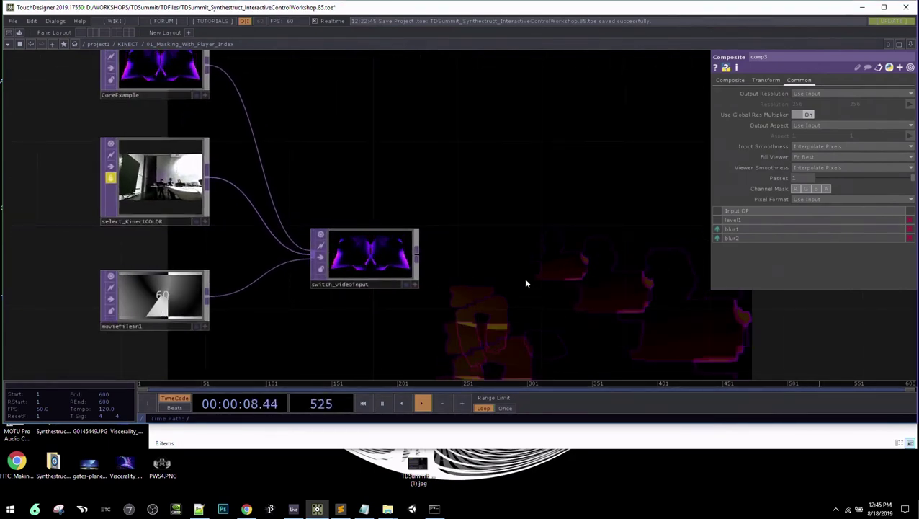
pyautogui.moveTo(527, 281); pyautogui.dragTo(532, 259)
pyautogui.scroll(-8, 531, 260)
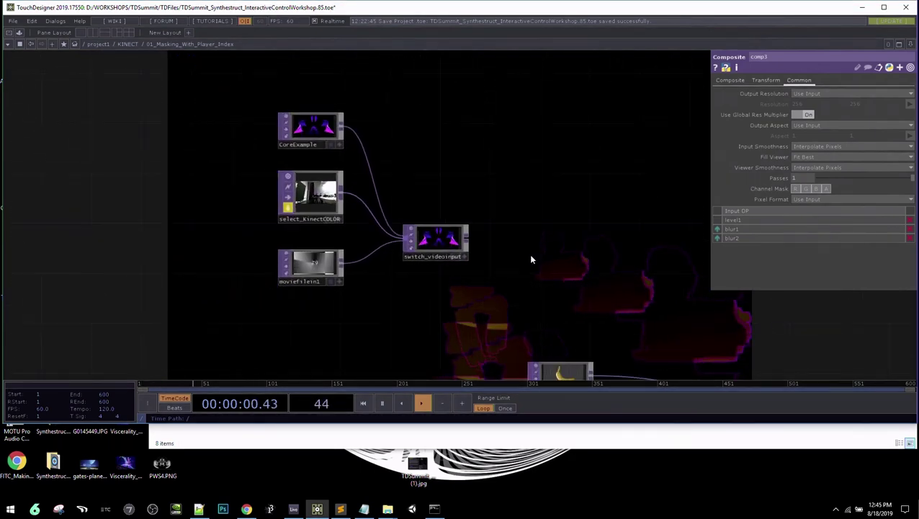
pyautogui.scroll(5, 514, 214)
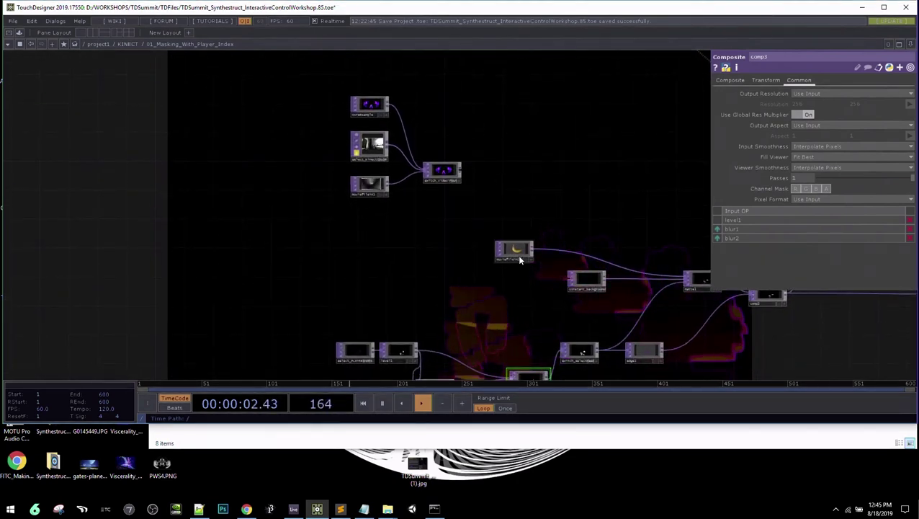
# Return to the KINECT network, review its data sources and example components, and go up to project1
pyautogui.scroll(-10, 464, 183)
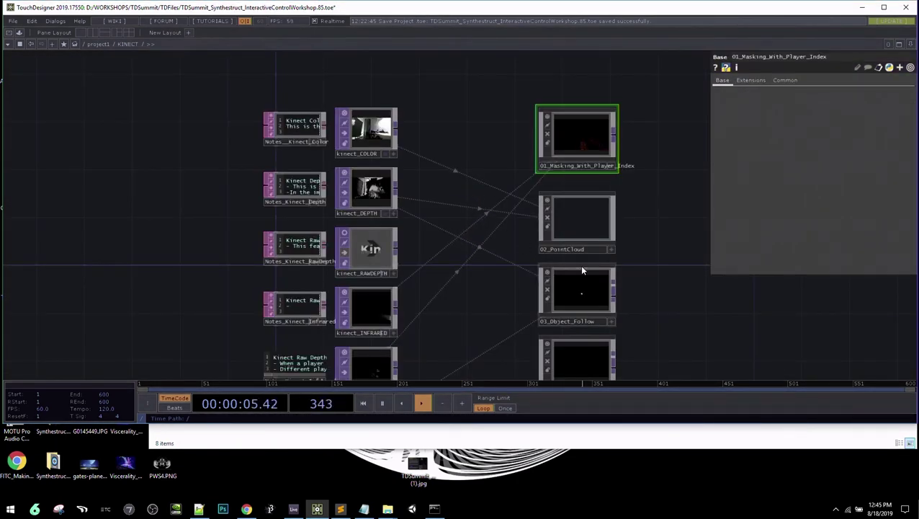
pyautogui.moveTo(638, 318); pyautogui.dragTo(660, 191)
pyautogui.scroll(3, 470, 314)
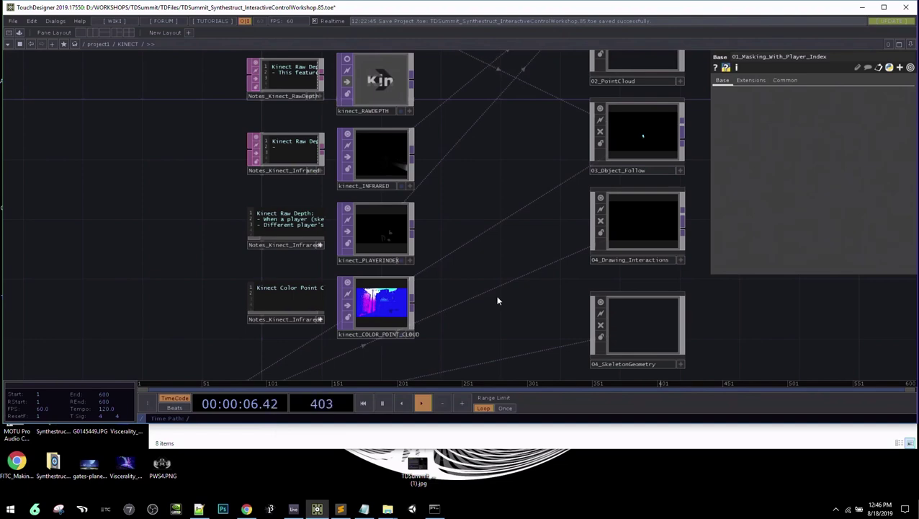
pyautogui.moveTo(497, 301); pyautogui.dragTo(443, 288)
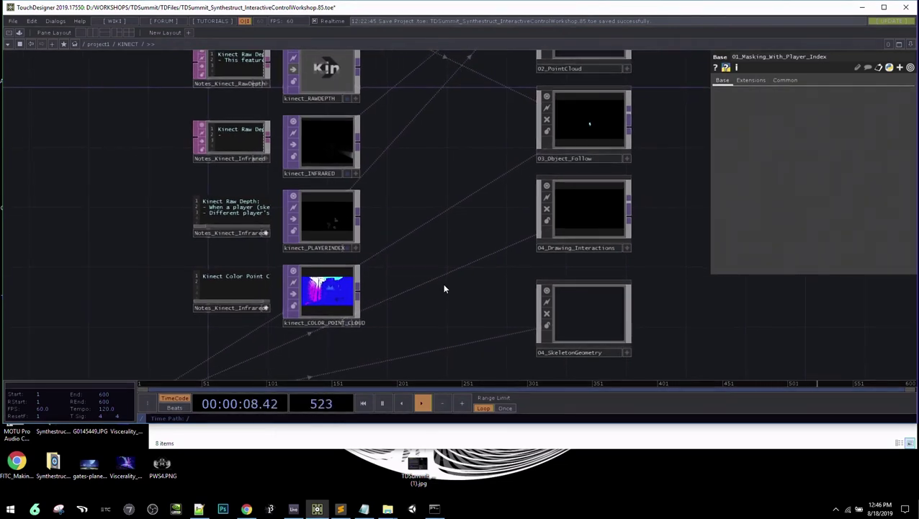
pyautogui.press('u')
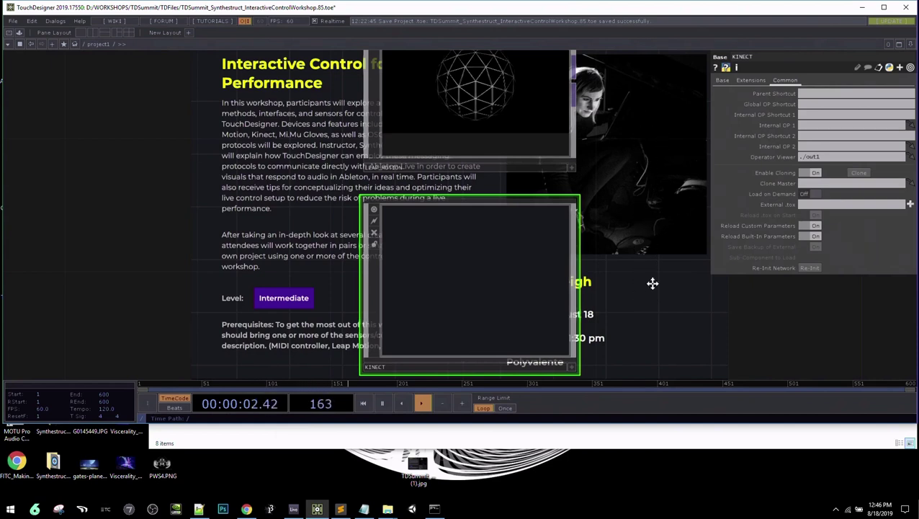
# Find the ABLETON_LiveGrabber component below KINECT in project1 and open its network
pyautogui.moveTo(653, 283); pyautogui.dragTo(654, 140)
pyautogui.moveTo(486, 371); pyautogui.dragTo(483, 331)
pyautogui.moveTo(607, 335); pyautogui.dragTo(597, 171)
pyautogui.scroll(-3, 587, 195)
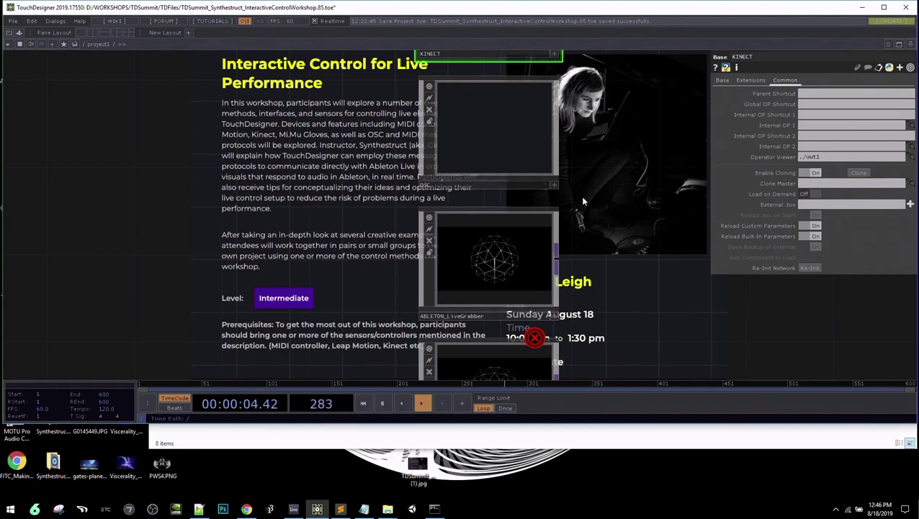
pyautogui.click(524, 260)
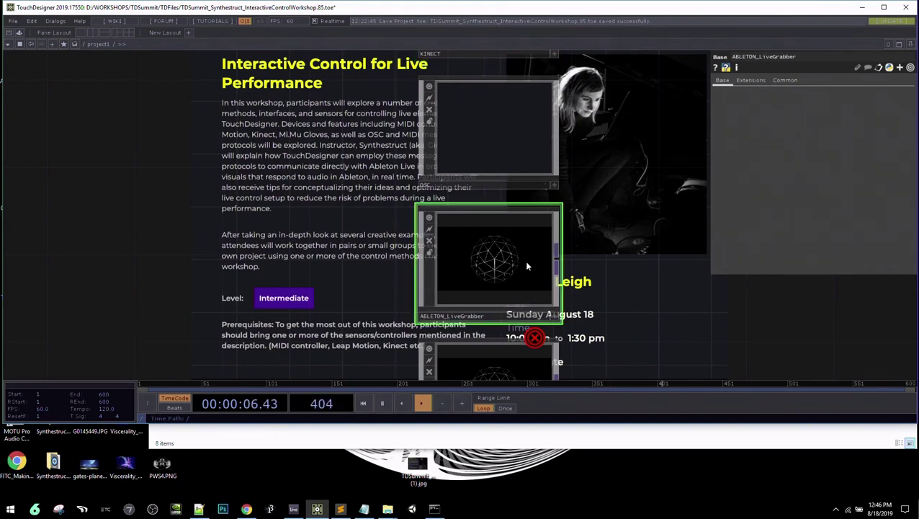
pyautogui.moveTo(621, 309); pyautogui.dragTo(607, 270)
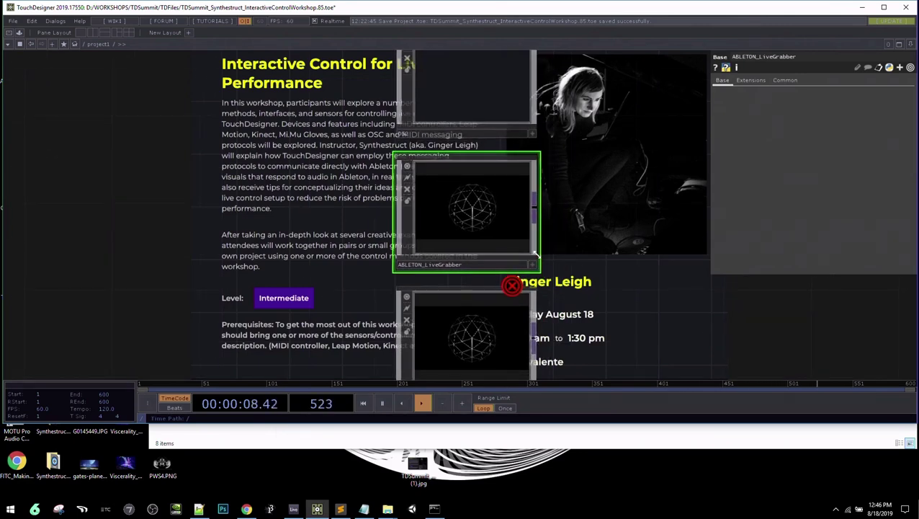
pyautogui.press('i')
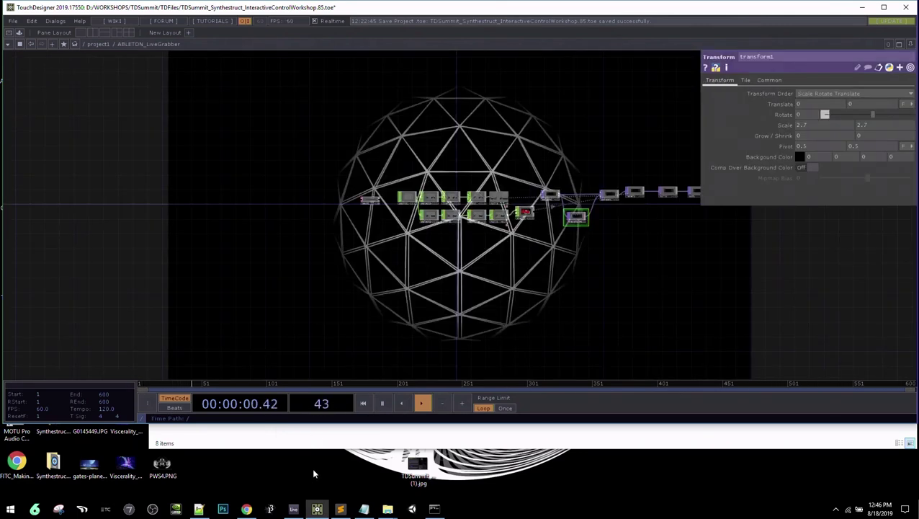
pyautogui.scroll(5, 428, 350)
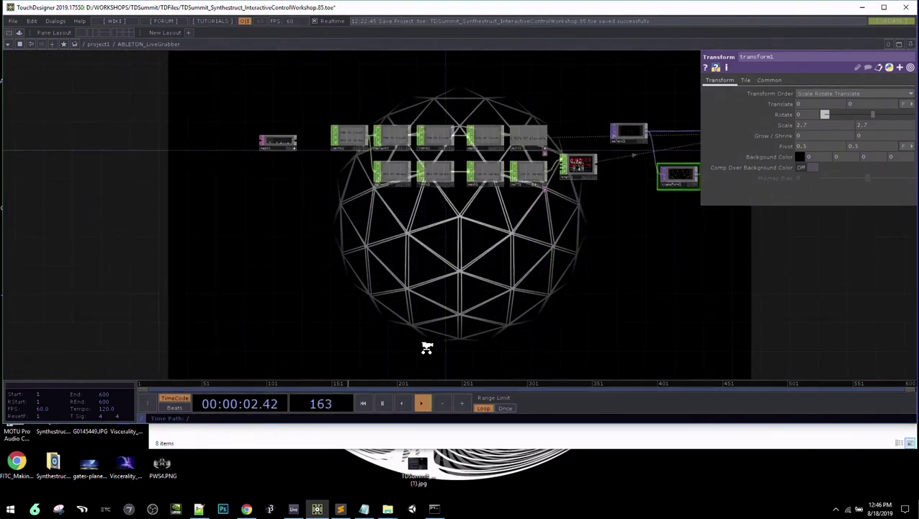
# Switch to the TDAbletonExample set in Ableton Live, maximize its window and focus the TouchDesigner folder's file list
pyautogui.click(298, 509)
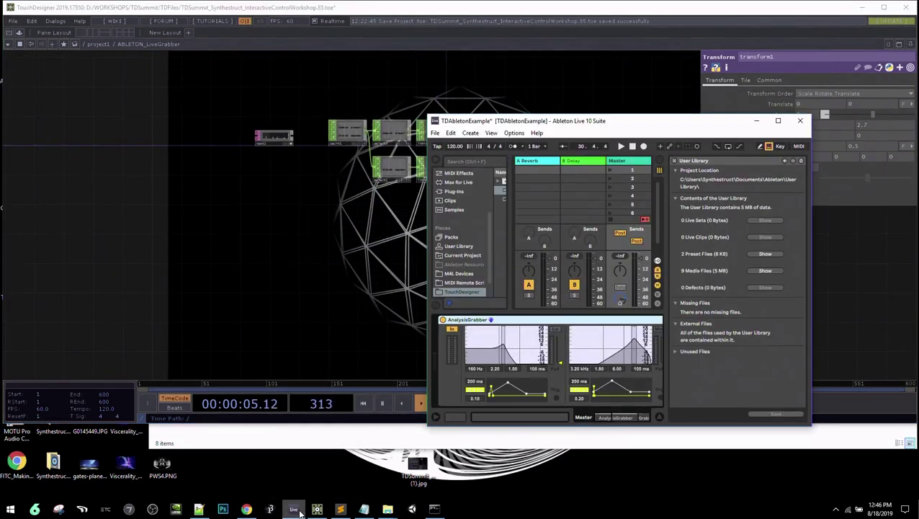
pyautogui.click(778, 120)
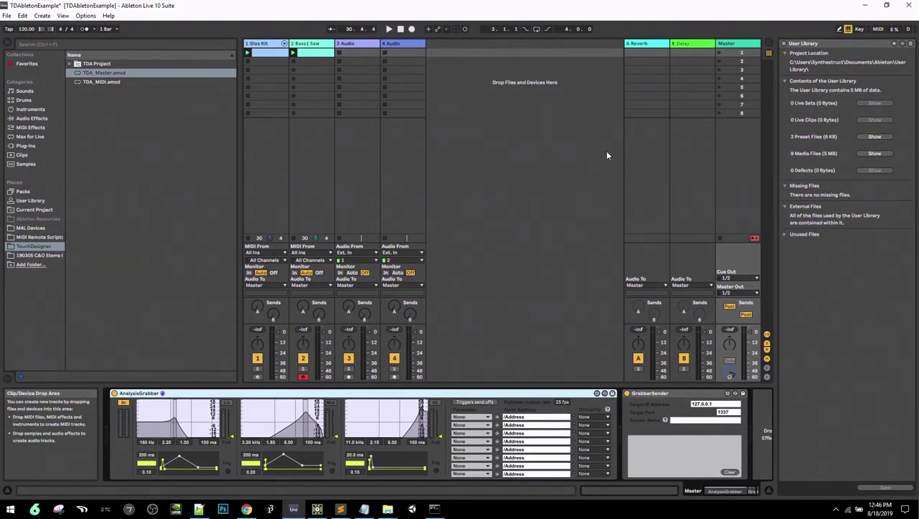
pyautogui.click(147, 165)
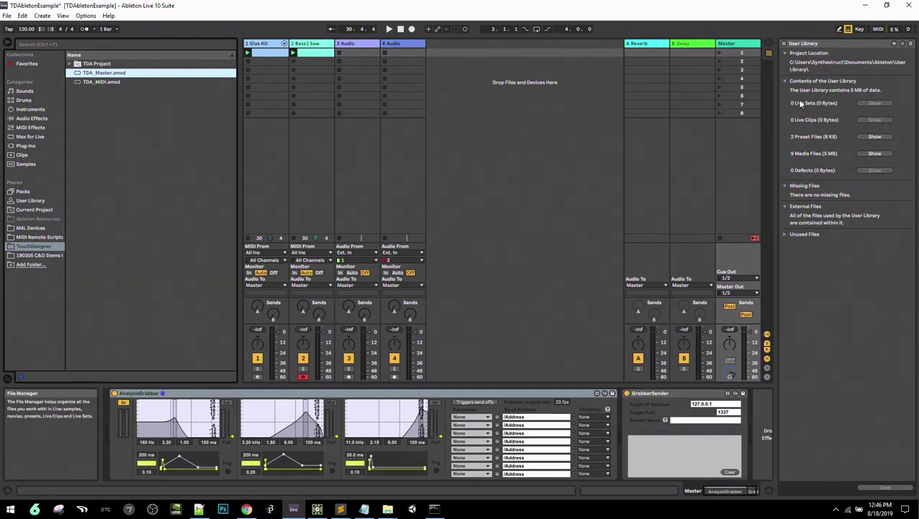
# Return to TouchDesigner's ABLETON_LiveGrabber network and copy the Live Grabber link from the text1 note
pyautogui.click(865, 5)
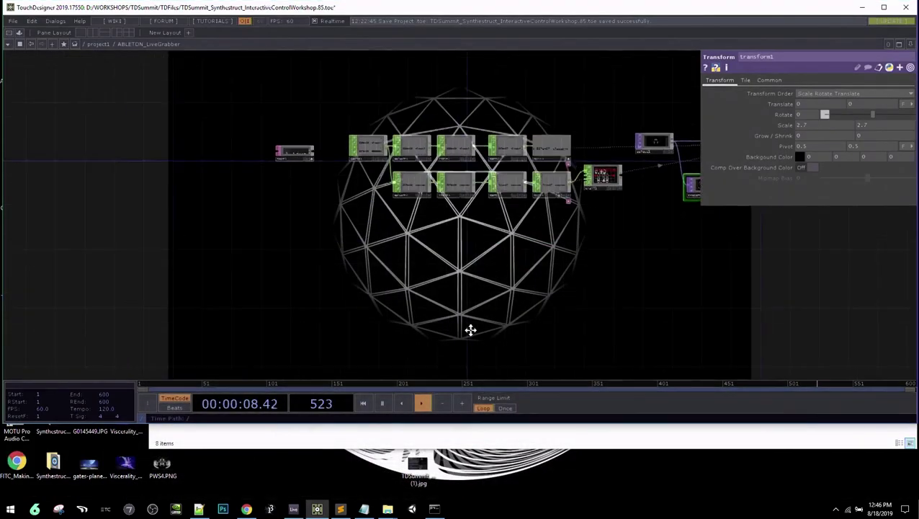
pyautogui.moveTo(470, 330); pyautogui.dragTo(563, 438)
pyautogui.scroll(6, 400, 247)
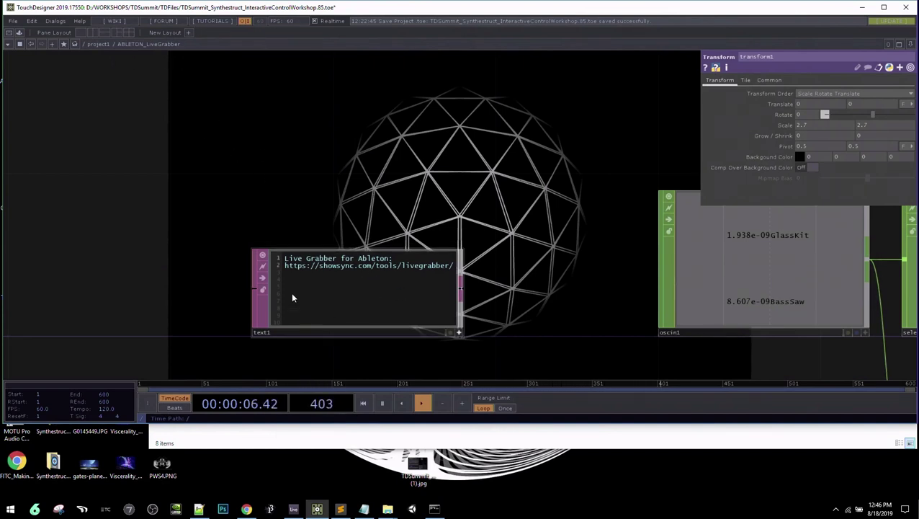
pyautogui.click(376, 295)
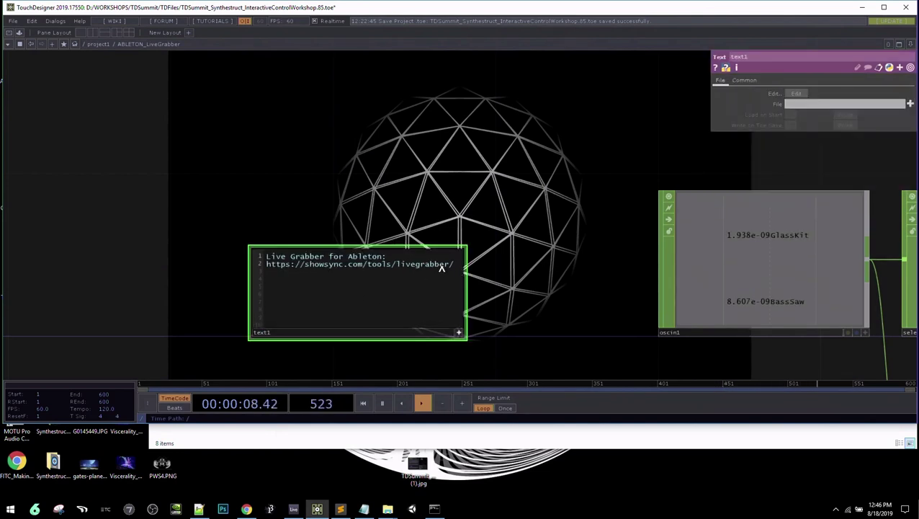
pyautogui.moveTo(452, 267); pyautogui.dragTo(261, 276)
pyautogui.hotkey('ctrl', 'c')
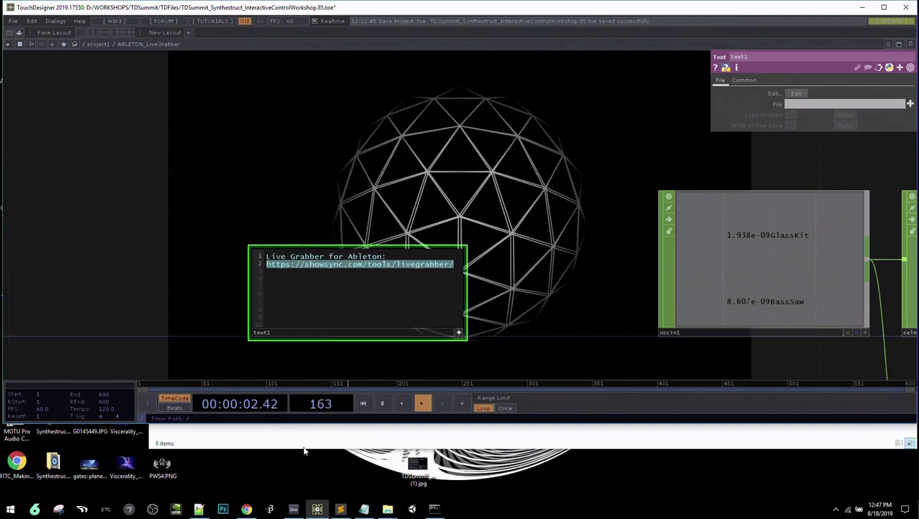
# Switch to Chrome, open showsync.com/tools/livegrabber/ in a new tab and read the plugin description
pyautogui.click(246, 508)
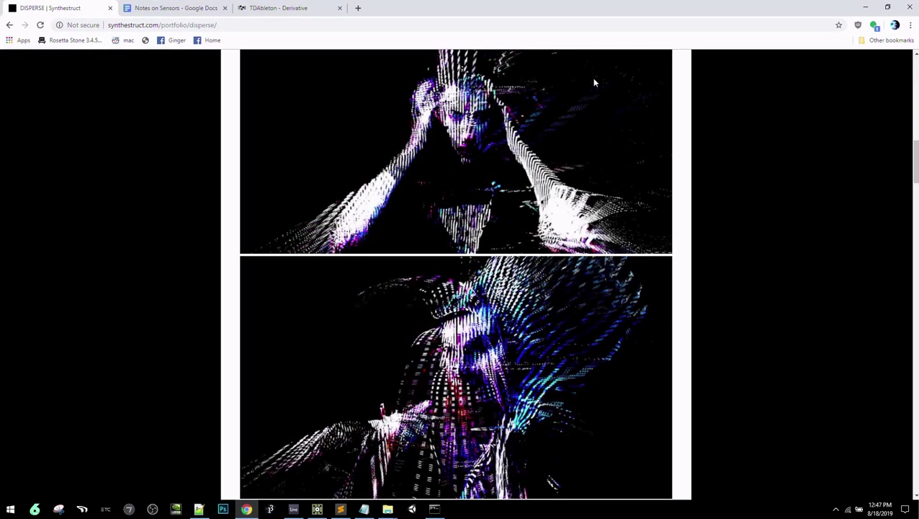
pyautogui.hotkey('ctrl', 't')
pyautogui.hotkey('ctrl', 'v')
pyautogui.press('Return')
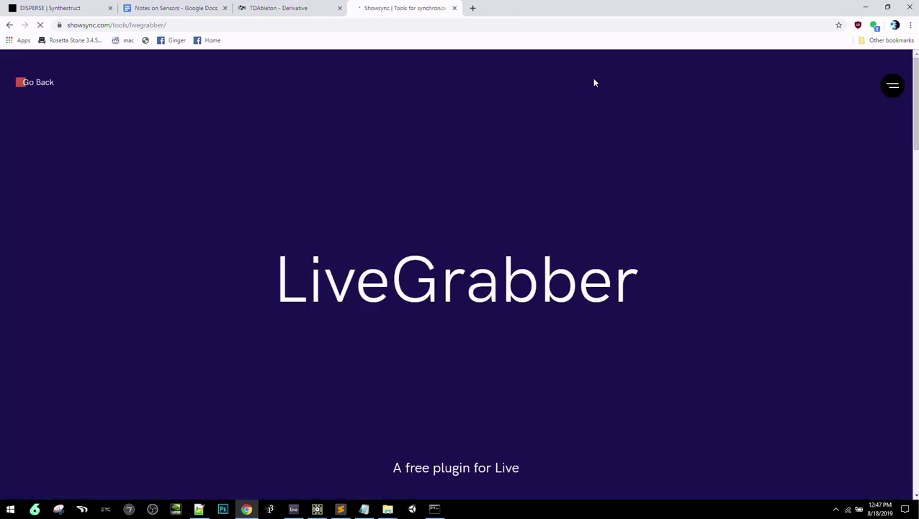
pyautogui.scroll(-2, 654, 260)
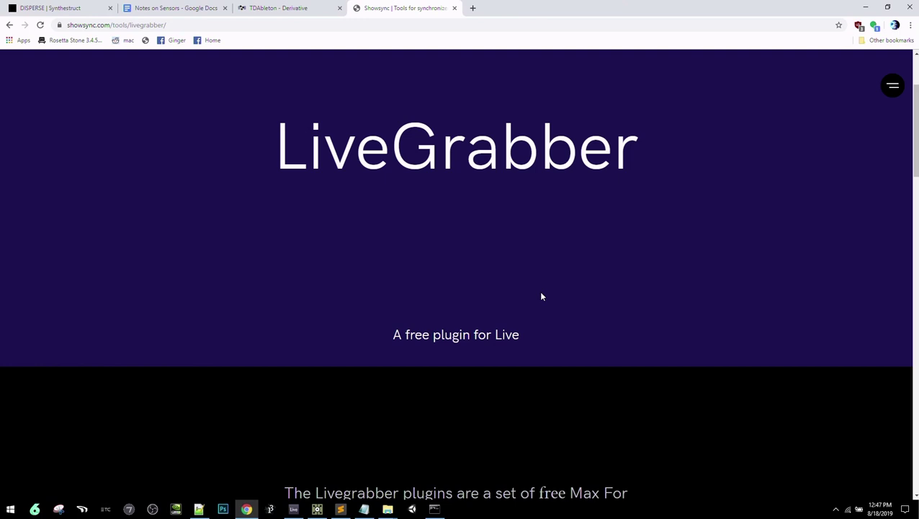
pyautogui.scroll(-1, 542, 296)
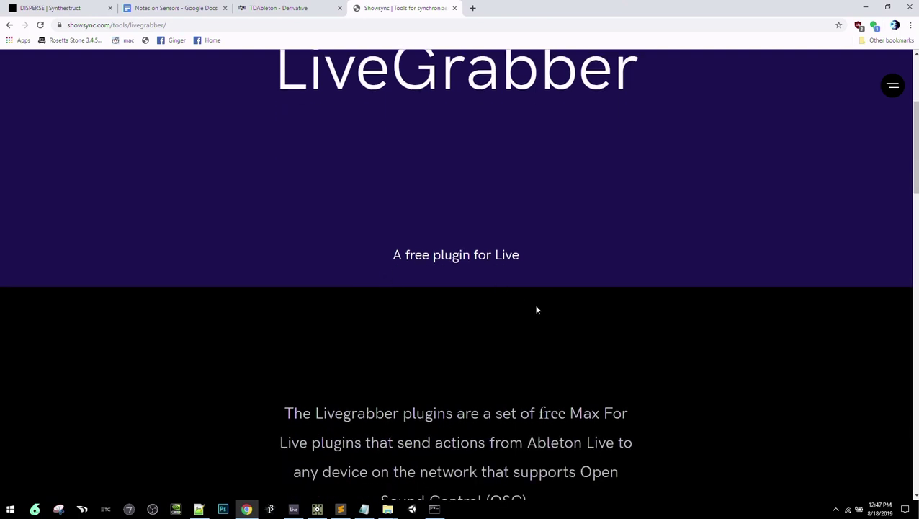
pyautogui.scroll(-3, 536, 308)
pyautogui.scroll(2, 536, 309)
pyautogui.scroll(-2, 536, 308)
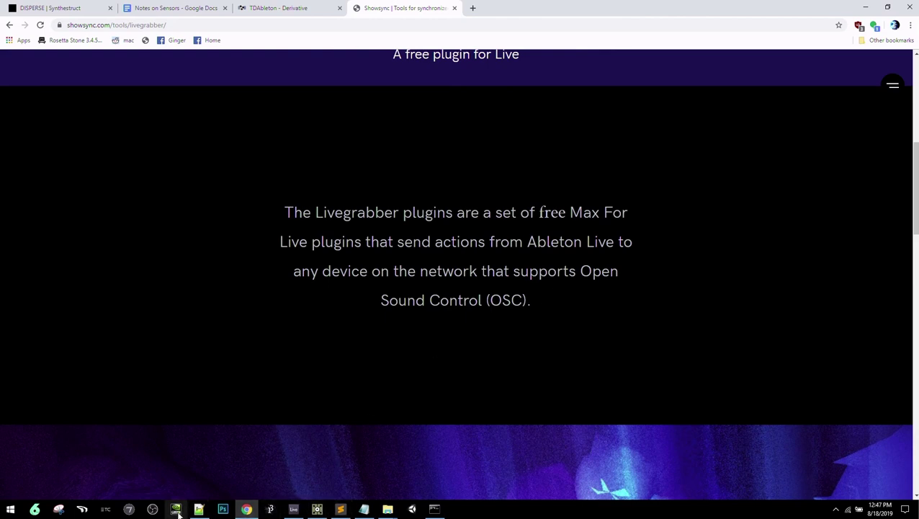
# Switch back to Ableton Live and search its browser for "livegrabber"
pyautogui.click(293, 509)
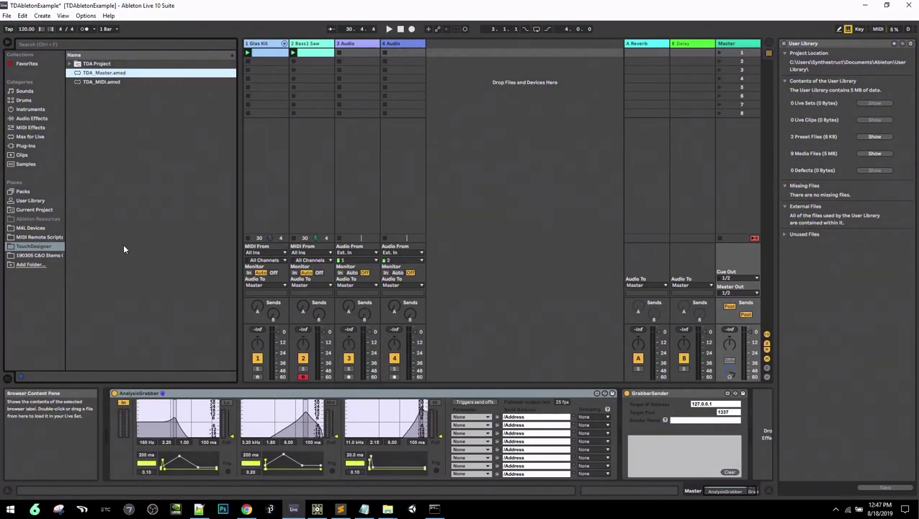
pyautogui.click(33, 200)
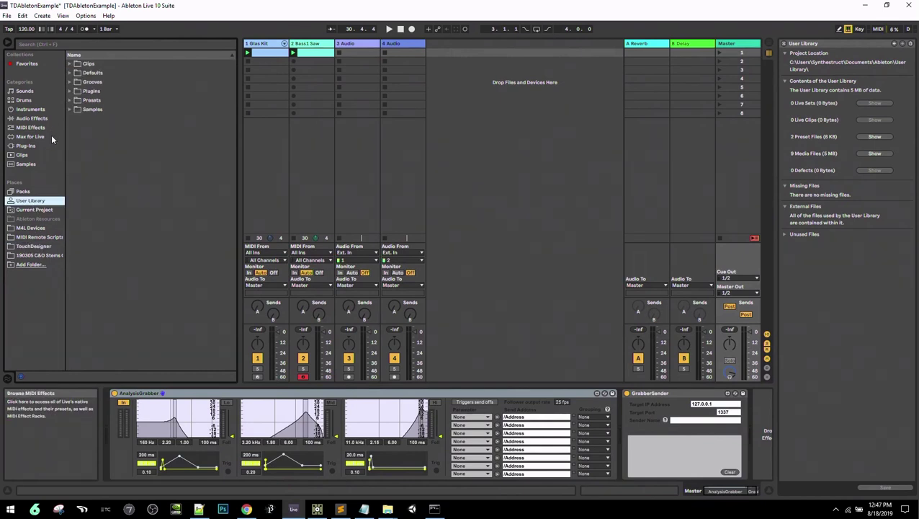
pyautogui.click(30, 190)
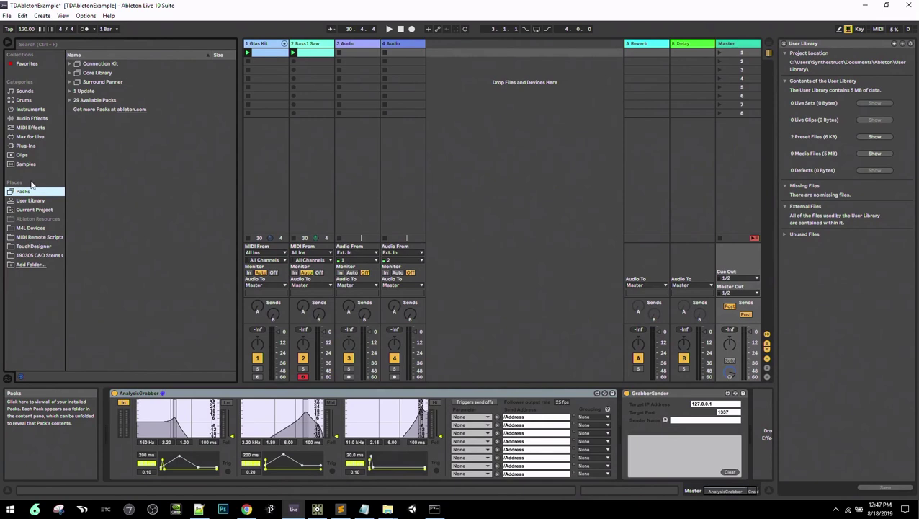
pyautogui.click(62, 44)
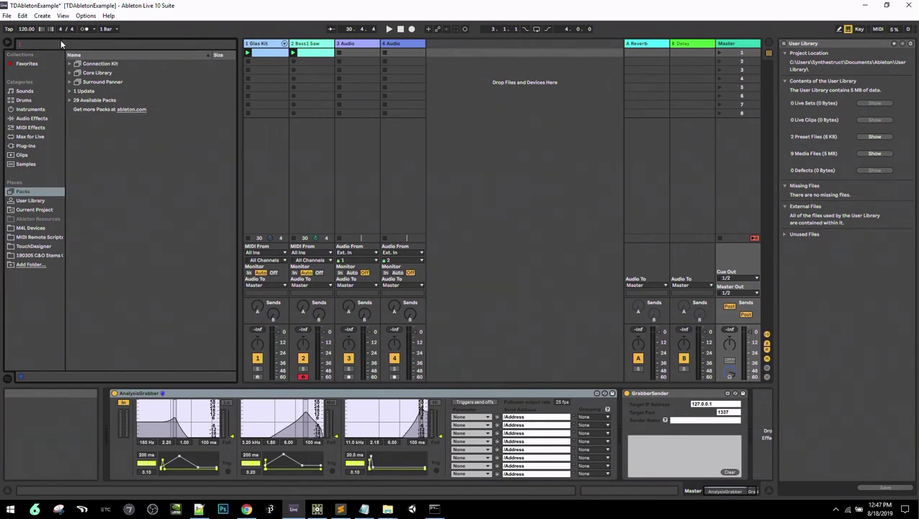
pyautogui.write('livegr')
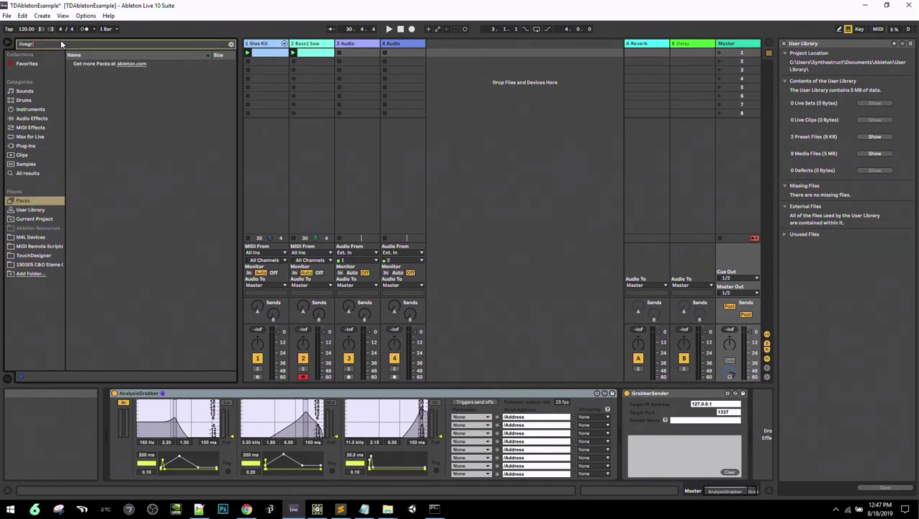
pyautogui.write('abber')
# Look through the search results by location and expand the User Library's Plugins and LiveGrabber folders
pyautogui.click(27, 174)
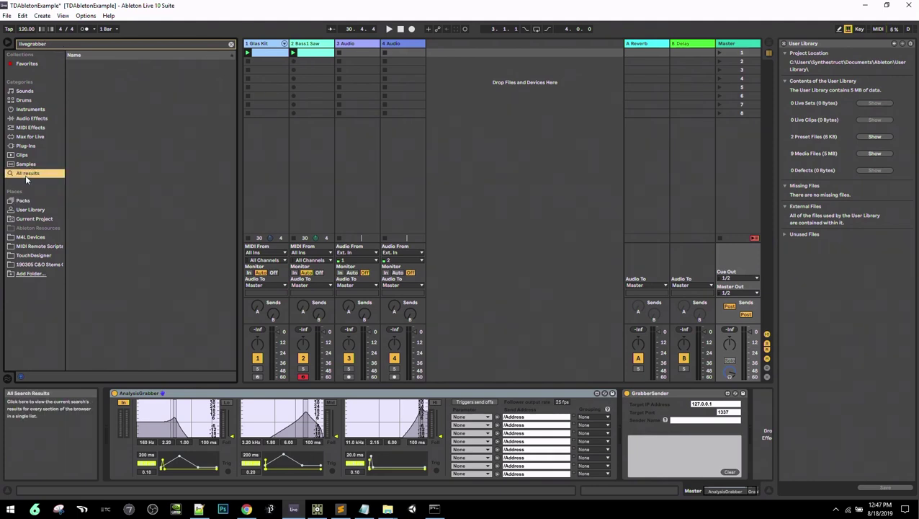
pyautogui.click(25, 201)
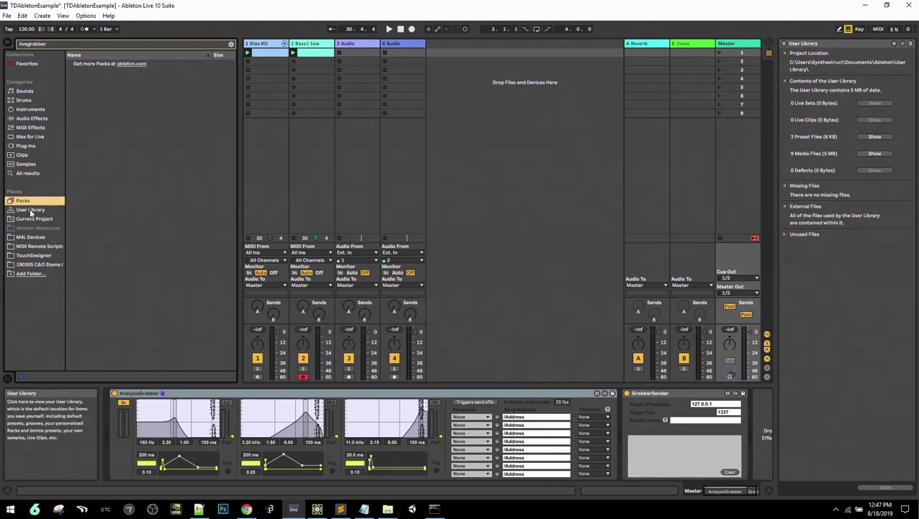
pyautogui.click(31, 210)
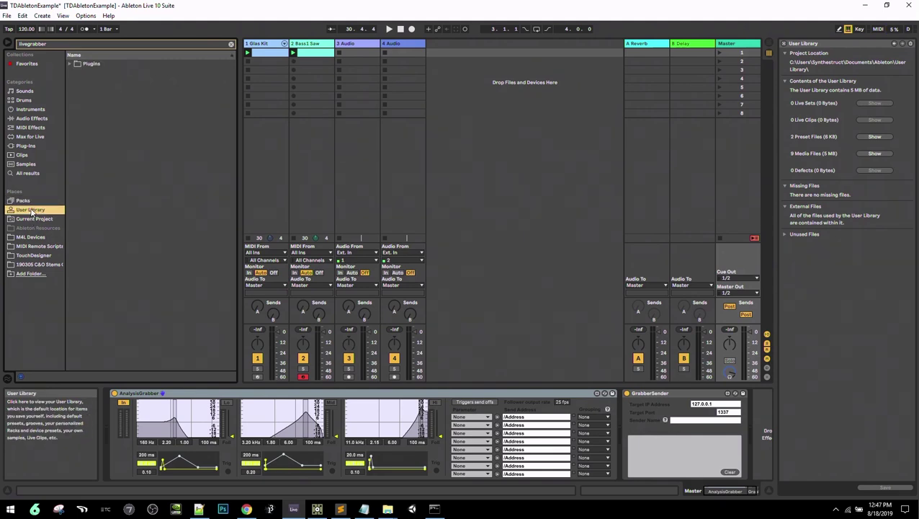
pyautogui.click(72, 65)
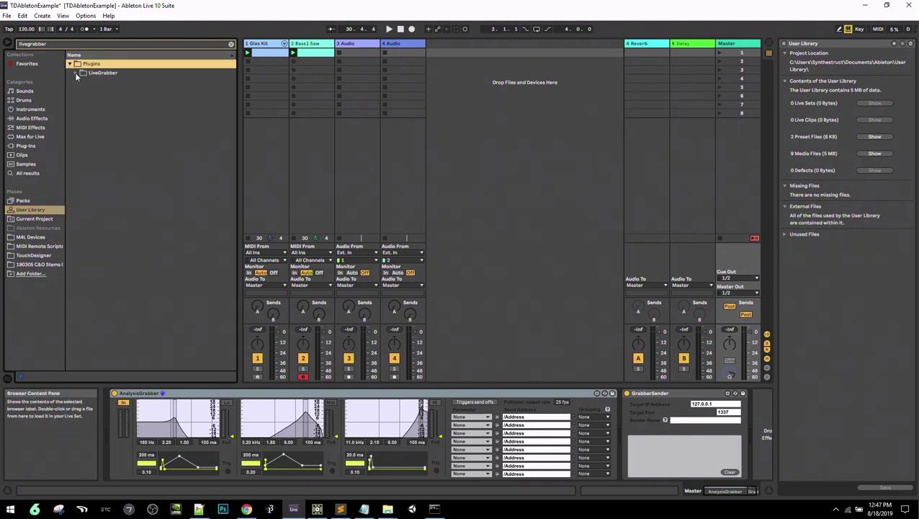
pyautogui.click(76, 73)
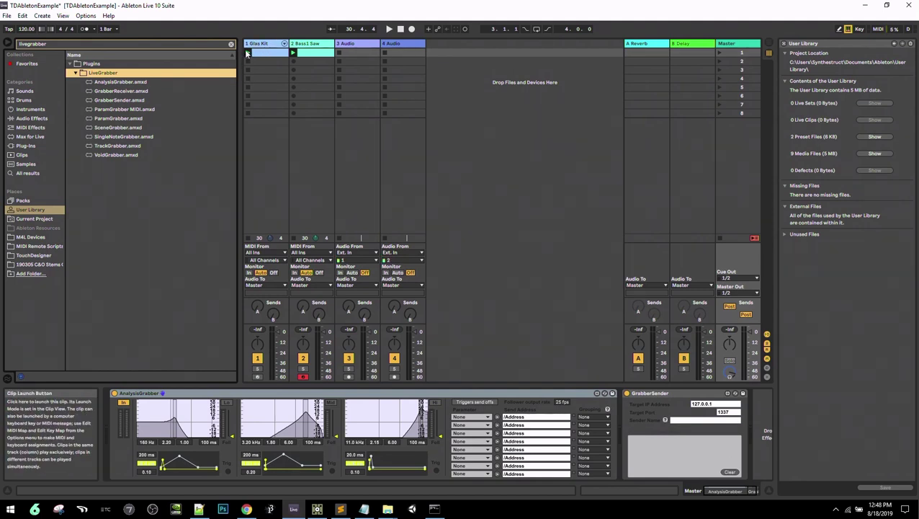
# Launch the first clips on the Glas Kit and Bass1 Saw tracks and raise the system volume
pyautogui.click(277, 67)
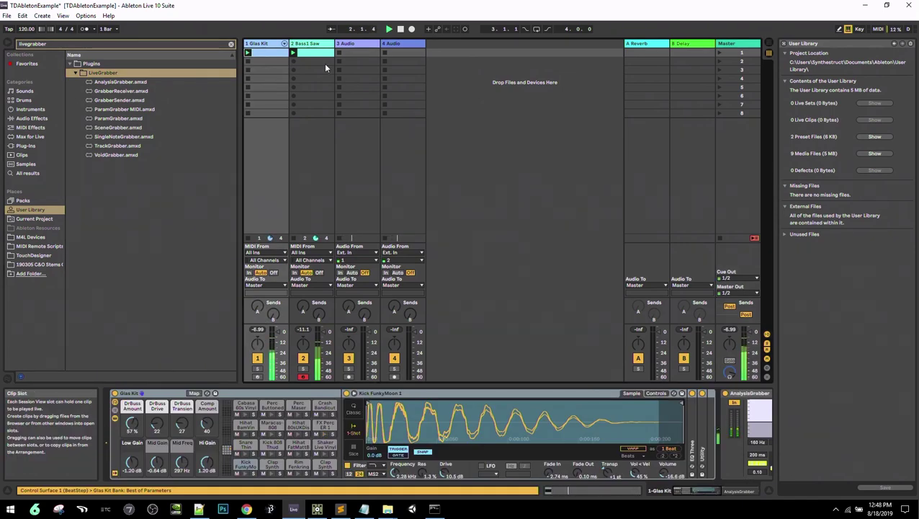
pyautogui.click(293, 54)
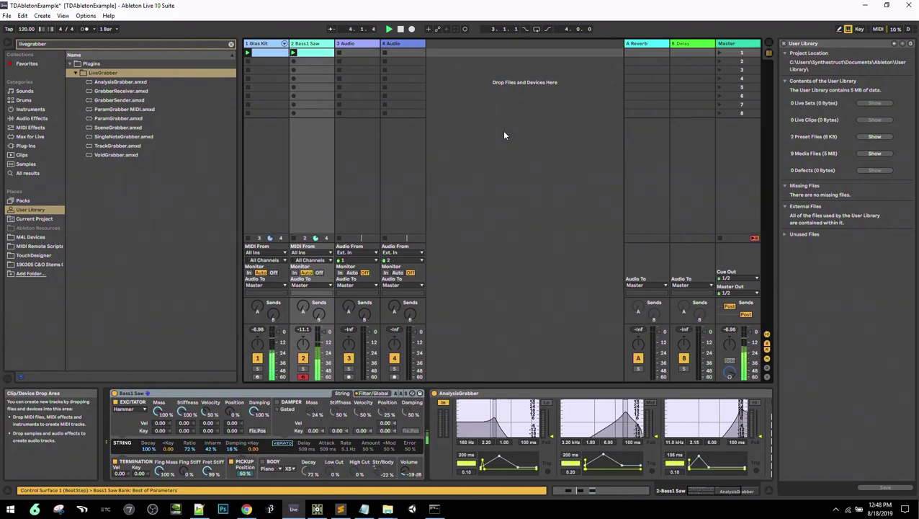
pyautogui.press('XF86AudioRaiseVolume')
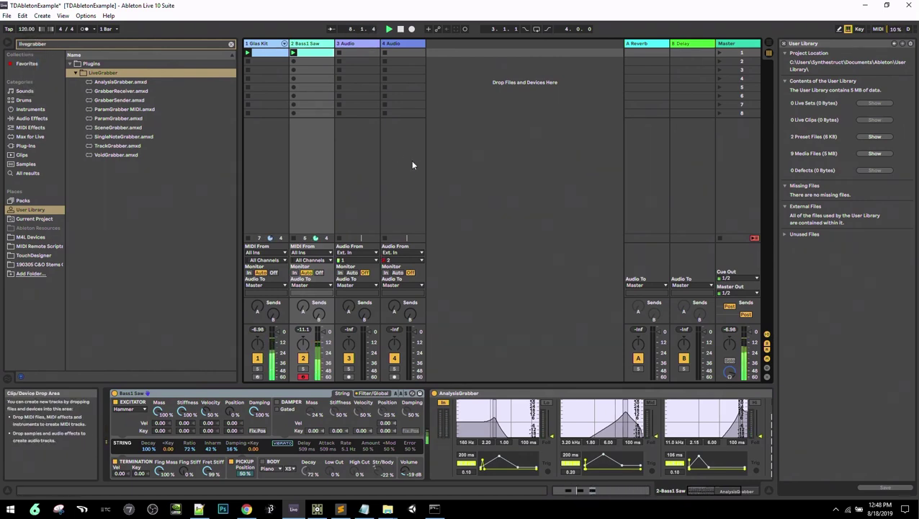
# Delete the AnalysisGrabber from the Bass1 Saw track and add a fresh AnalysisGrabber.amxd after the instrument
pyautogui.click(490, 395)
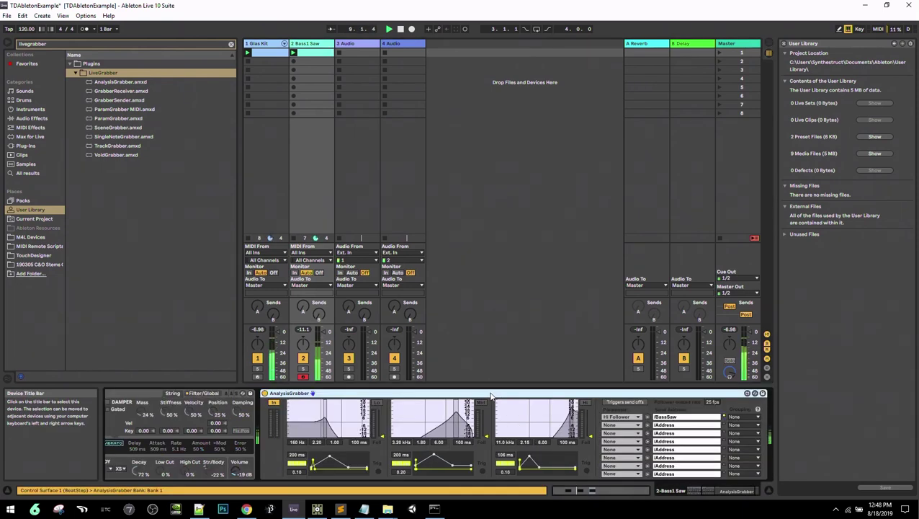
pyautogui.press('Delete')
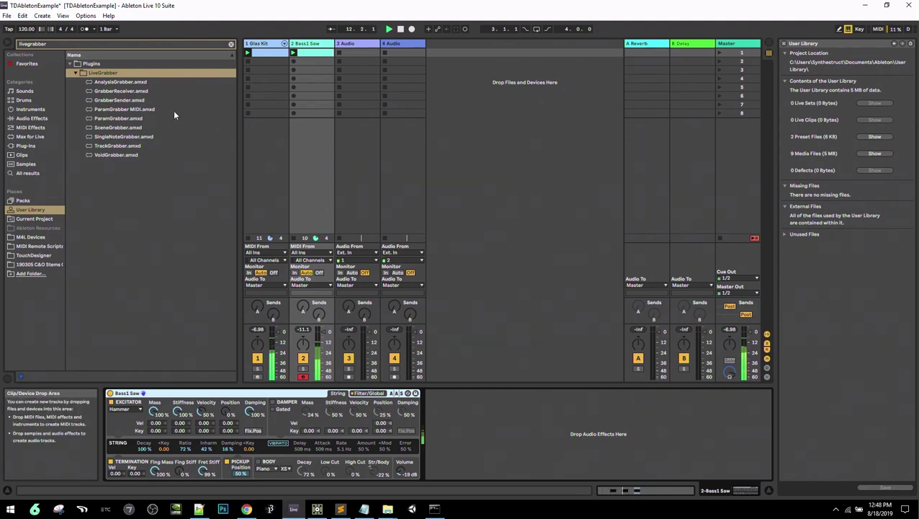
pyautogui.click(116, 84)
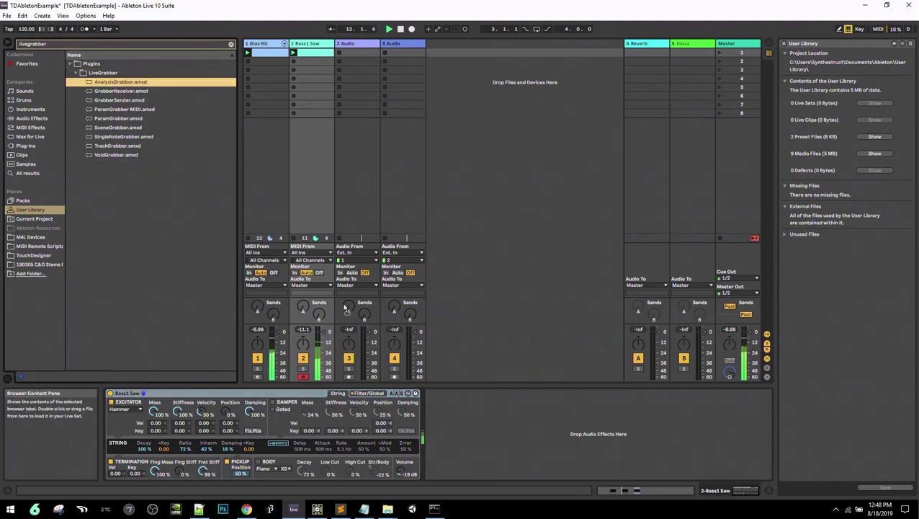
pyautogui.press('Return')
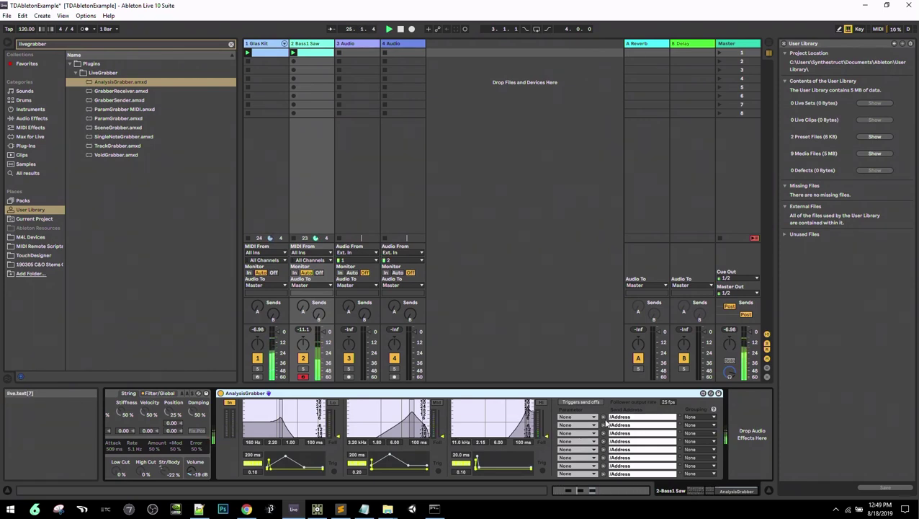
# Set the new AnalysisGrabber's first parameter to Mid Follower and its send address to /BassSaw
pyautogui.click(560, 420)
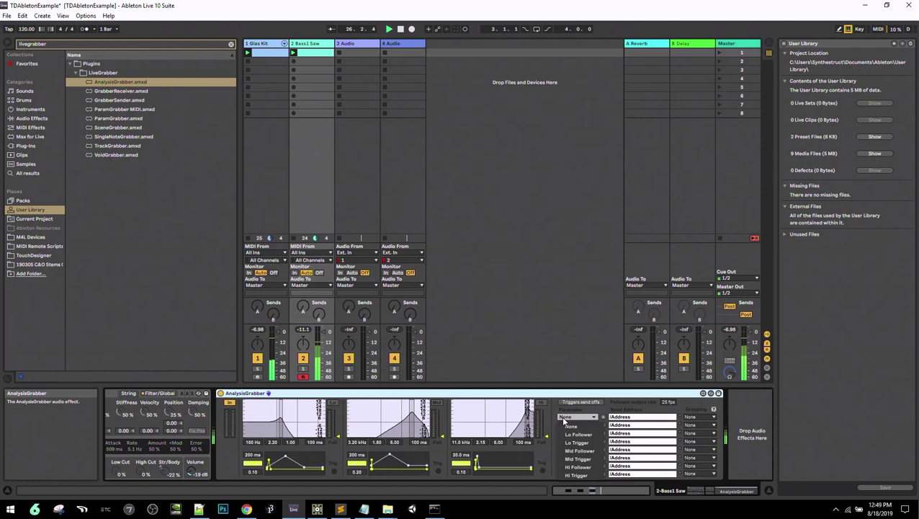
pyautogui.click(587, 449)
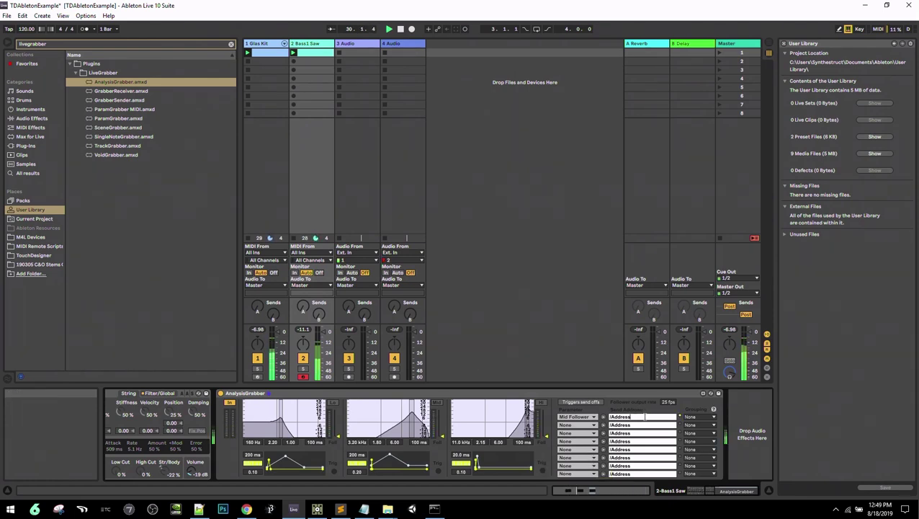
pyautogui.press('BackSpace')
pyautogui.press('BackSpace')
pyautogui.press('BackSpace')
pyautogui.write('BassSaw')
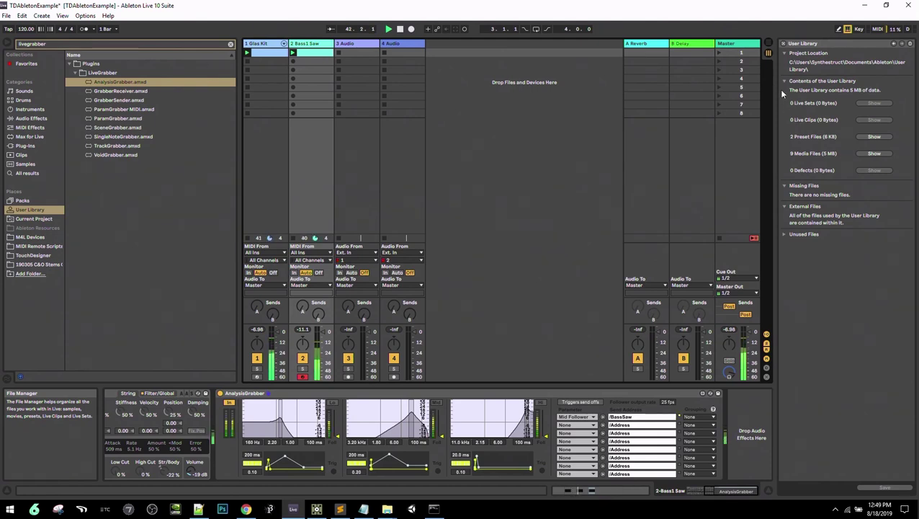
# On the Master track, delete the GrabberSender device and add GrabberSender.amxd again after the AnalysisGrabber
pyautogui.rightClick(741, 47)
pyautogui.click(734, 45)
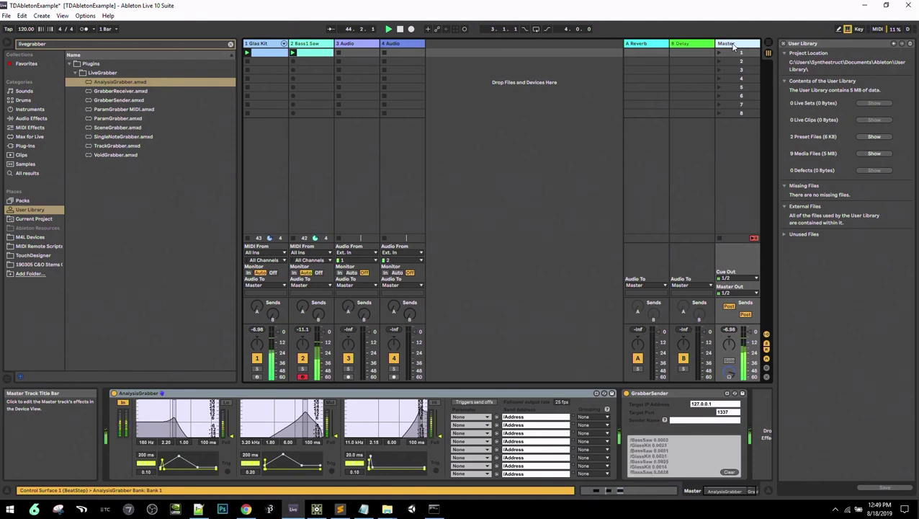
pyautogui.rightClick(648, 394)
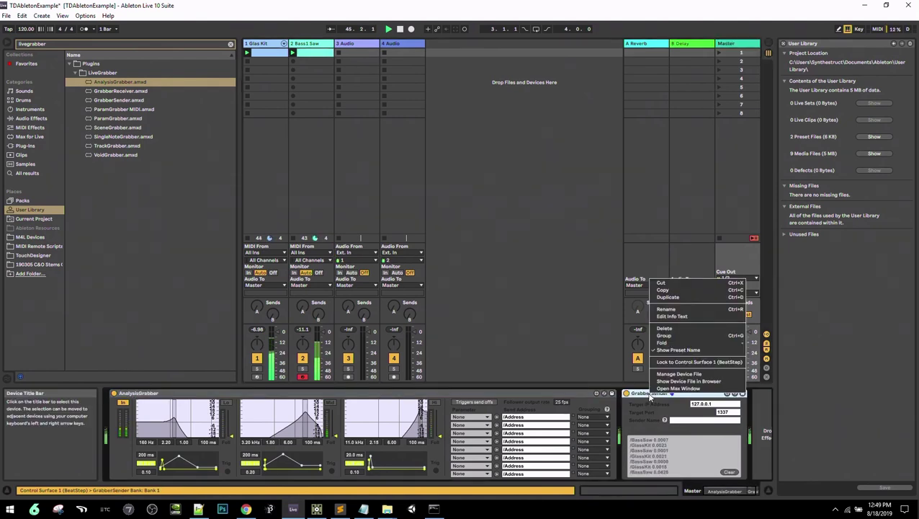
pyautogui.click(639, 396)
pyautogui.press('Delete')
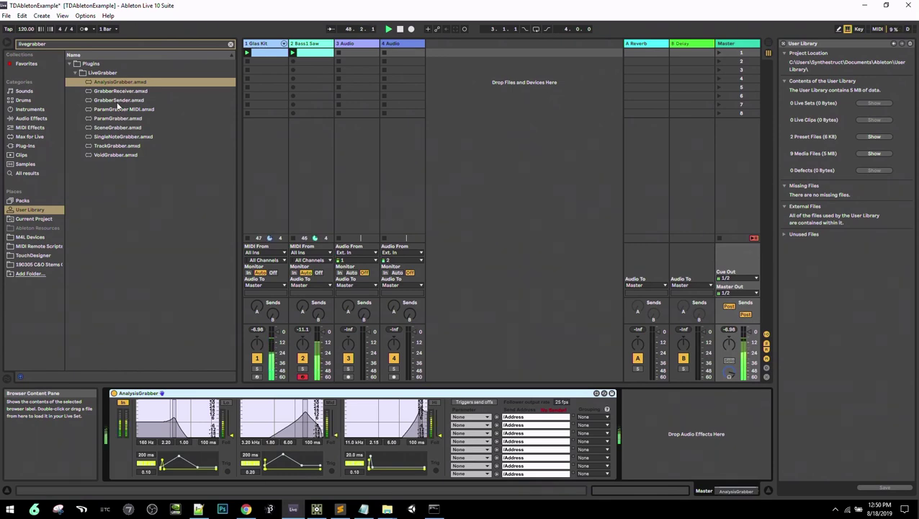
pyautogui.moveTo(118, 100); pyautogui.dragTo(642, 423)
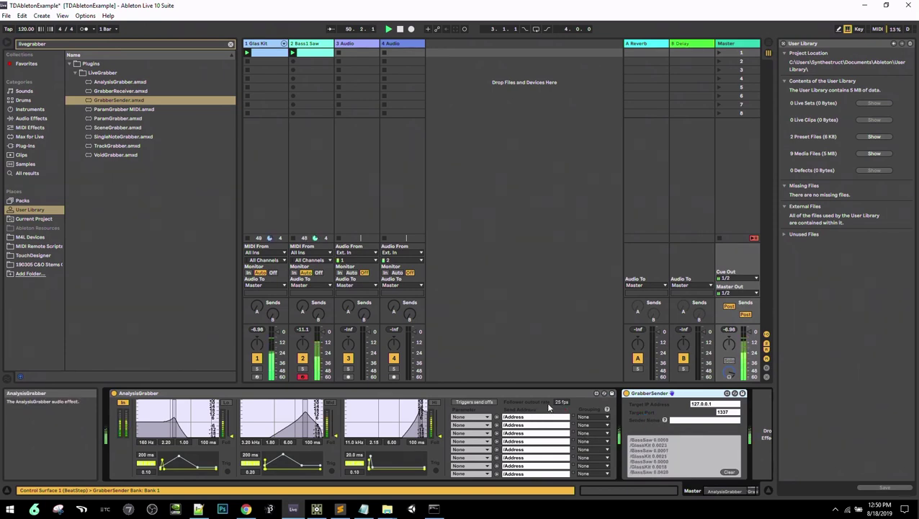
pyautogui.rightClick(656, 395)
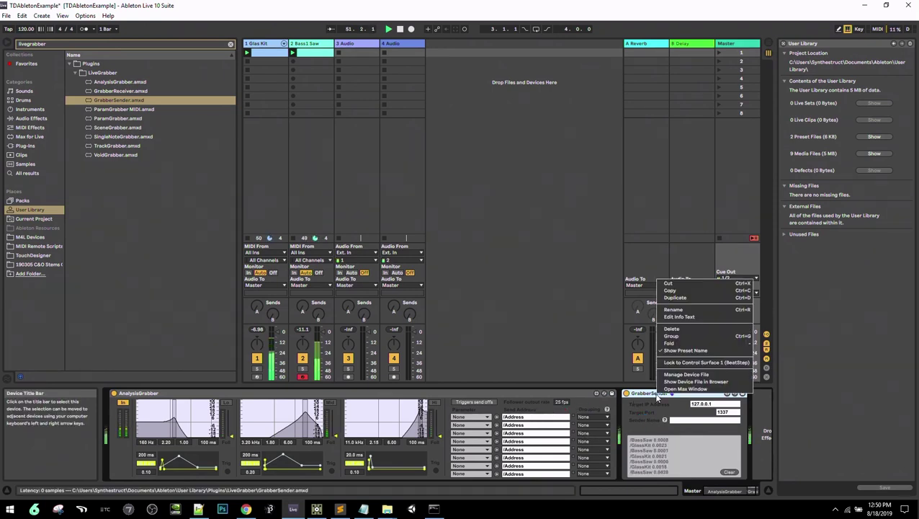
pyautogui.click(652, 395)
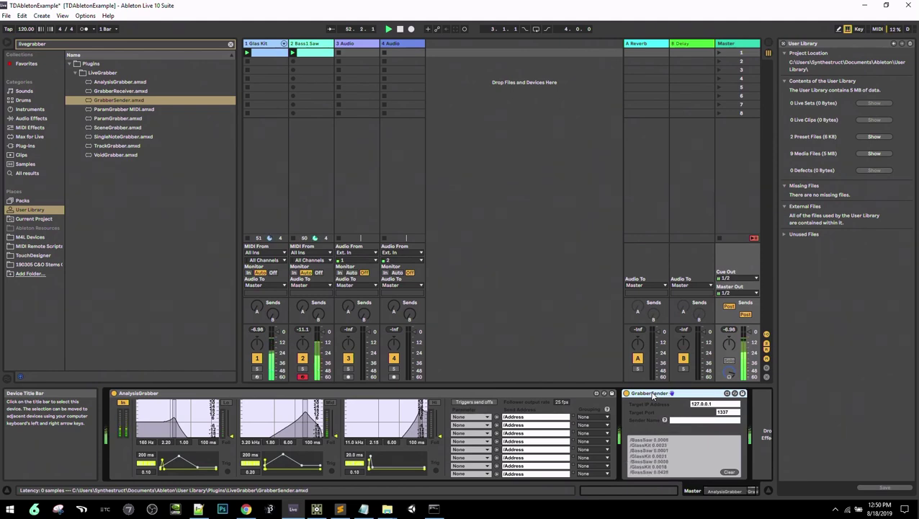
# On the Master track, delete the GrabberSender and AnalysisGrabber devices and add GrabberSender.amxd again as the only device
pyautogui.press('Delete')
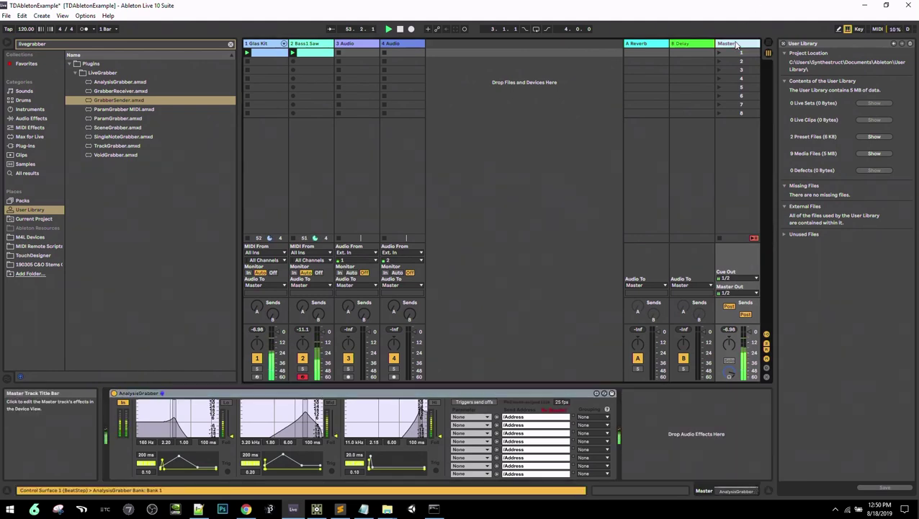
pyautogui.click(418, 397)
pyautogui.press('Delete')
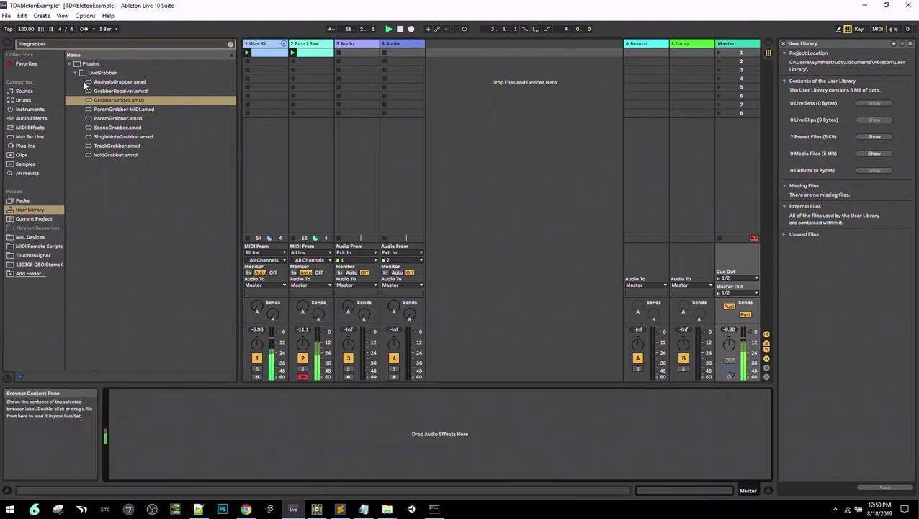
pyautogui.press('Return')
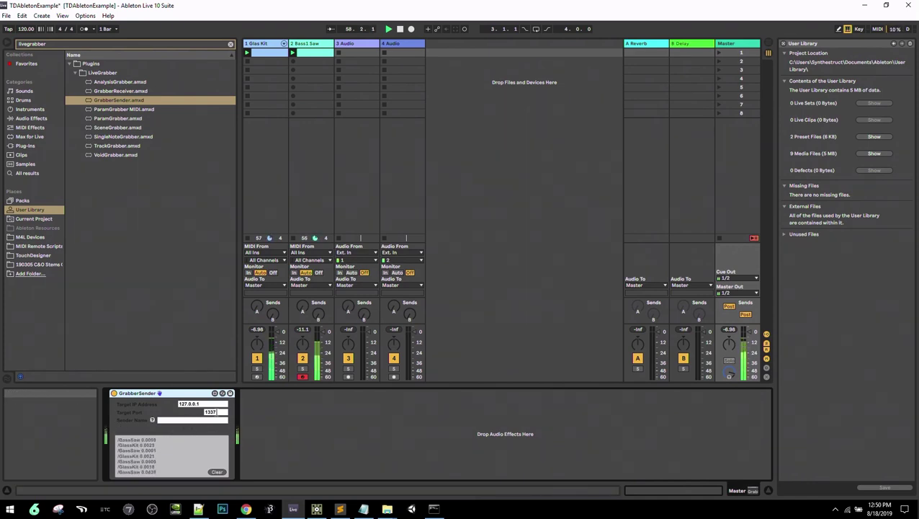
# Check the target port and target IP address in the Master track's GrabberSender
pyautogui.click(216, 412)
pyautogui.press('Return')
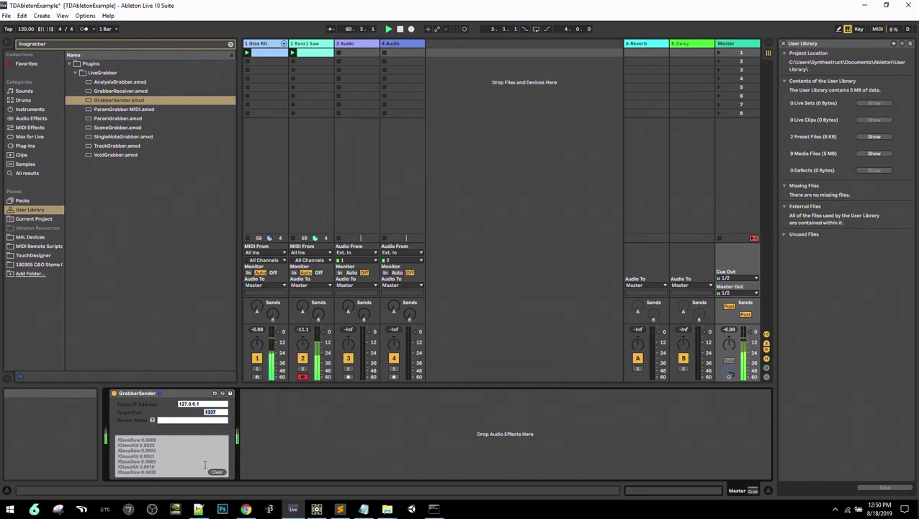
pyautogui.click(196, 403)
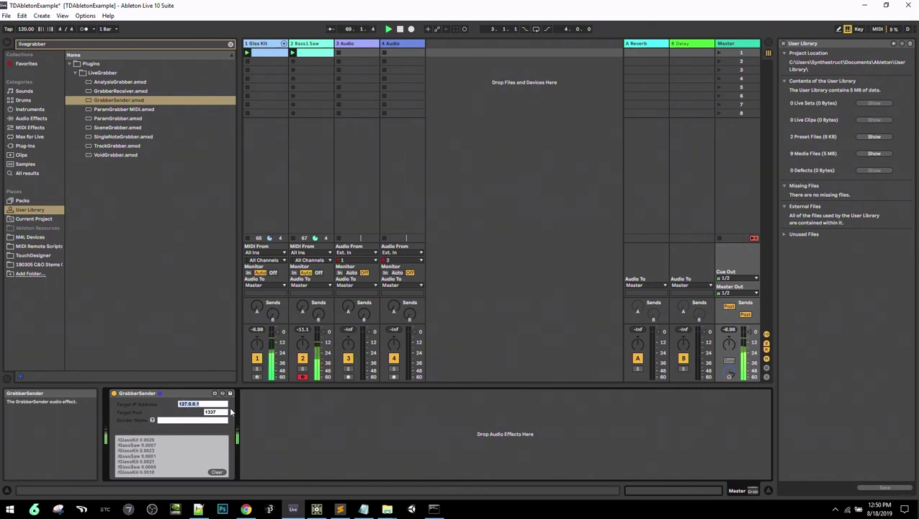
# Switch to TouchDesigner and check the oscin1 node's network port and incoming channels in ABLETON_LiveGrabber
pyautogui.click(317, 509)
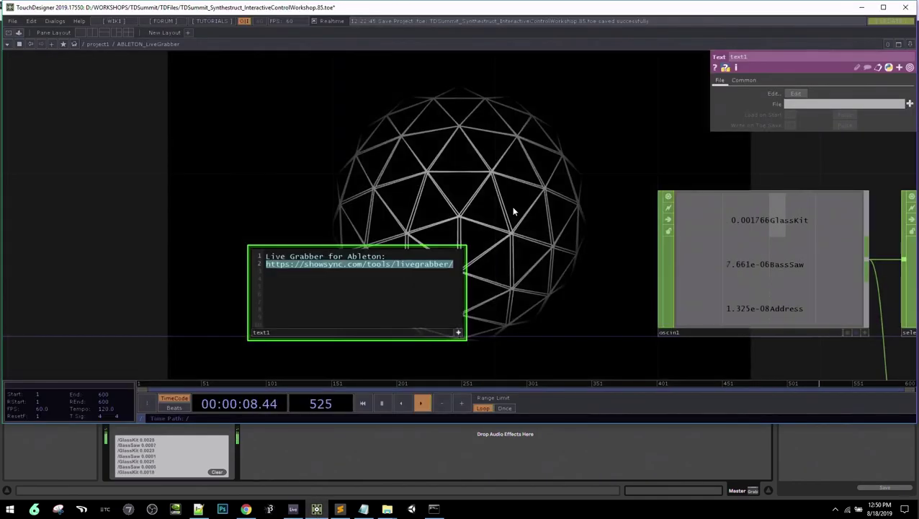
pyautogui.moveTo(339, 200); pyautogui.dragTo(145, 182)
pyautogui.click(351, 259)
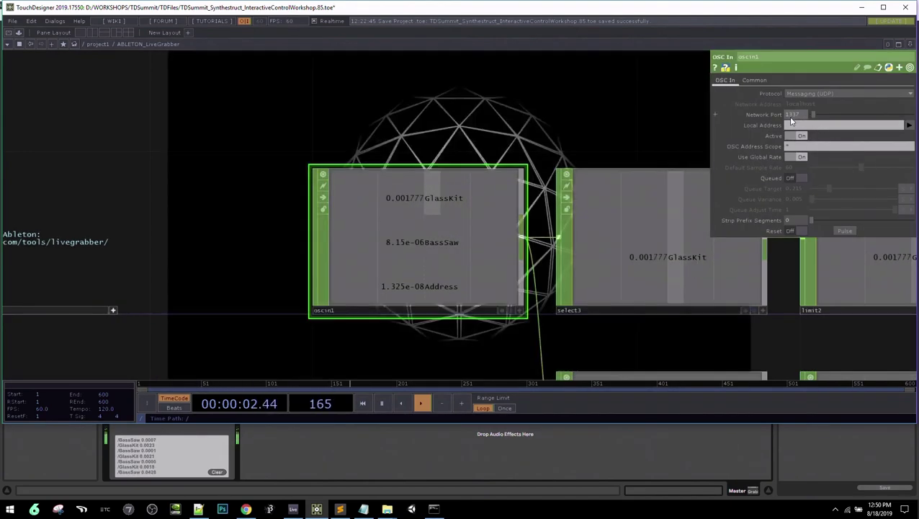
pyautogui.moveTo(487, 137); pyautogui.dragTo(498, 205)
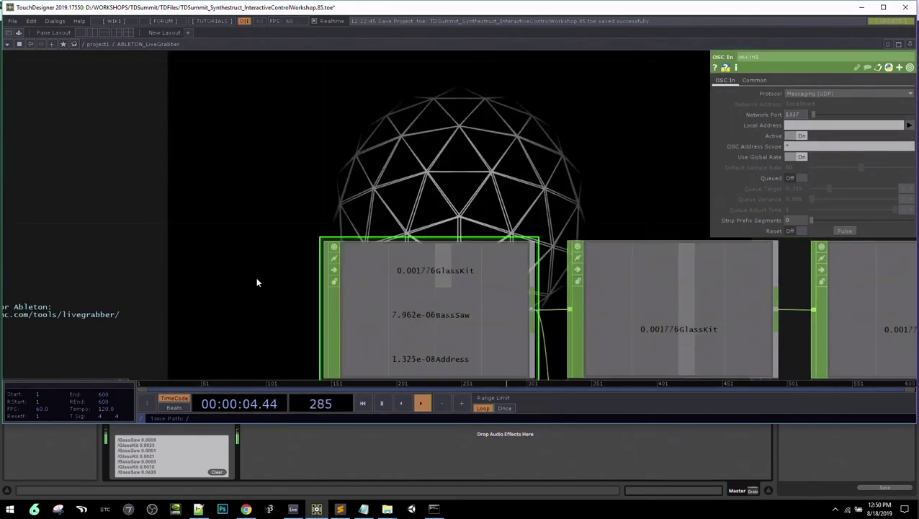
pyautogui.moveTo(257, 281); pyautogui.dragTo(240, 204)
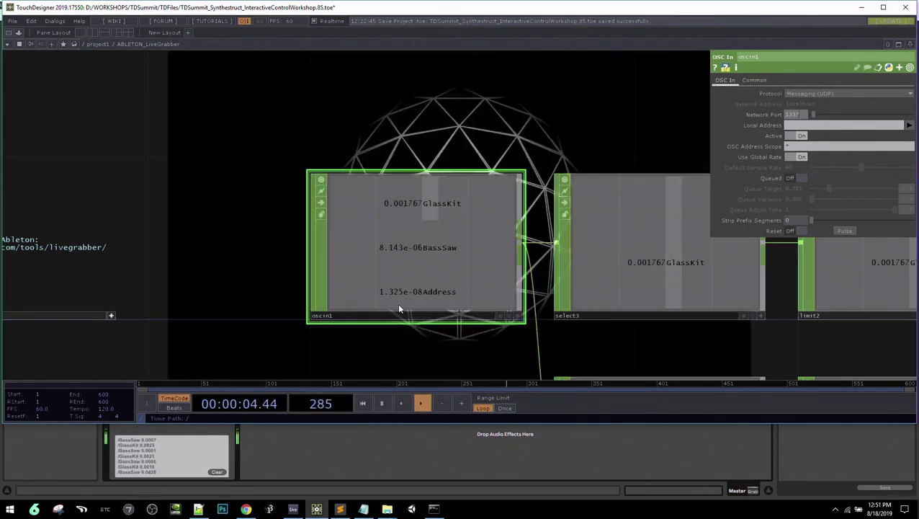
pyautogui.scroll(-1, 322, 308)
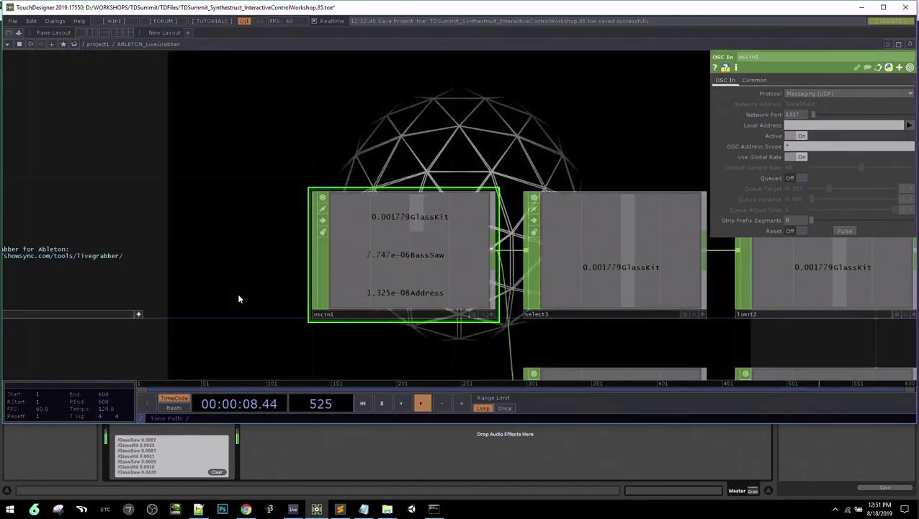
# Switch to Ableton Live and review the AnalysisGrabber settings on Glas Kit and Bass1 Saw, ending on the Master's GrabberSender
pyautogui.click(340, 509)
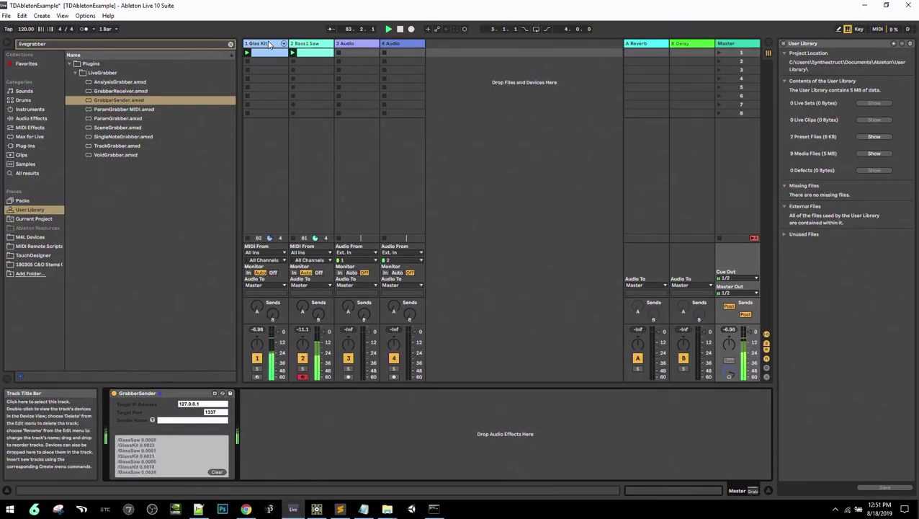
pyautogui.click(272, 58)
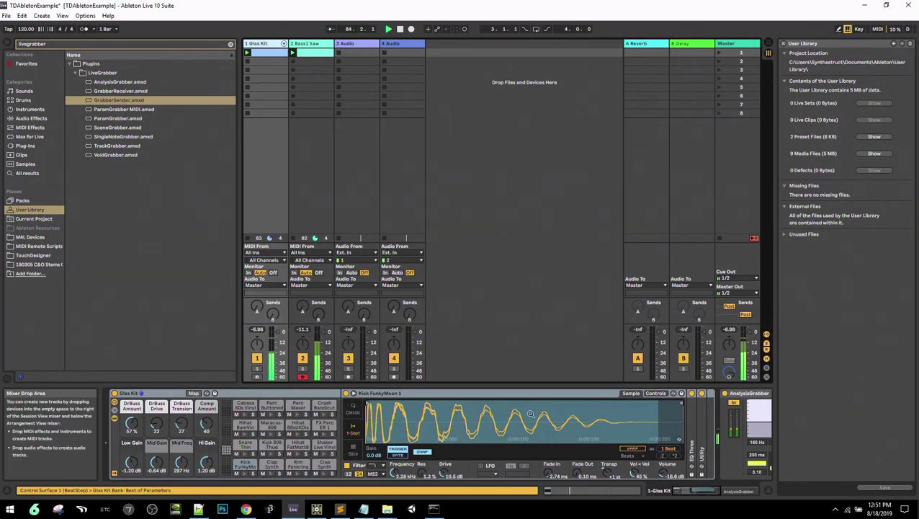
pyautogui.scroll(-5, 531, 417)
pyautogui.scroll(-3, 531, 417)
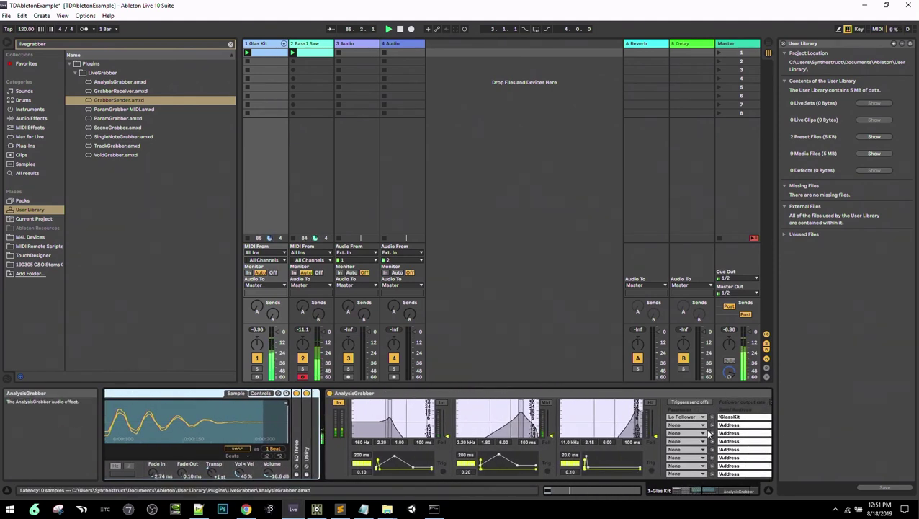
pyautogui.scroll(-2, 699, 425)
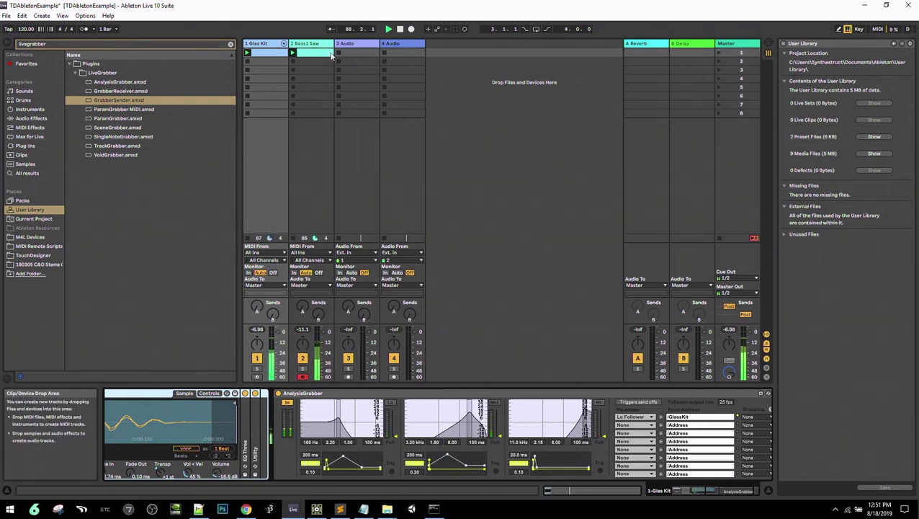
pyautogui.click(332, 56)
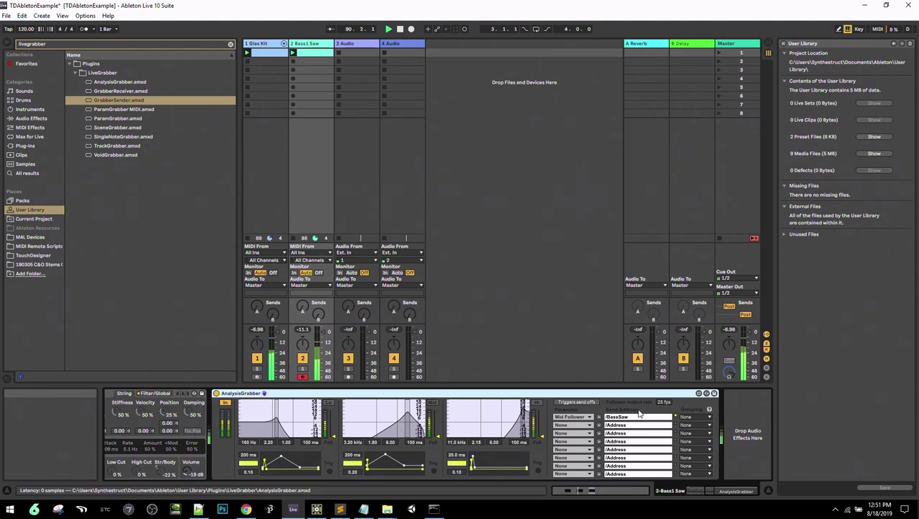
pyautogui.click(730, 44)
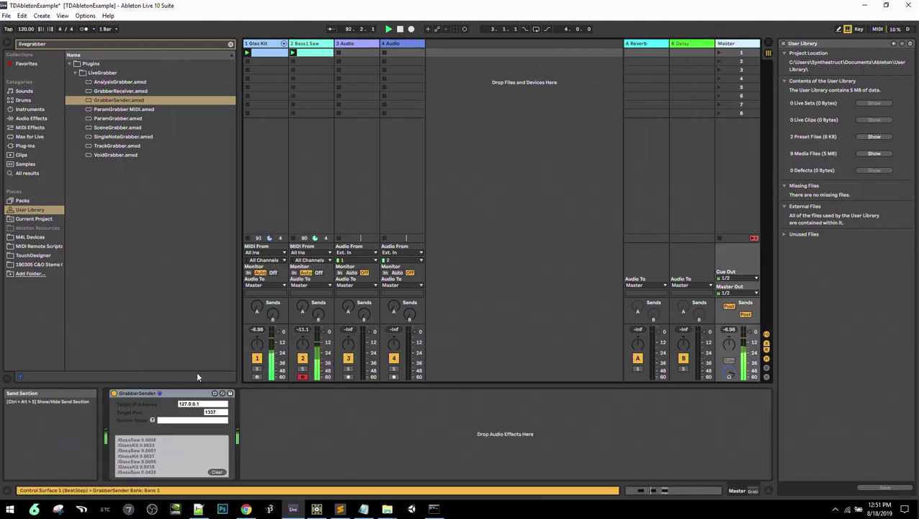
# Minimize Ableton Live and maximize the TouchDesigner window
pyautogui.click(865, 6)
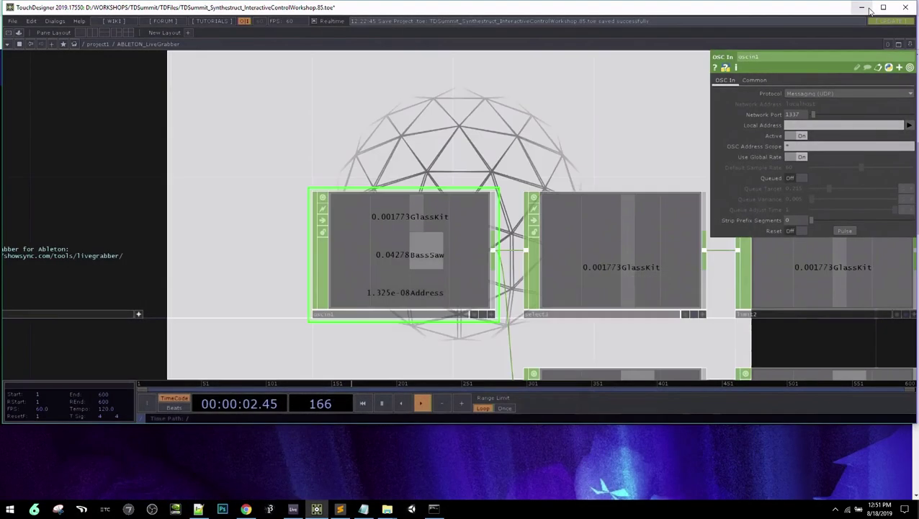
pyautogui.scroll(-2, 571, 165)
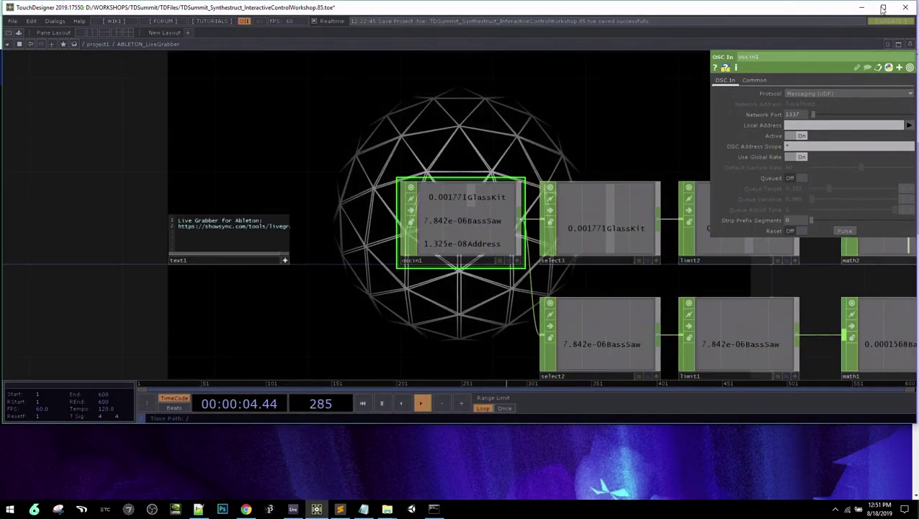
pyautogui.press('super+Up')
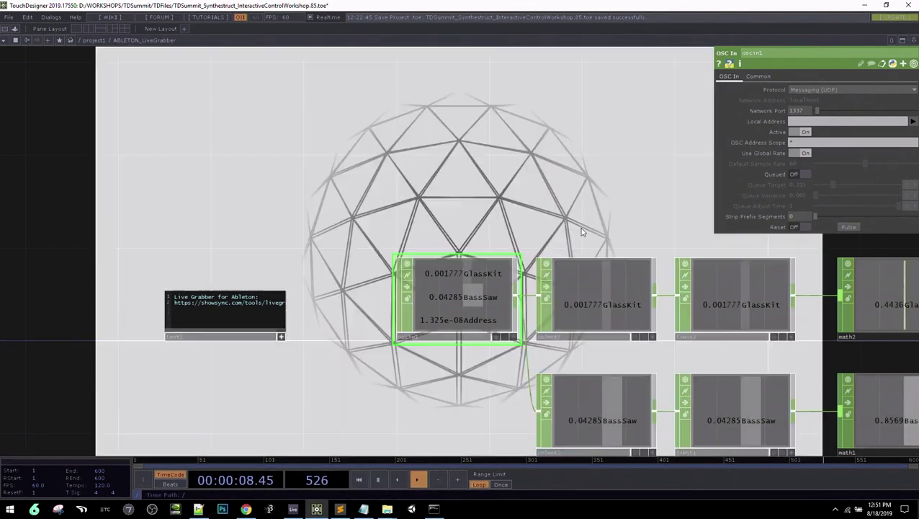
# Examine the chain from oscin1 through the select, limit, math and null nodes, including null3, up to switch1
pyautogui.moveTo(556, 264); pyautogui.dragTo(448, 242, button='middle')
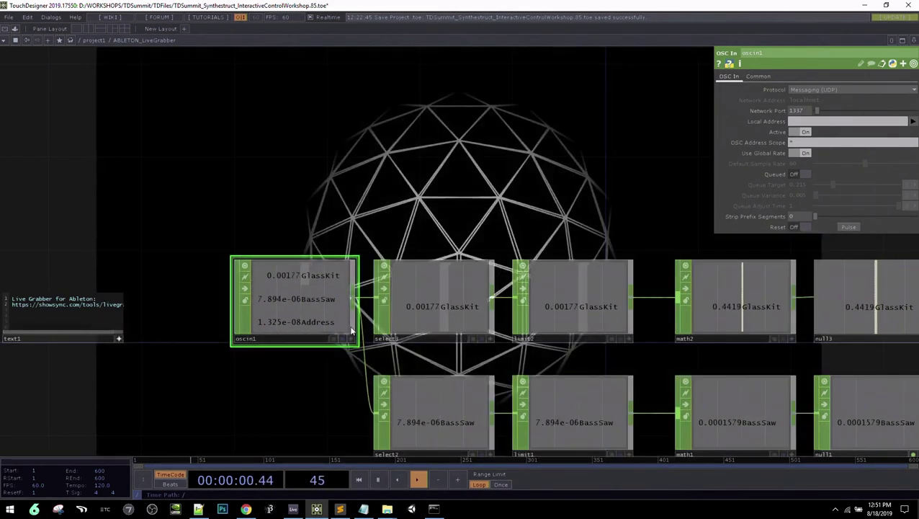
pyautogui.scroll(-3, 437, 158)
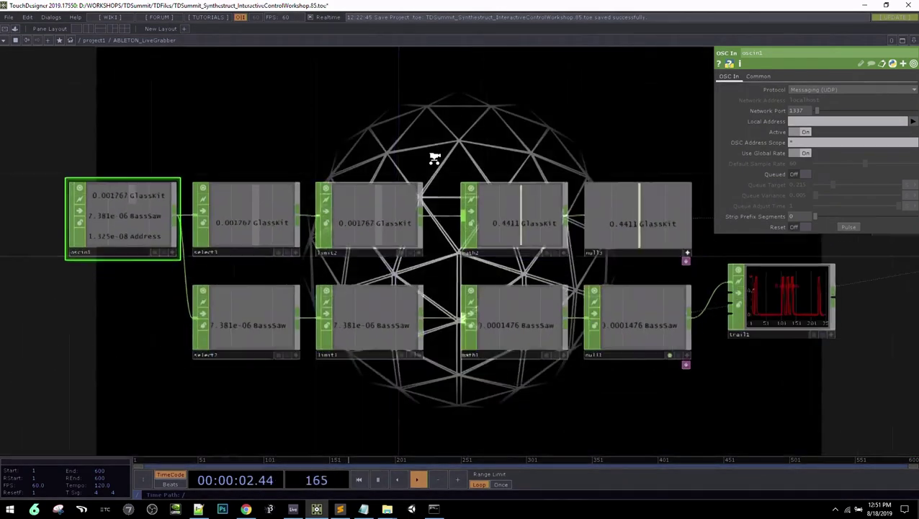
pyautogui.moveTo(660, 362); pyautogui.dragTo(493, 411)
pyautogui.scroll(4, 498, 389)
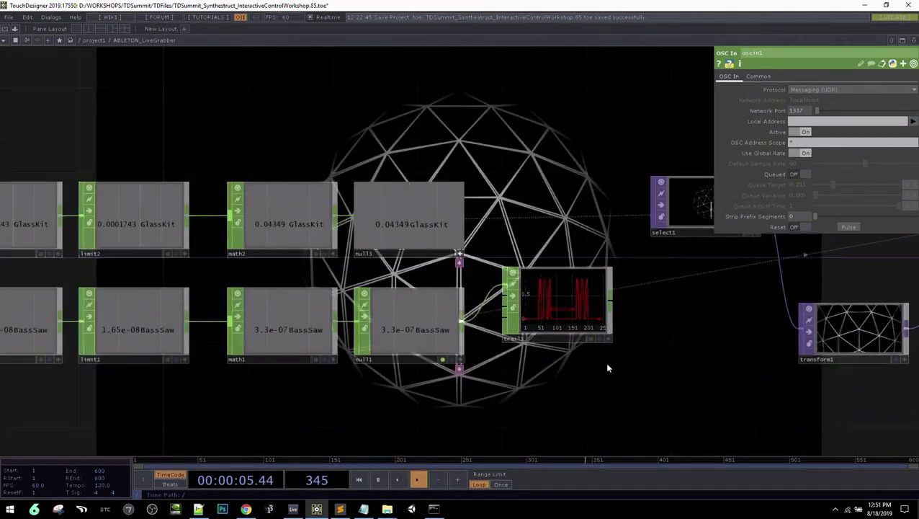
pyautogui.click(390, 257)
pyautogui.moveTo(597, 345); pyautogui.dragTo(330, 330)
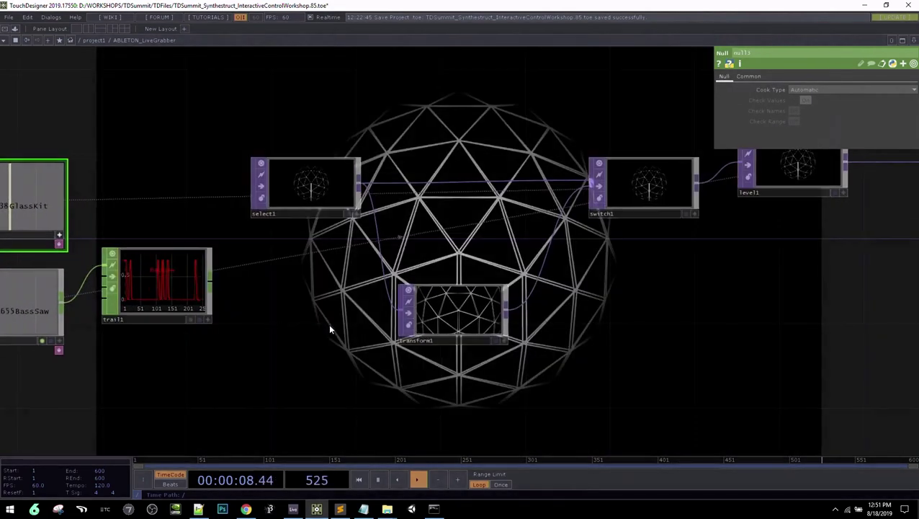
pyautogui.moveTo(688, 263); pyautogui.dragTo(602, 303)
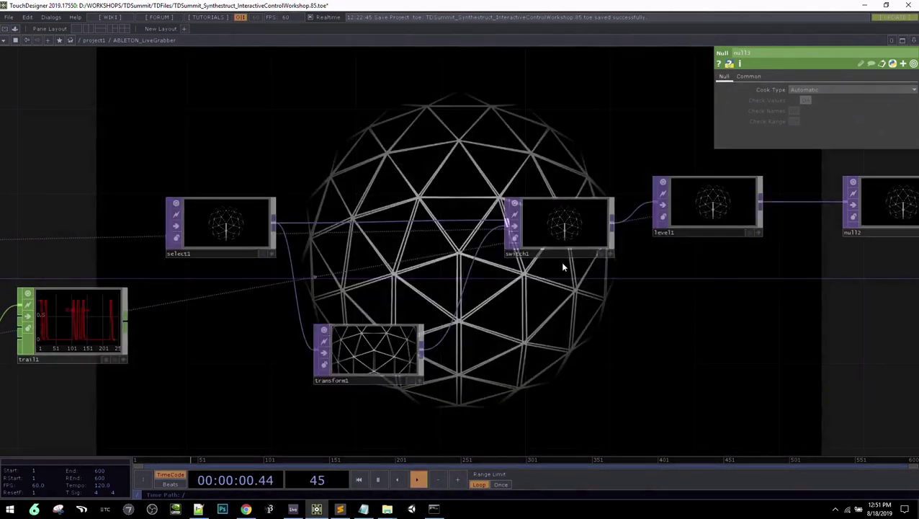
# Inspect the channel reference driving switch1's Index and the parameters of the transform1 node feeding it
pyautogui.click(563, 236)
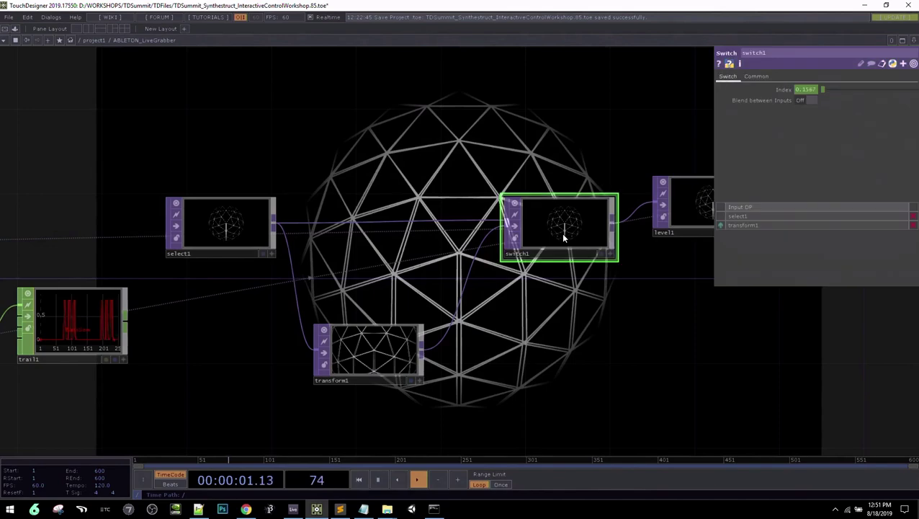
pyautogui.click(724, 91)
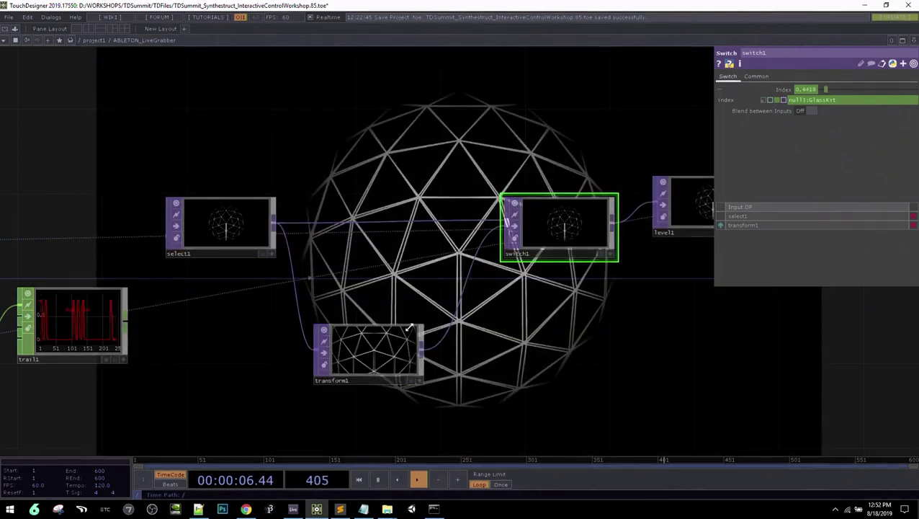
pyautogui.click(386, 336)
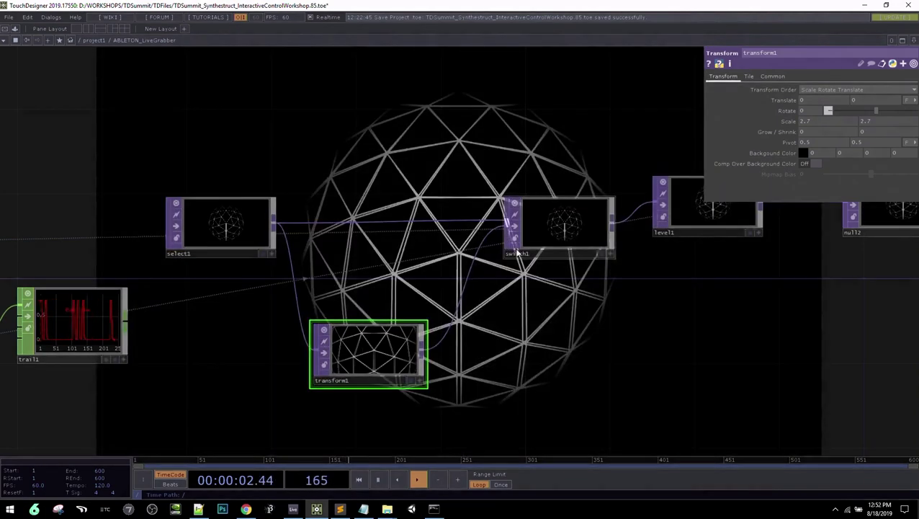
pyautogui.click(558, 235)
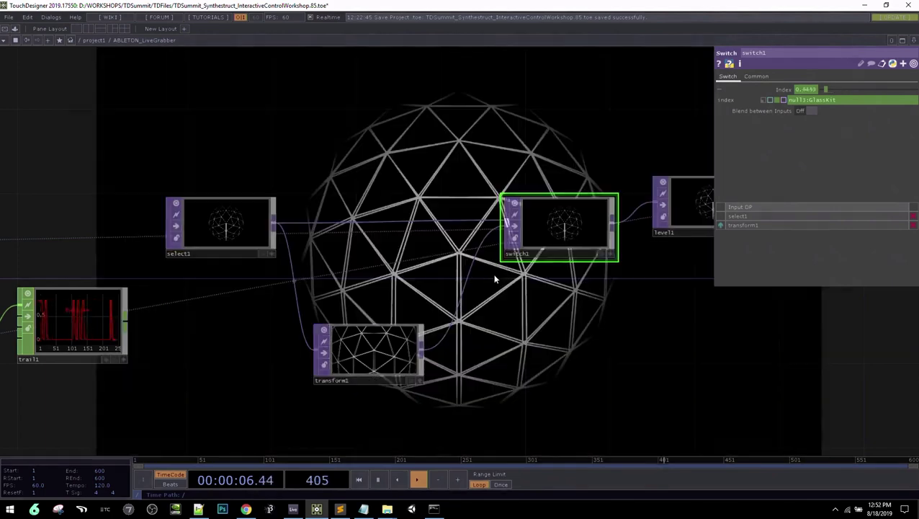
pyautogui.click(392, 346)
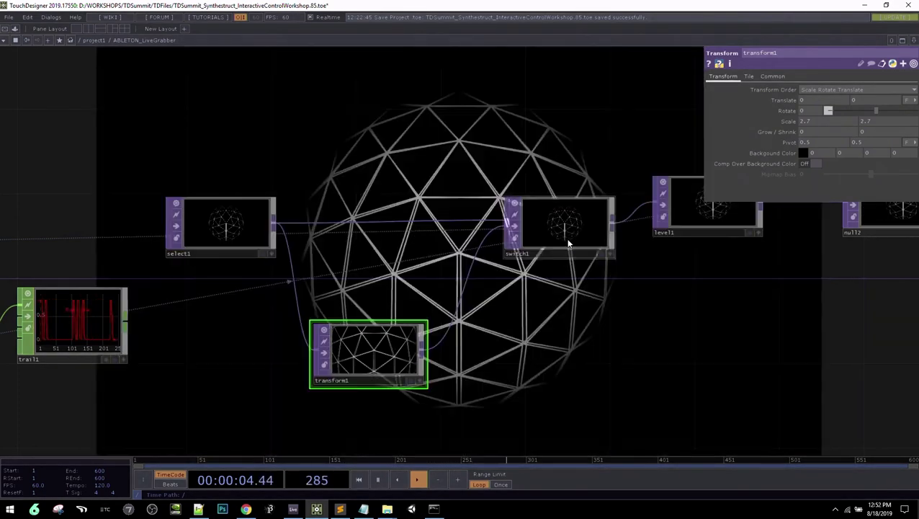
pyautogui.moveTo(435, 347); pyautogui.dragTo(394, 352)
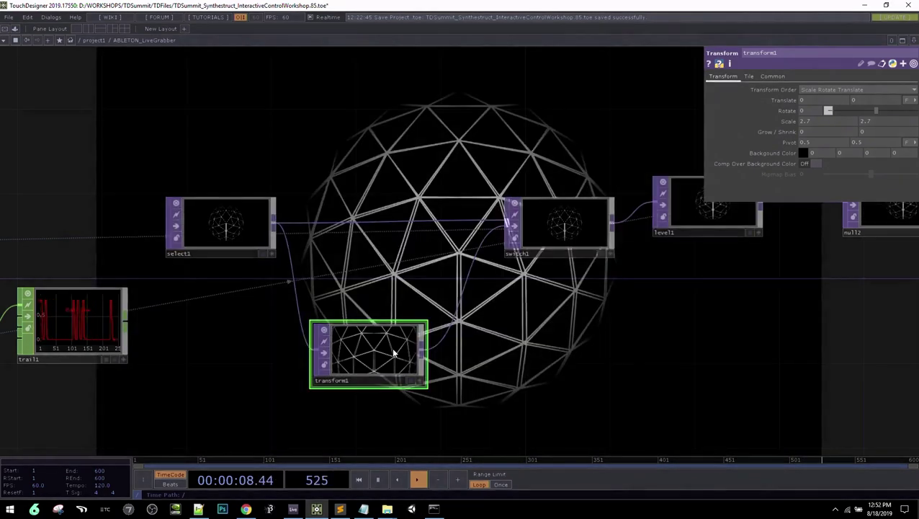
# Follow the image chain past switch1 to its output and inspect the level1 node's Pre parameters
pyautogui.scroll(-1, 674, 334)
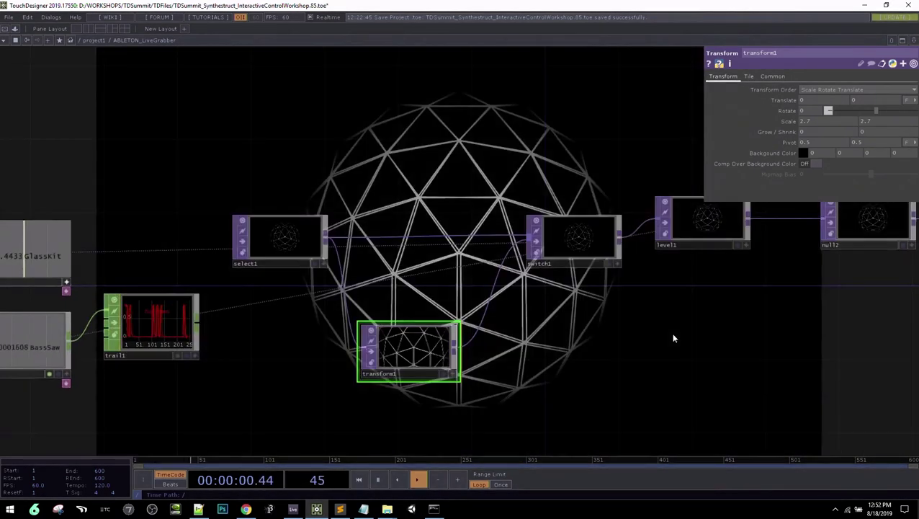
pyautogui.moveTo(674, 334); pyautogui.dragTo(437, 365)
pyautogui.scroll(-2, 570, 361)
pyautogui.scroll(-1, 571, 360)
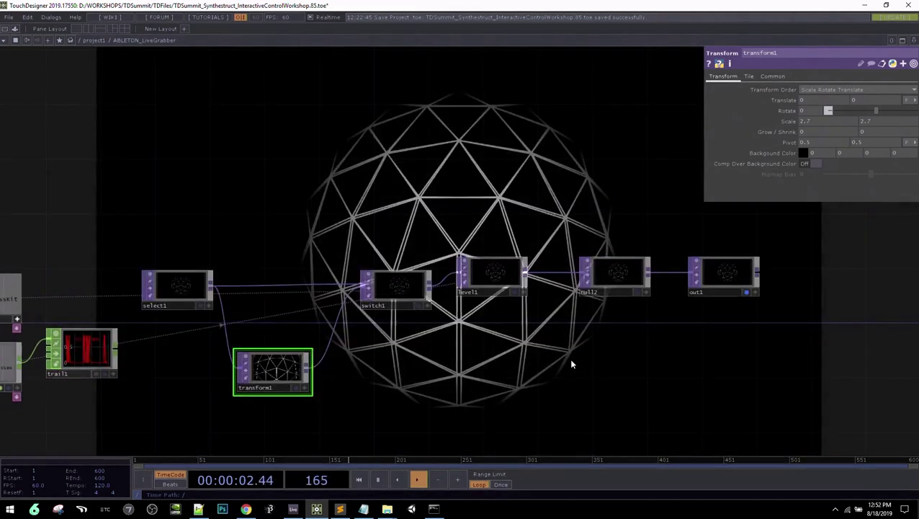
pyautogui.click(501, 273)
# Return to the start of the network and examine oscin1 with its GlassKit and BassSaw branches
pyautogui.moveTo(476, 324); pyautogui.dragTo(657, 335)
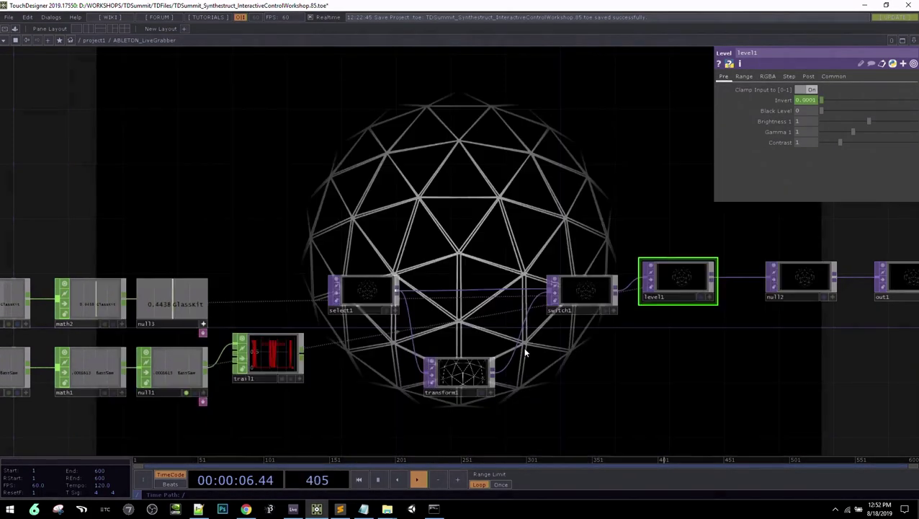
pyautogui.moveTo(480, 247); pyautogui.dragTo(471, 300)
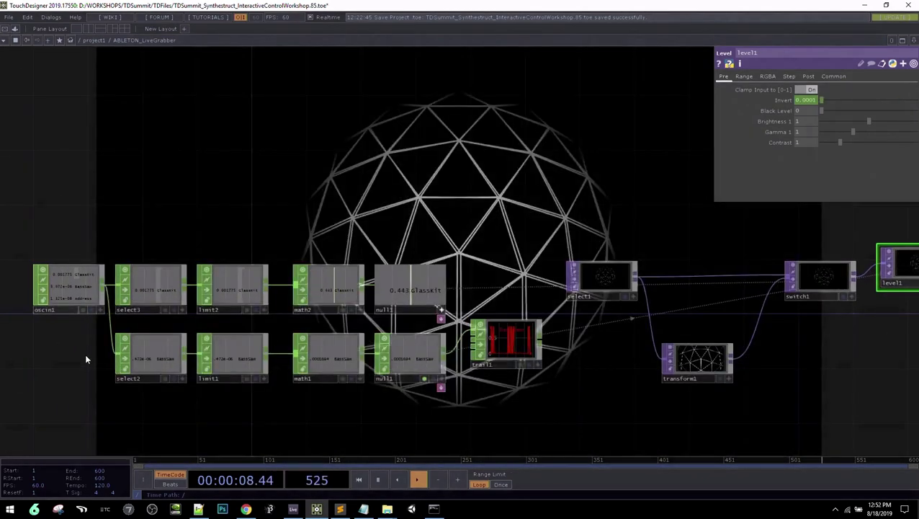
pyautogui.scroll(5, 235, 373)
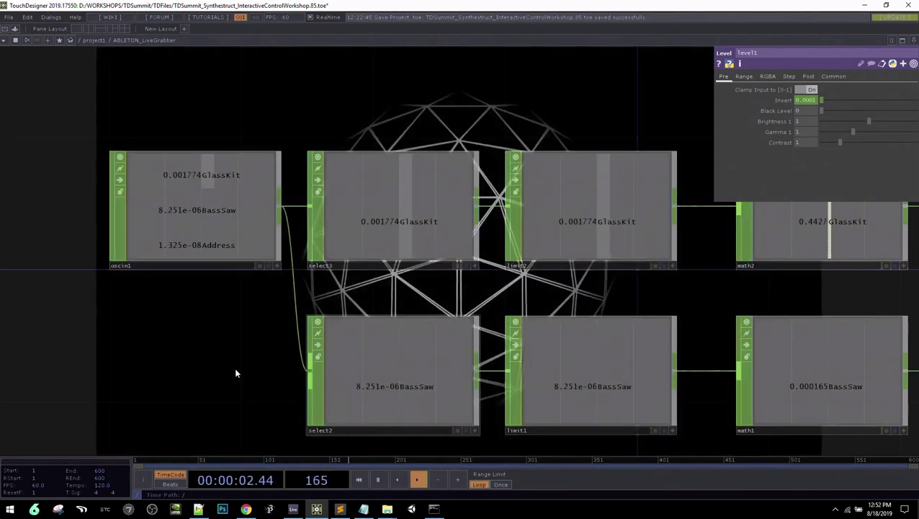
# Check the values GrabberSender transmits in Ableton Live, then return to TouchDesigner and inspect oscin1's OSC parameters
pyautogui.click(294, 510)
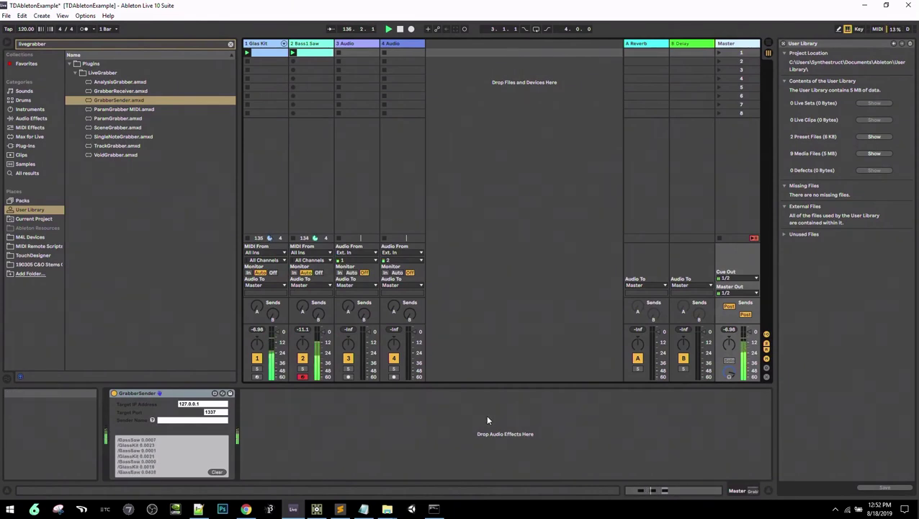
pyautogui.click(317, 509)
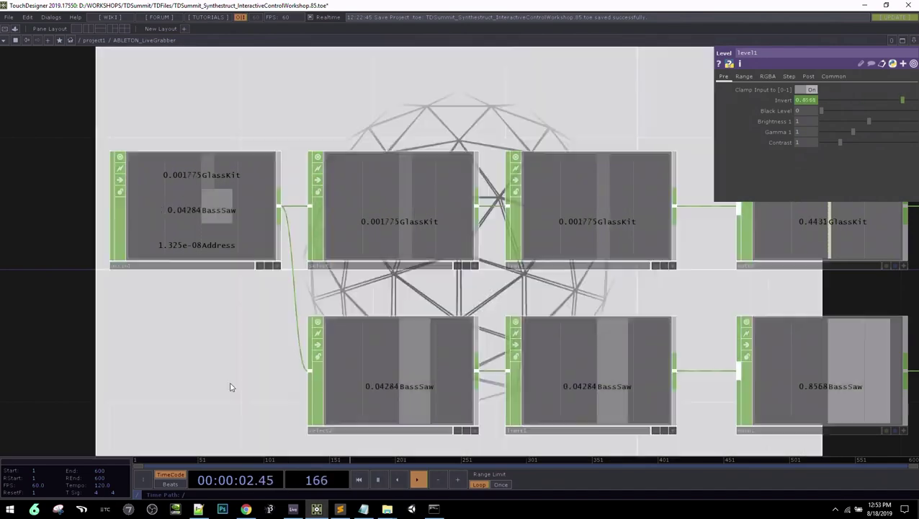
pyautogui.click(187, 253)
pyautogui.scroll(-2, 193, 299)
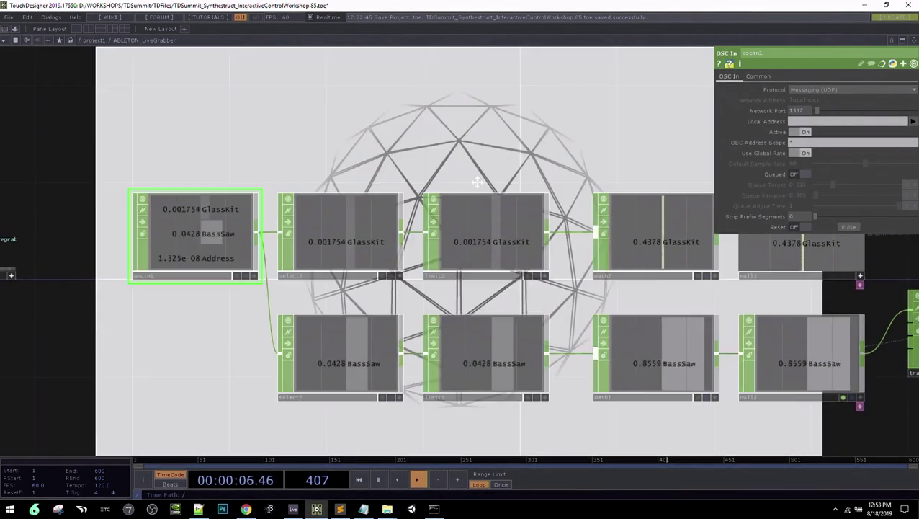
pyautogui.moveTo(488, 180); pyautogui.dragTo(418, 196)
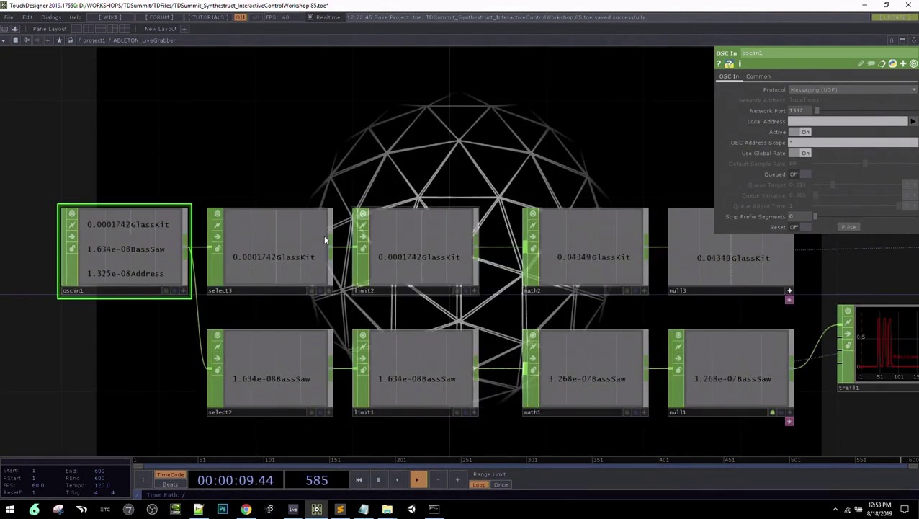
# Inspect the parameters of select3, limit2 and math2 in the GlassKit branch and follow the chain through to switch1
pyautogui.click(271, 282)
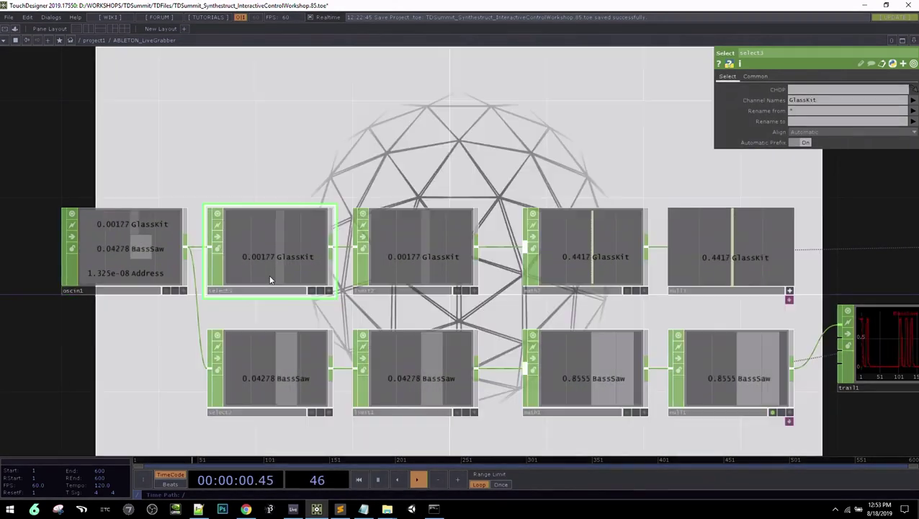
pyautogui.click(401, 268)
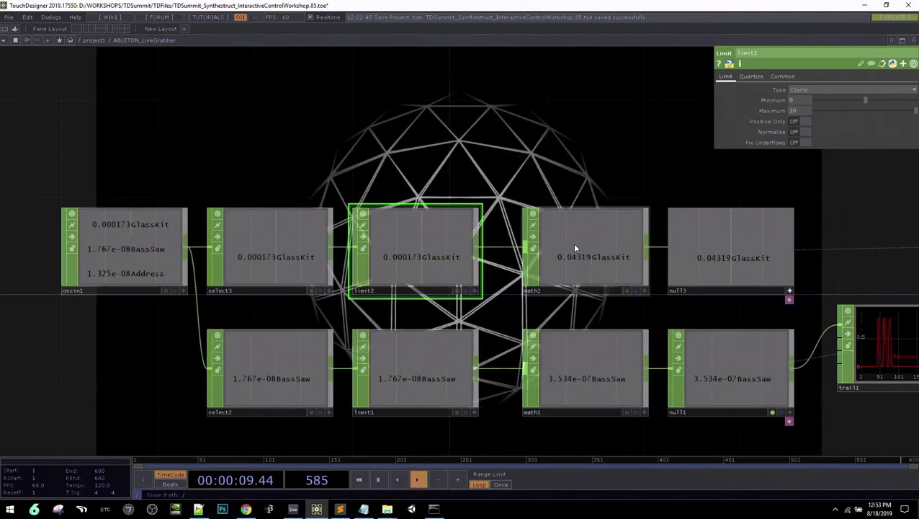
pyautogui.click(574, 248)
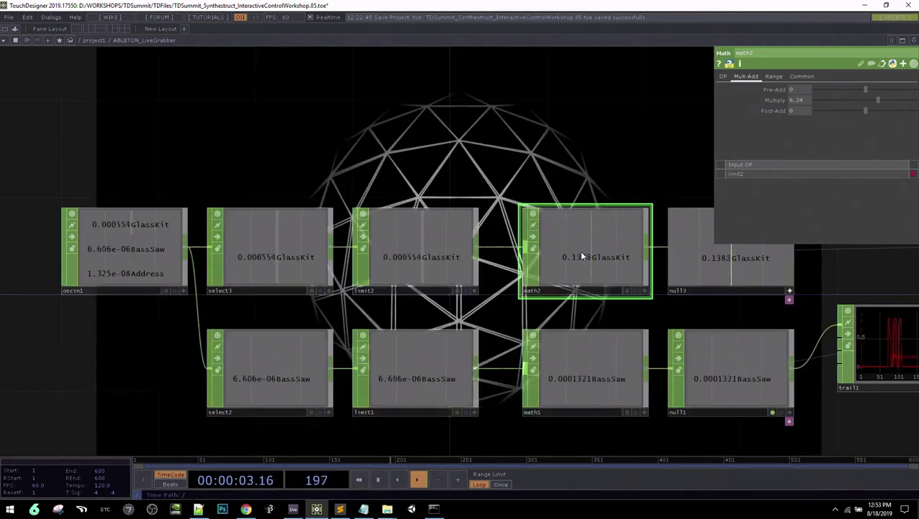
pyautogui.scroll(-2, 578, 250)
pyautogui.moveTo(577, 176); pyautogui.dragTo(395, 142)
pyautogui.scroll(-1, 626, 359)
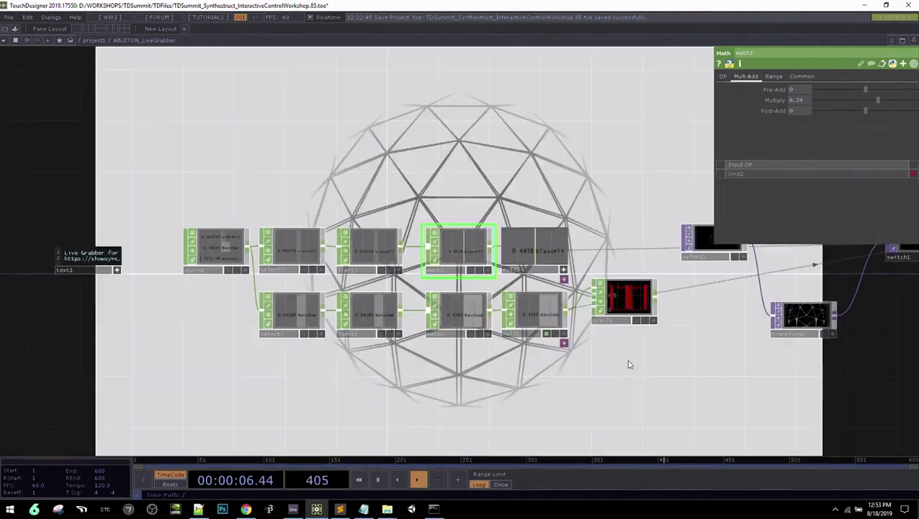
pyautogui.moveTo(626, 358); pyautogui.dragTo(564, 356)
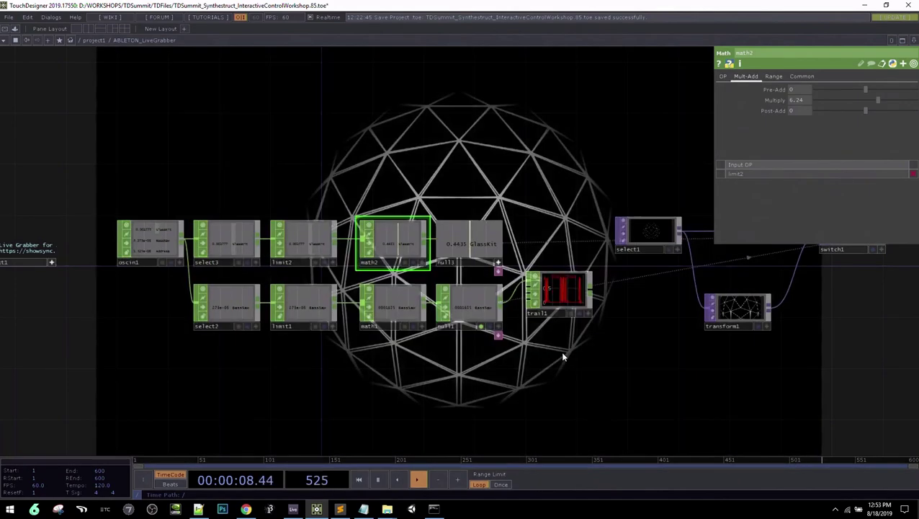
pyautogui.moveTo(695, 384); pyautogui.dragTo(500, 391)
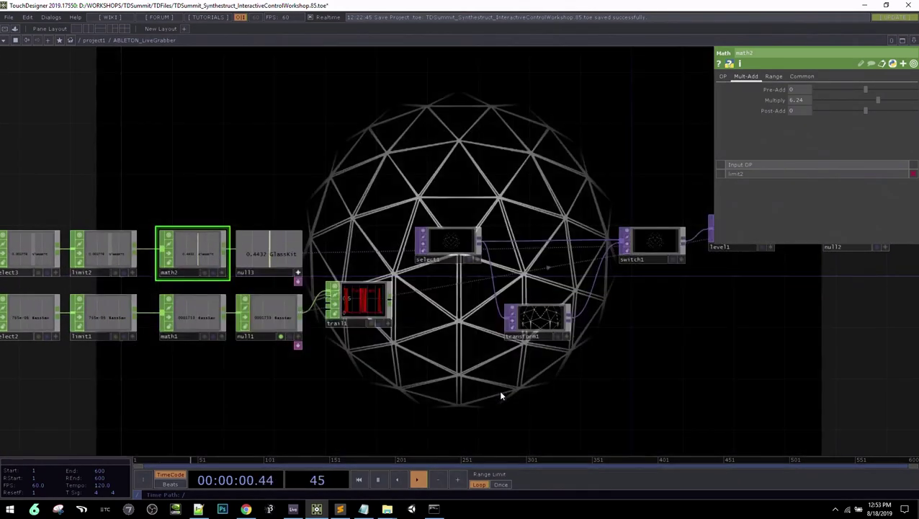
# Leave the ABLETON_LiveGrabber network and enter the ABLETON_TDAbleton component, locating its tdAbletonPackage
pyautogui.press('u')
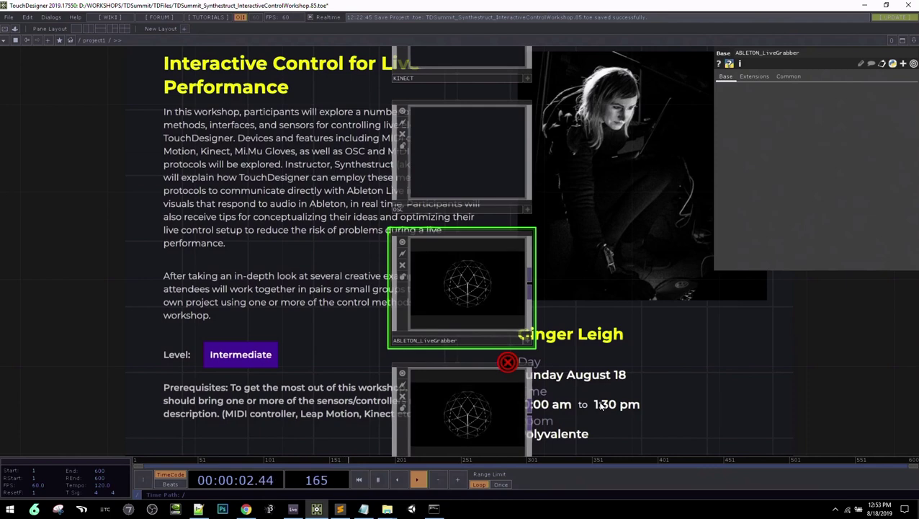
pyautogui.moveTo(601, 391); pyautogui.dragTo(623, 333)
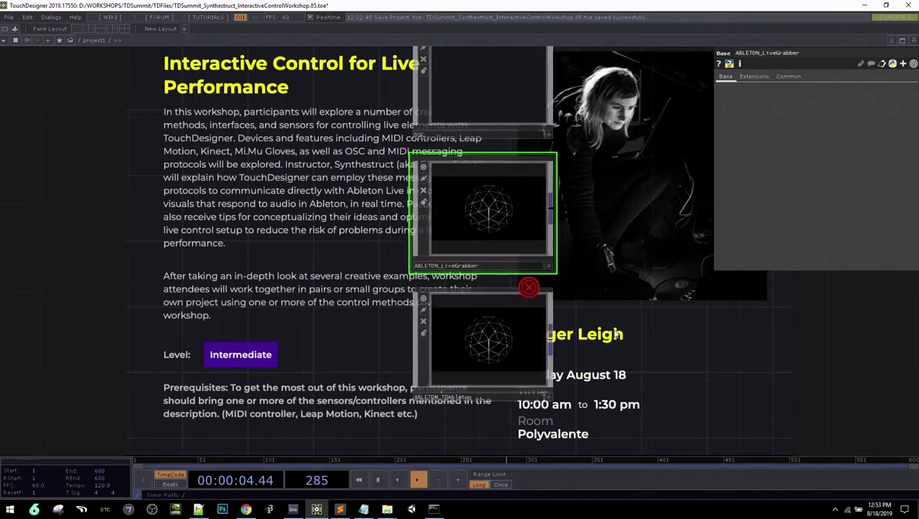
pyautogui.click(516, 348)
pyautogui.press('i')
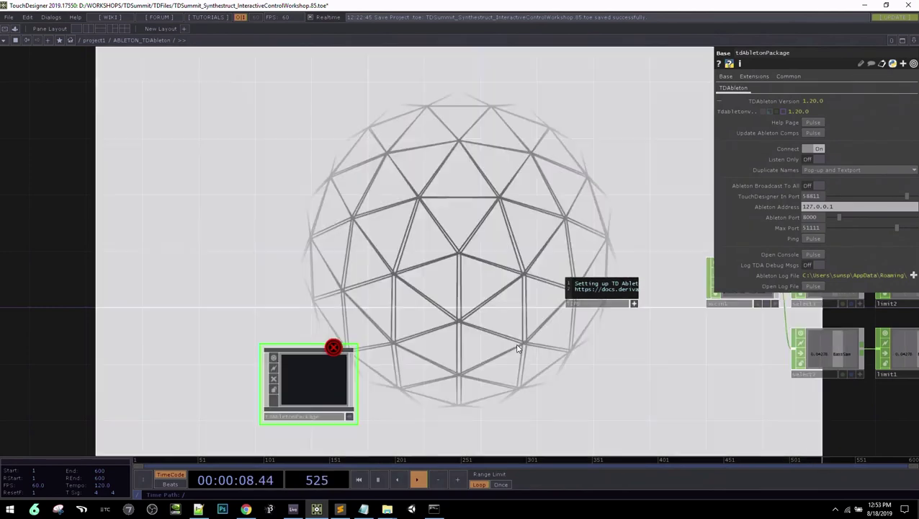
pyautogui.scroll(-1, 518, 348)
pyautogui.moveTo(530, 328); pyautogui.dragTo(585, 302)
pyautogui.scroll(2, 585, 301)
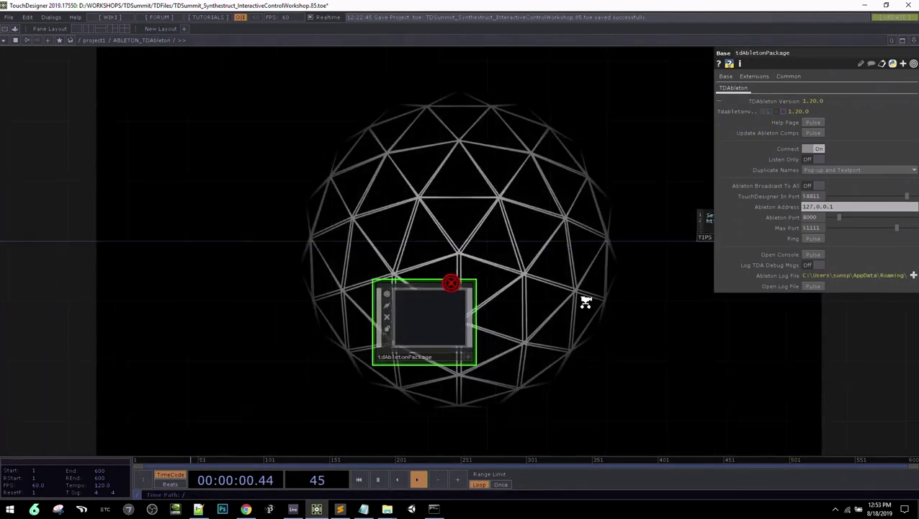
# Look at the components inside tdAbletonPackage, then come back out to the ABLETON_TDAbleton network
pyautogui.press('i')
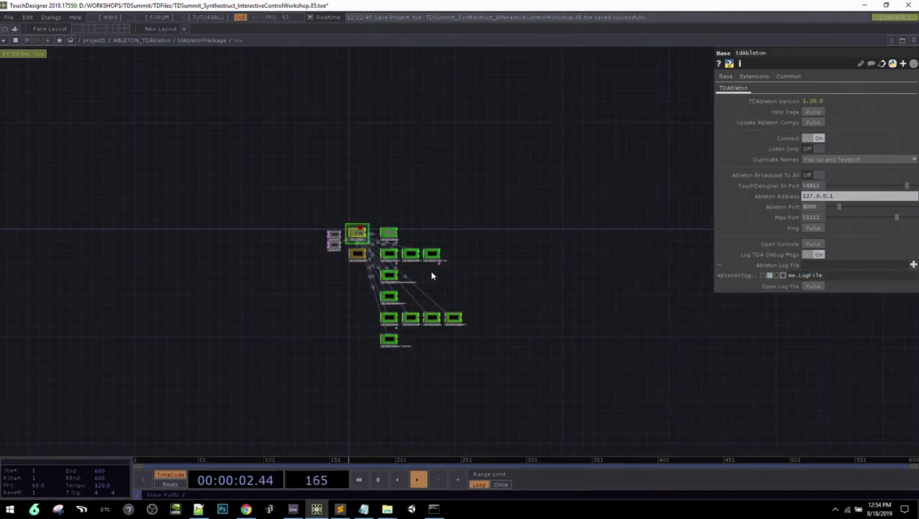
pyautogui.scroll(3, 431, 272)
pyautogui.press('u')
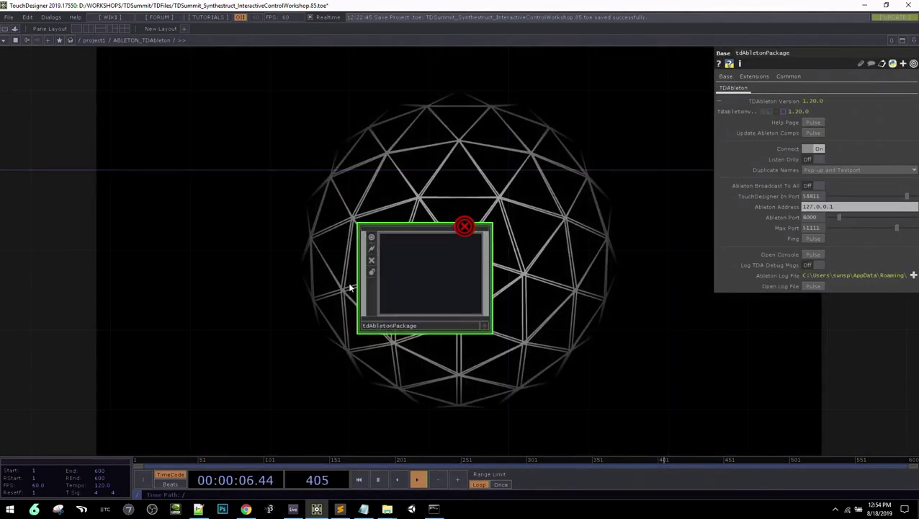
pyautogui.click(317, 509)
pyautogui.click(317, 508)
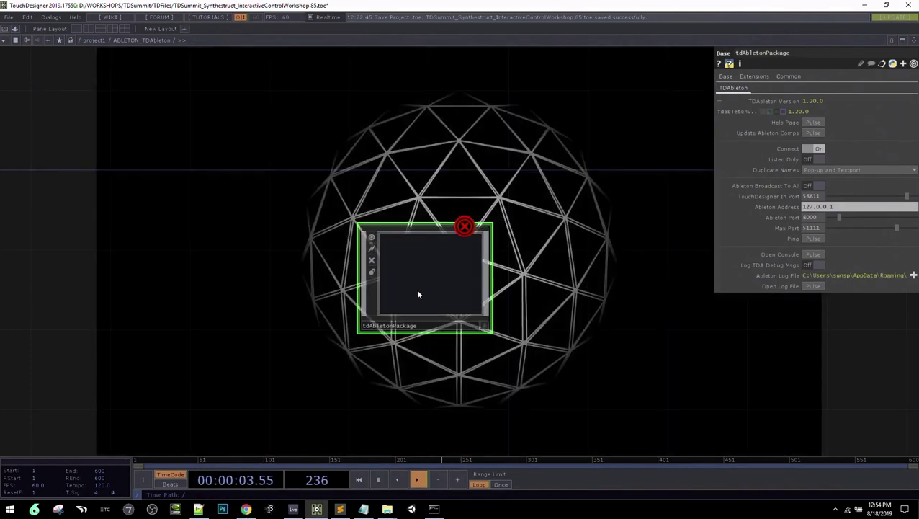
pyautogui.press('i')
pyautogui.press('u')
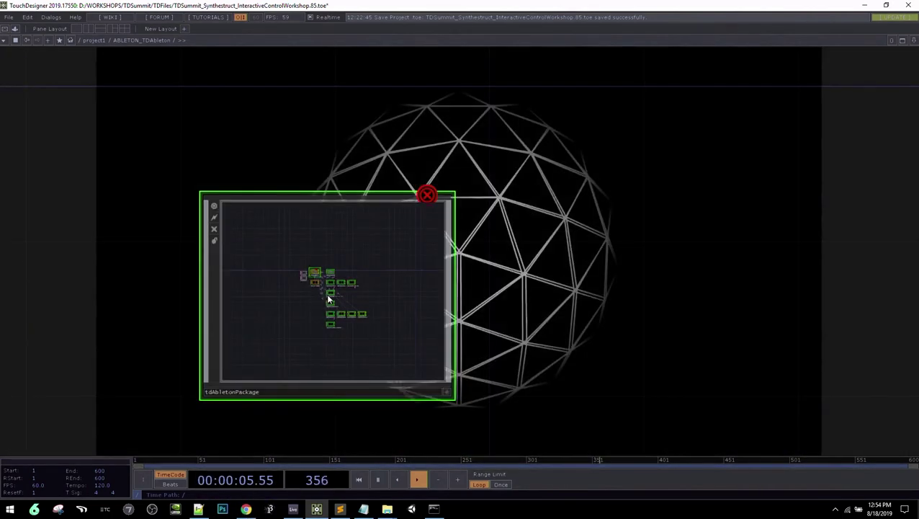
pyautogui.press('u')
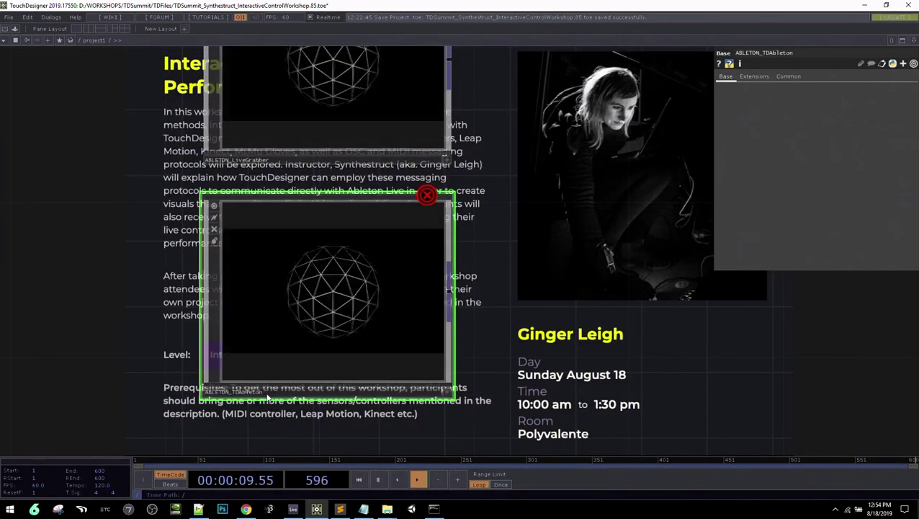
pyautogui.press('i')
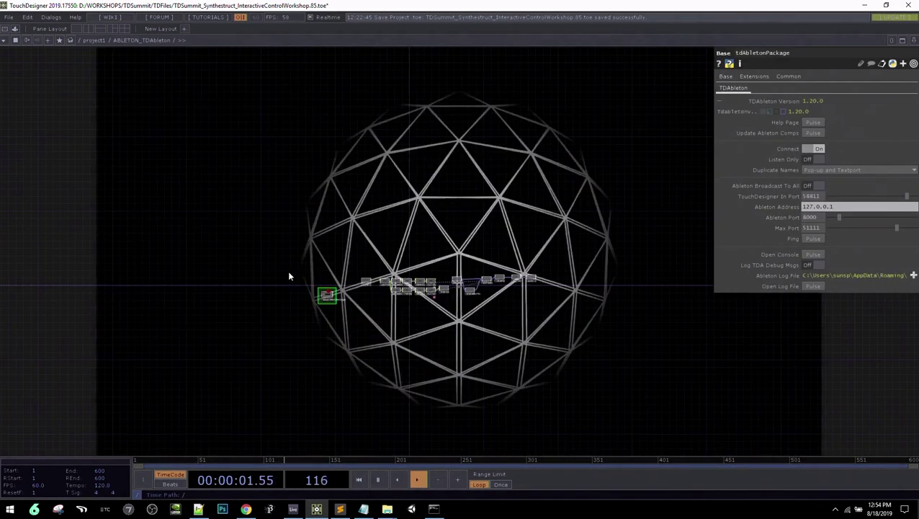
# Copy the TDAbleton documentation URL from the TIPS text node beside the oscin1 chain
pyautogui.scroll(2, 315, 278)
pyautogui.moveTo(315, 278); pyautogui.dragTo(265, 219)
pyautogui.moveTo(502, 309); pyautogui.dragTo(355, 363)
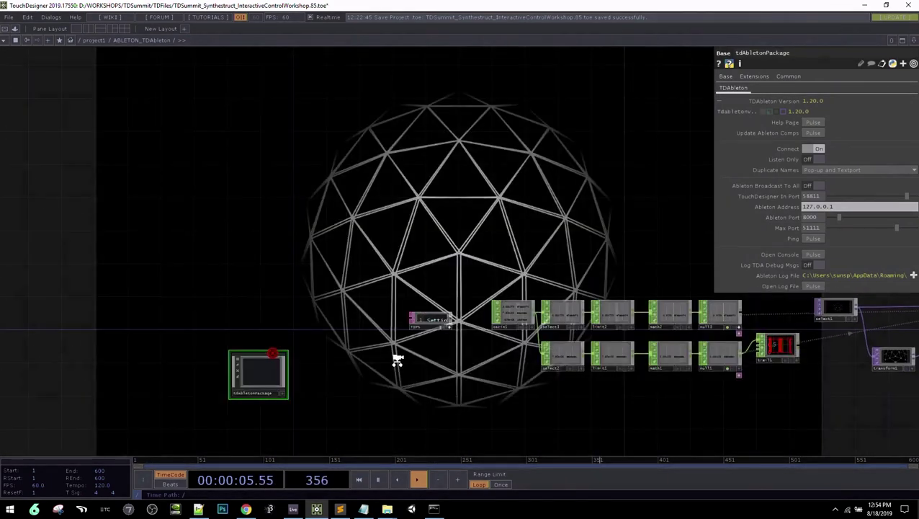
pyautogui.scroll(3, 396, 359)
pyautogui.moveTo(513, 297); pyautogui.dragTo(484, 367)
pyautogui.scroll(3, 479, 365)
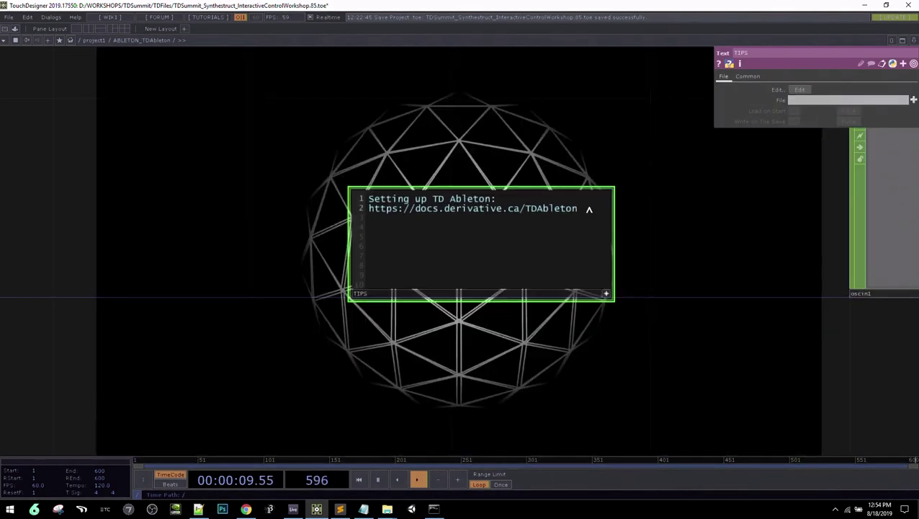
pyautogui.moveTo(587, 208); pyautogui.dragTo(353, 225)
pyautogui.hotkey('ctrl', 'c')
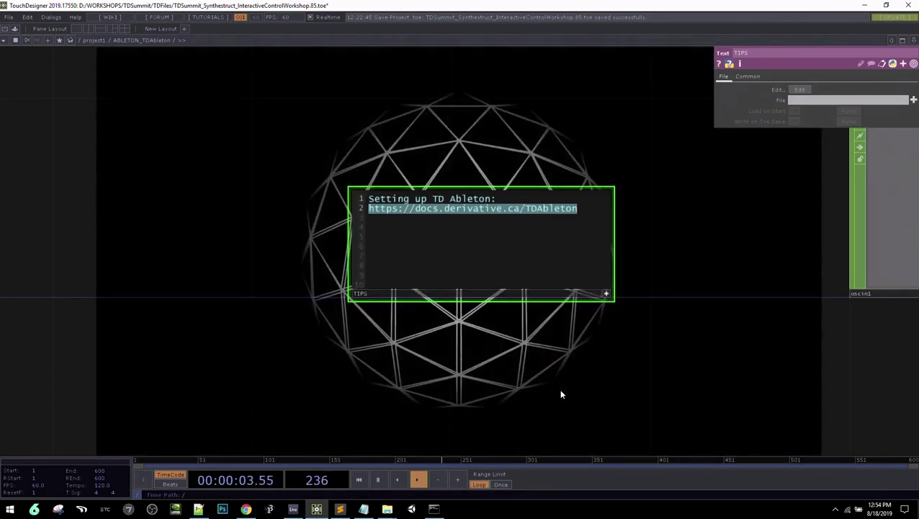
# Switch to Chrome and open the copied address docs.derivative.ca/TDAbleton in a new tab
pyautogui.scroll(-3, 560, 390)
pyautogui.click(247, 509)
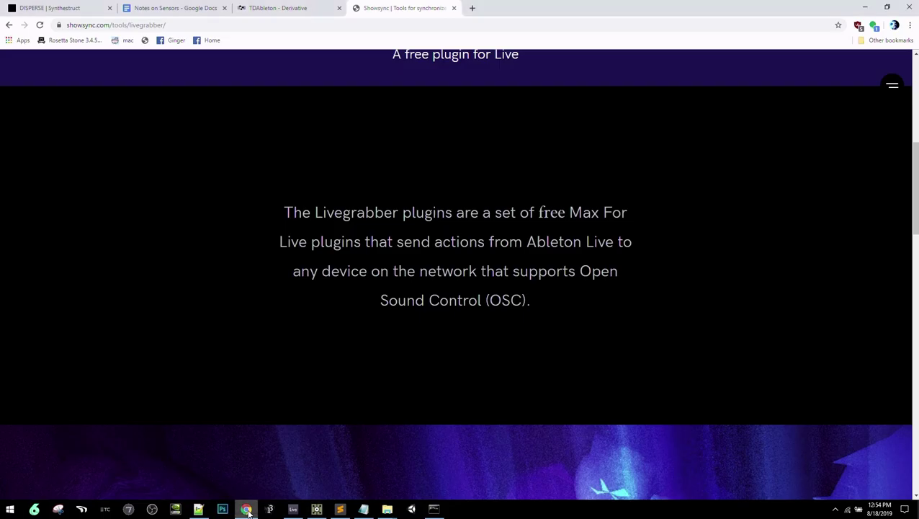
pyautogui.hotkey('ctrl', 't')
pyautogui.hotkey('ctrl', 'v')
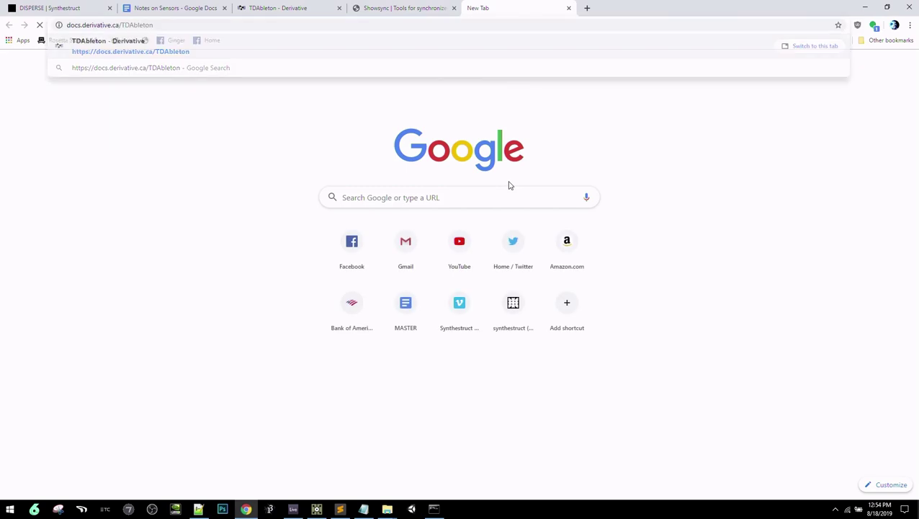
pyautogui.press('Return')
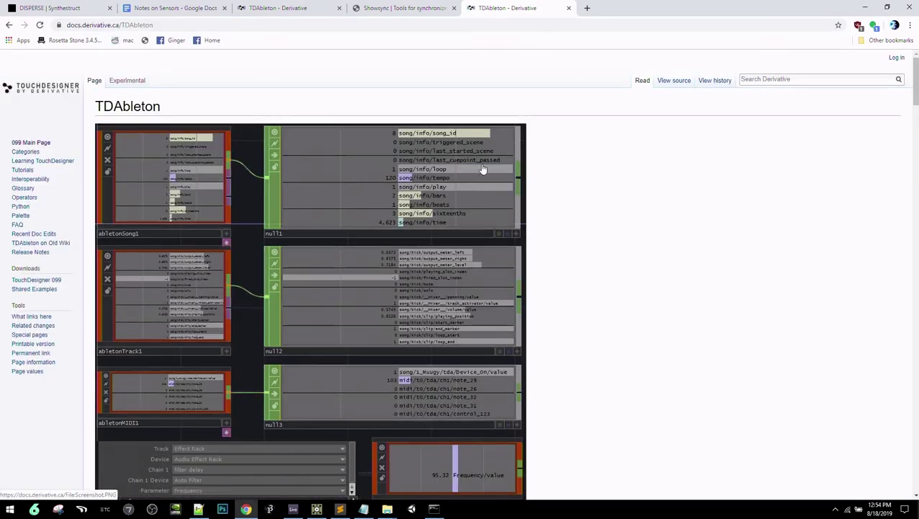
# Review the TDAbleton documentation page, from the example components to the Getting Started installation and setup instructions
pyautogui.scroll(-1, 535, 229)
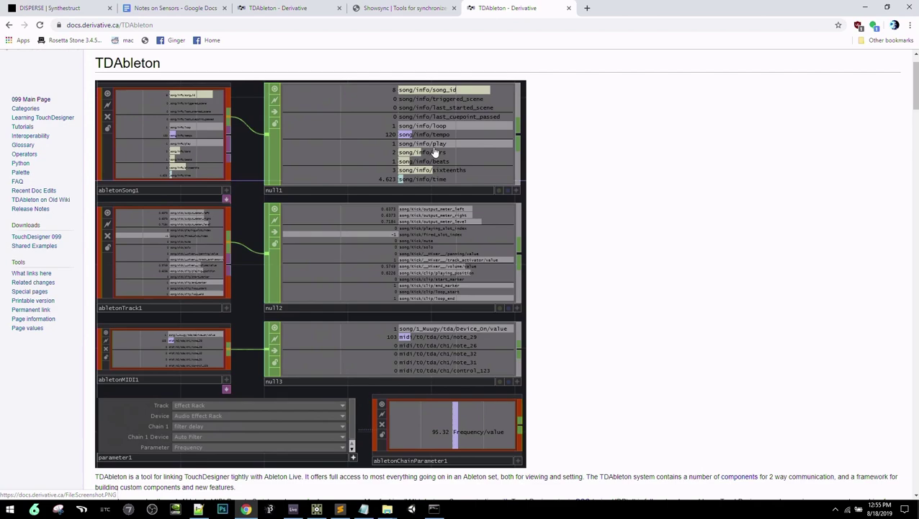
pyautogui.scroll(-3, 434, 152)
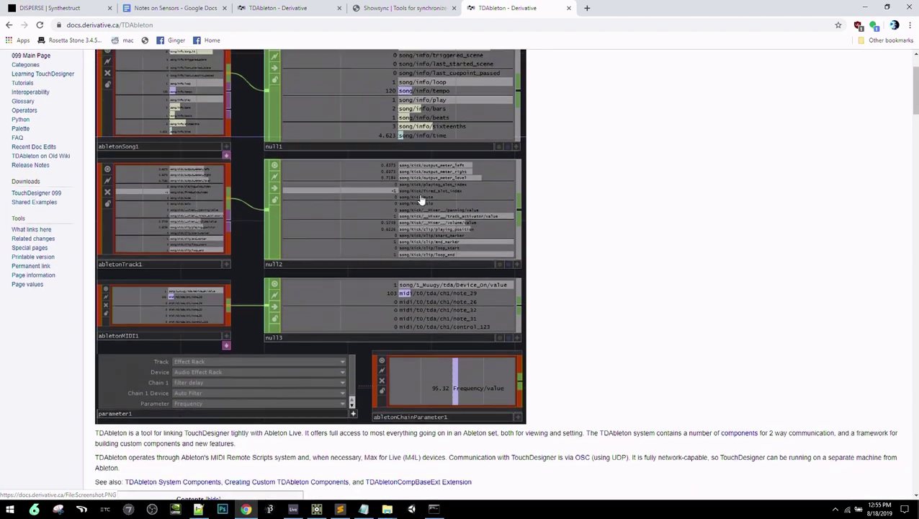
pyautogui.scroll(2, 422, 199)
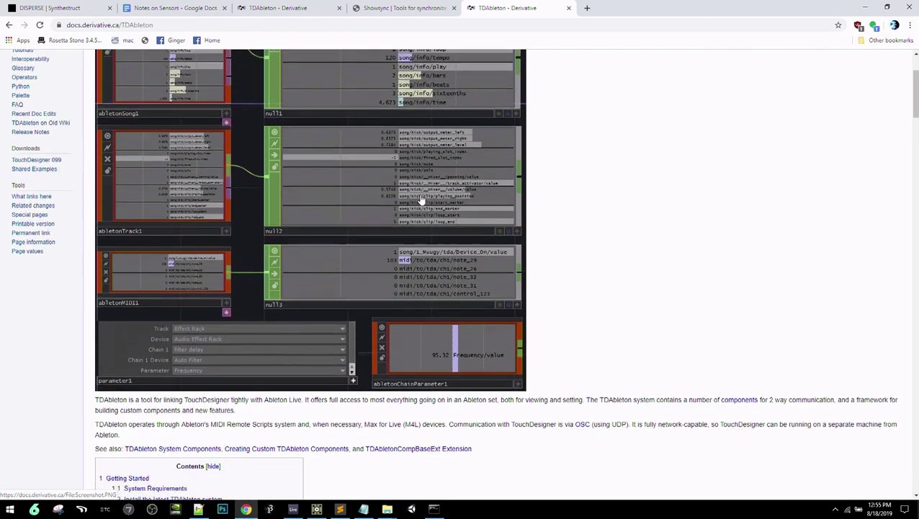
pyautogui.scroll(-5, 433, 288)
pyautogui.scroll(-10, 445, 396)
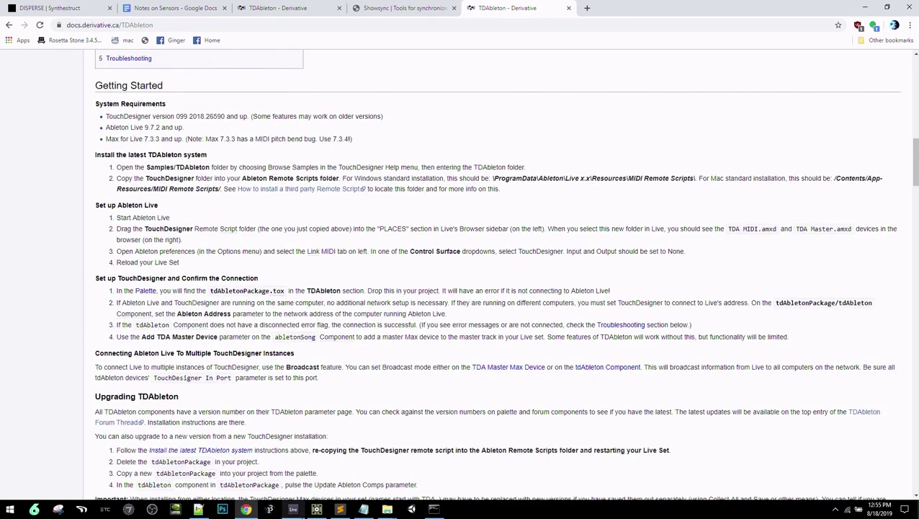
# Return to TouchDesigner and add another tdAbletonPackage from the TDAbleton component library above the existing one in the network
pyautogui.click(316, 510)
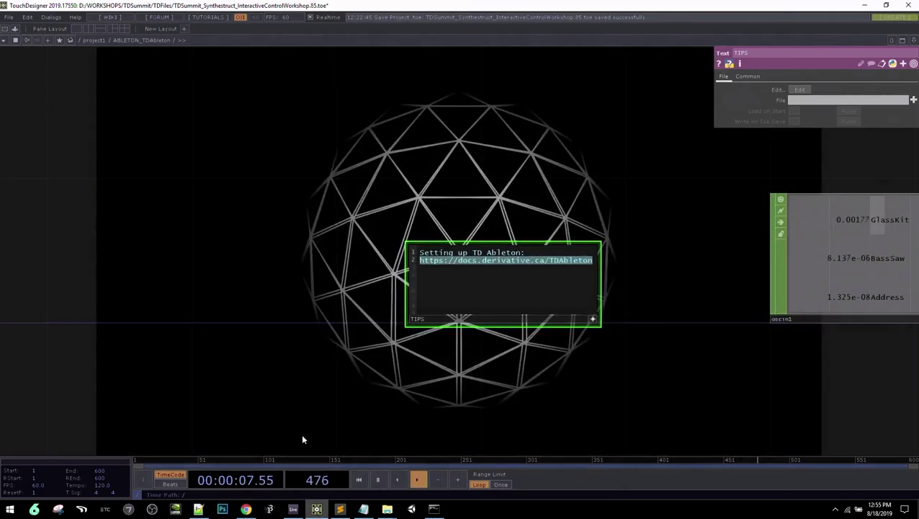
pyautogui.scroll(-5, 503, 334)
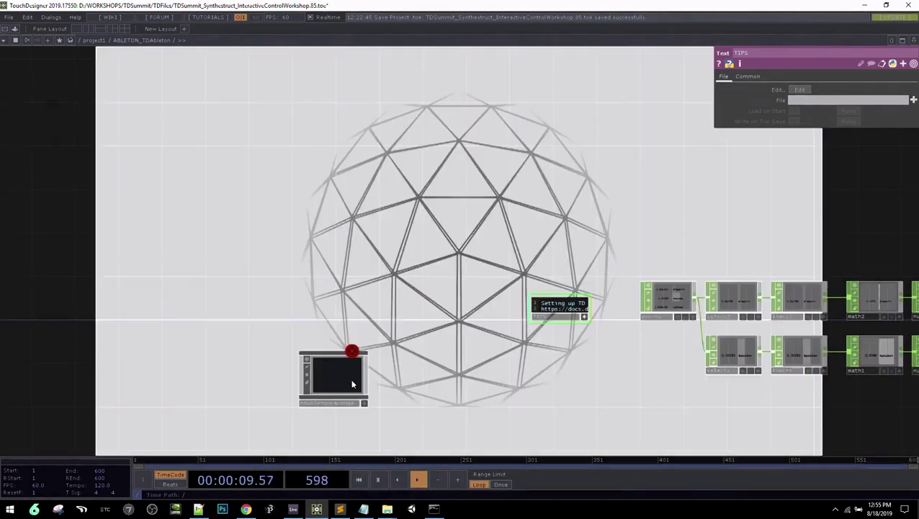
pyautogui.click(338, 372)
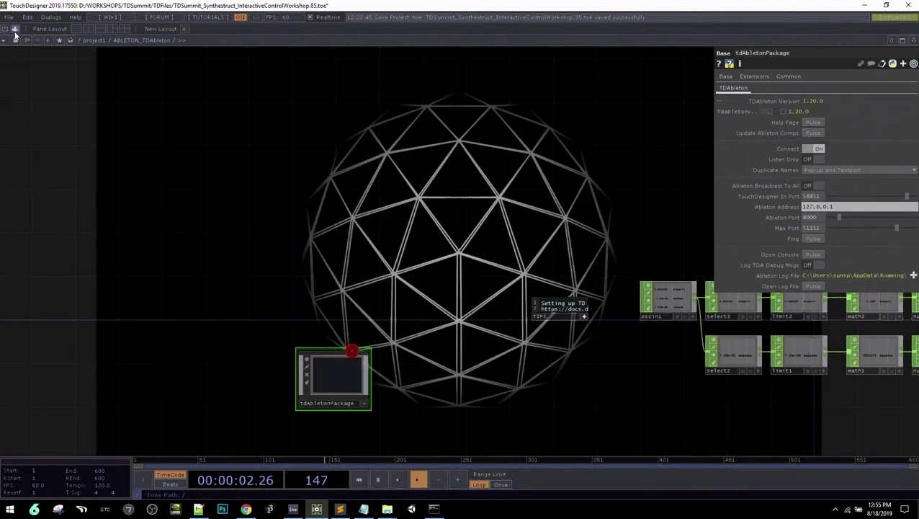
pyautogui.click(14, 28)
pyautogui.moveTo(478, 374); pyautogui.dragTo(48, 156)
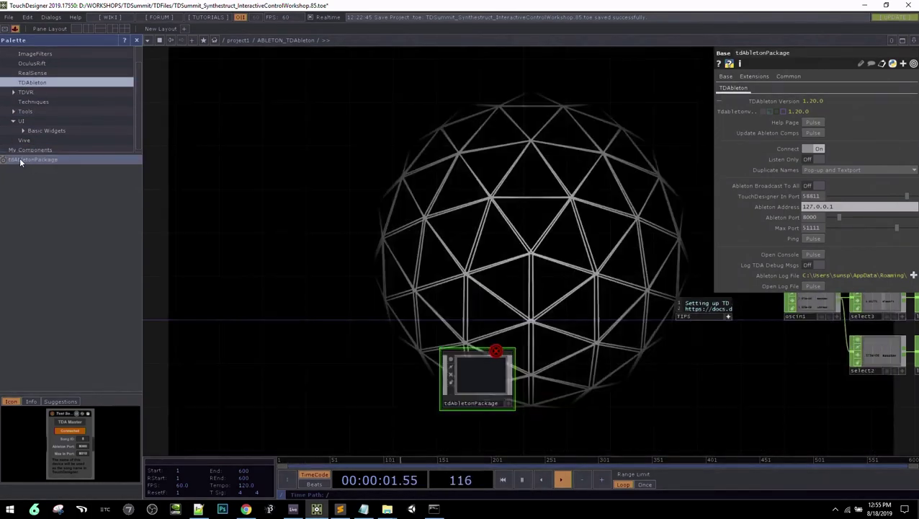
pyautogui.moveTo(31, 161); pyautogui.dragTo(383, 280)
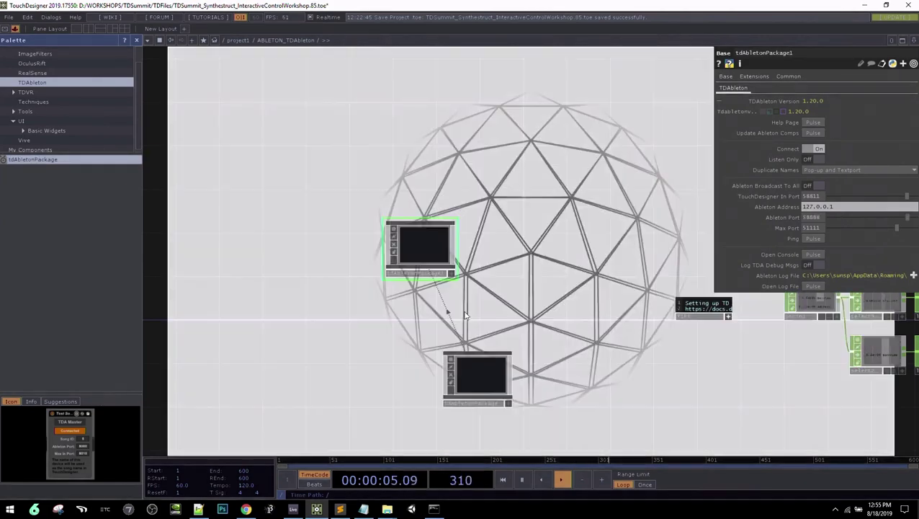
# Delete the original tdAbletonPackage component located below the newly added one in the network
pyautogui.scroll(2, 465, 299)
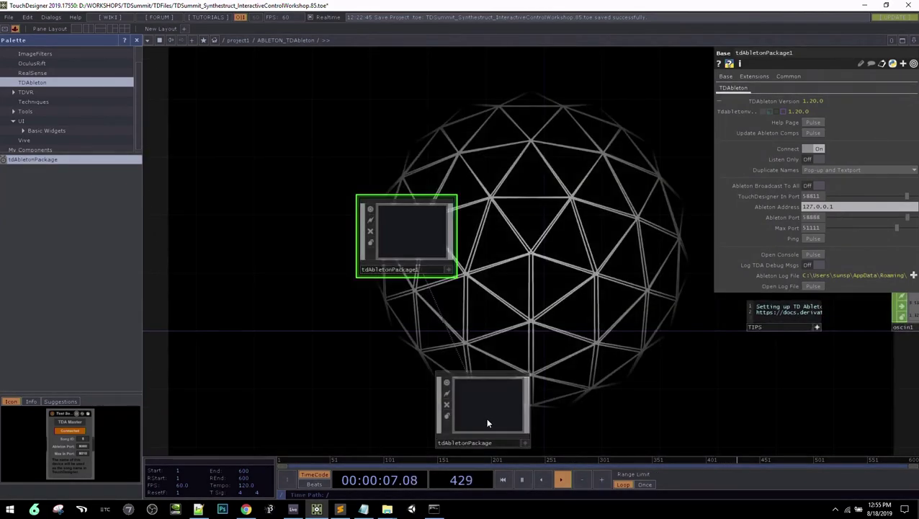
pyautogui.click(487, 423)
pyautogui.press('Delete')
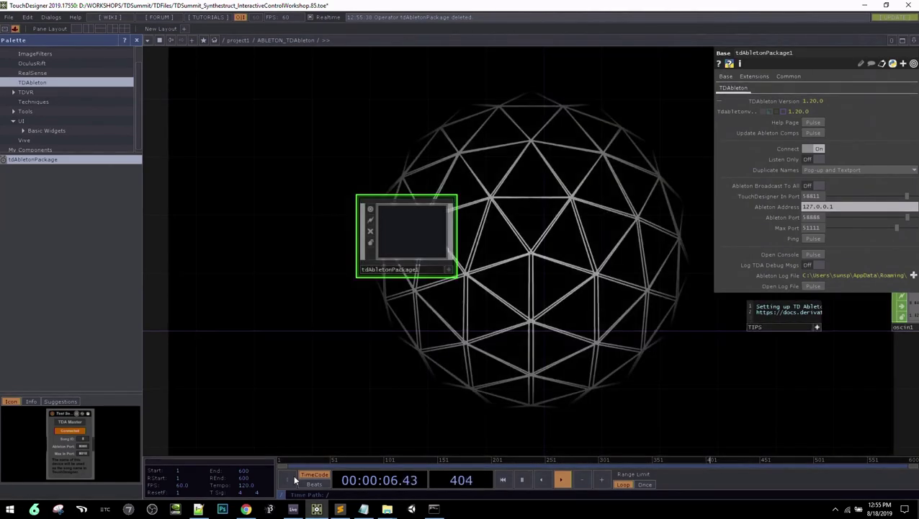
# Switch to Ableton Live and check the TouchDesigner control surface assignment in the Link MIDI preferences
pyautogui.click(293, 509)
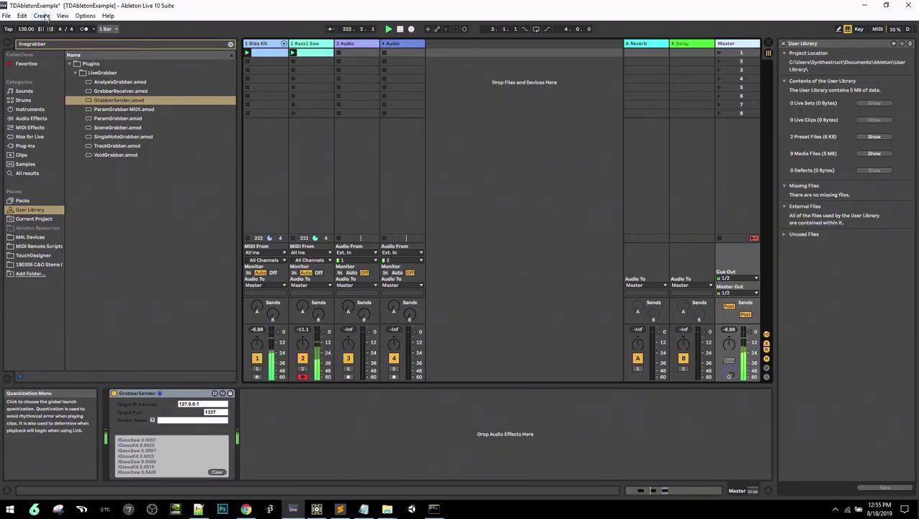
pyautogui.click(22, 16)
pyautogui.click(6, 16)
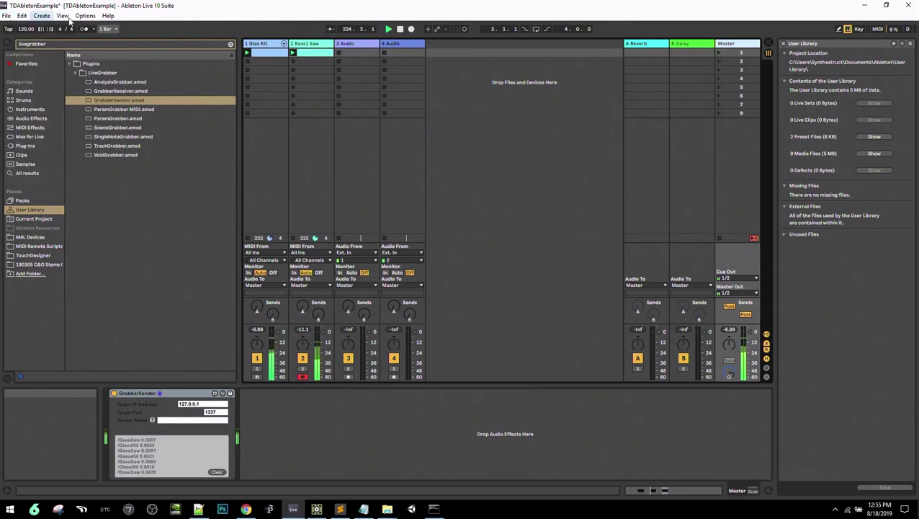
pyautogui.click(85, 16)
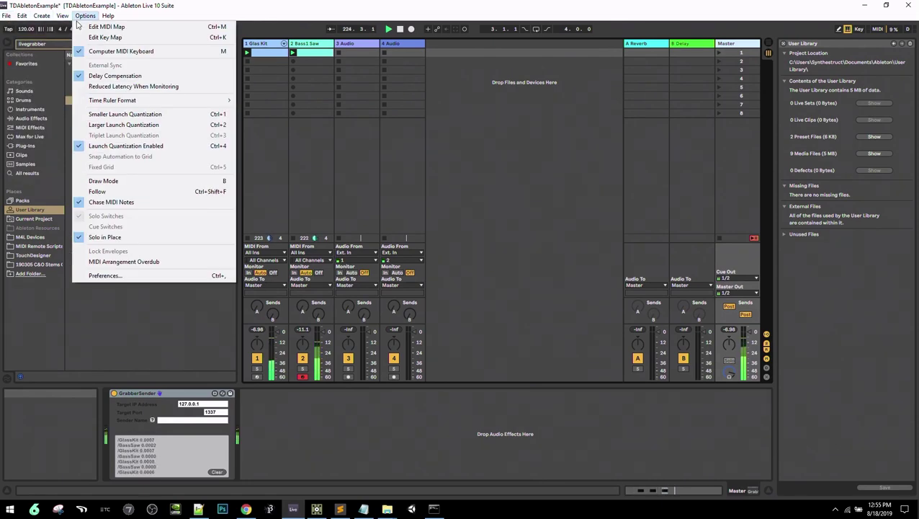
pyautogui.click(132, 275)
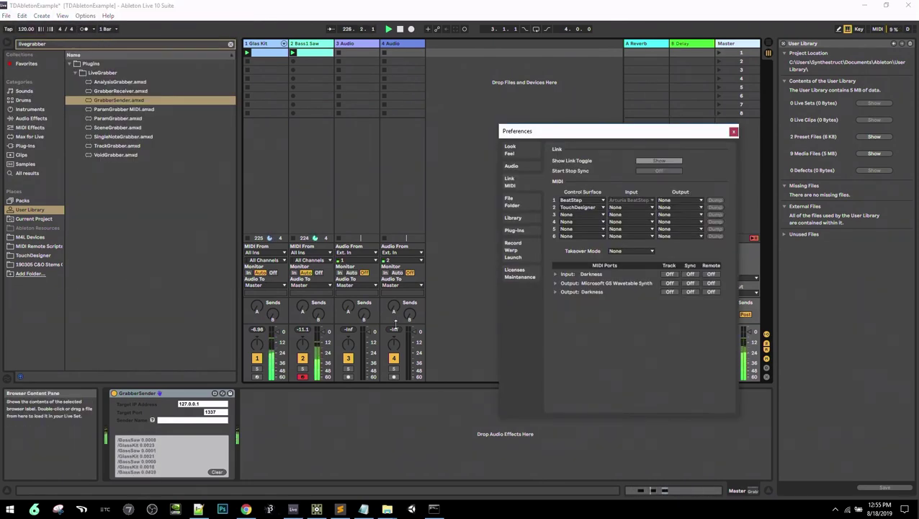
pyautogui.click(597, 207)
pyautogui.click(596, 208)
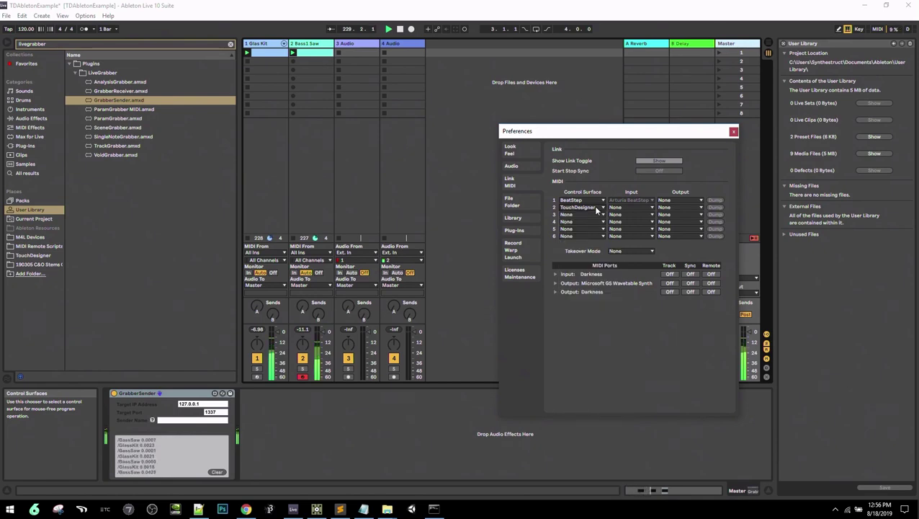
# Switch to Chrome and review the TDAbleton installation instructions, highlighting the Windows path of the MIDI Remote Scripts folder
pyautogui.click(245, 509)
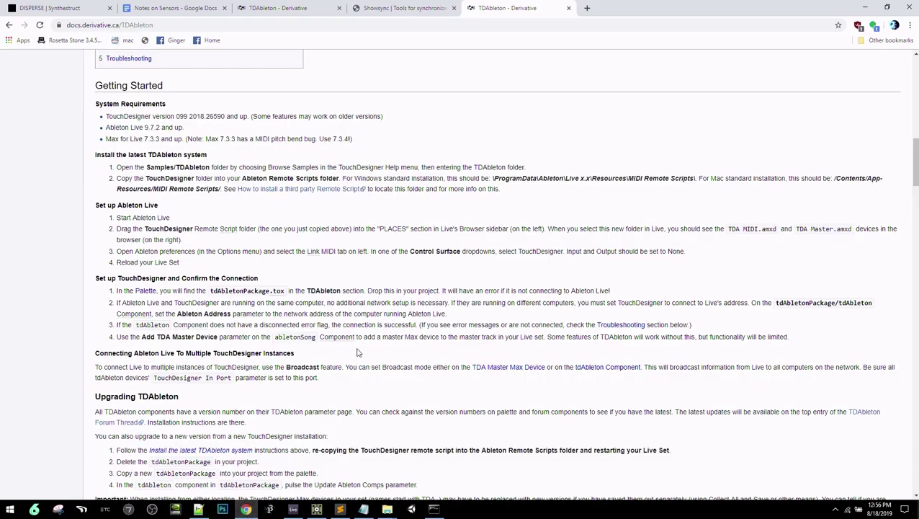
pyautogui.scroll(2, 358, 352)
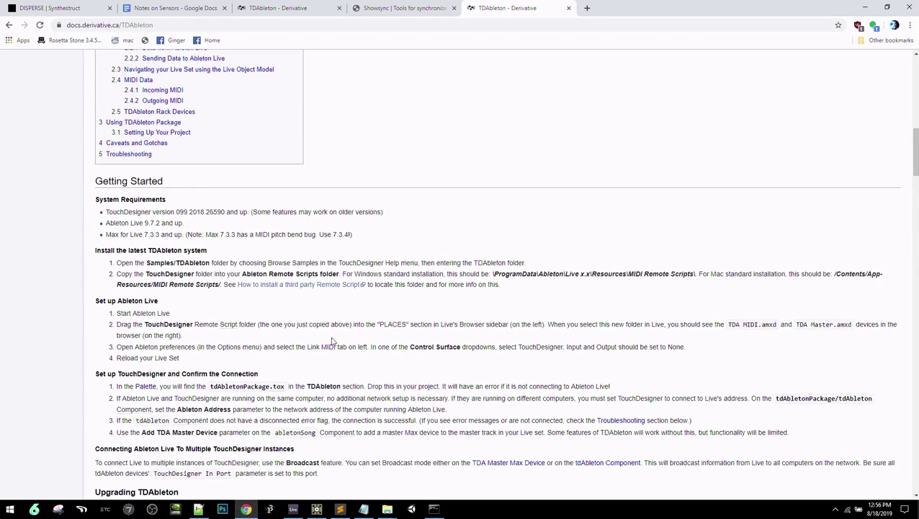
pyautogui.scroll(-1, 333, 341)
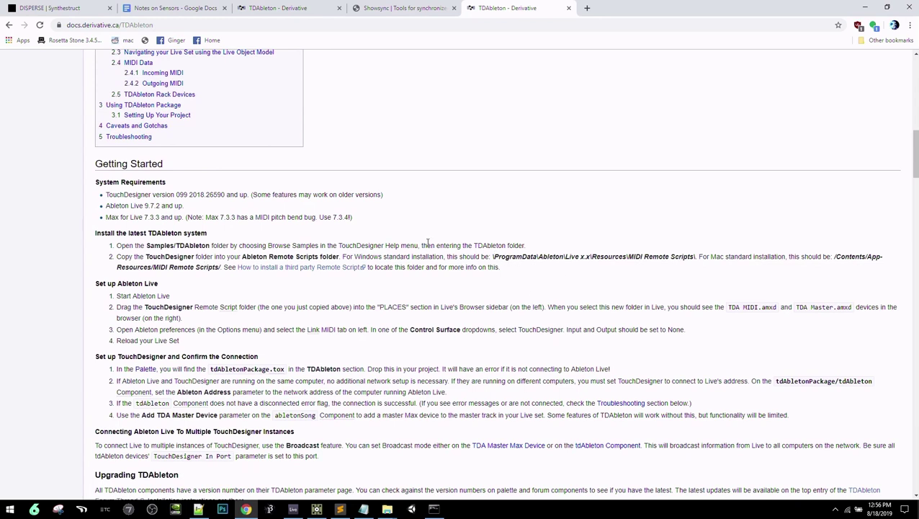
pyautogui.moveTo(493, 257); pyautogui.dragTo(698, 259)
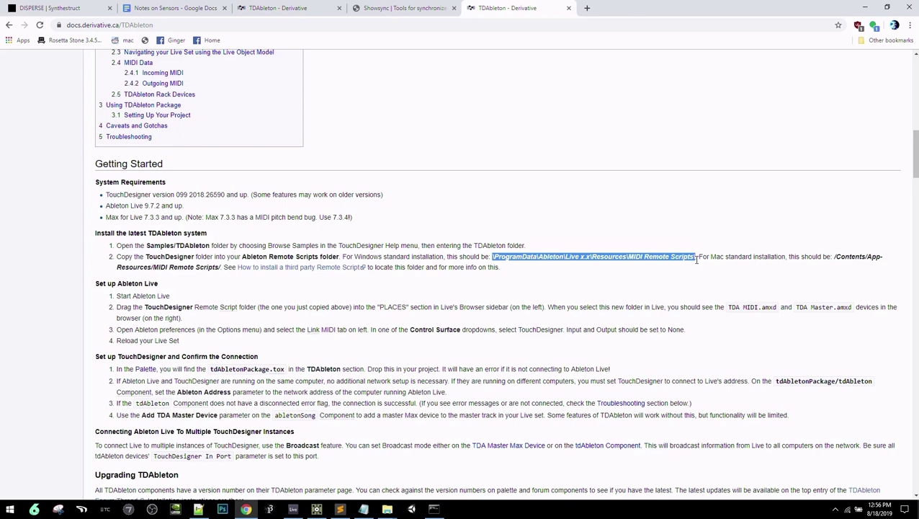
pyautogui.scroll(-1, 797, 269)
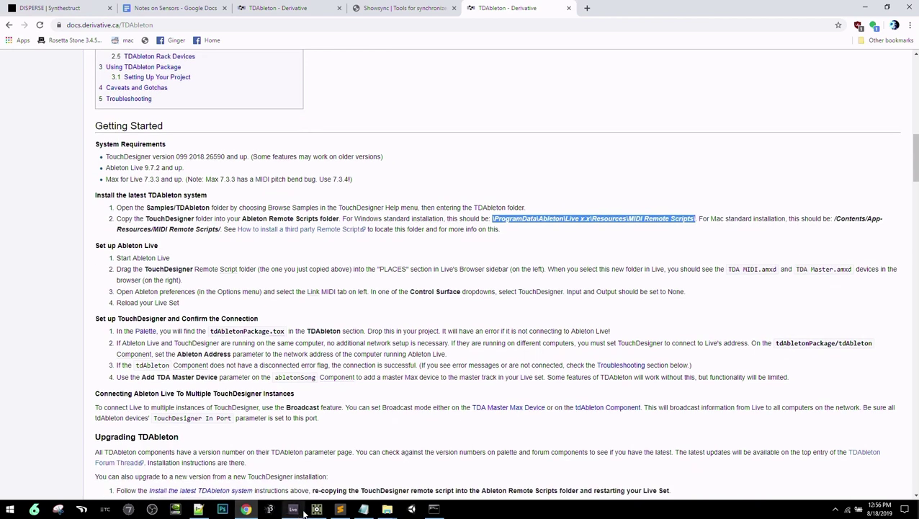
# Return to TouchDesigner by way of Ableton Live and enter the network inside the tdAbletonPackage1 component
pyautogui.moveTo(296, 510)
pyautogui.click(316, 454)
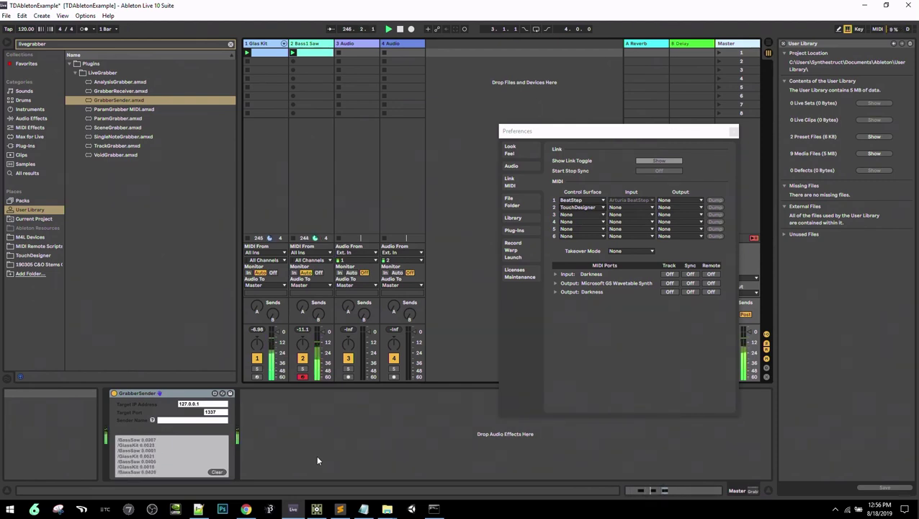
pyautogui.click(316, 509)
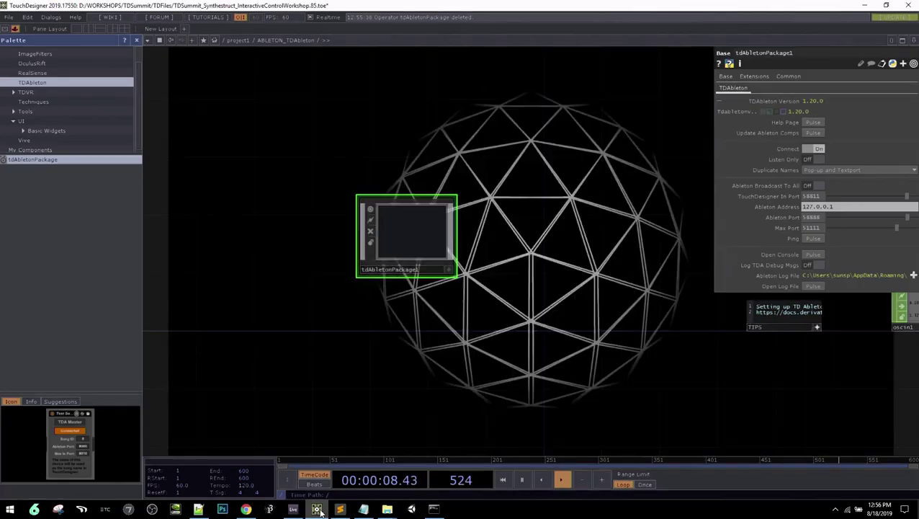
pyautogui.doubleClick(413, 258)
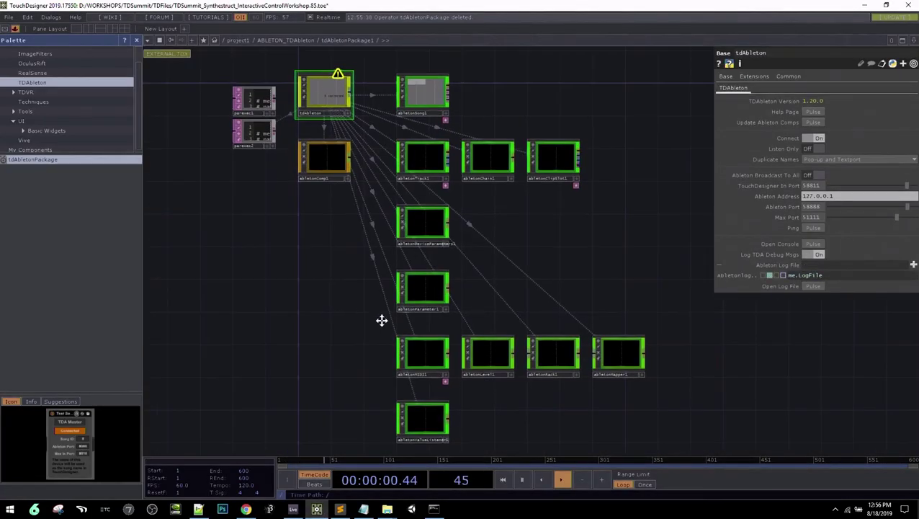
# Examine the components inside tdAbletonPackage1, from the track, chain, parameter and MIDI components to the song info channels of abletonSong1
pyautogui.scroll(2, 394, 303)
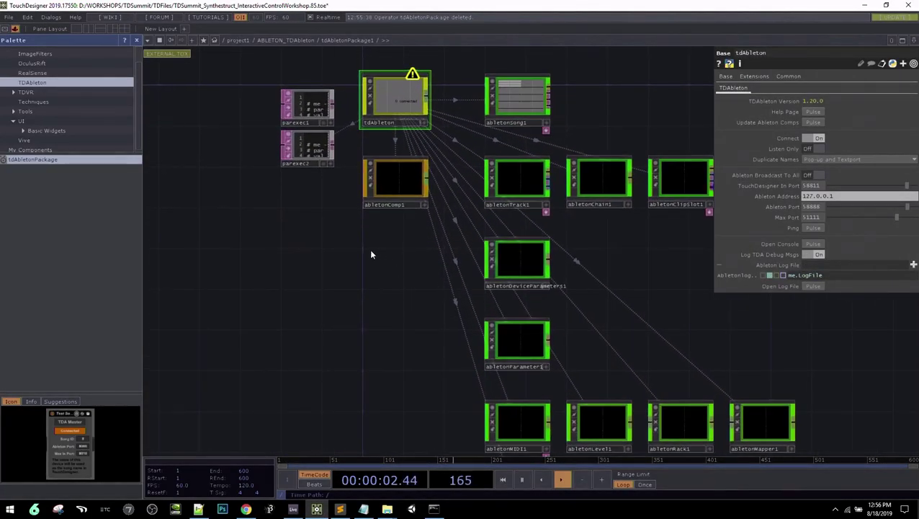
pyautogui.moveTo(370, 252); pyautogui.dragTo(353, 343)
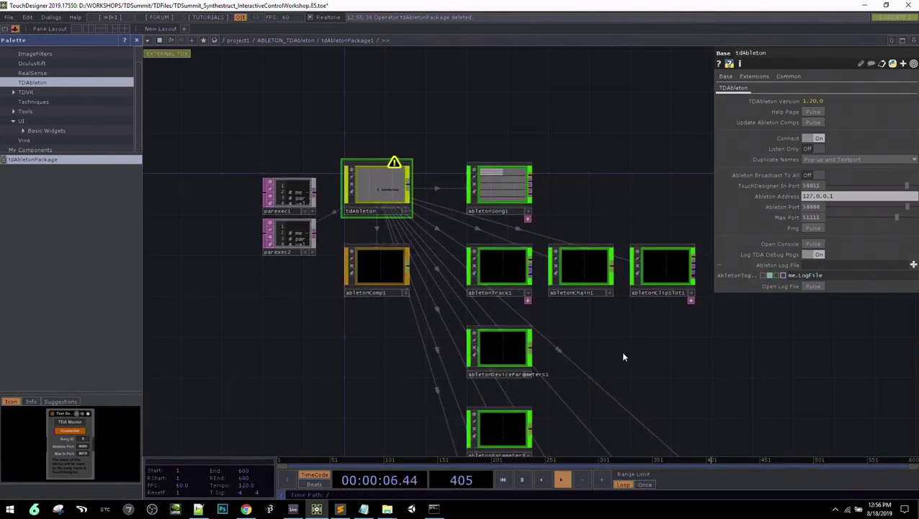
pyautogui.scroll(4, 613, 343)
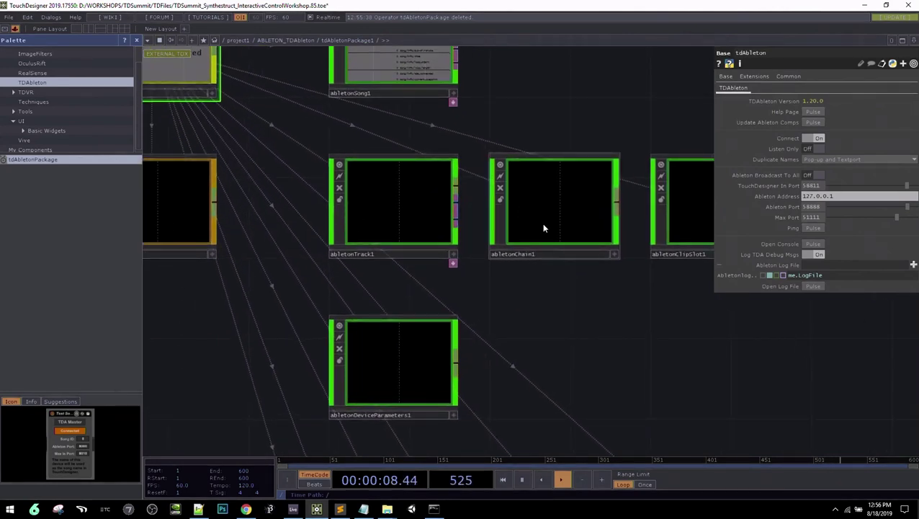
pyautogui.scroll(-5, 547, 238)
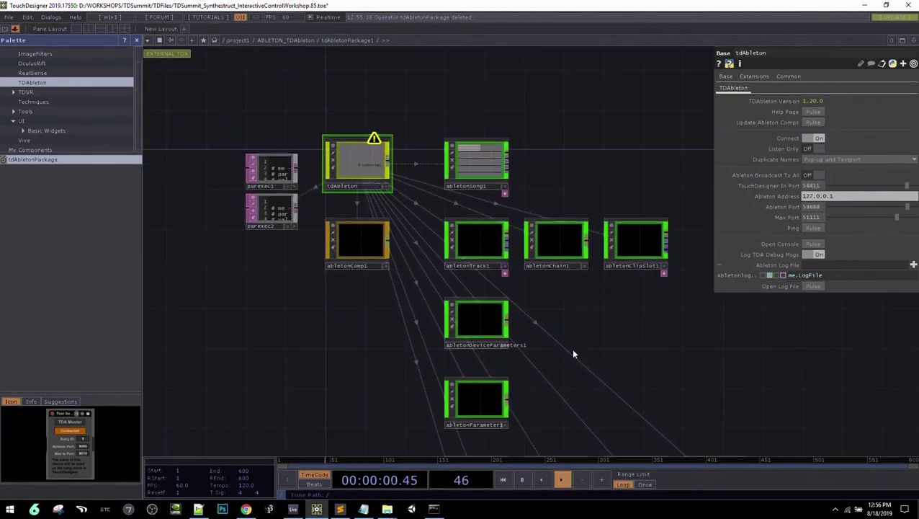
pyautogui.moveTo(574, 354); pyautogui.dragTo(544, 247)
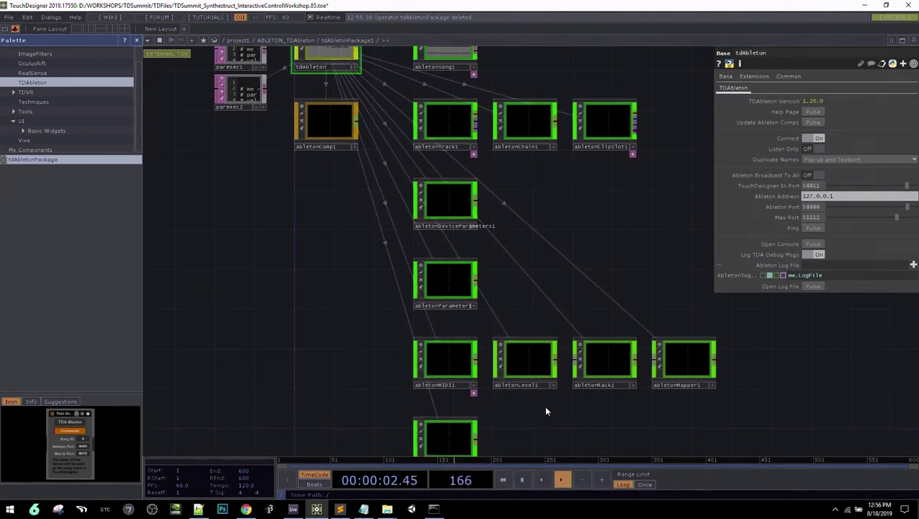
pyautogui.moveTo(545, 410); pyautogui.dragTo(551, 371)
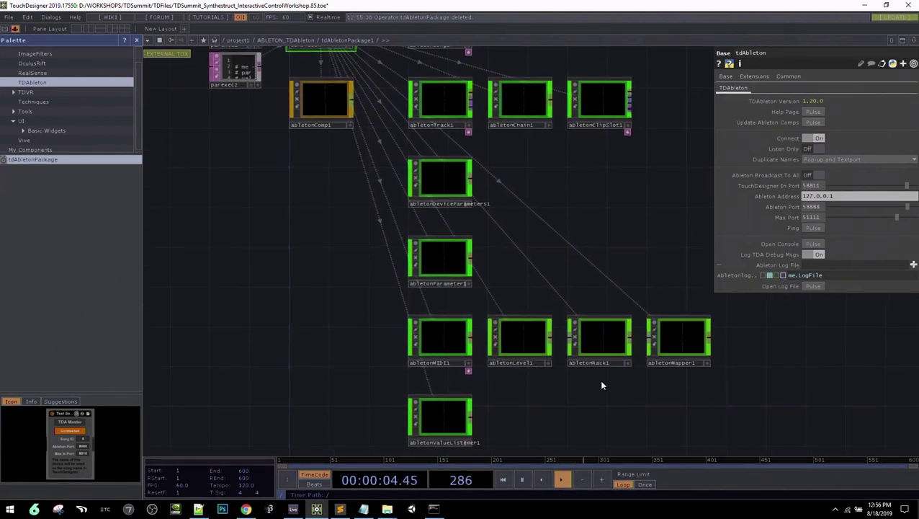
pyautogui.moveTo(361, 207); pyautogui.dragTo(442, 323)
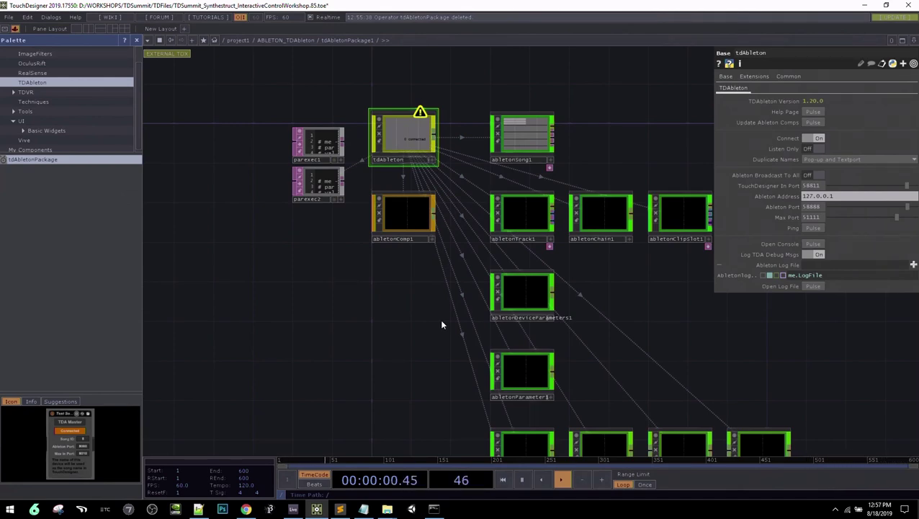
pyautogui.scroll(2, 593, 115)
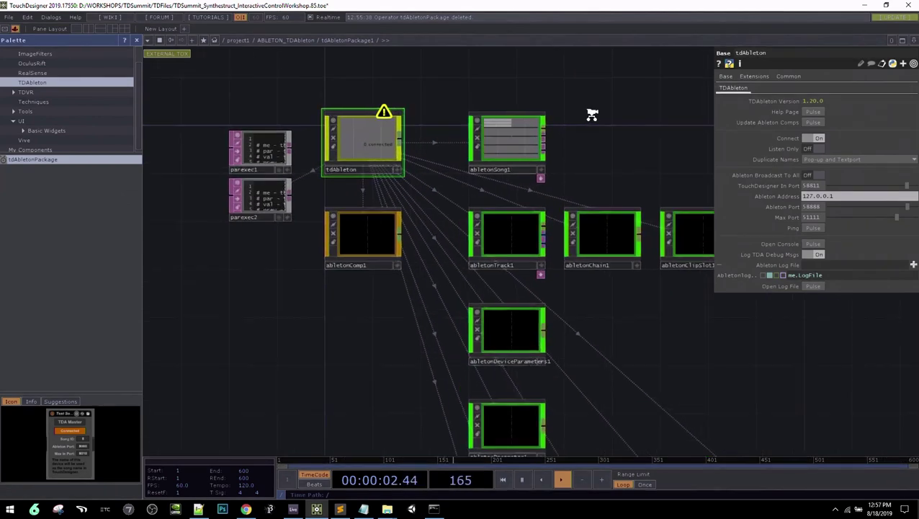
pyautogui.scroll(3, 592, 115)
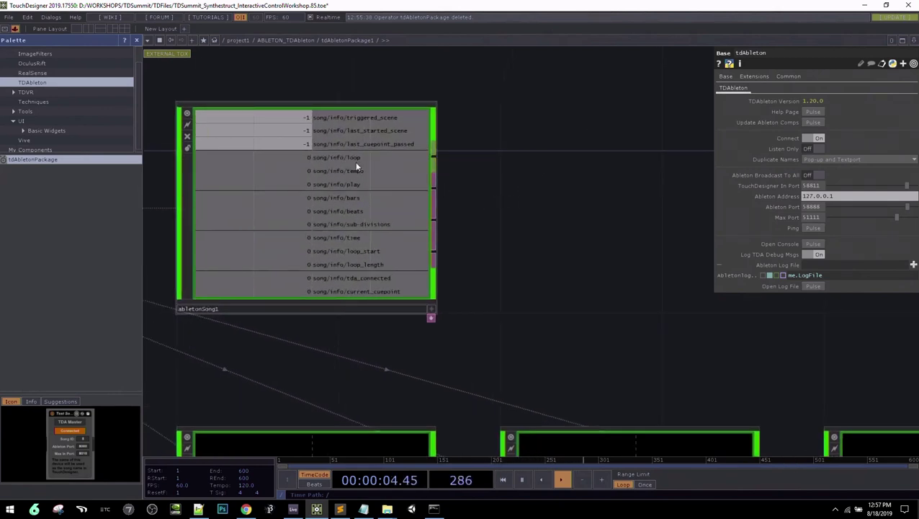